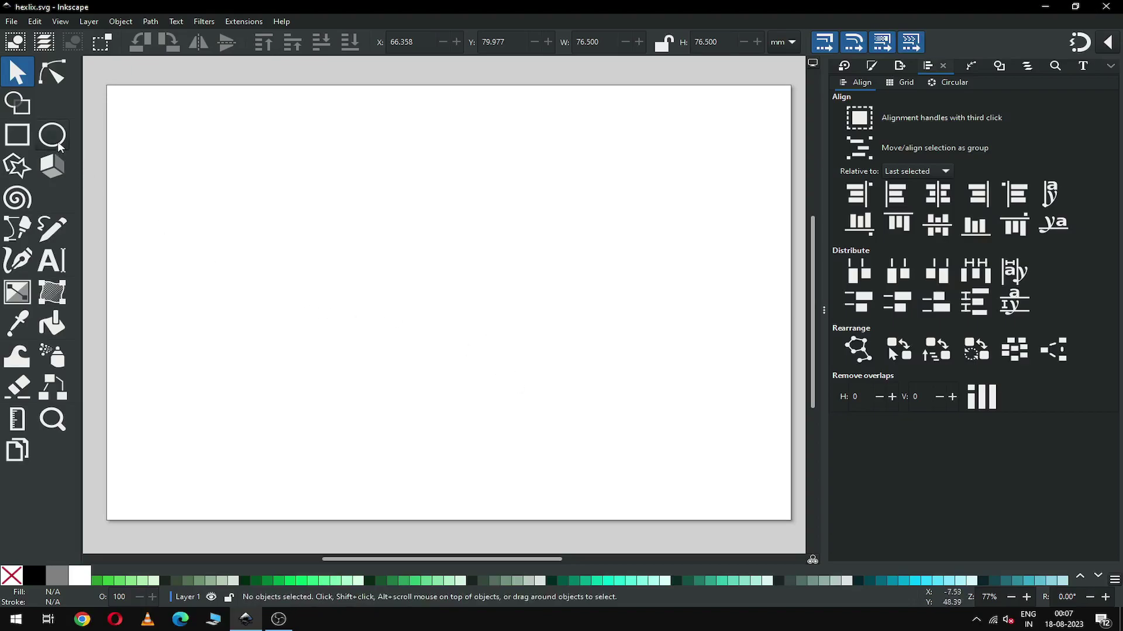
# - Draw a square about 30.7 mm wide near the page's centre and make its corners sharp
pyautogui.click(31, 141)
pyautogui.moveTo(398, 302); pyautogui.dragTo(433, 336)
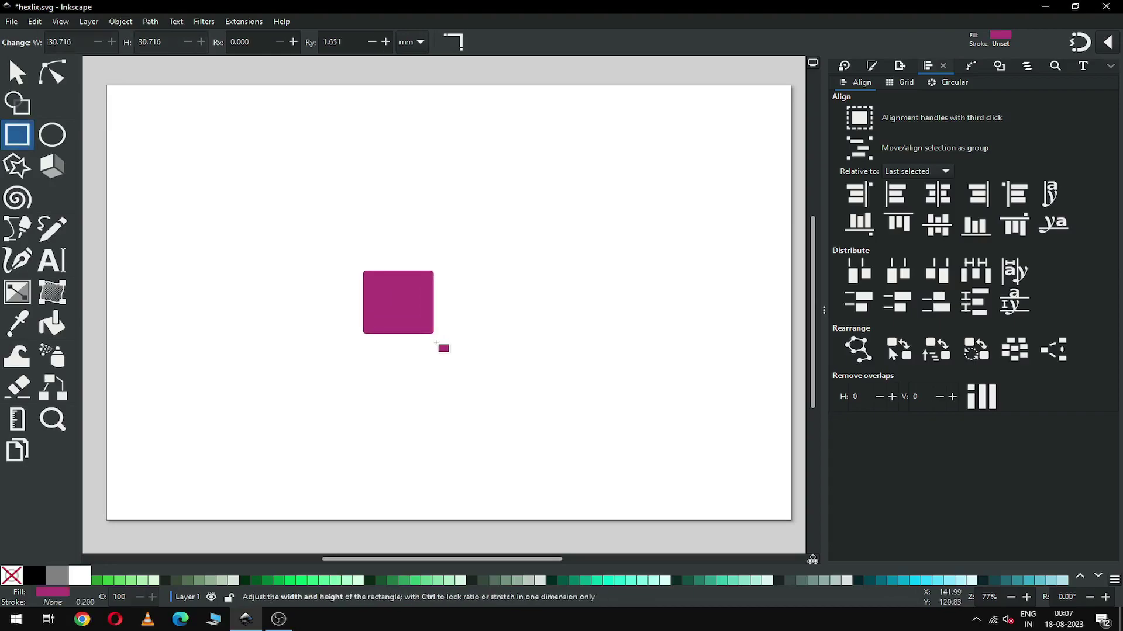
pyautogui.click(456, 41)
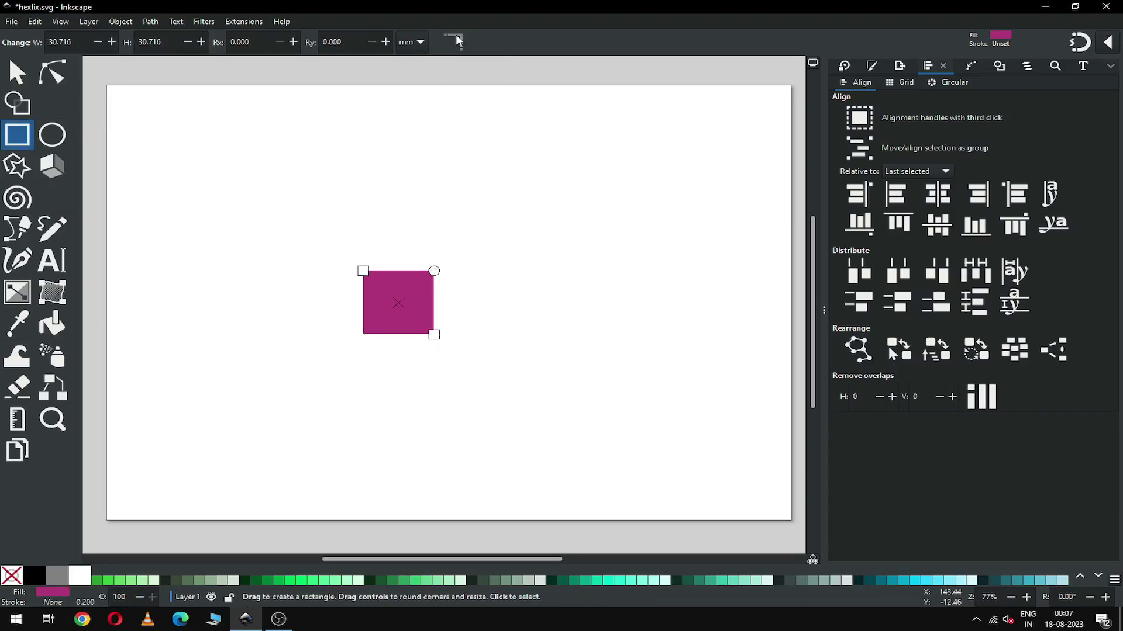
# - Draw three circles in a row beside the square, about 30, 33 and 28 mm in diameter
pyautogui.click(53, 135)
pyautogui.moveTo(491, 276); pyautogui.dragTo(560, 345)
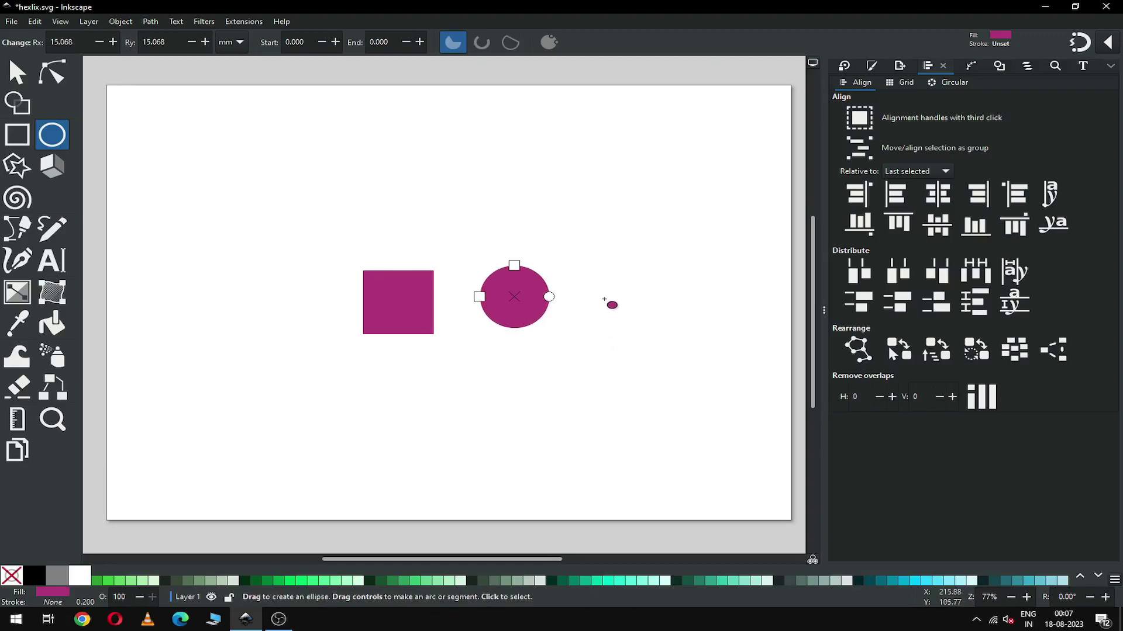
pyautogui.moveTo(608, 282); pyautogui.dragTo(721, 332)
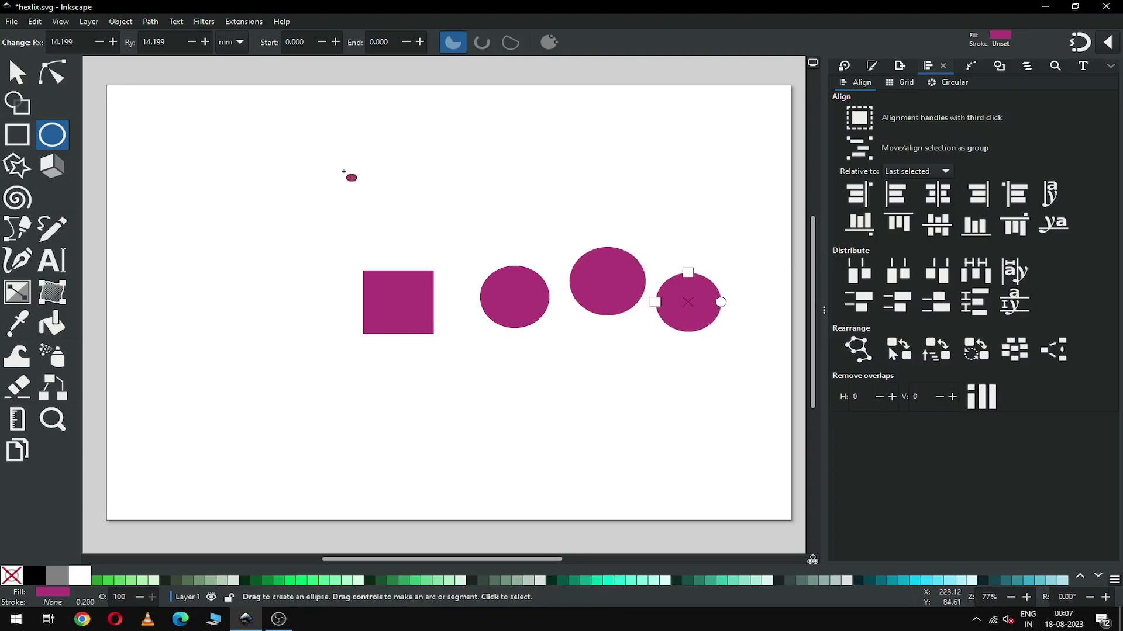
# - Centre the square and the three circles on a common horizontal axis and convert all four objects to paths
pyautogui.click(14, 76)
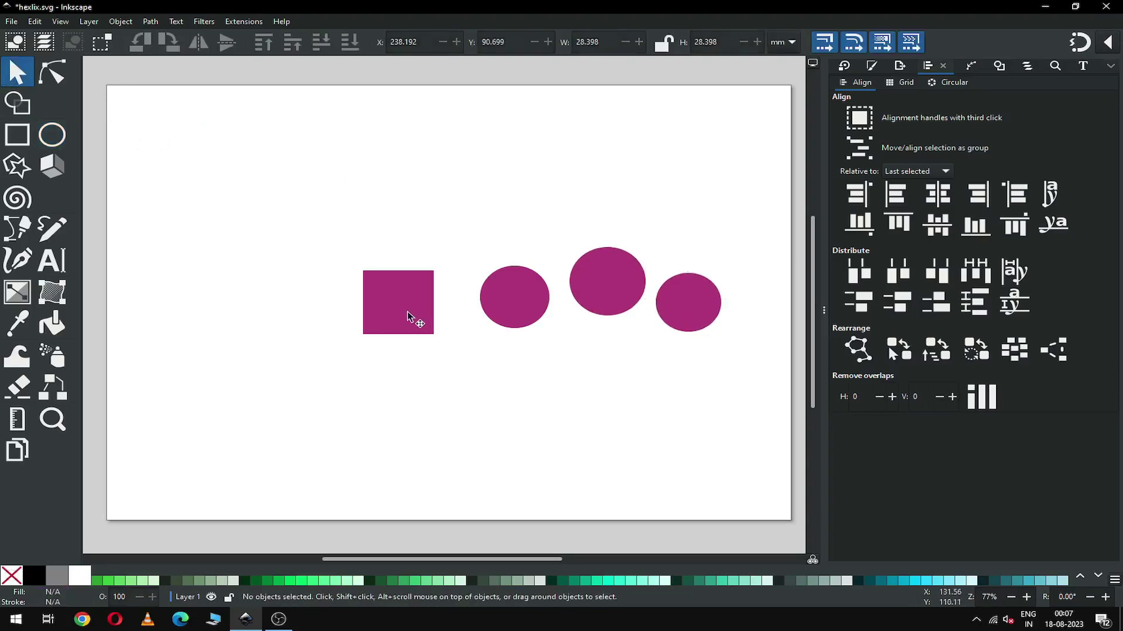
pyautogui.click(409, 287)
pyautogui.click(358, 243)
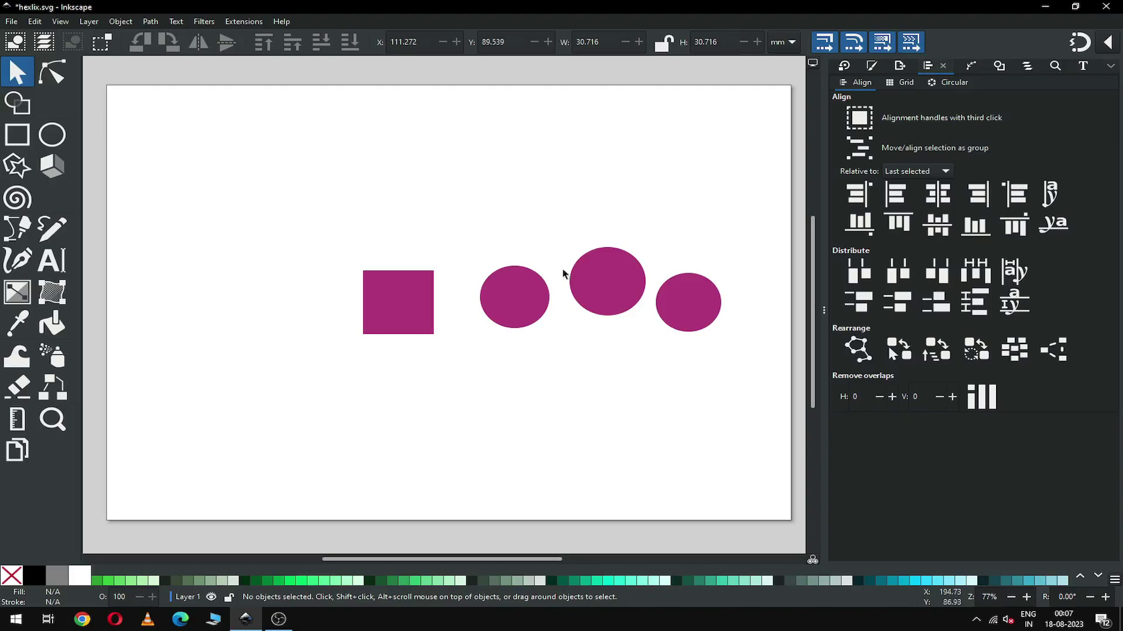
pyautogui.moveTo(269, 206); pyautogui.dragTo(748, 374)
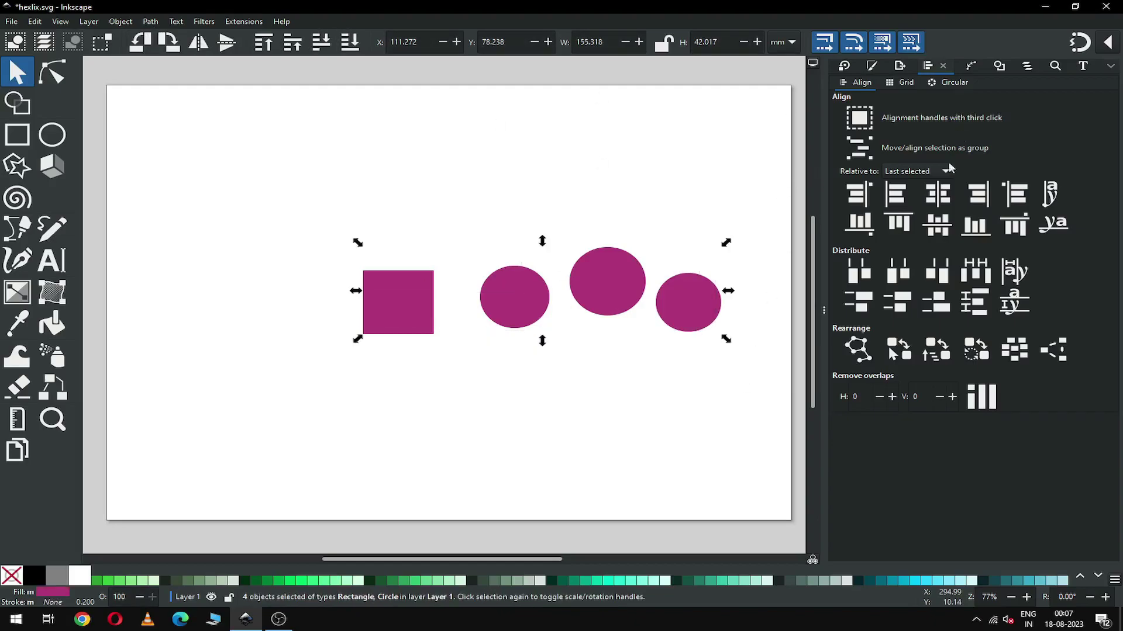
pyautogui.click(937, 225)
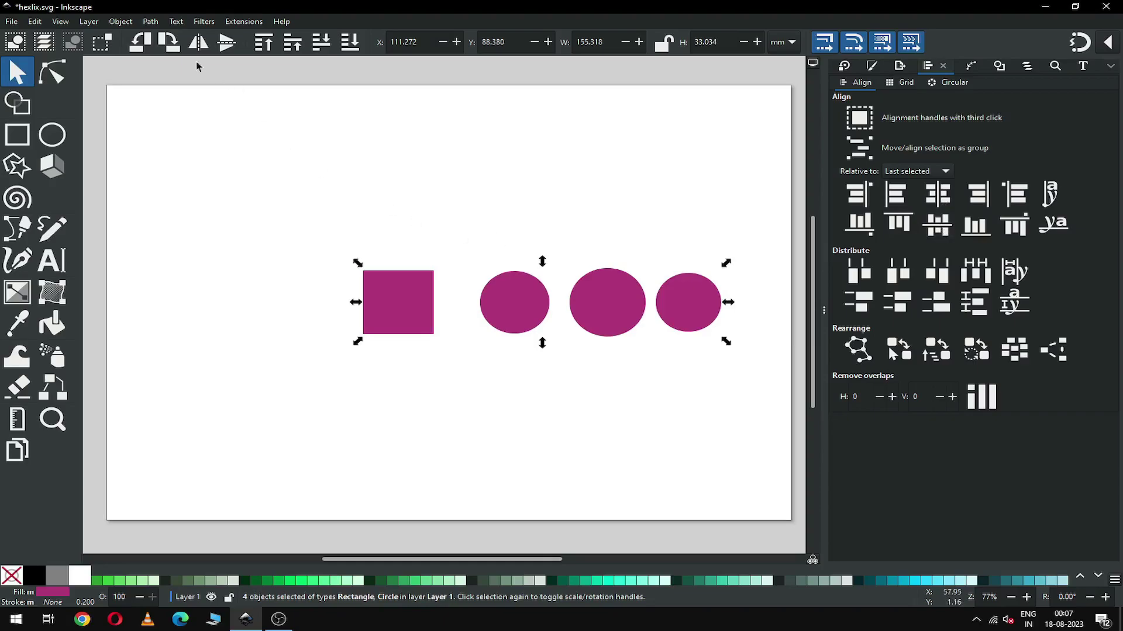
pyautogui.click(151, 23)
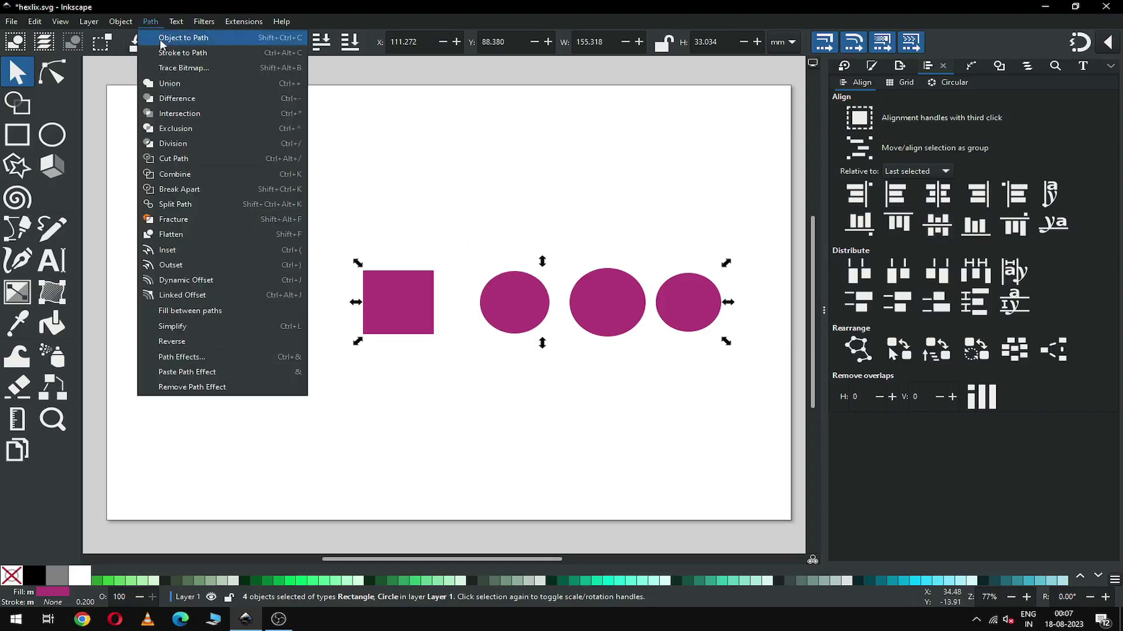
pyautogui.click(178, 38)
# - Resize the square to 10 mm wide and 10 mm high
pyautogui.click(427, 309)
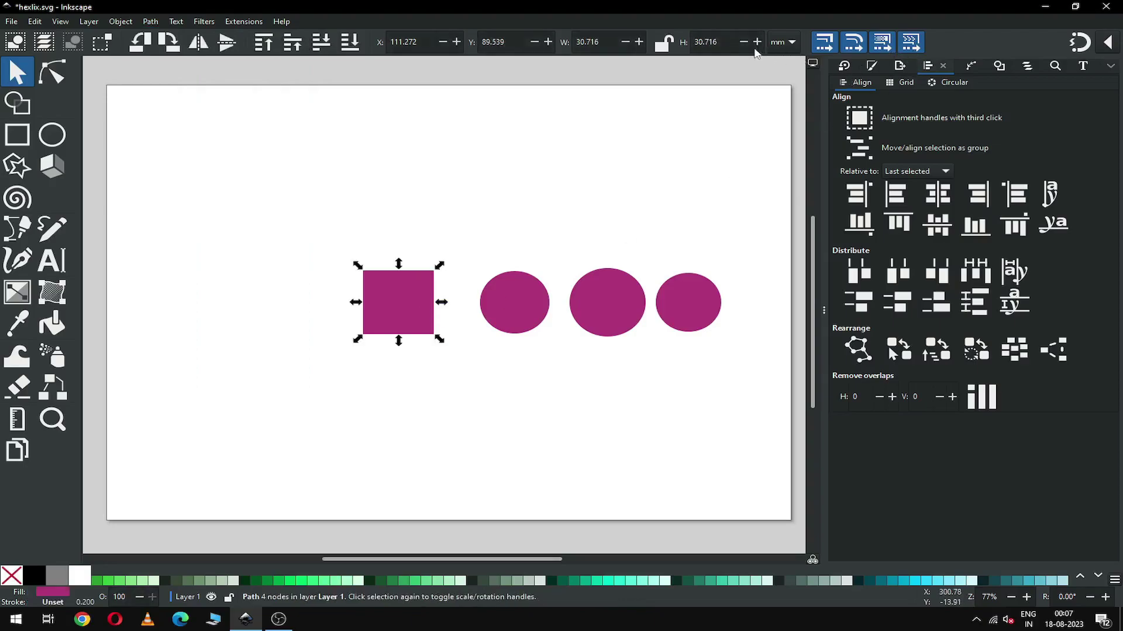
pyautogui.tripleClick(721, 43)
pyautogui.write('10')
pyautogui.hotkey('shift', 'Tab')
pyautogui.write('10')
pyautogui.press('Return')
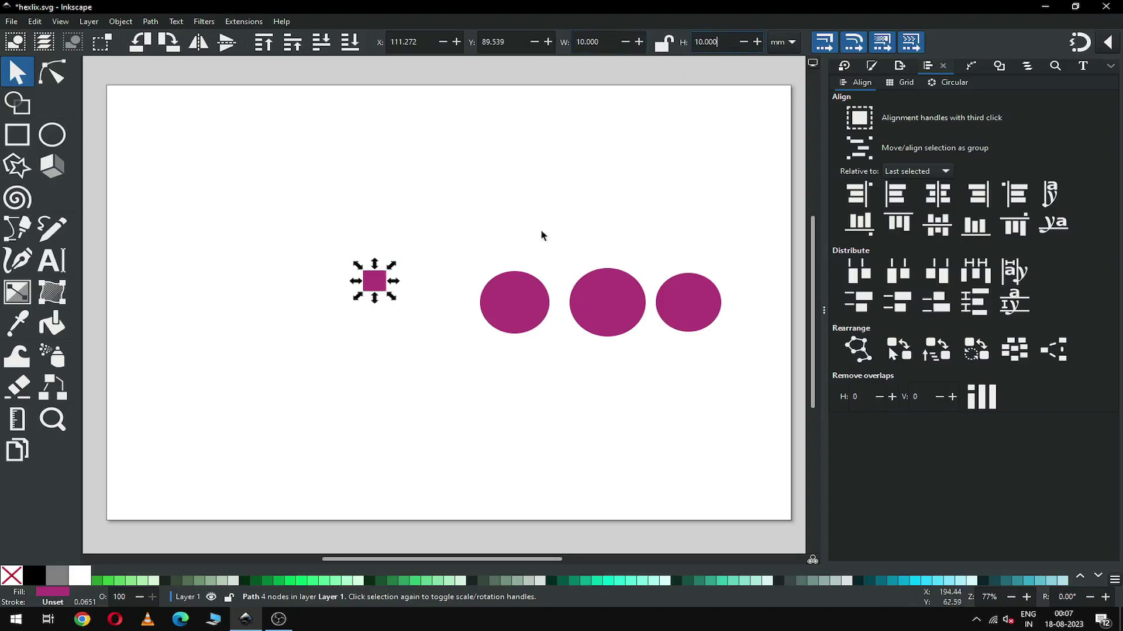
# - Resize the circle nearest the square to 40 by 40 mm and move it clear of the neighbouring circle
pyautogui.click(533, 300)
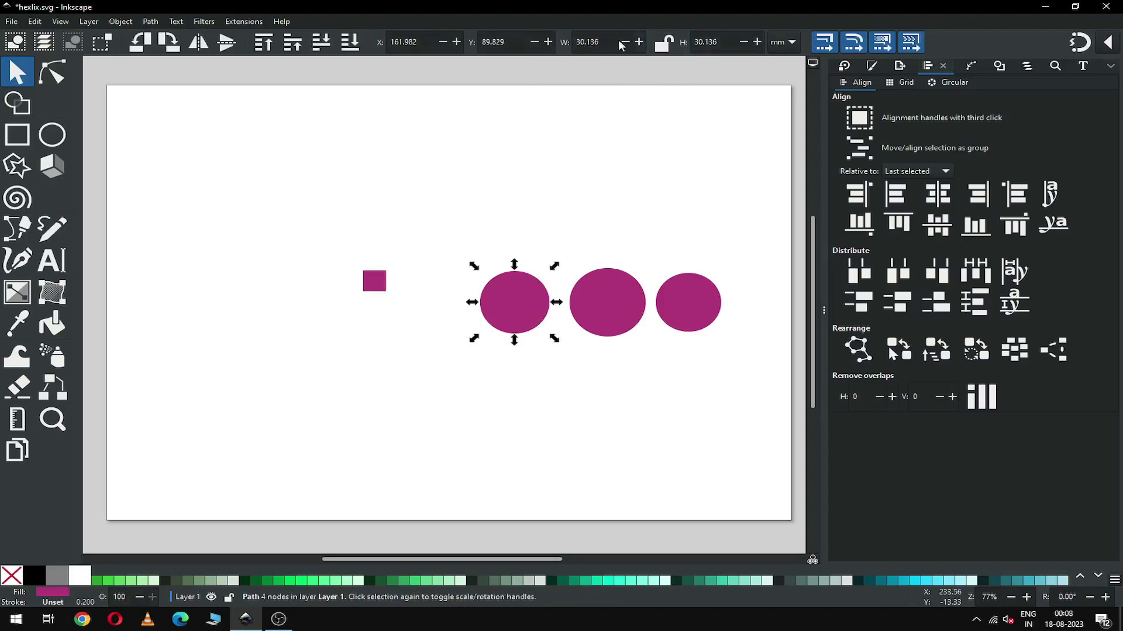
pyautogui.tripleClick(589, 42)
pyautogui.write('40')
pyautogui.press('Tab')
pyautogui.write('40')
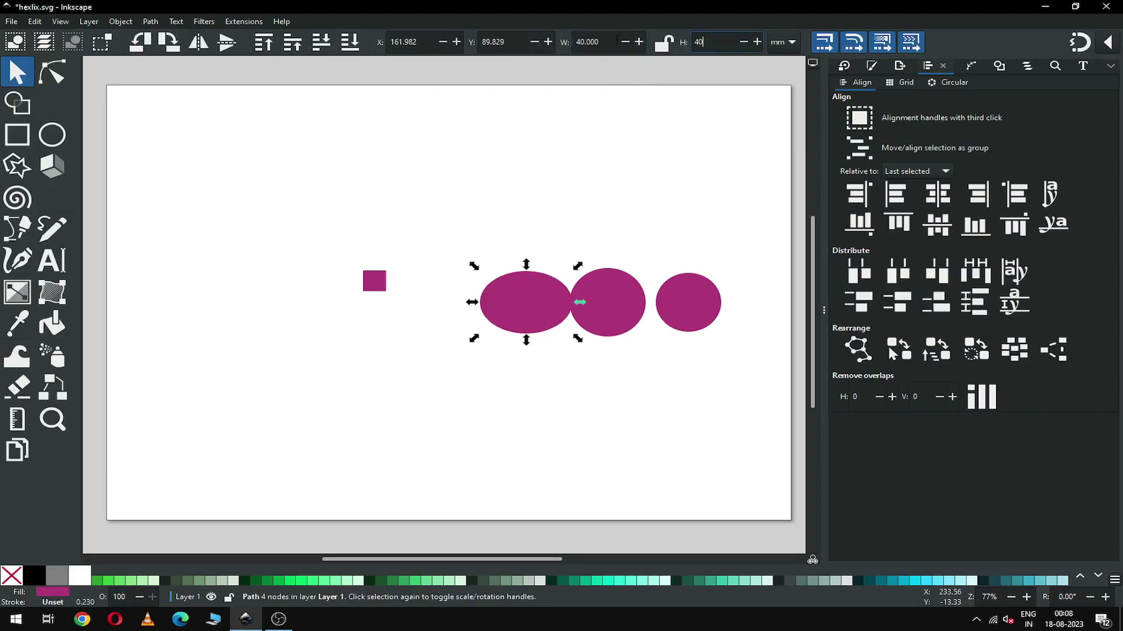
pyautogui.press('Return')
pyautogui.moveTo(544, 326); pyautogui.dragTo(489, 296)
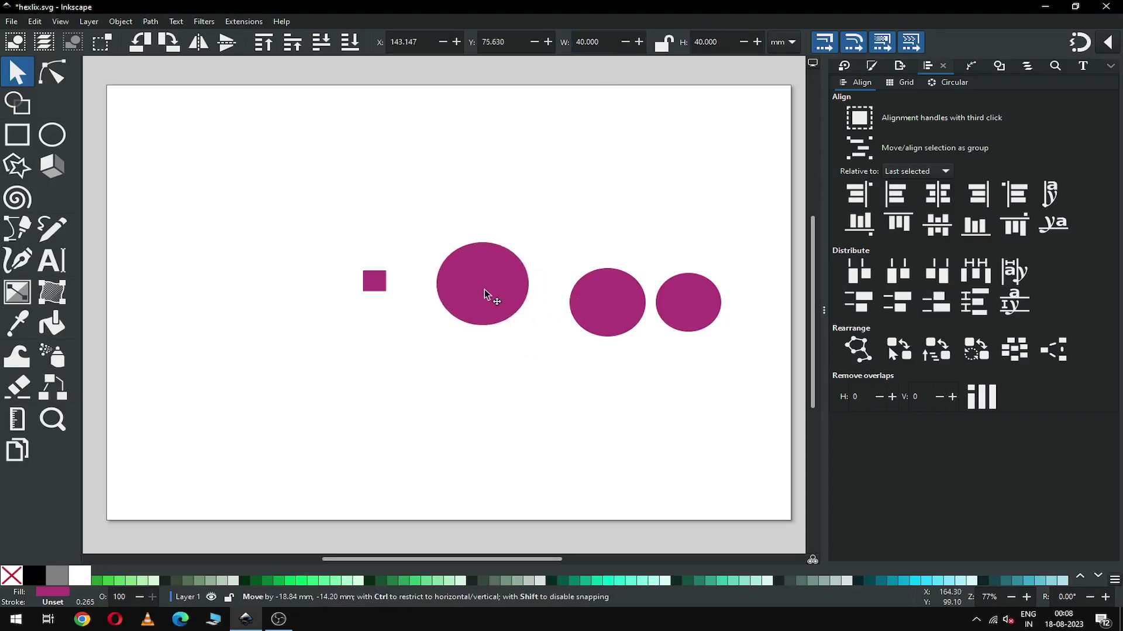
pyautogui.click(687, 228)
# - Resize the middle circle to 20 mm wide and 20 mm high
pyautogui.click(632, 305)
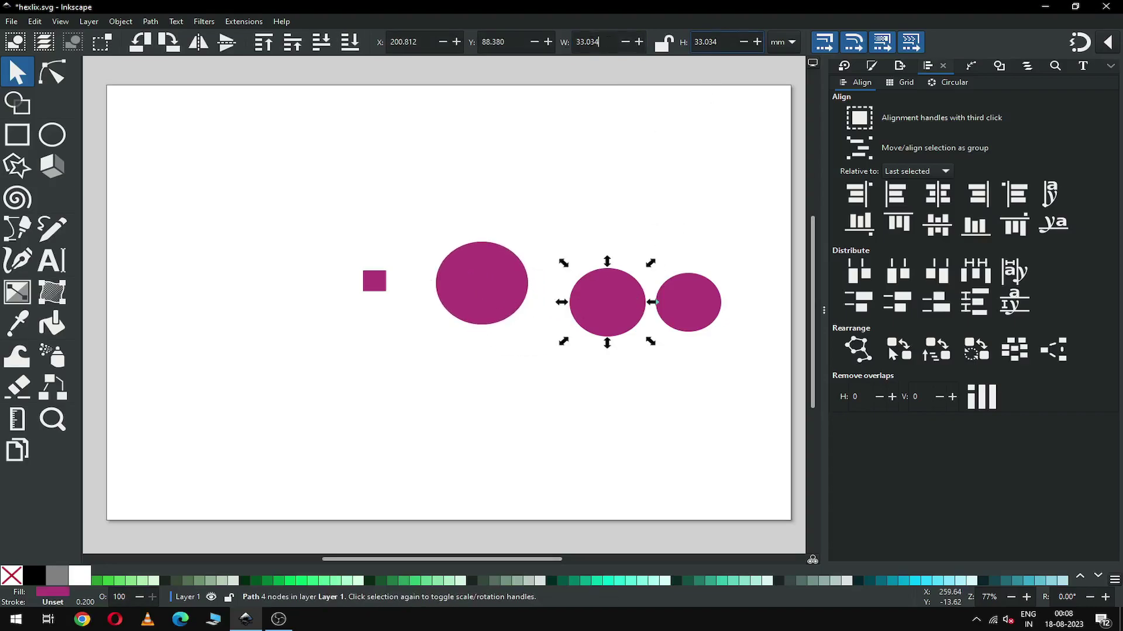
pyautogui.click(598, 42)
pyautogui.write('20')
pyautogui.click(723, 42)
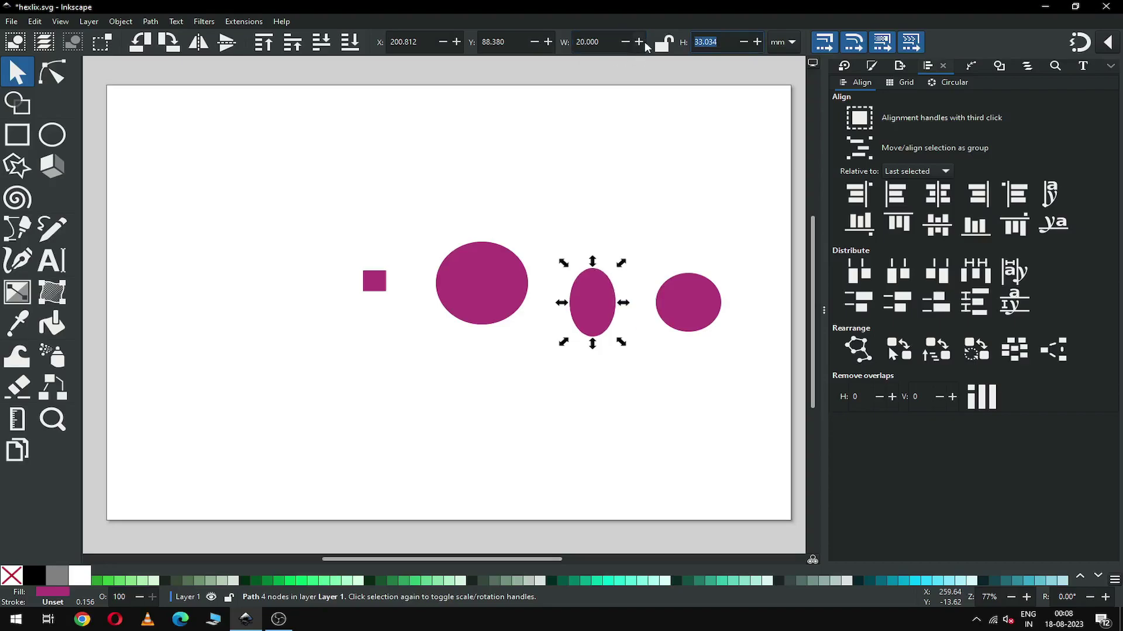
pyautogui.write('20')
pyautogui.press('Return')
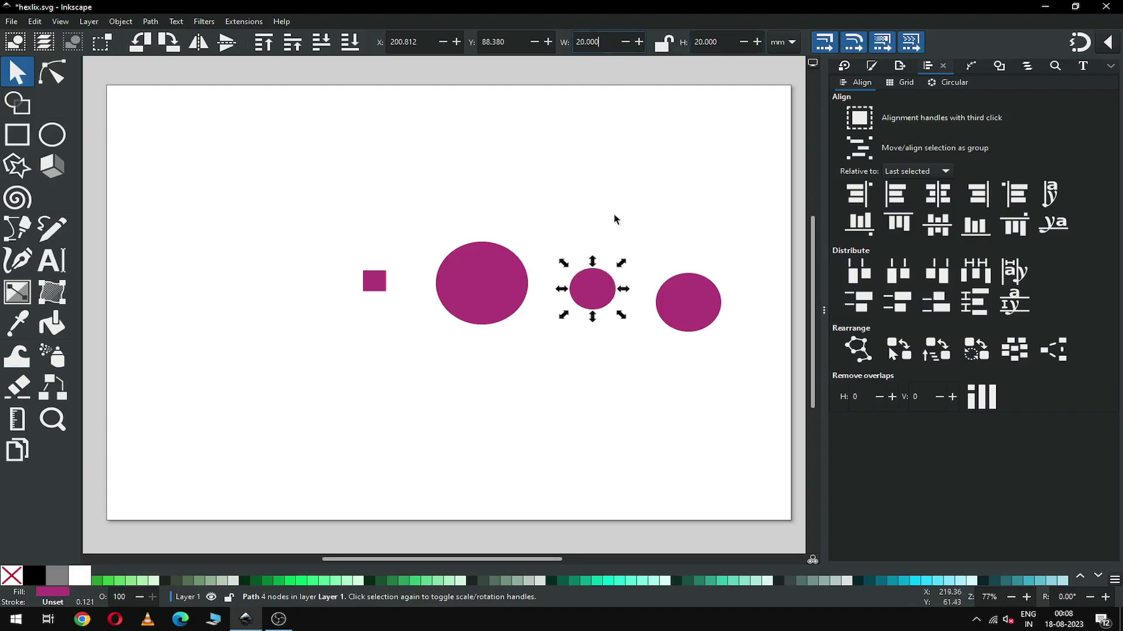
pyautogui.click(637, 218)
# - Resize the circle farthest from the square to 10 mm wide and 10 mm high
pyautogui.click(697, 310)
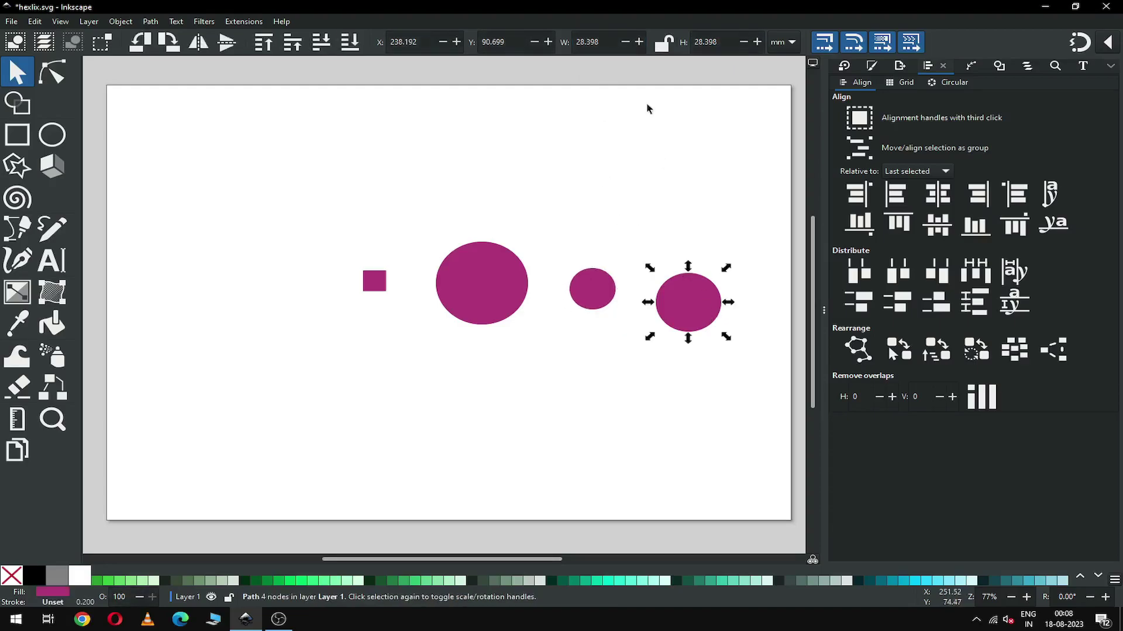
pyautogui.click(602, 42)
pyautogui.write('10')
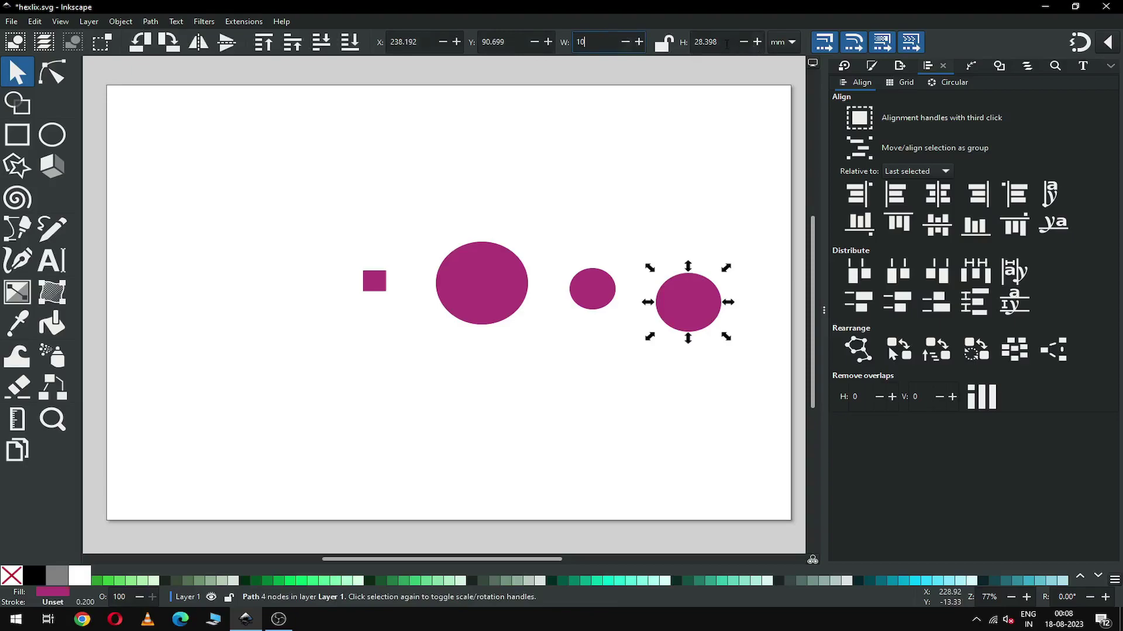
pyautogui.press('Tab')
pyautogui.write('10')
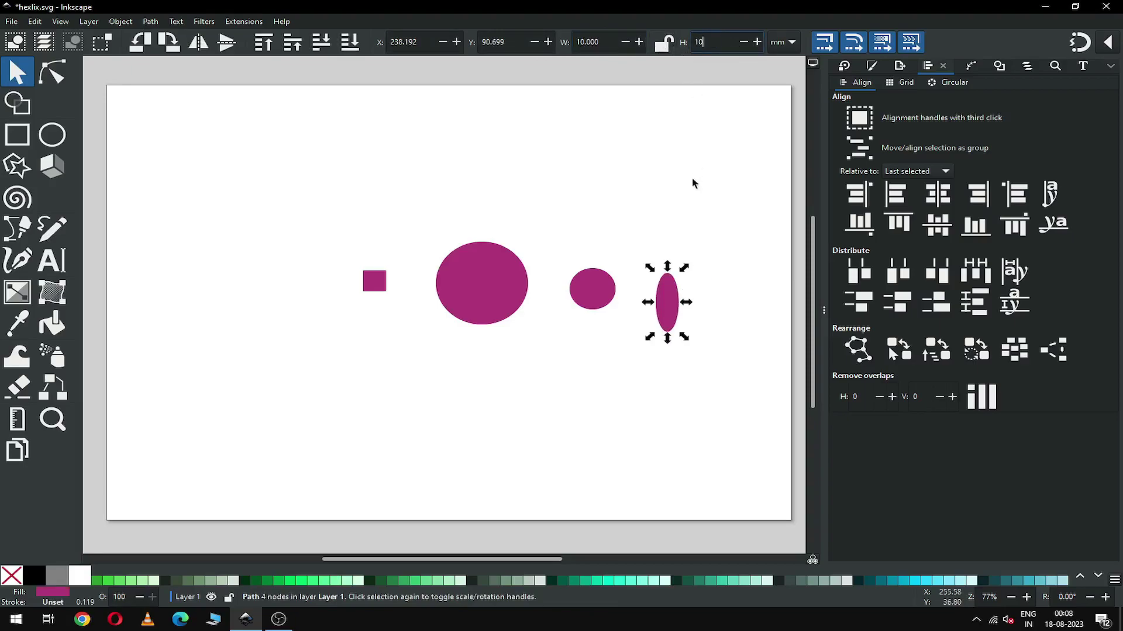
pyautogui.press('Return')
pyautogui.click(692, 187)
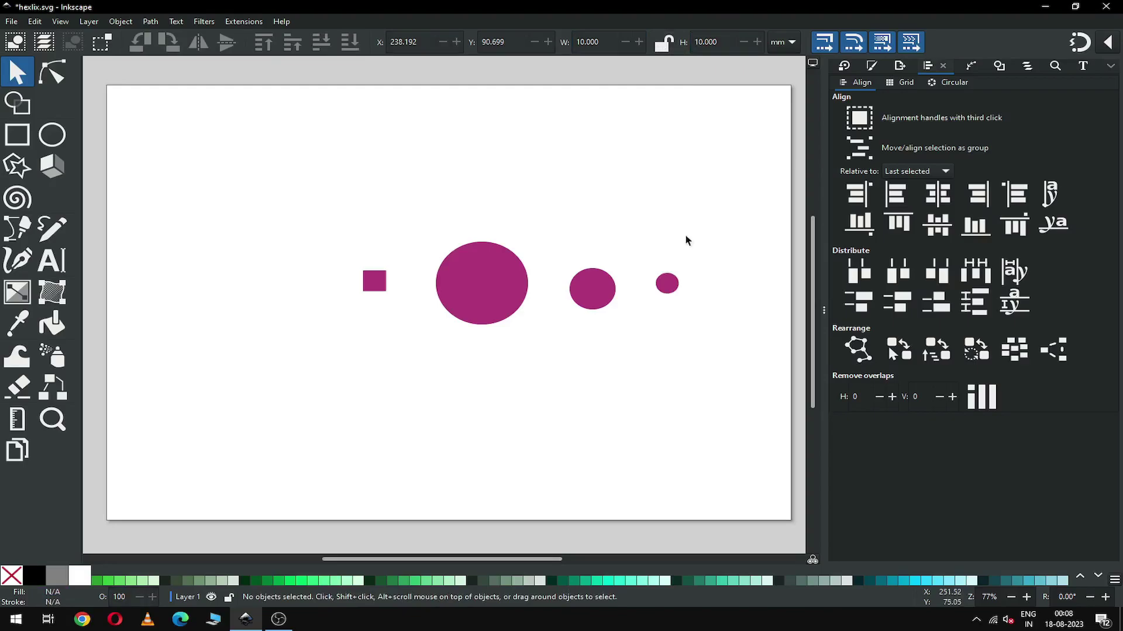
# - Move the small square to a free area left of the circles and rotate it 45° into a diamond
pyautogui.click(377, 285)
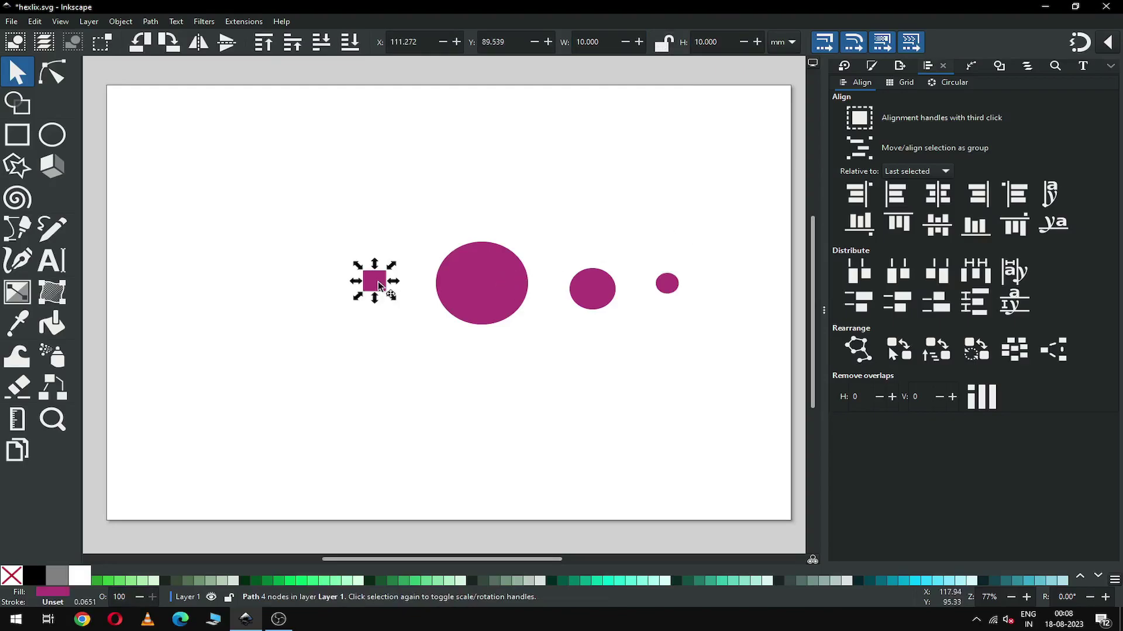
pyautogui.moveTo(379, 286); pyautogui.dragTo(249, 257)
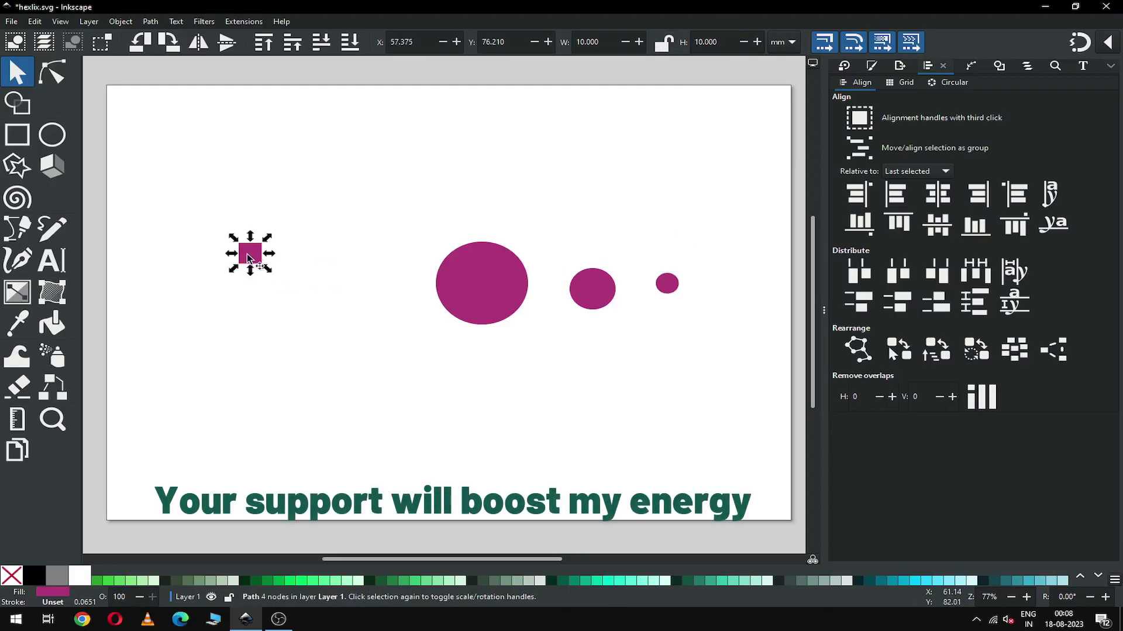
pyautogui.press('z')
pyautogui.moveTo(143, 170); pyautogui.dragTo(527, 362)
pyautogui.press('s')
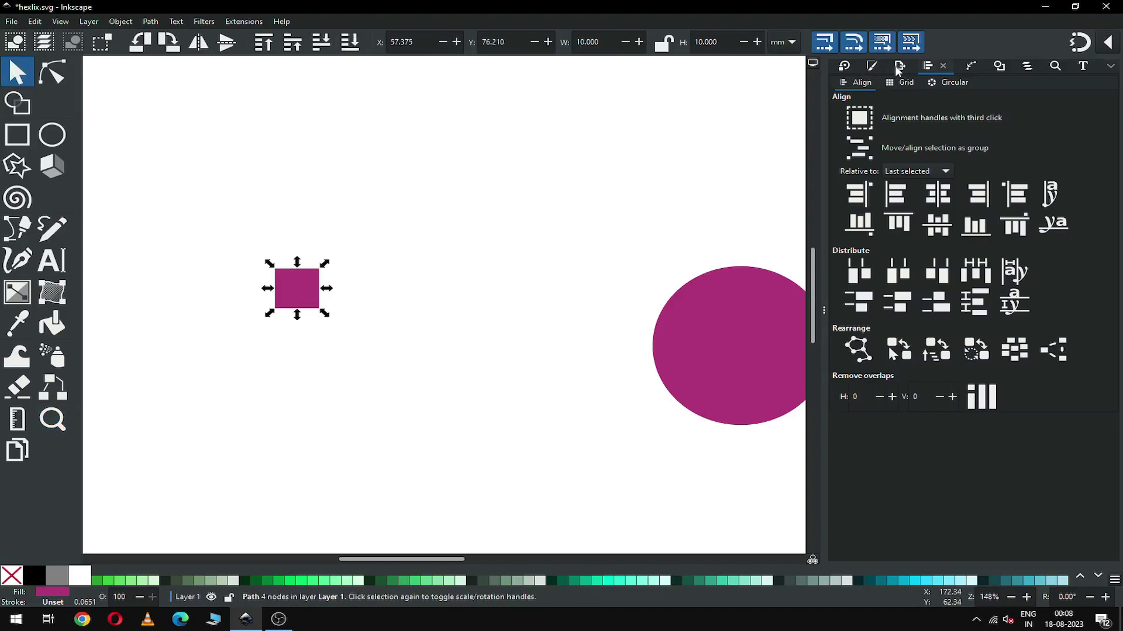
pyautogui.click(844, 66)
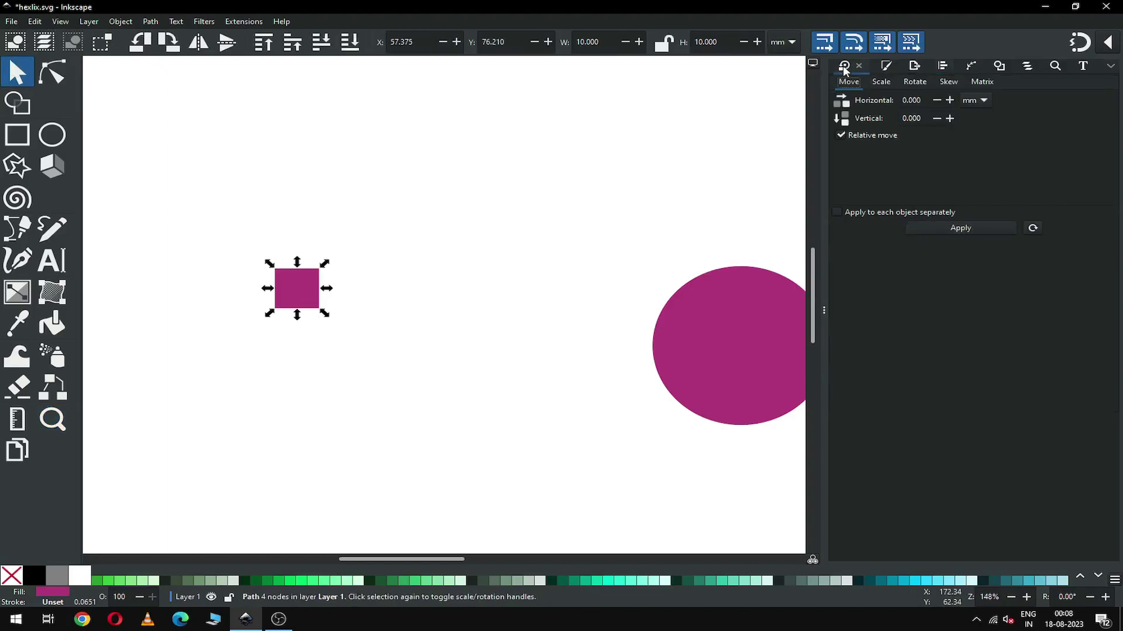
pyautogui.click(915, 82)
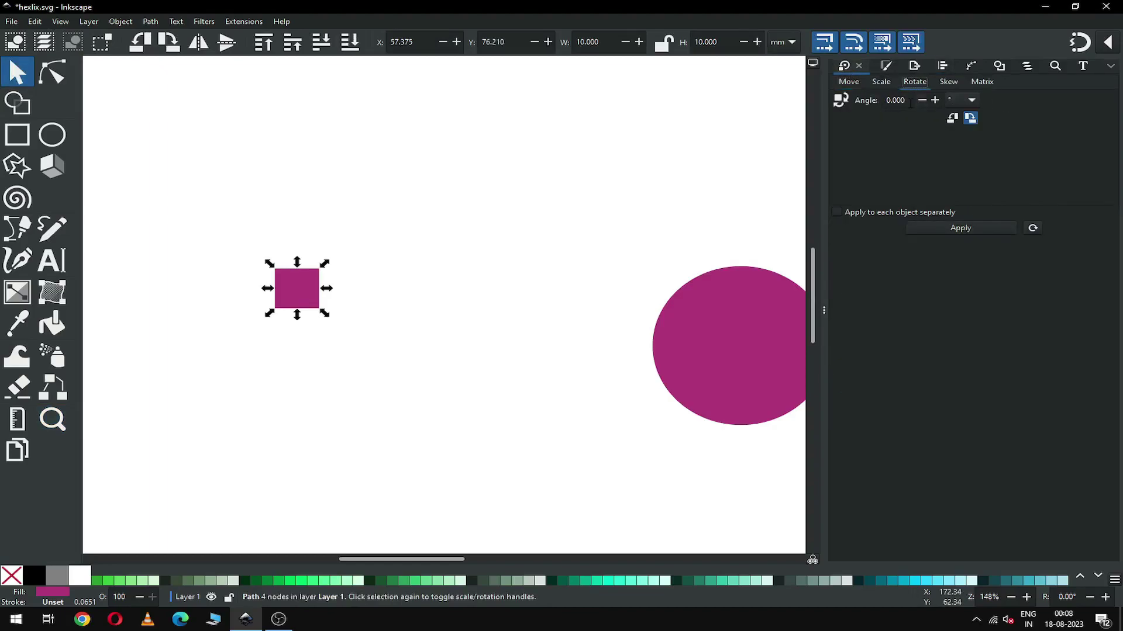
pyautogui.click(895, 100)
pyautogui.write('45')
pyautogui.click(935, 235)
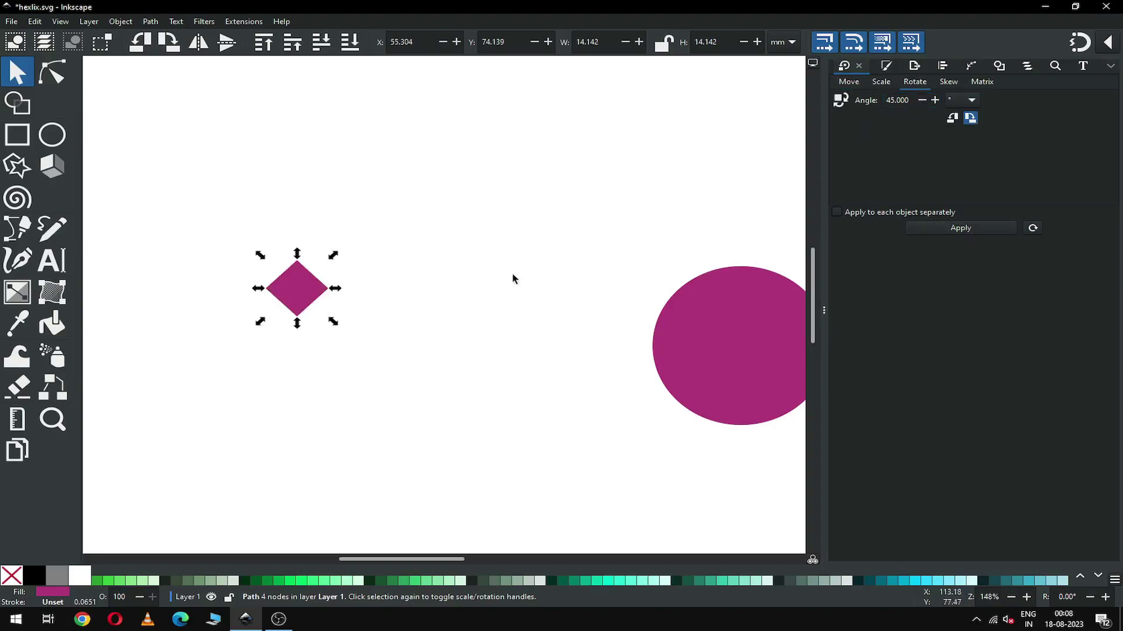
# - Duplicate the diamond twice and place the copies in a spaced row to its right
pyautogui.rightClick(293, 294)
pyautogui.click(332, 345)
pyautogui.moveTo(286, 283); pyautogui.dragTo(514, 303)
pyautogui.rightClick(374, 290)
pyautogui.click(408, 330)
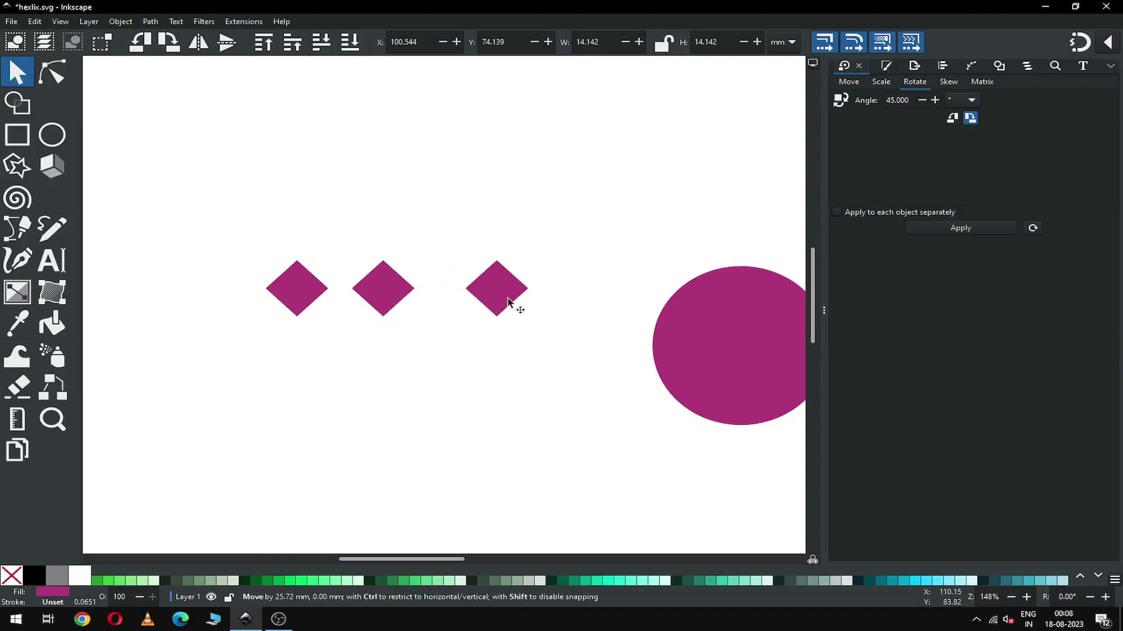
pyautogui.click(703, 252)
# - Enable snapping and move the two diamond copies so all three diamonds touch corner to corner in a row
pyautogui.click(1107, 43)
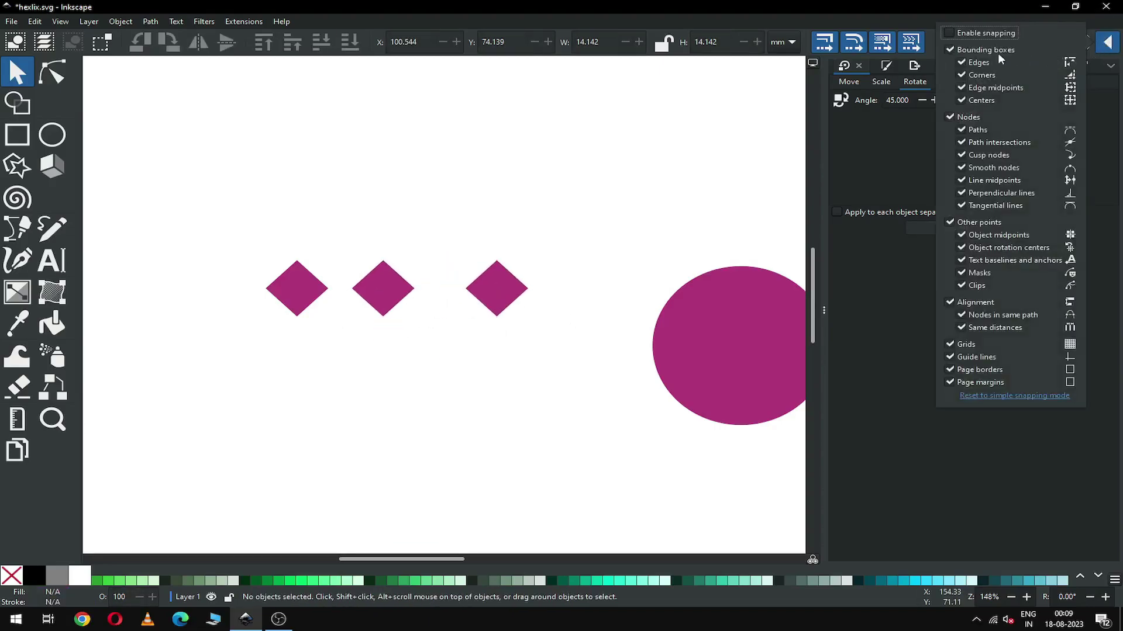
pyautogui.click(973, 32)
pyautogui.click(542, 238)
pyautogui.moveTo(376, 295)
pyautogui.mouseDown()
pyautogui.moveTo(356, 297)
pyautogui.moveTo(369, 311)
pyautogui.moveTo(359, 292)
pyautogui.mouseUp()
pyautogui.moveTo(494, 290); pyautogui.dragTo(414, 289)
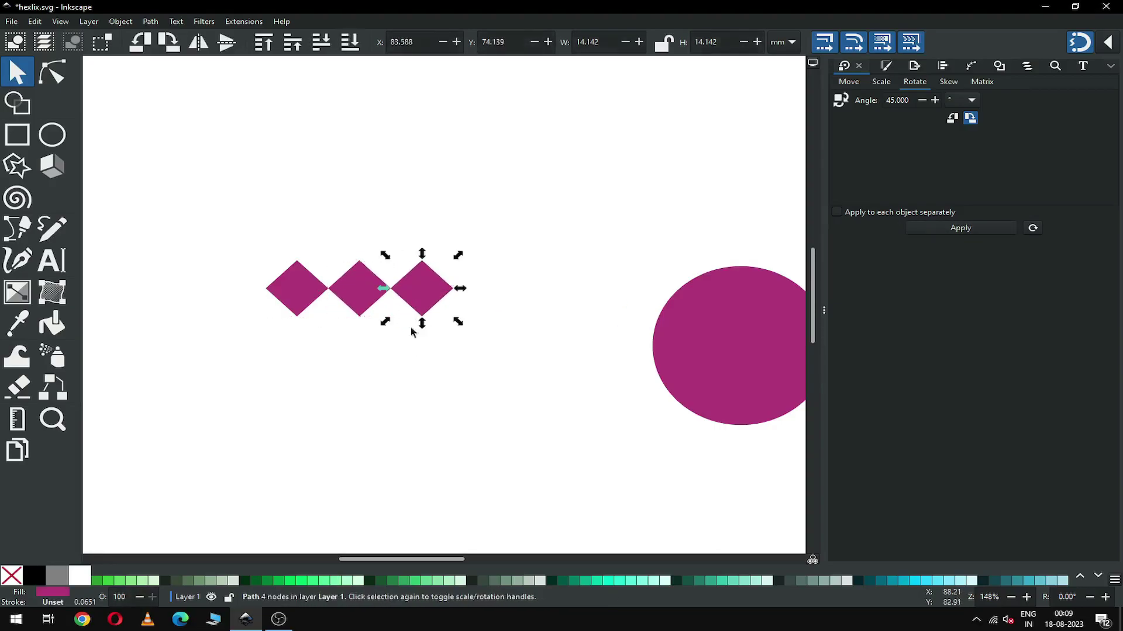
pyautogui.click(394, 295)
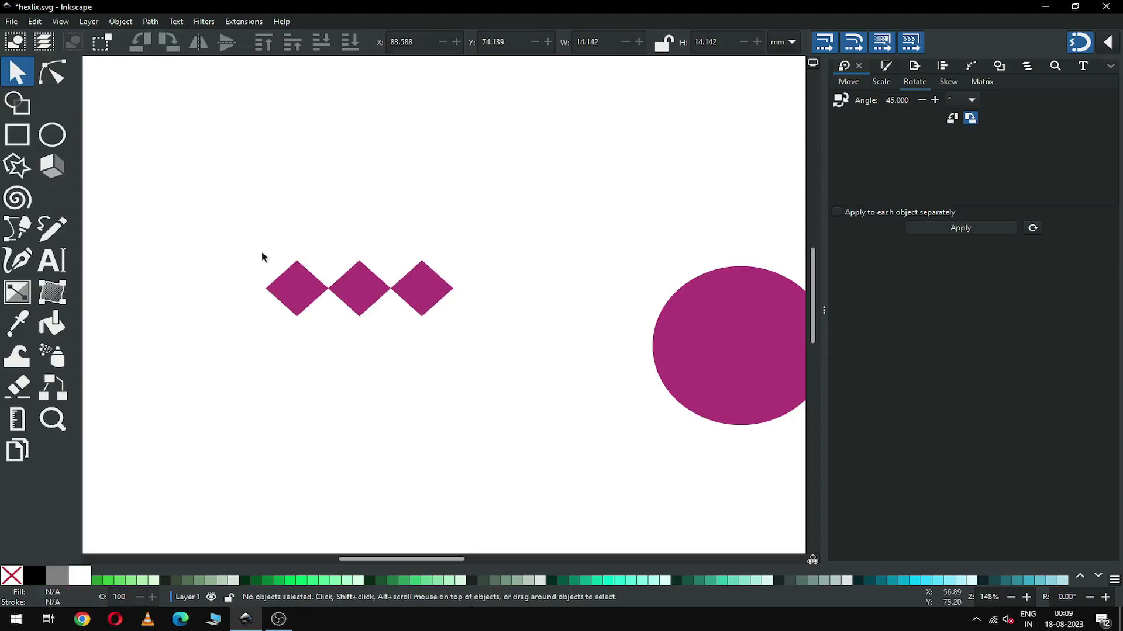
# - Fill the three diamonds with green, then snap a duplicate of them to the row's left end for six in line
pyautogui.moveTo(226, 238); pyautogui.dragTo(492, 333)
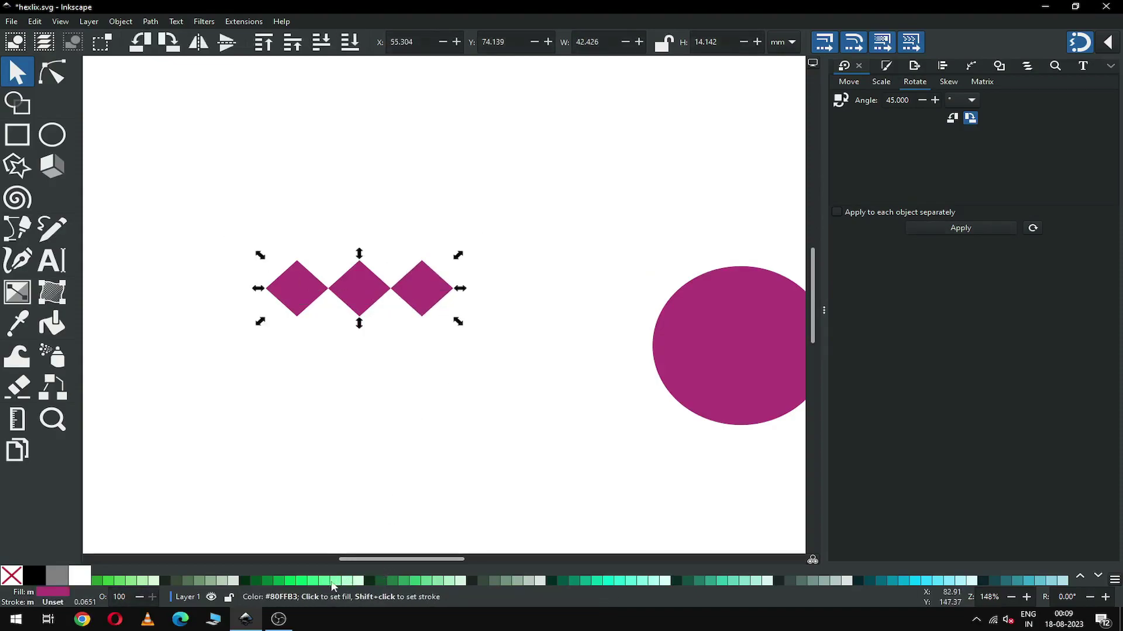
pyautogui.click(279, 583)
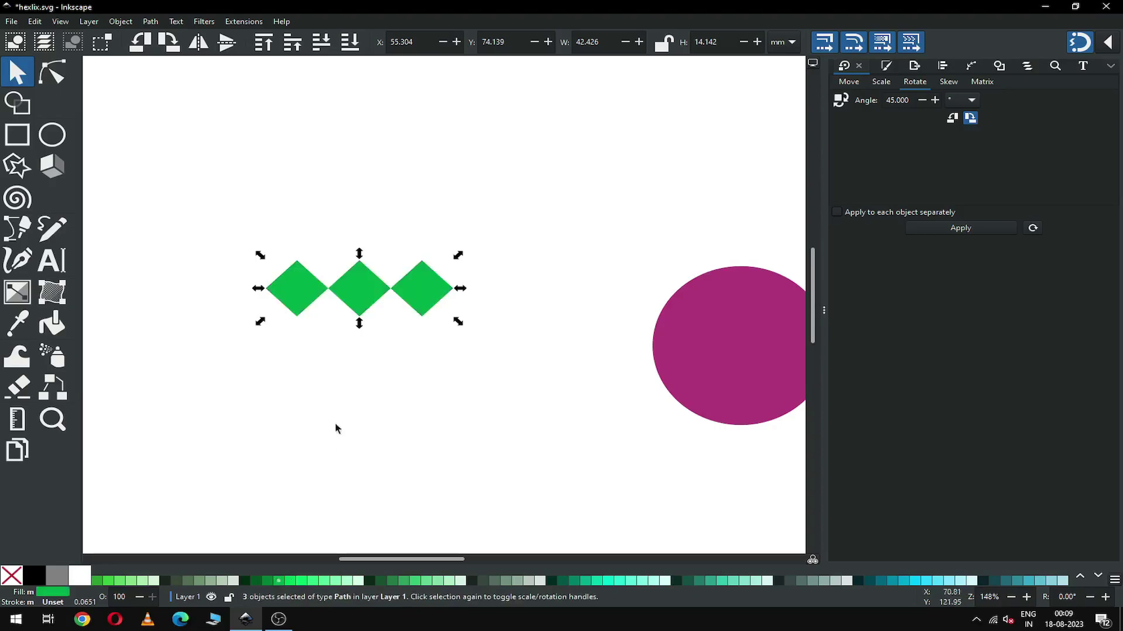
pyautogui.rightClick(358, 297)
pyautogui.click(397, 350)
pyautogui.moveTo(431, 297); pyautogui.dragTo(244, 306)
pyautogui.moveTo(420, 559); pyautogui.dragTo(409, 560)
pyautogui.click(434, 450)
pyautogui.press('-')
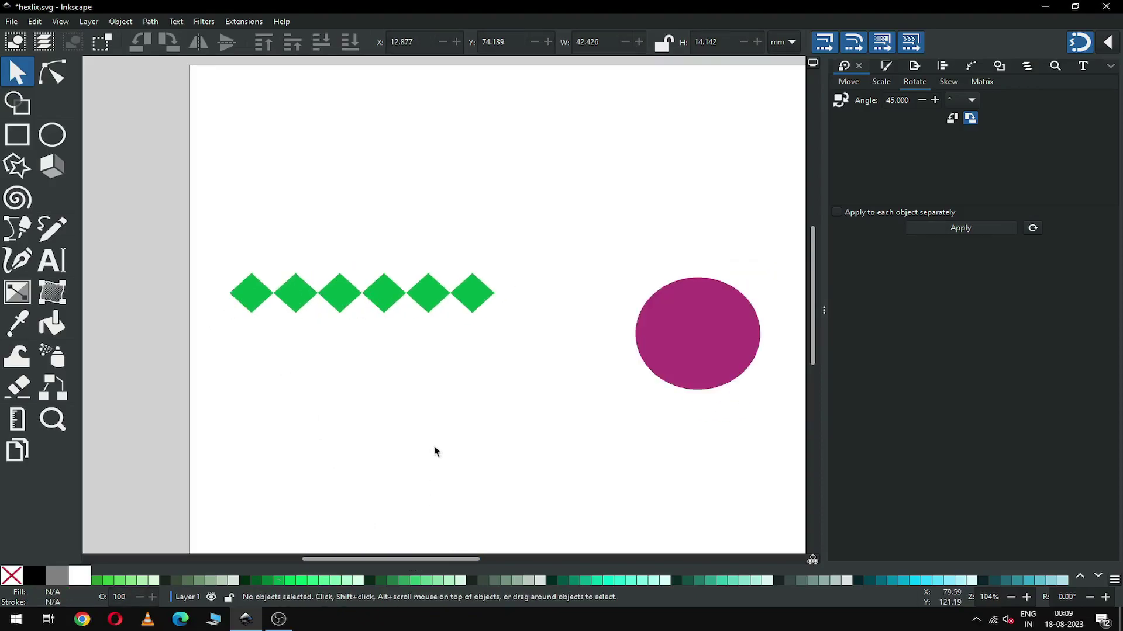
# - Move the large 40 mm circle closer to the diamond row and rotate it 45°
pyautogui.click(673, 358)
pyautogui.moveTo(701, 346); pyautogui.dragTo(622, 316)
pyautogui.click(52, 72)
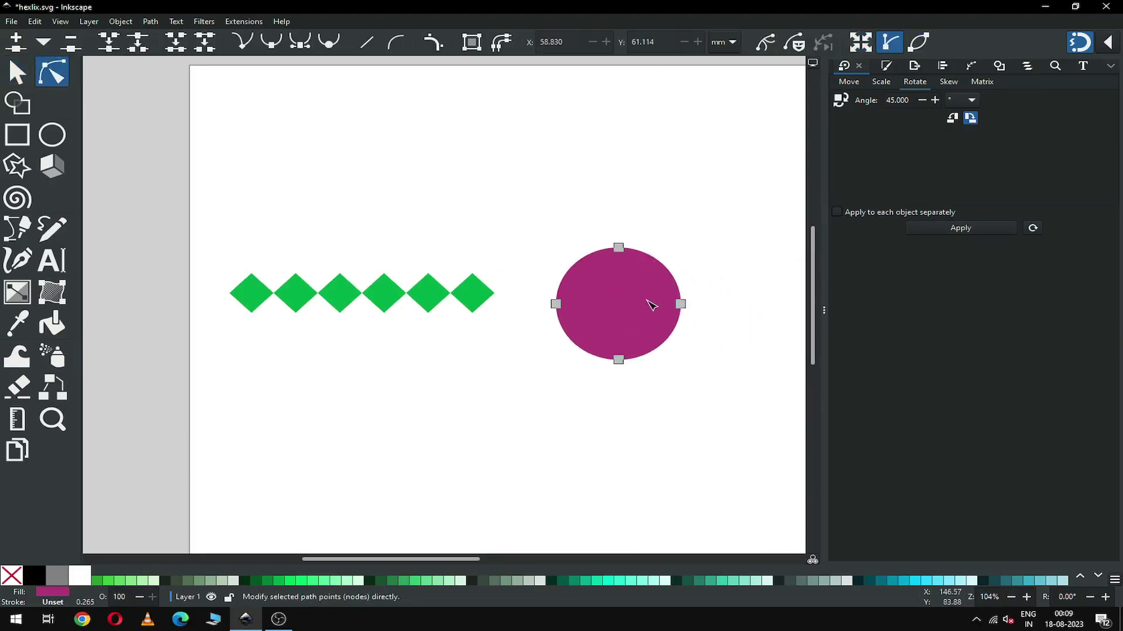
pyautogui.click(17, 72)
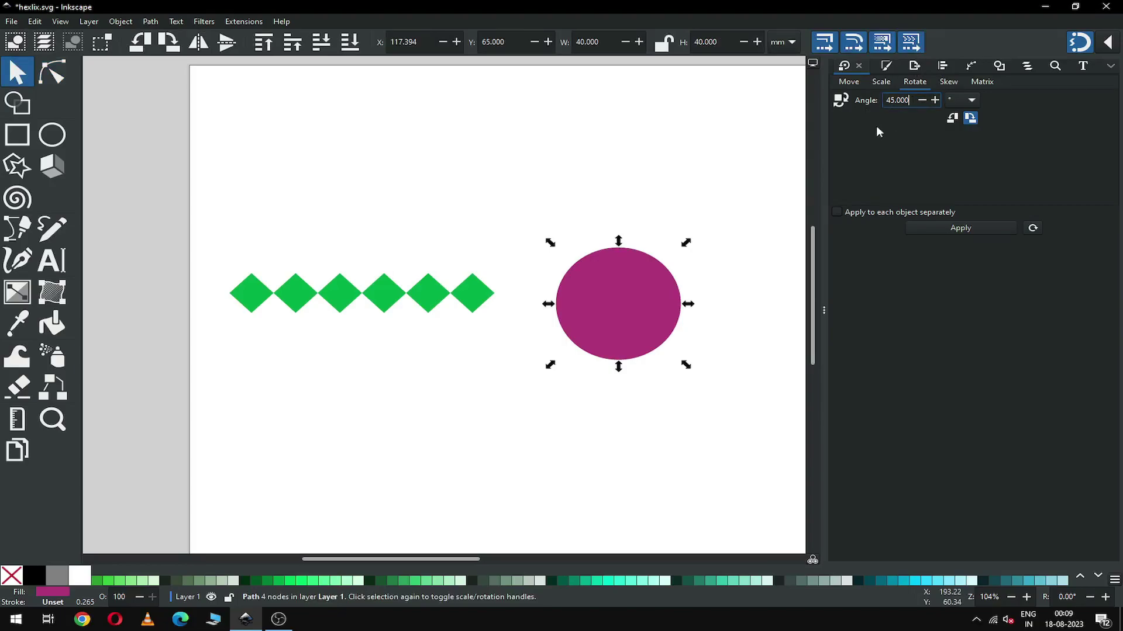
pyautogui.click(946, 228)
pyautogui.click(54, 74)
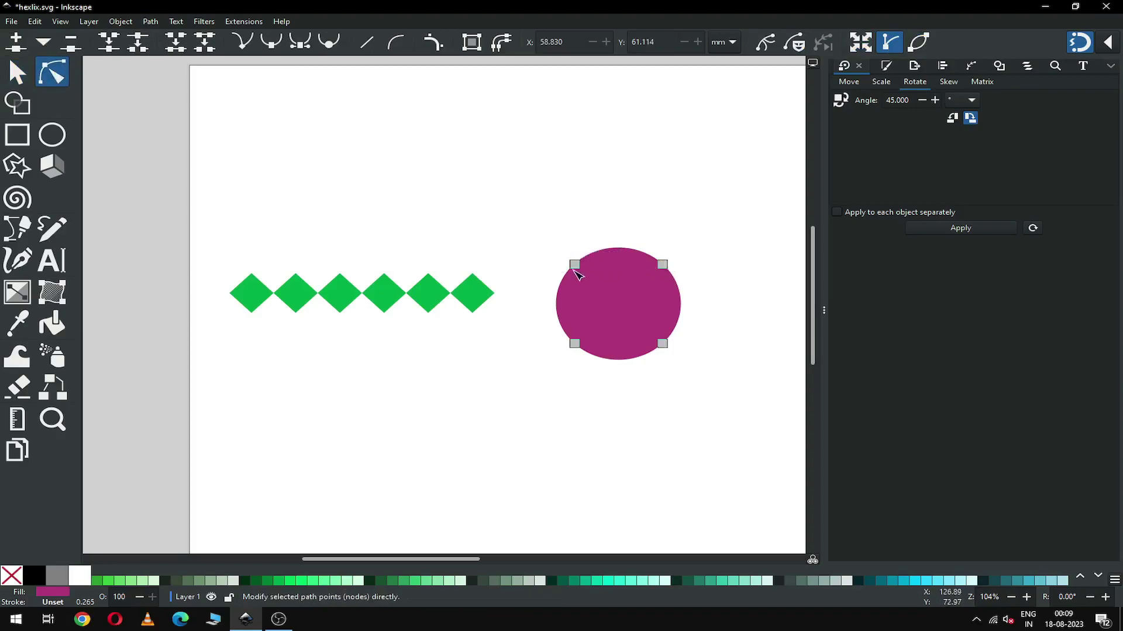
# - Break the large circle's path at its two upper nodes, break it apart, and move the lower piece down
pyautogui.moveTo(535, 250); pyautogui.dragTo(687, 283)
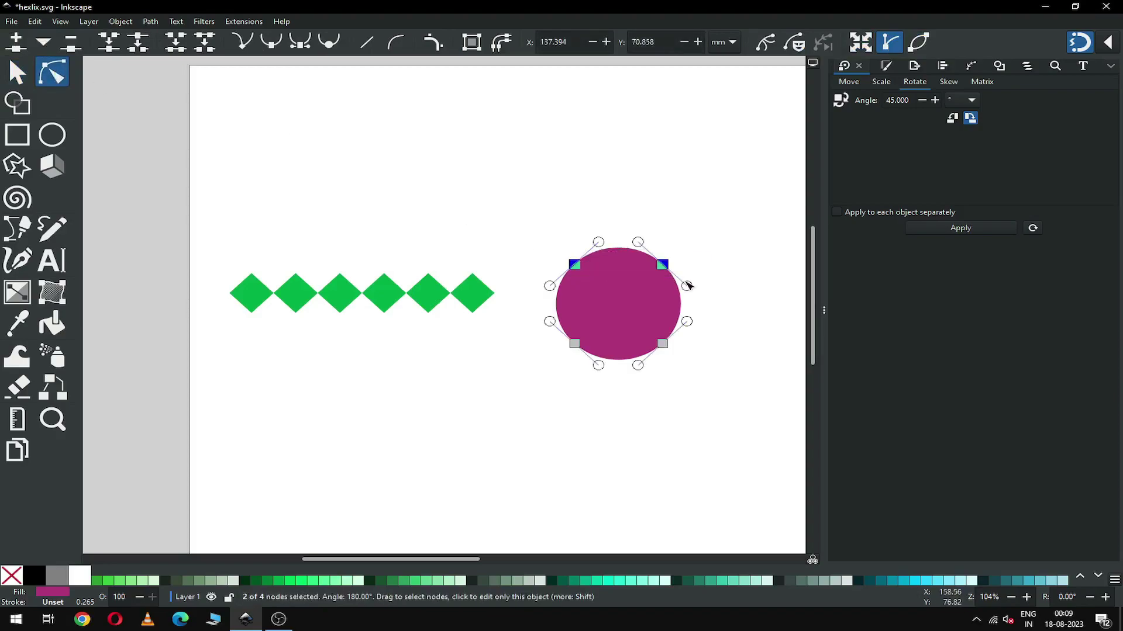
pyautogui.click(140, 51)
pyautogui.click(29, 73)
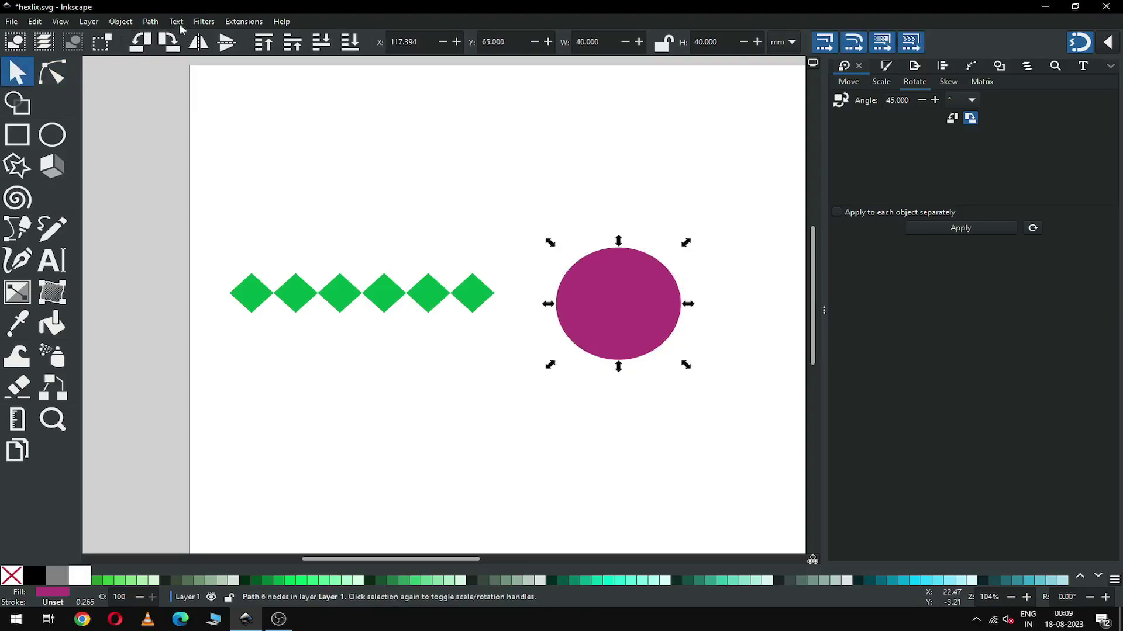
pyautogui.click(151, 22)
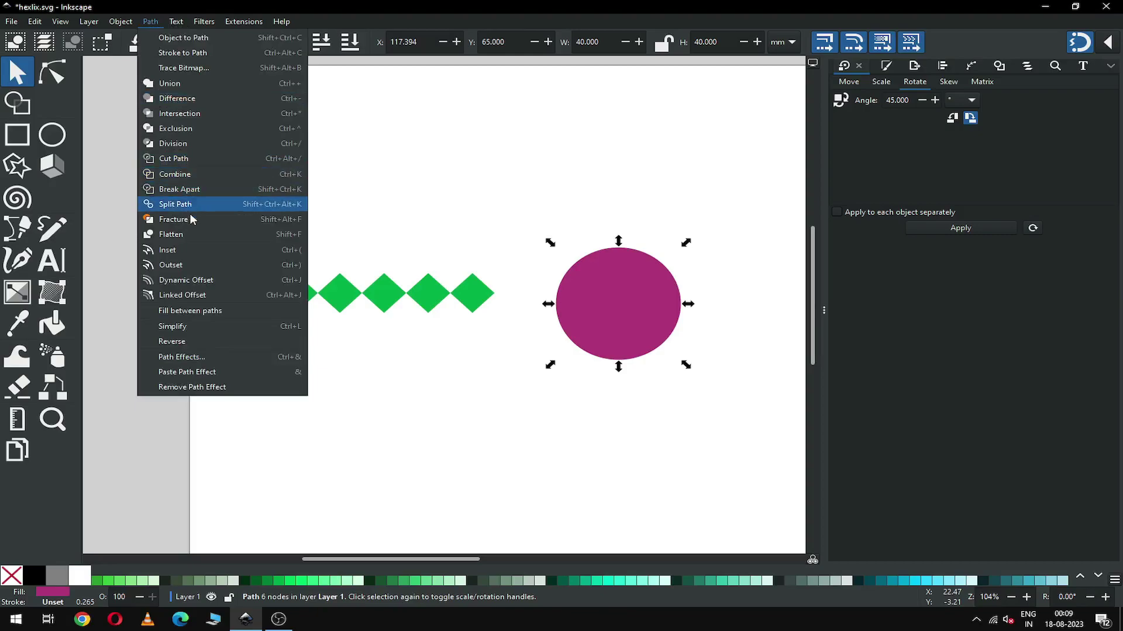
pyautogui.click(194, 189)
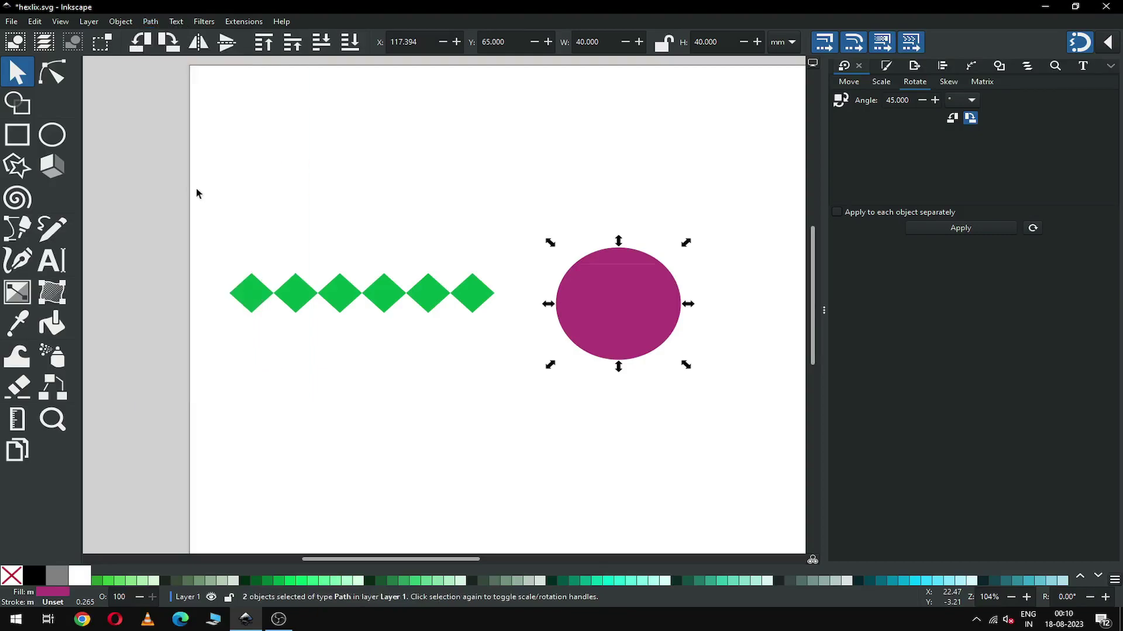
pyautogui.click(569, 183)
pyautogui.click(633, 299)
pyautogui.moveTo(633, 299); pyautogui.dragTo(629, 443)
# - Move the 20 mm circle next to the cut large circle and rotate it 45°
pyautogui.press('-')
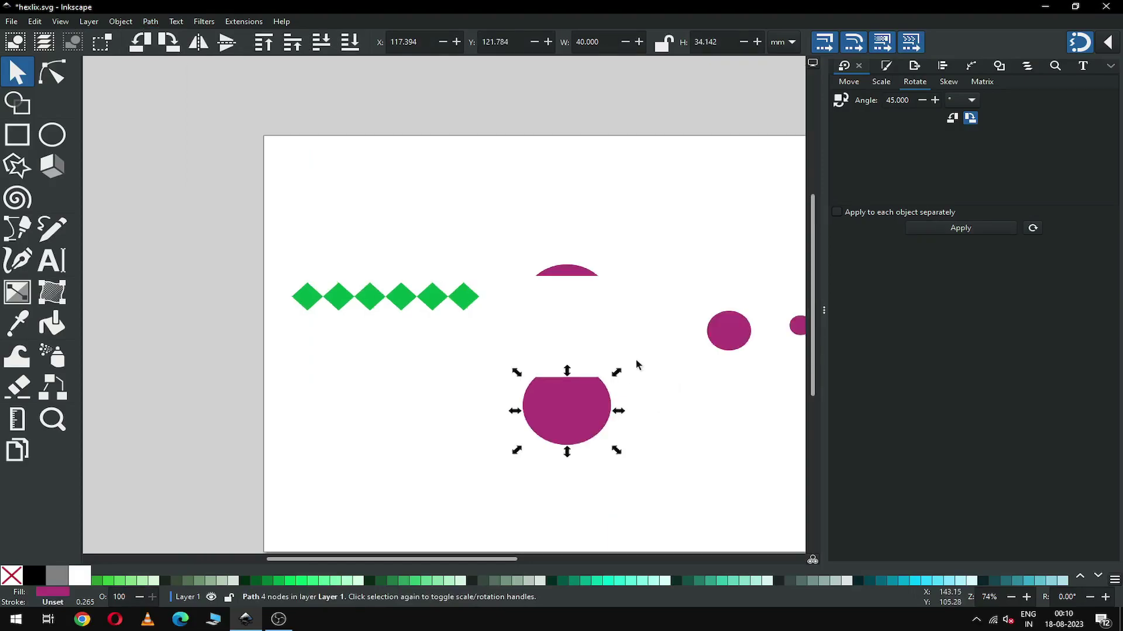
pyautogui.moveTo(718, 346); pyautogui.dragTo(625, 323)
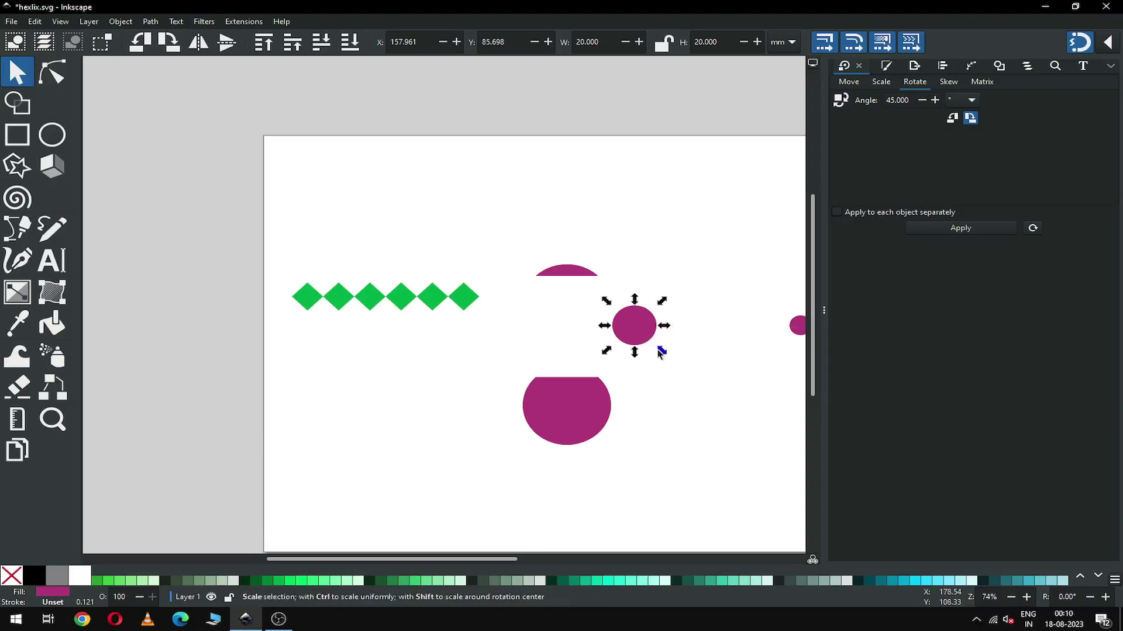
pyautogui.click(49, 76)
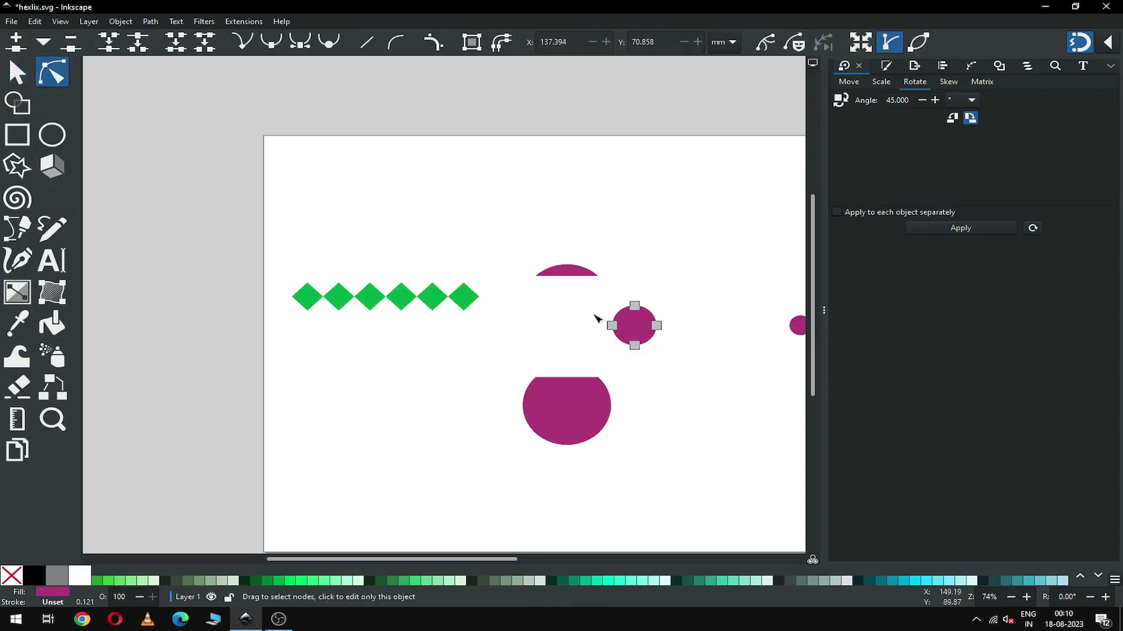
pyautogui.click(17, 75)
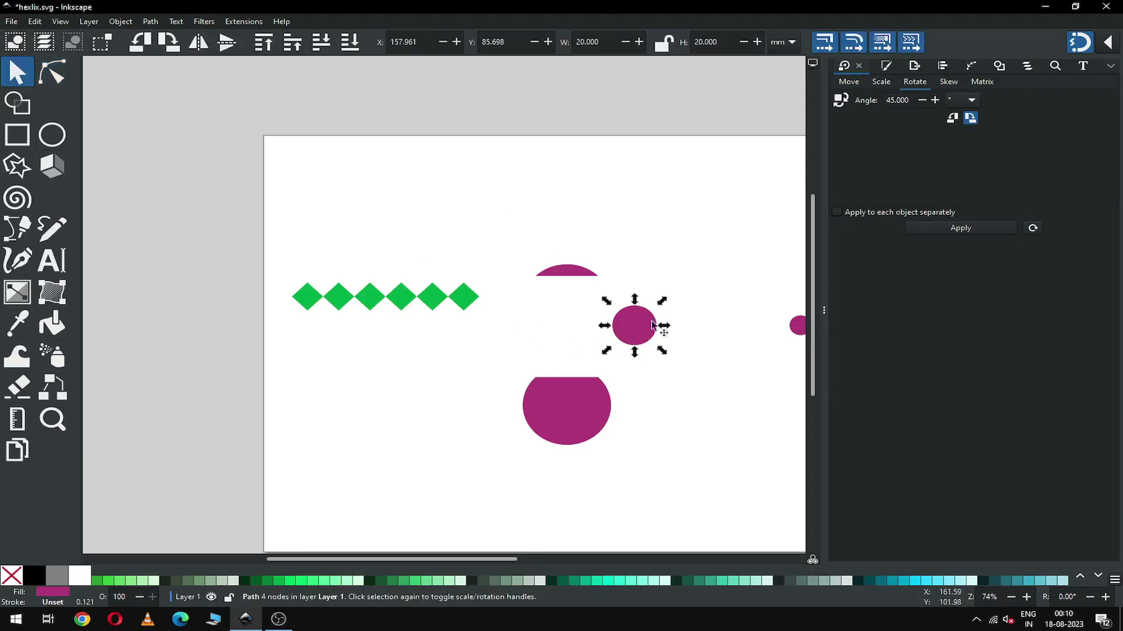
pyautogui.click(919, 228)
pyautogui.click(48, 76)
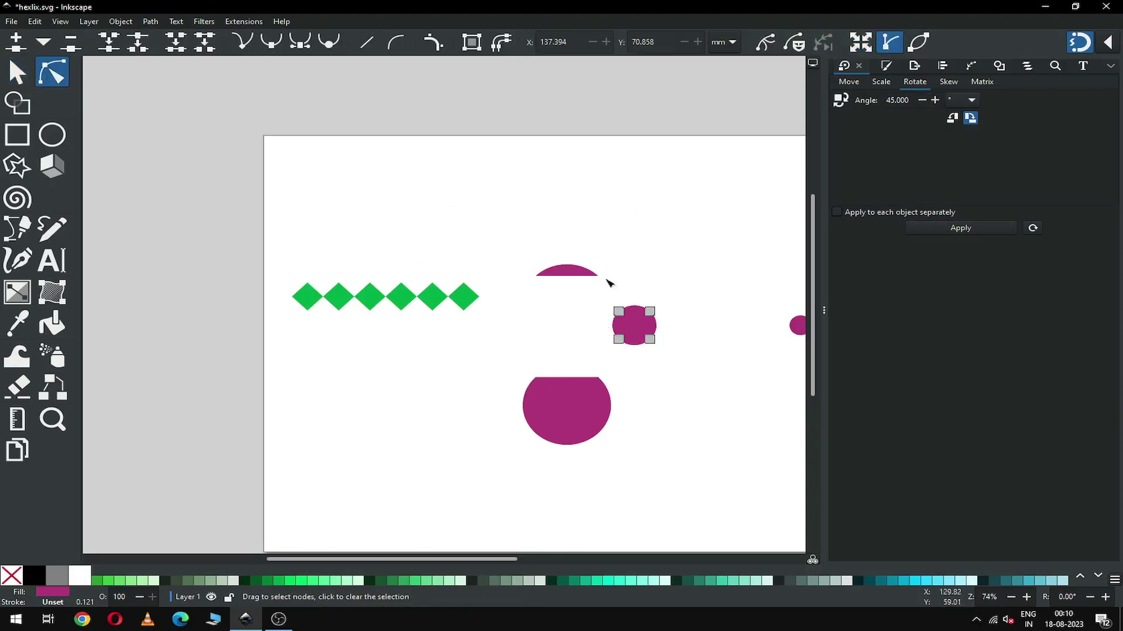
pyautogui.moveTo(591, 299); pyautogui.dragTo(645, 354)
pyautogui.click(17, 73)
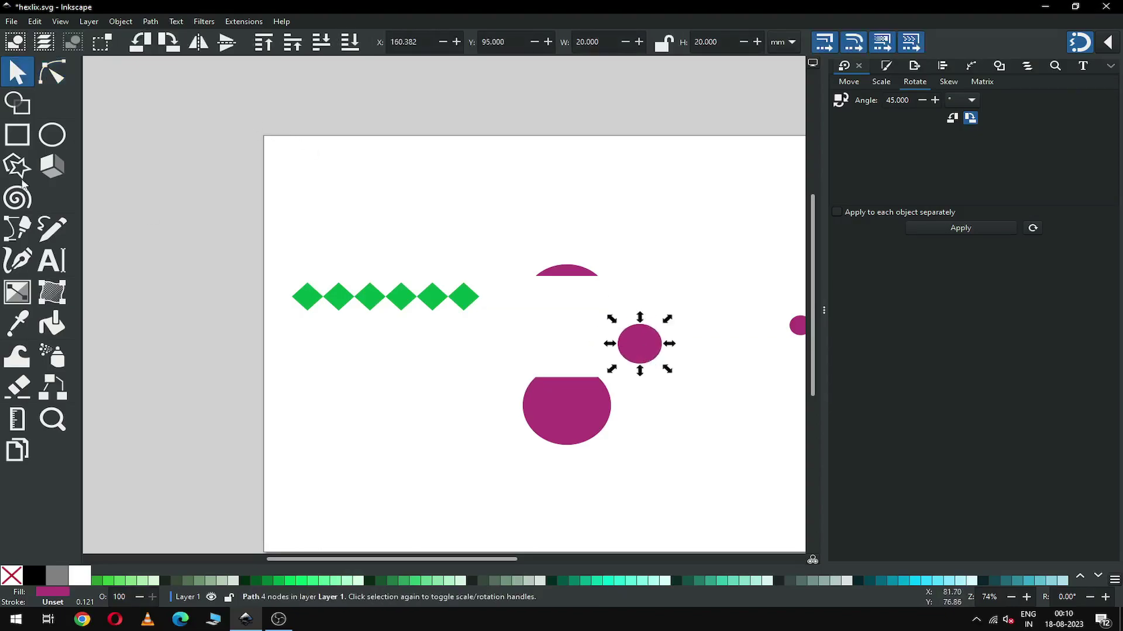
pyautogui.click(50, 74)
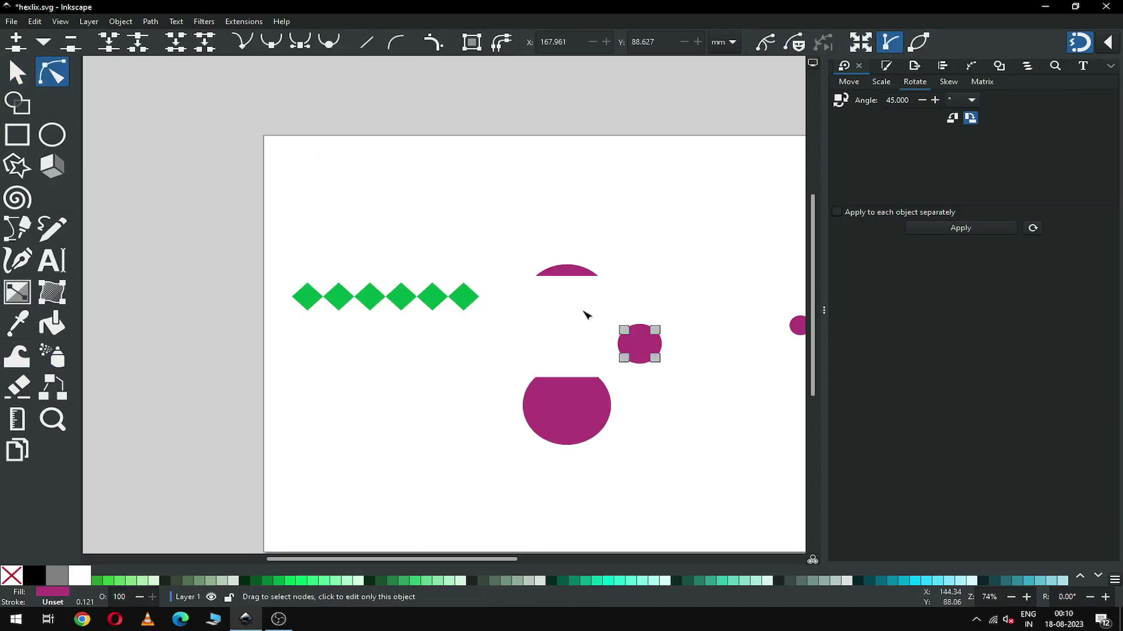
pyautogui.hotkey('ctrl', 'z')
# - Break the 20 mm circle's path at its two upper nodes, break it apart, and move the lower piece down
pyautogui.moveTo(589, 297); pyautogui.dragTo(675, 320)
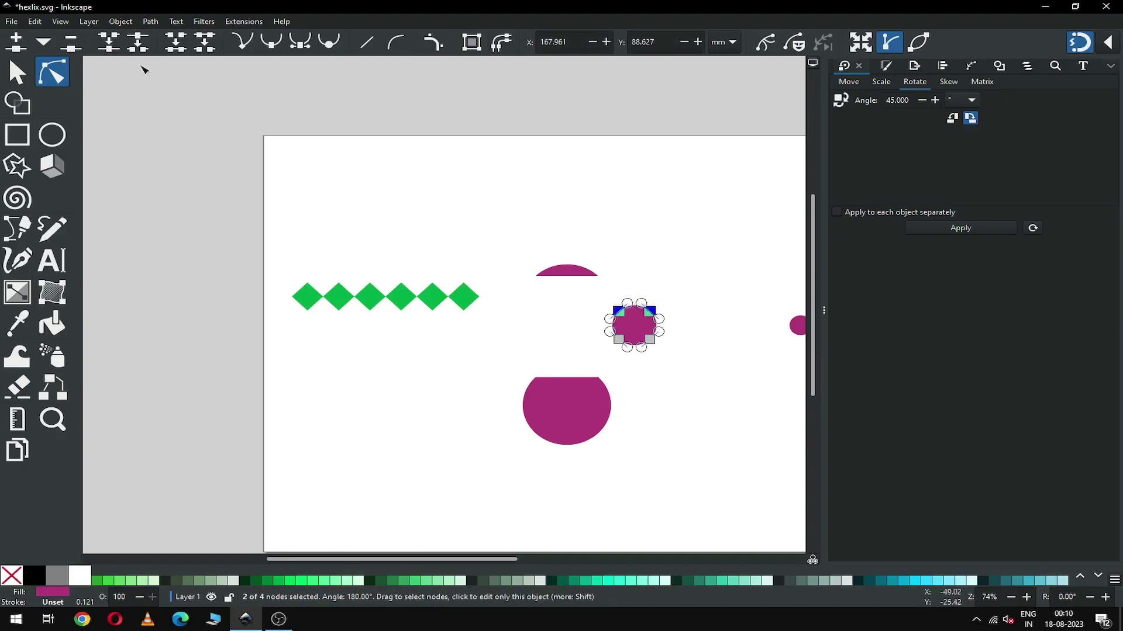
pyautogui.click(141, 46)
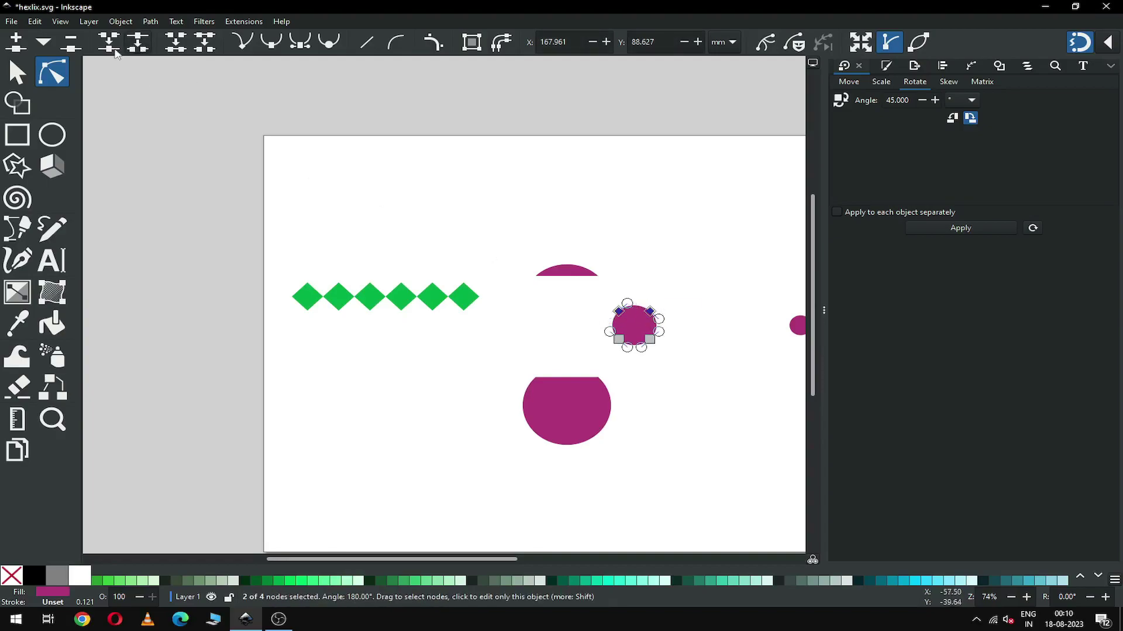
pyautogui.click(30, 74)
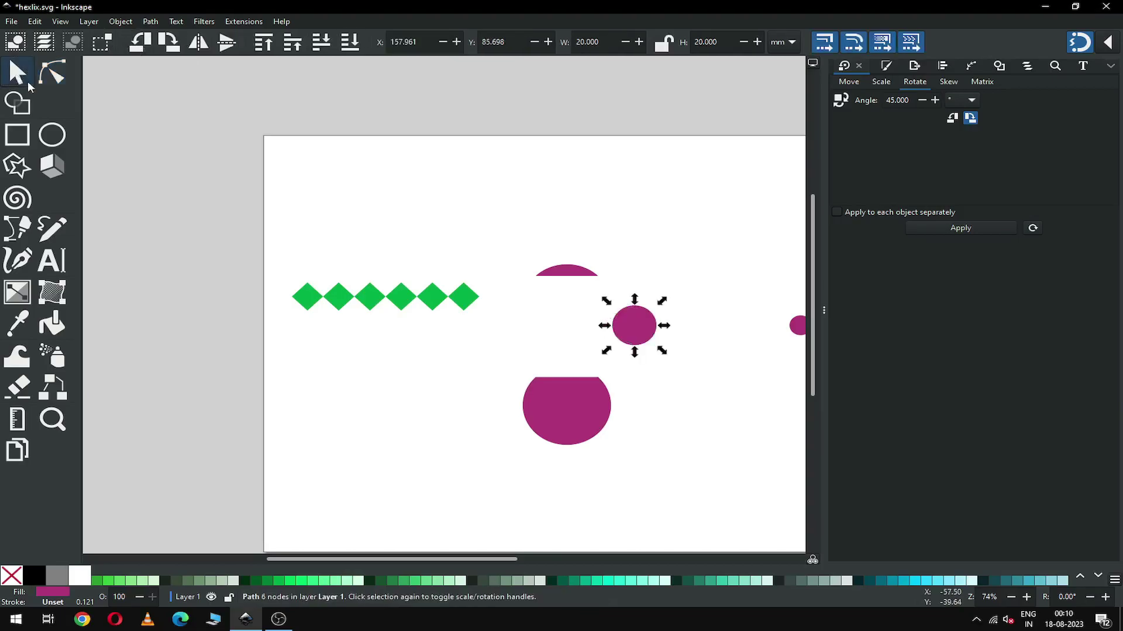
pyautogui.click(163, 22)
pyautogui.click(173, 181)
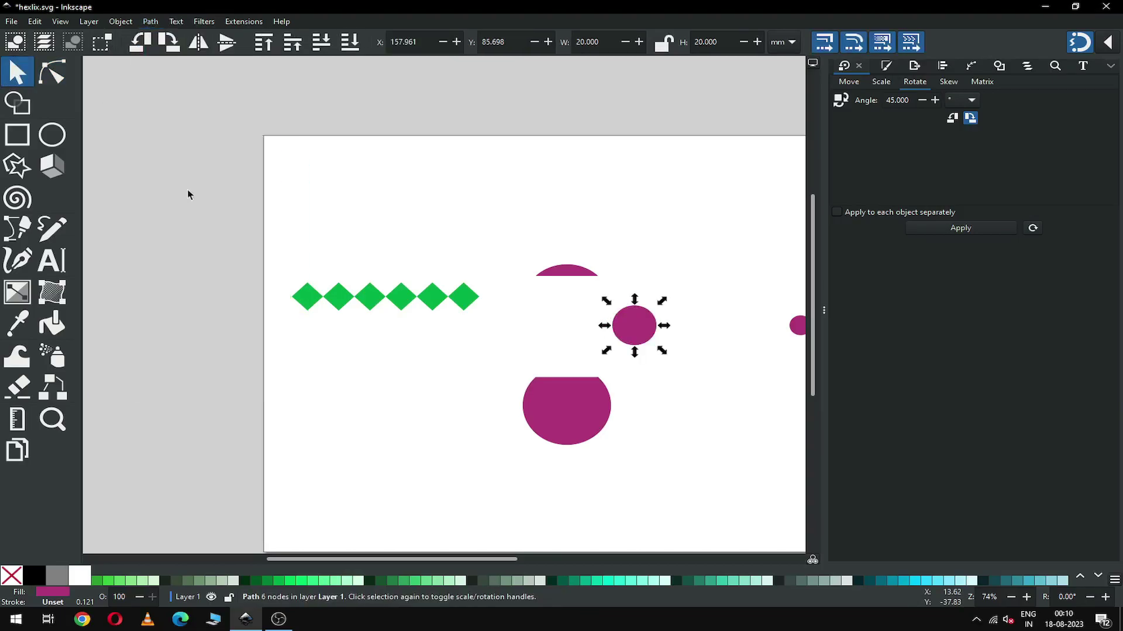
pyautogui.click(680, 309)
pyautogui.moveTo(641, 340); pyautogui.dragTo(649, 432)
# - Move the 10 mm circle closer to the cut circles and rotate it 45°
pyautogui.moveTo(794, 329); pyautogui.dragTo(706, 332)
pyautogui.click(52, 73)
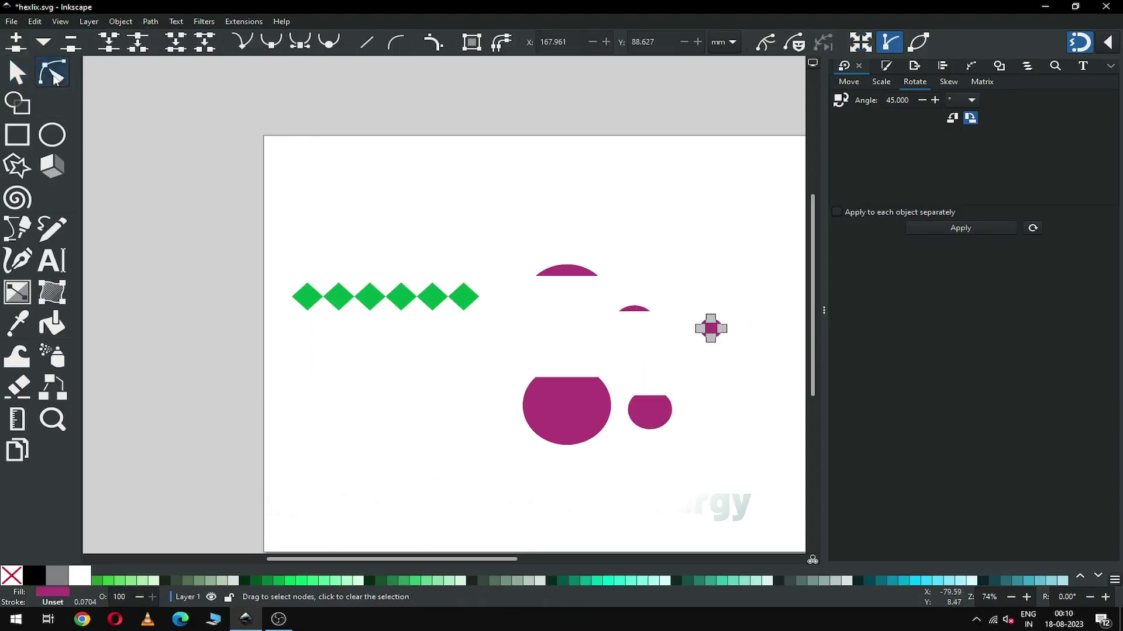
pyautogui.press('z')
pyautogui.moveTo(682, 296); pyautogui.dragTo(714, 378)
pyautogui.press('n')
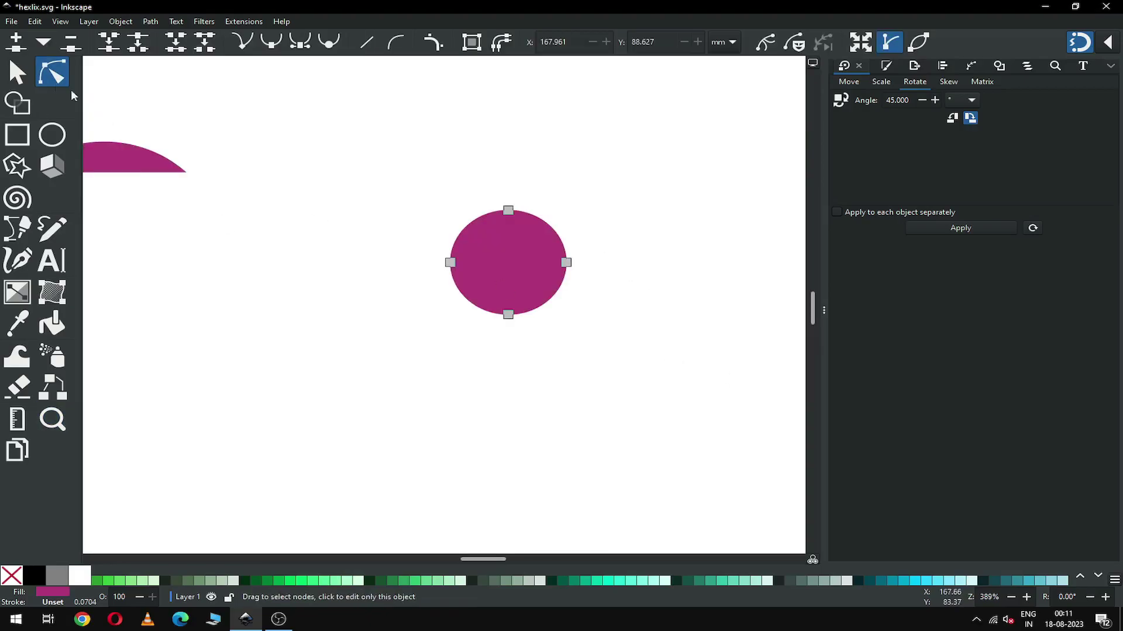
pyautogui.click(16, 73)
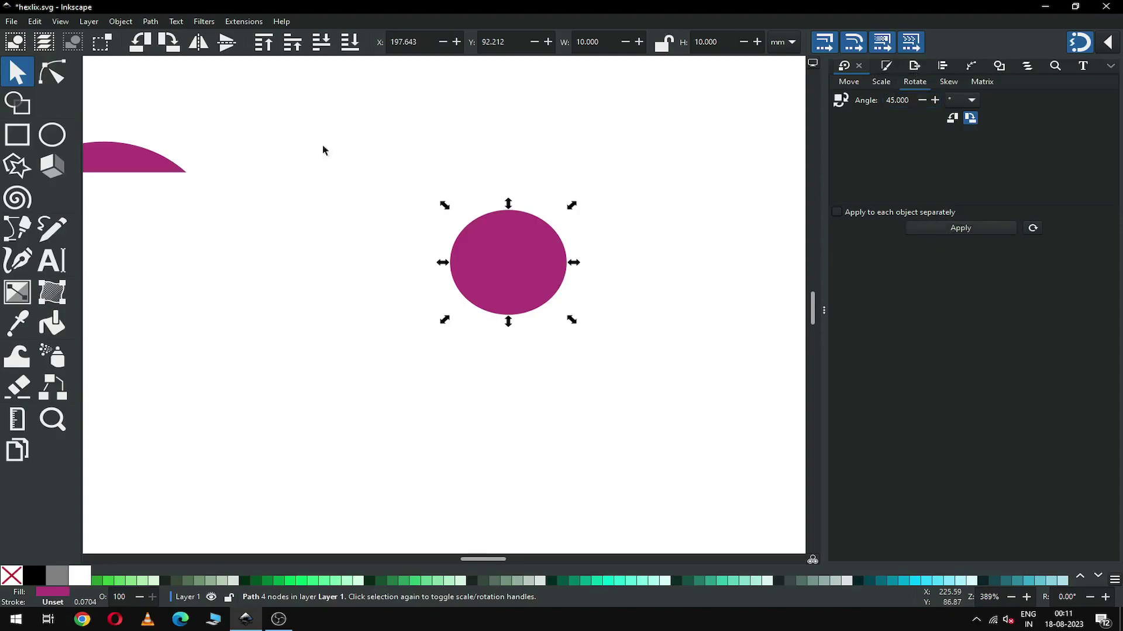
pyautogui.click(52, 72)
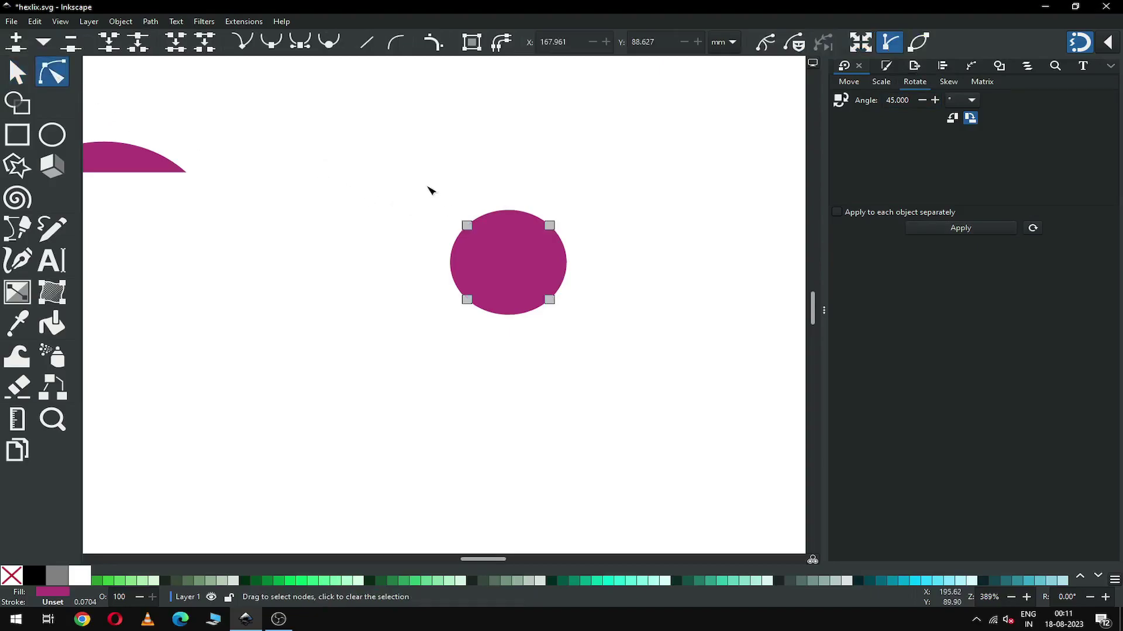
# - Break the 10 mm circle's path at two diagonally opposite nodes, break it apart, and shift the lower half away
pyautogui.moveTo(426, 186); pyautogui.dragTo(581, 324)
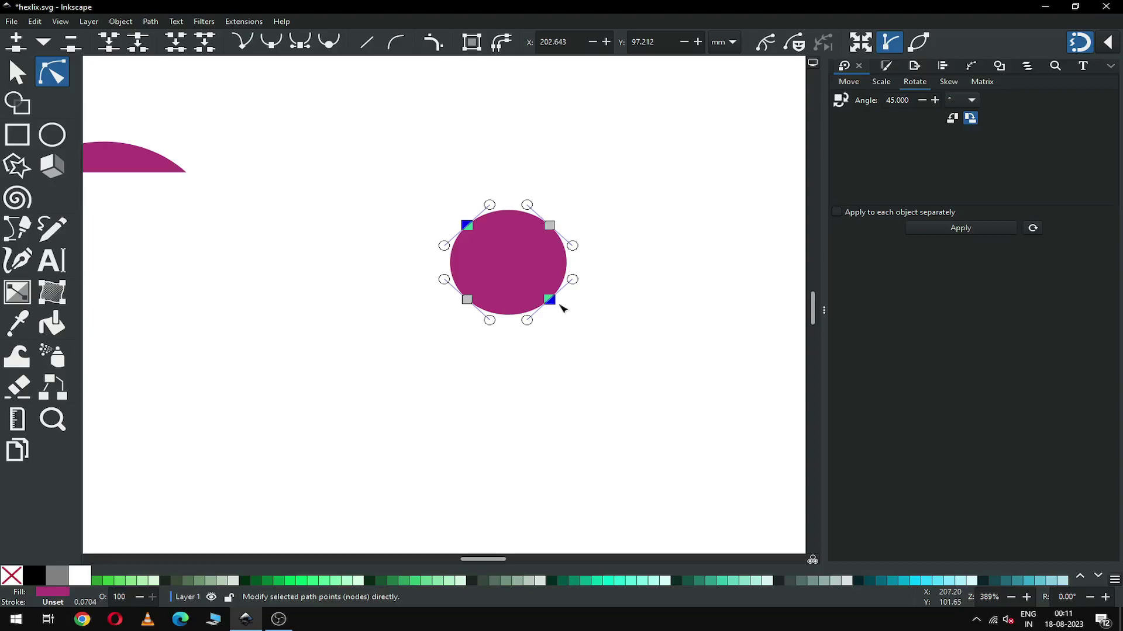
pyautogui.click(137, 50)
pyautogui.press('s')
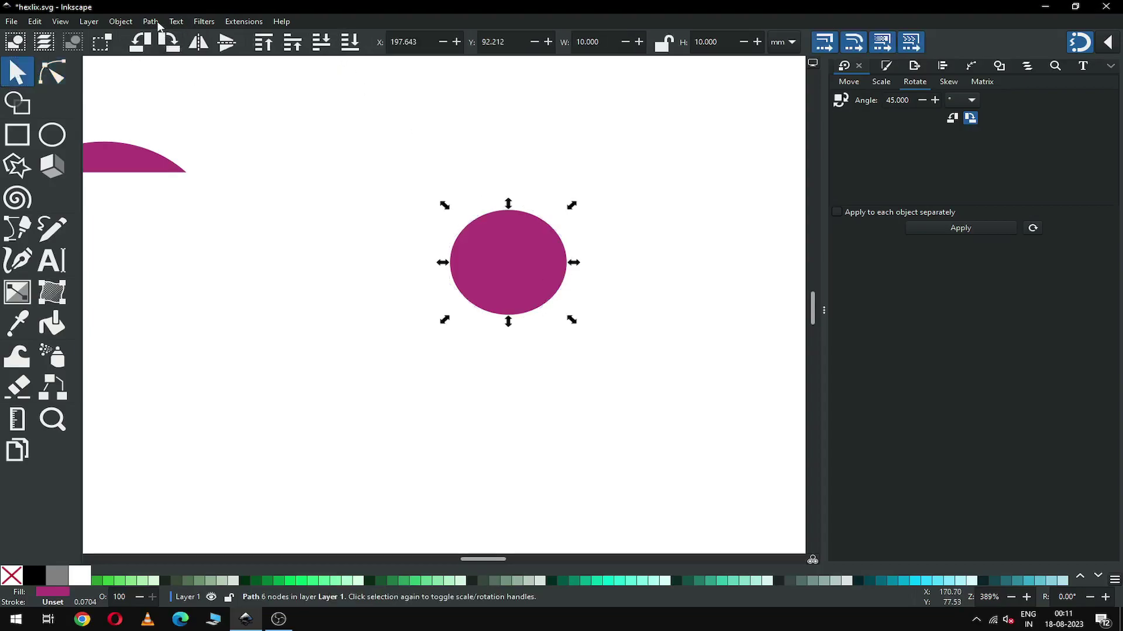
pyautogui.click(153, 23)
pyautogui.click(182, 192)
pyautogui.click(433, 188)
pyautogui.moveTo(497, 283); pyautogui.dragTo(482, 310)
pyautogui.press('Escape')
# - Delete the lower pieces of the two larger circles, keeping their upper arc segments
pyautogui.press('-')
pyautogui.press('-')
pyautogui.press('-')
pyautogui.press('-')
pyautogui.press('-')
pyautogui.press('-')
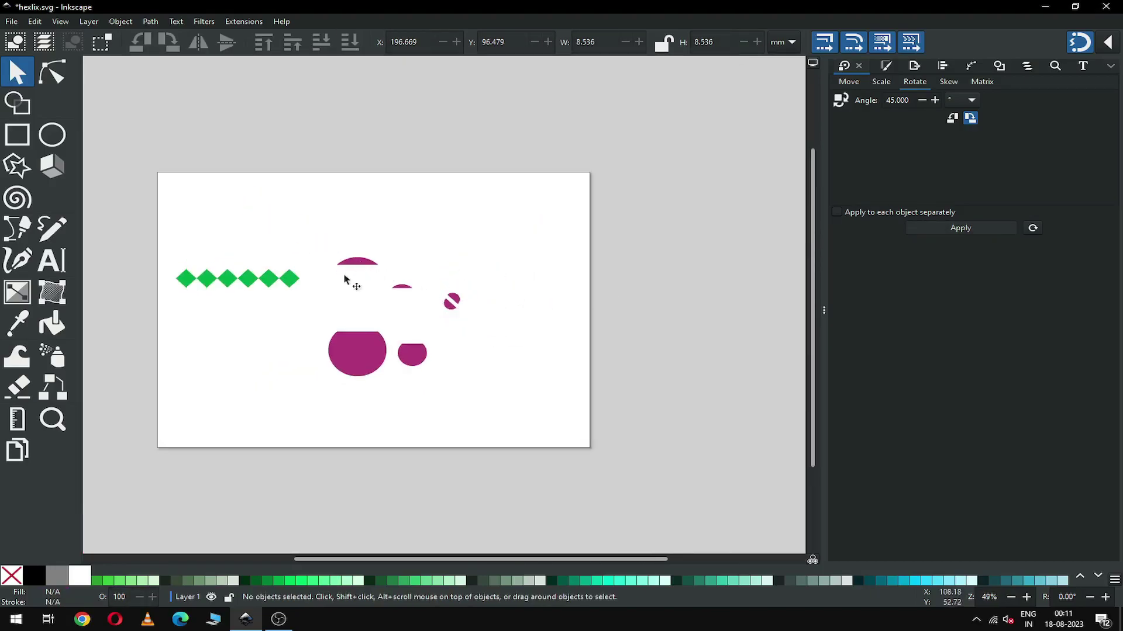
pyautogui.moveTo(463, 403); pyautogui.dragTo(269, 322)
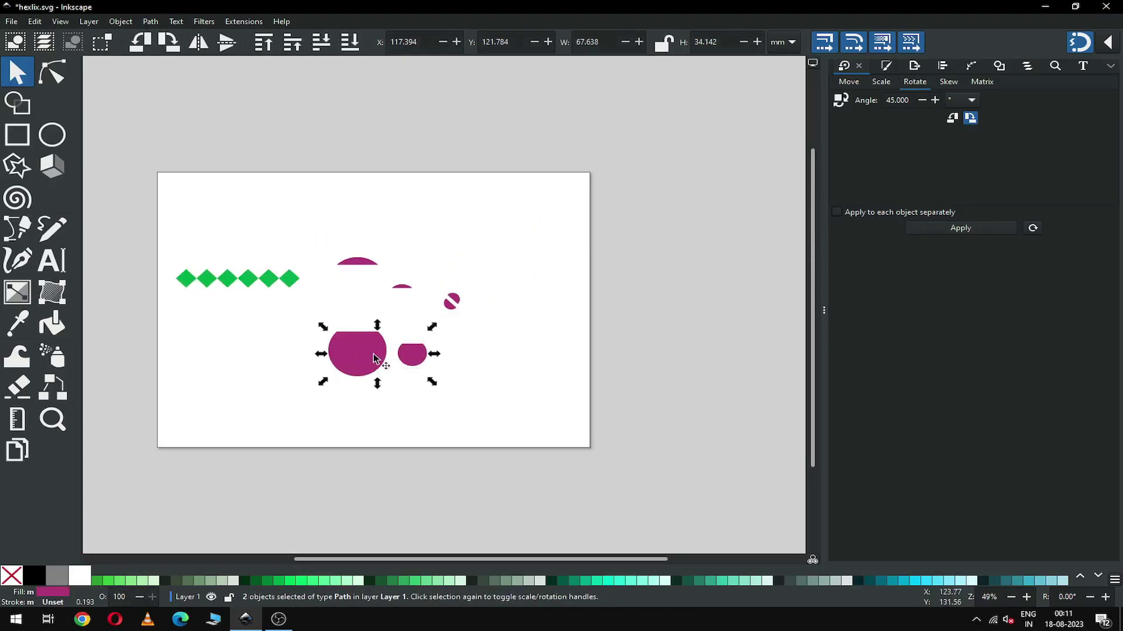
pyautogui.press('Delete')
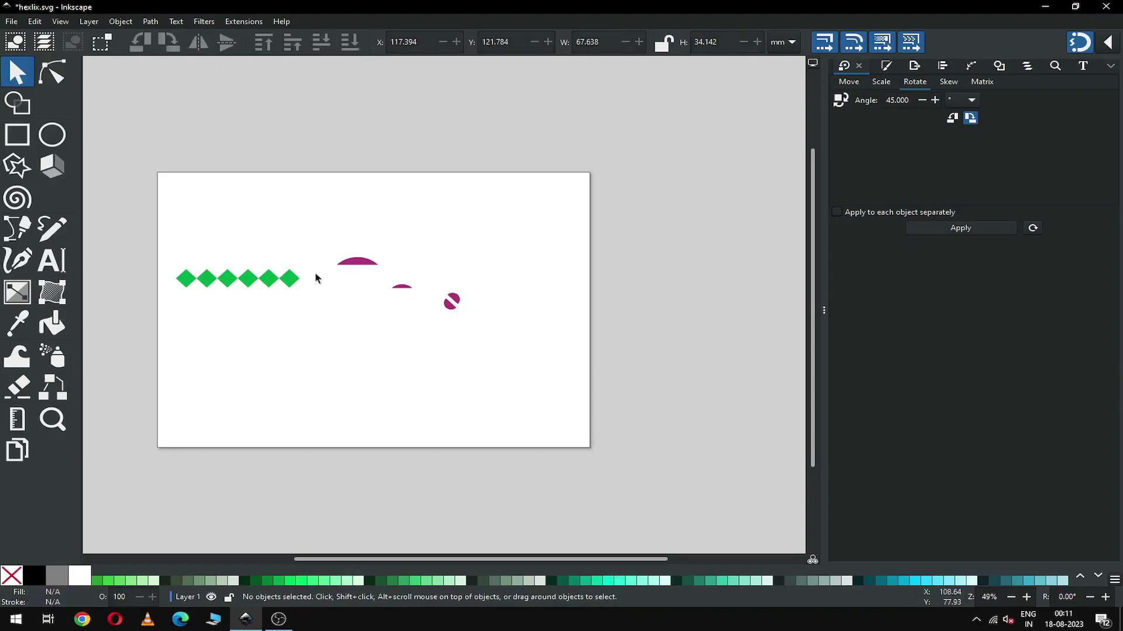
# - Delete the lower half of the smallest circle
pyautogui.press('z')
pyautogui.moveTo(374, 275); pyautogui.dragTo(535, 362)
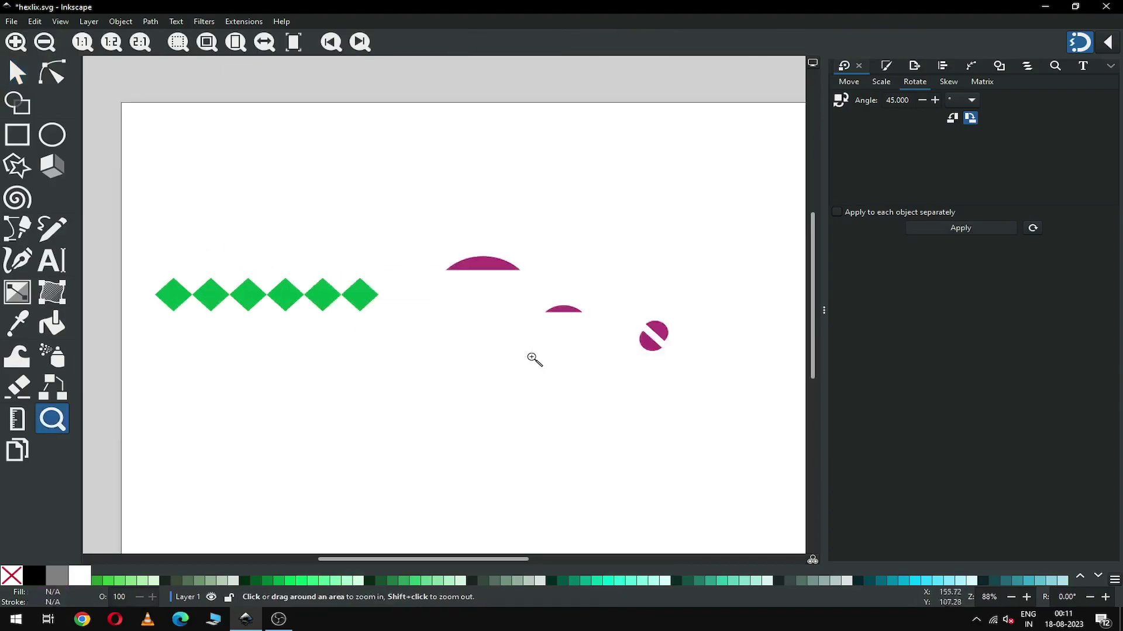
pyautogui.click(23, 78)
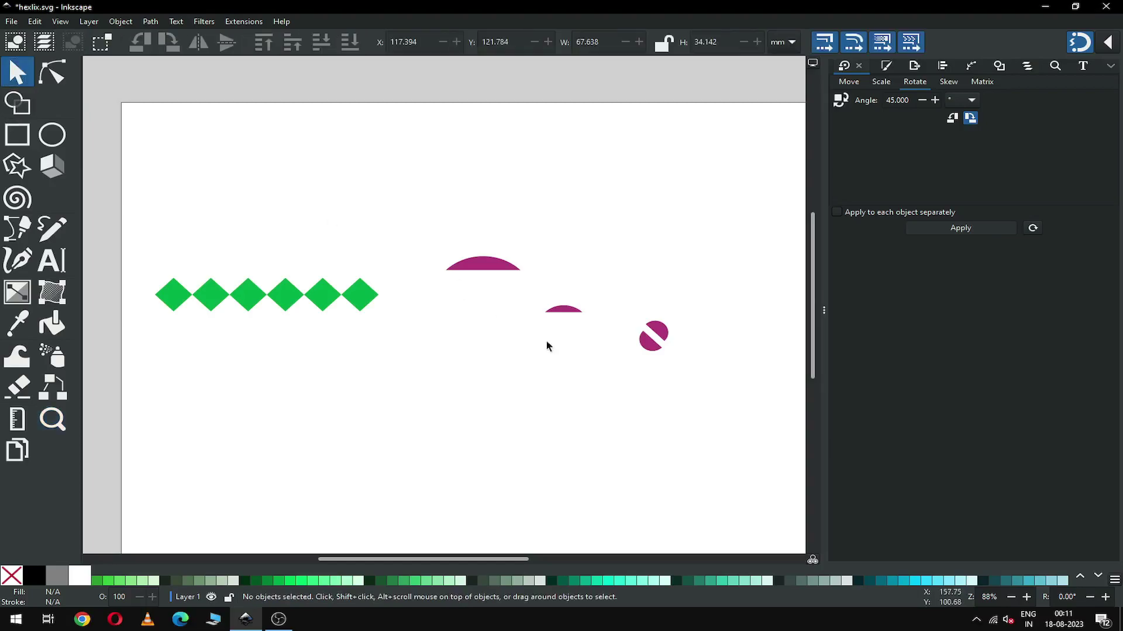
pyautogui.click(649, 350)
pyautogui.press('Delete')
# - Center the three remaining circle pieces on a common horizontal axis and move them above the level of the diamond row
pyautogui.moveTo(438, 230); pyautogui.dragTo(734, 377)
pyautogui.click(942, 65)
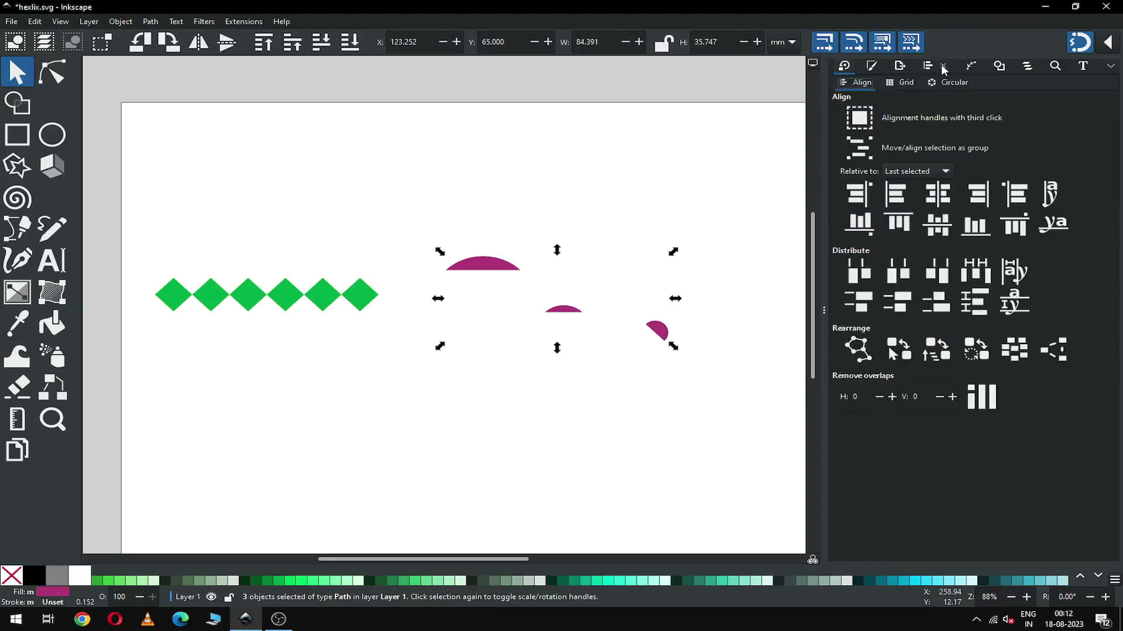
pyautogui.click(936, 227)
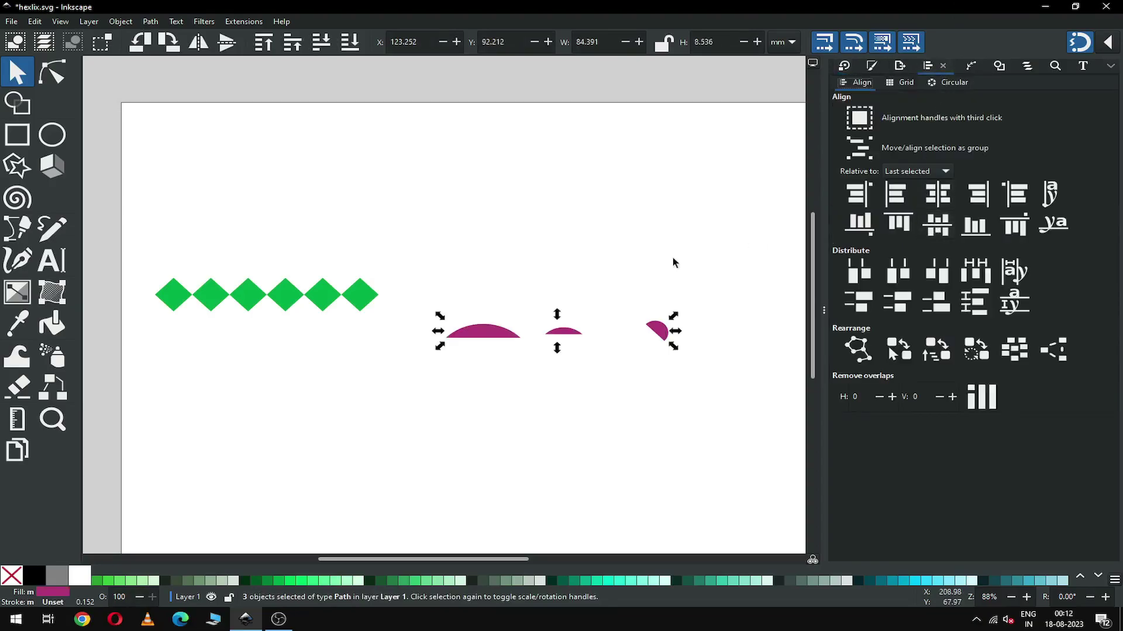
pyautogui.moveTo(661, 333); pyautogui.dragTo(674, 187)
# - Duplicate the three circle pieces, place the copies directly below the originals, and flip them vertically
pyautogui.rightClick(674, 187)
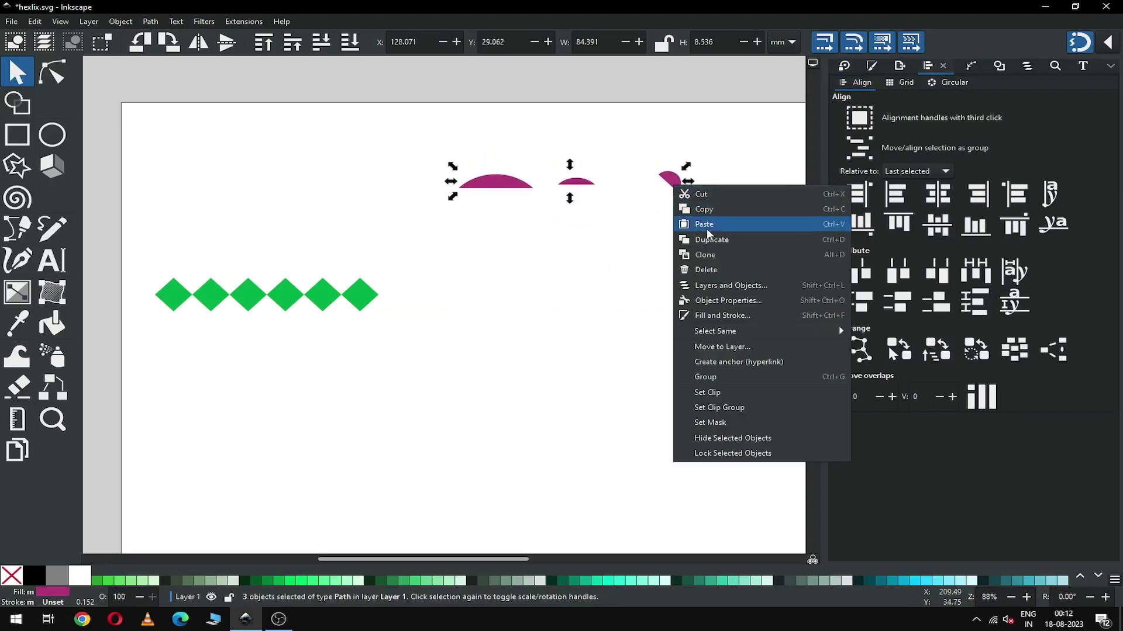
pyautogui.click(708, 243)
pyautogui.hotkey('ctrl', 'd')
pyautogui.moveTo(673, 190); pyautogui.dragTo(690, 226)
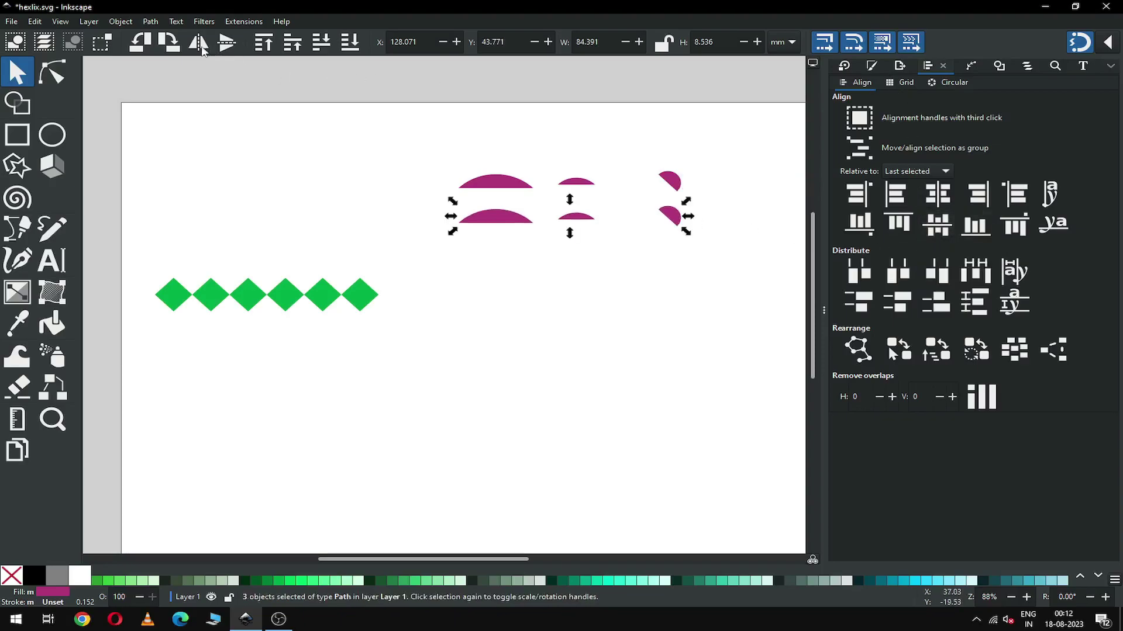
pyautogui.click(226, 44)
pyautogui.click(533, 344)
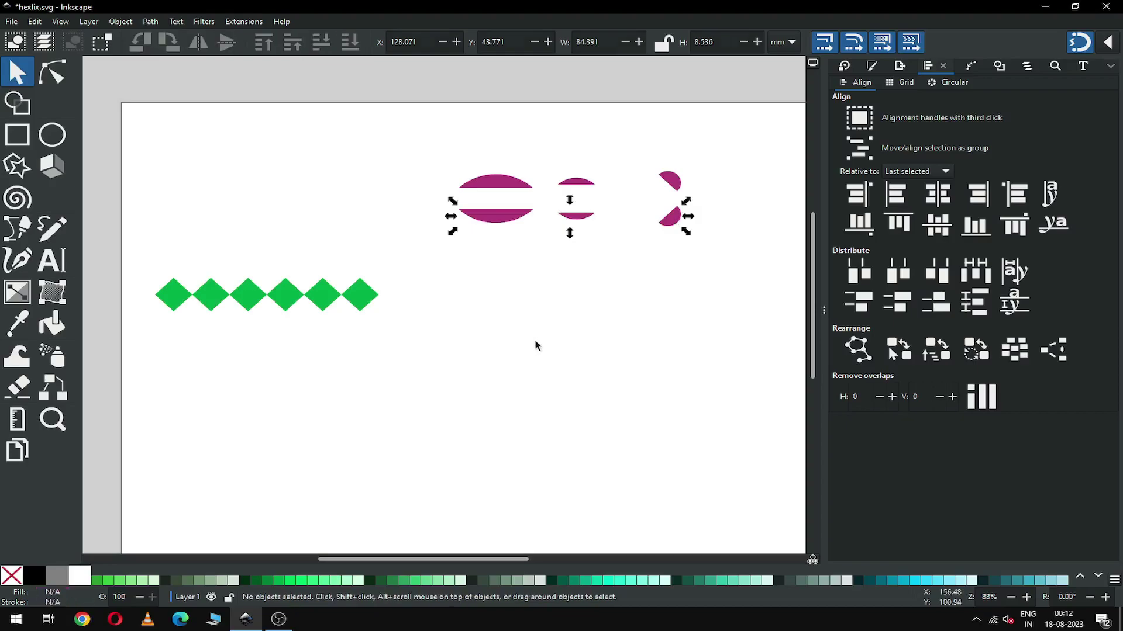
# - Move the whole row of six green diamonds slightly right and down on the page
pyautogui.click(823, 316)
pyautogui.press('z')
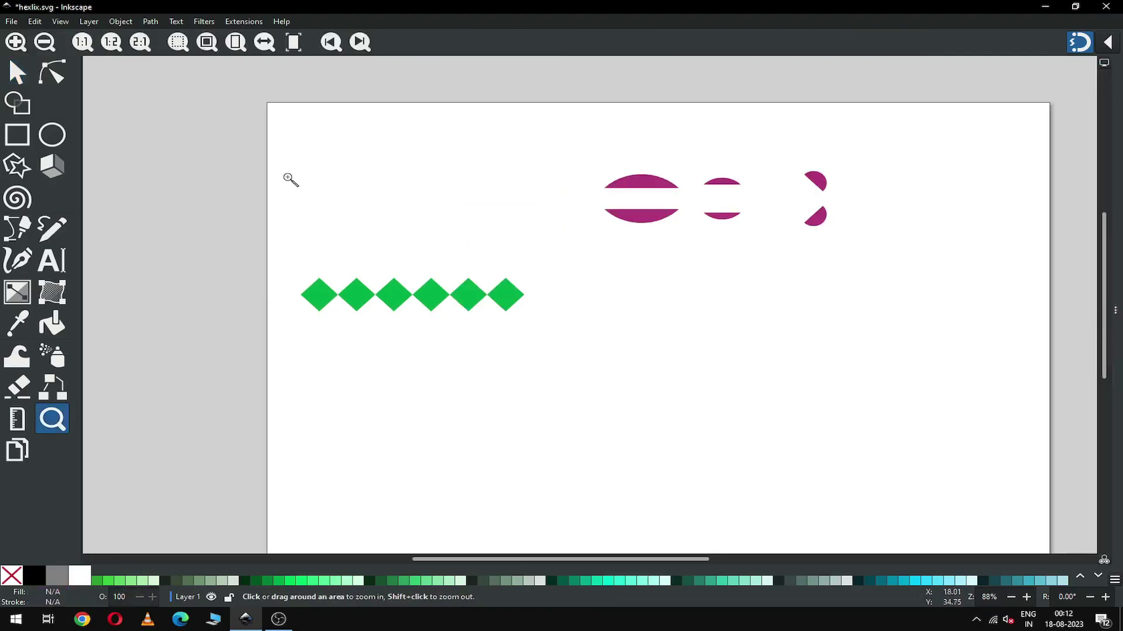
pyautogui.moveTo(665, 283); pyautogui.dragTo(921, 391)
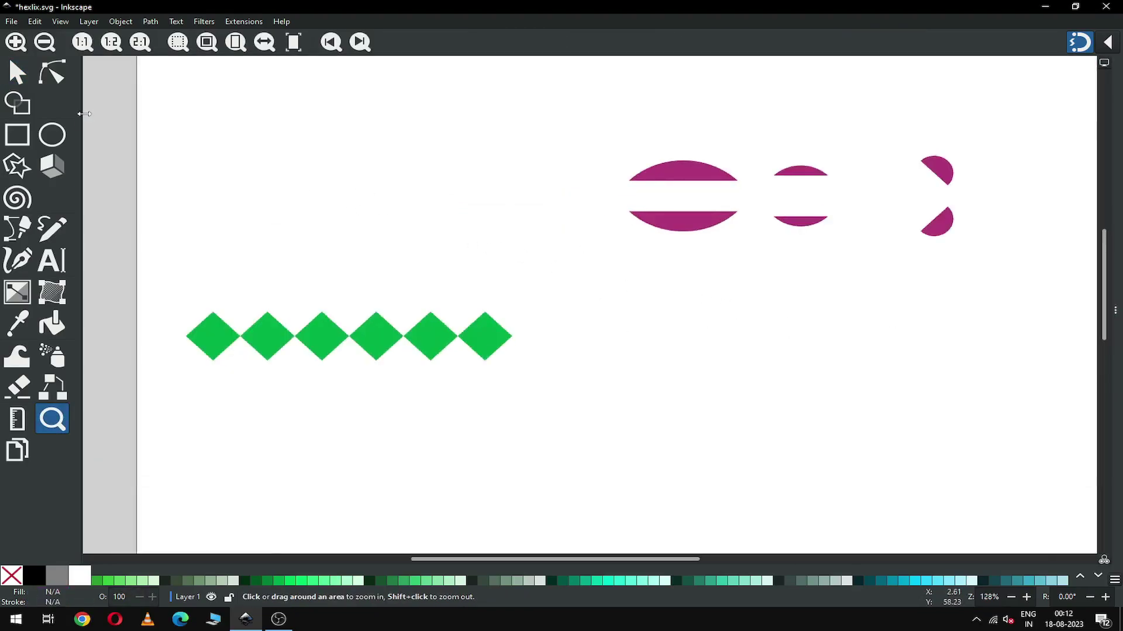
pyautogui.click(21, 74)
pyautogui.moveTo(147, 278); pyautogui.dragTo(557, 383)
pyautogui.moveTo(489, 341); pyautogui.dragTo(543, 348)
pyautogui.click(642, 339)
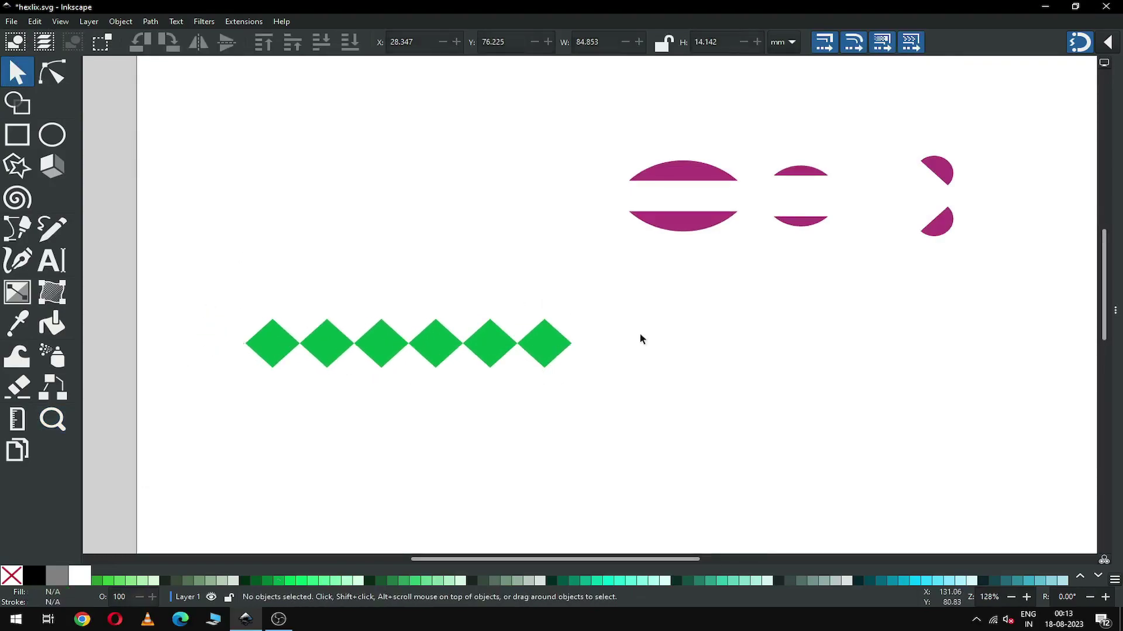
# - Duplicate the upper and lower large arc segments and place the copies above and below the first three diamonds
pyautogui.click(667, 173)
pyautogui.rightClick(667, 174)
pyautogui.click(707, 230)
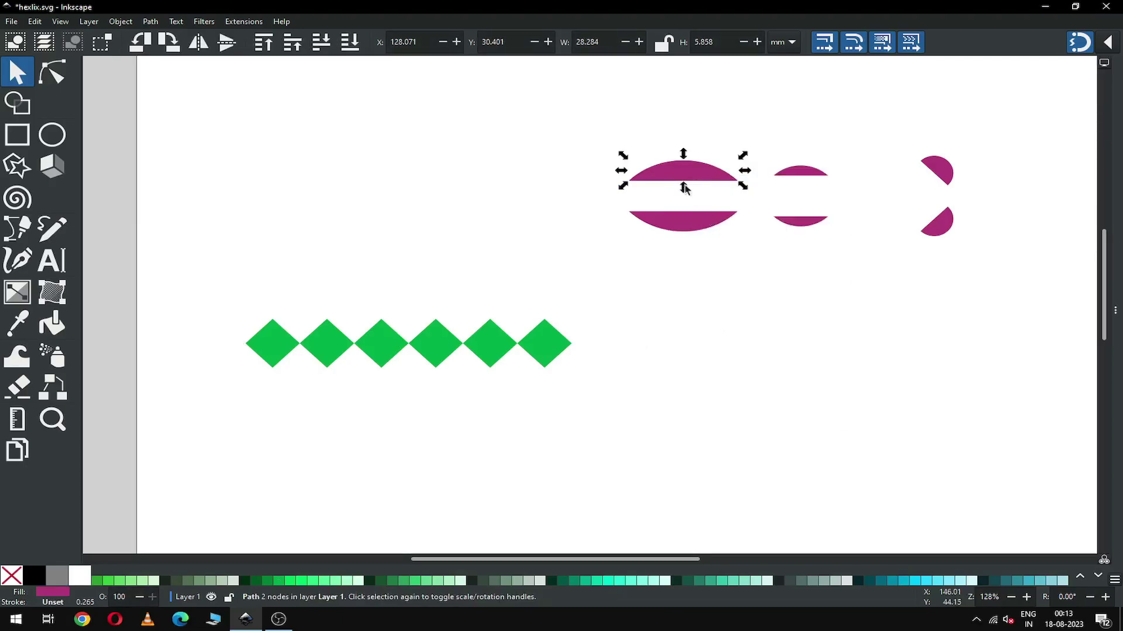
pyautogui.moveTo(680, 173); pyautogui.dragTo(316, 310)
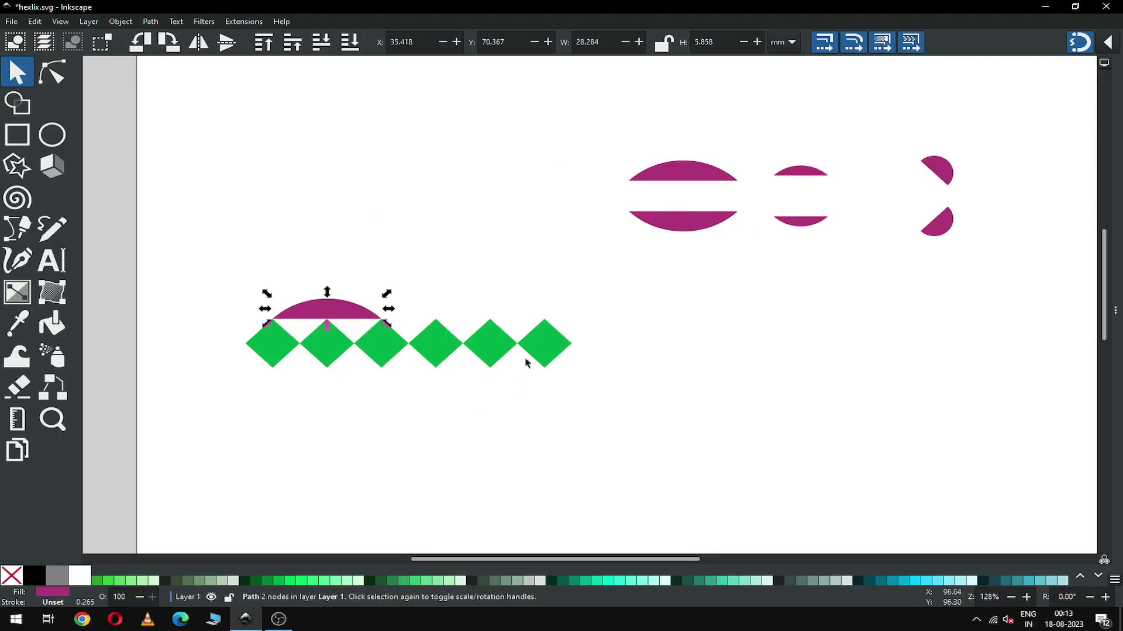
pyautogui.click(676, 221)
pyautogui.rightClick(676, 221)
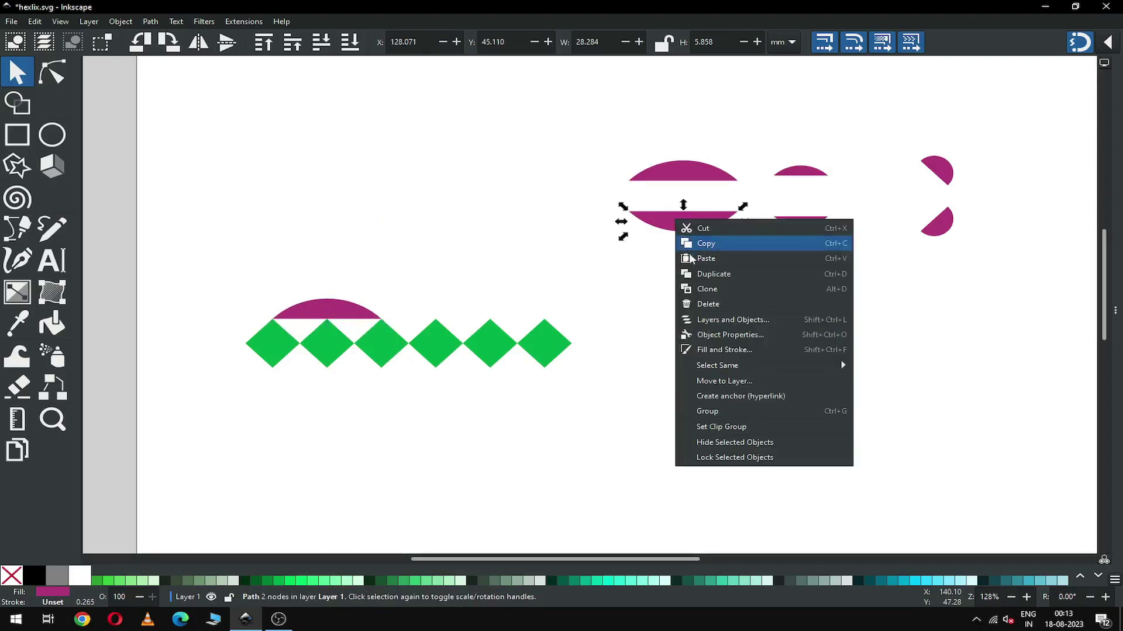
pyautogui.click(702, 274)
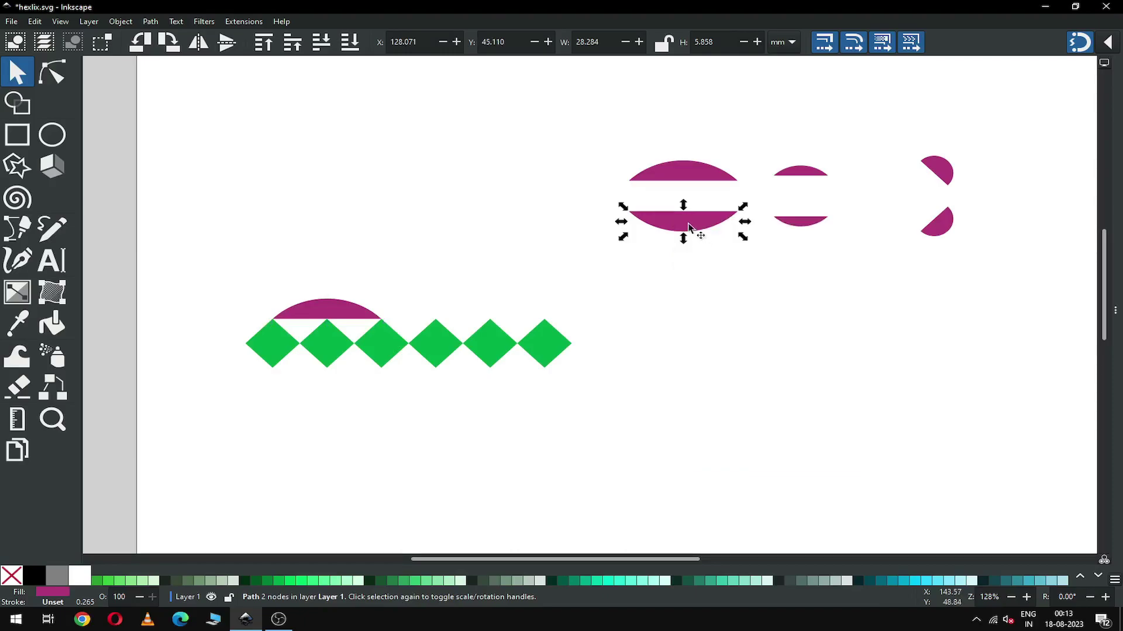
pyautogui.moveTo(689, 227); pyautogui.dragTo(329, 381)
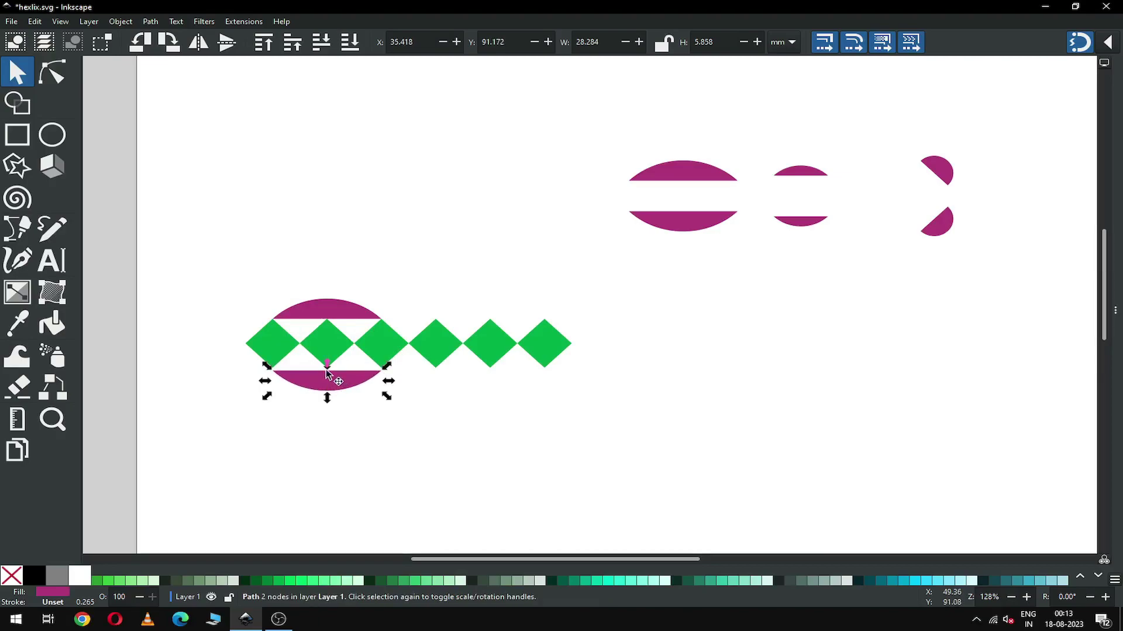
# - Duplicate both large arc segments again and place the copies above and below the third to fifth diamonds
pyautogui.click(682, 227)
pyautogui.rightClick(682, 224)
pyautogui.click(708, 280)
pyautogui.moveTo(689, 216); pyautogui.dragTo(450, 399)
pyautogui.rightClick(690, 174)
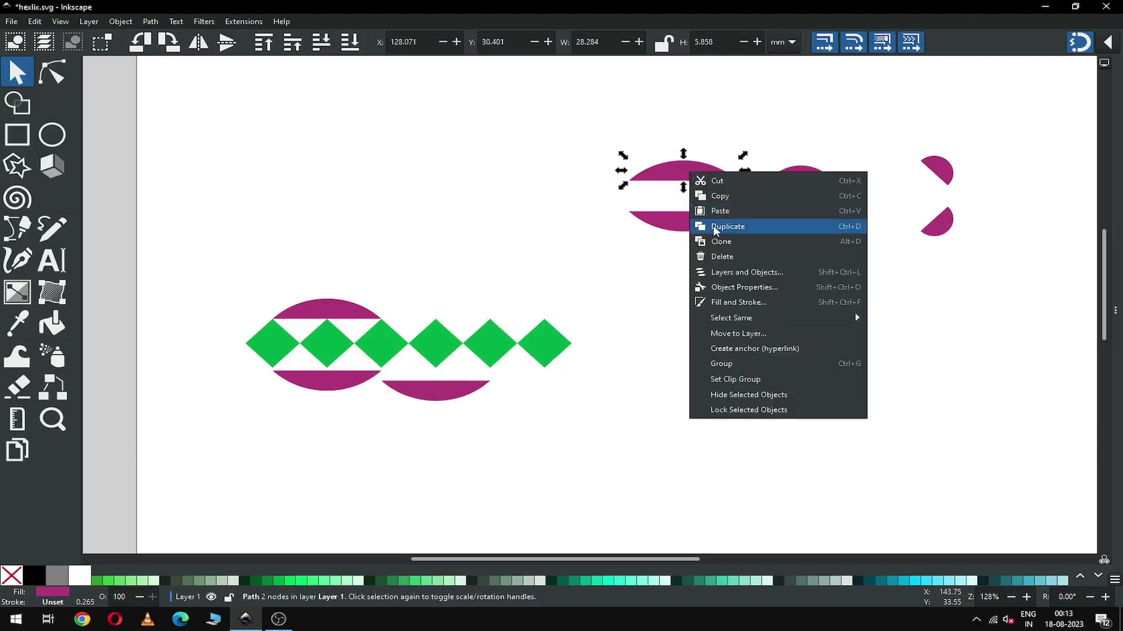
pyautogui.click(714, 226)
pyautogui.moveTo(702, 179); pyautogui.dragTo(454, 301)
# - Duplicate the first diamond and attach the copy tip to tip at the left end of the row
pyautogui.press('z')
pyautogui.moveTo(208, 294); pyautogui.dragTo(579, 442)
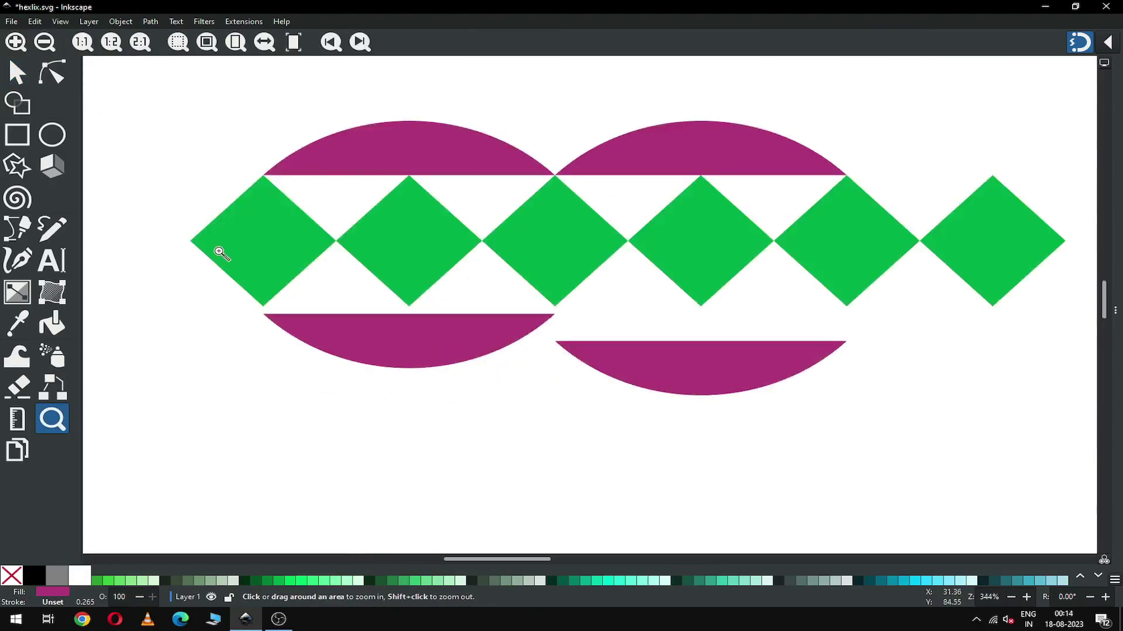
pyautogui.click(17, 74)
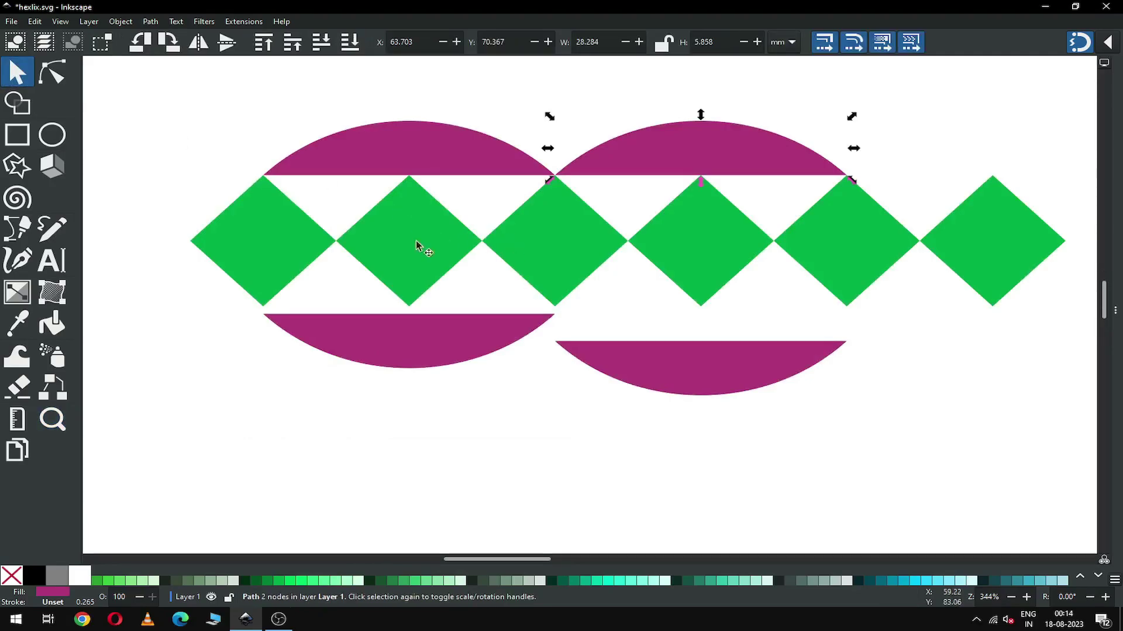
pyautogui.click(248, 229)
pyautogui.rightClick(250, 230)
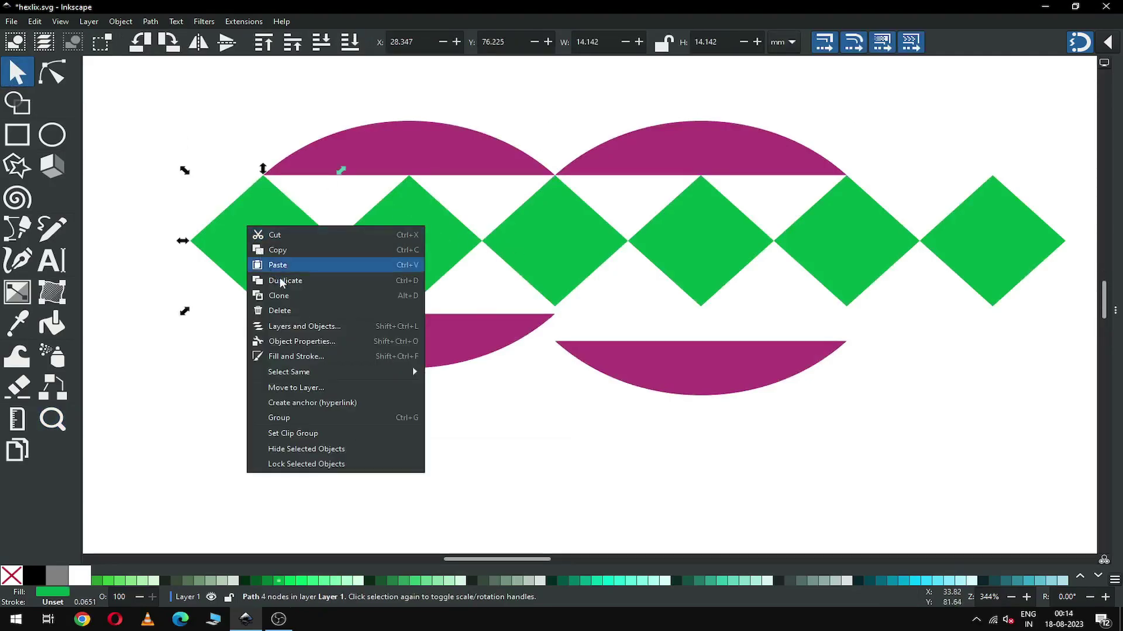
pyautogui.click(283, 281)
pyautogui.moveTo(299, 234); pyautogui.dragTo(159, 237)
pyautogui.click(237, 414)
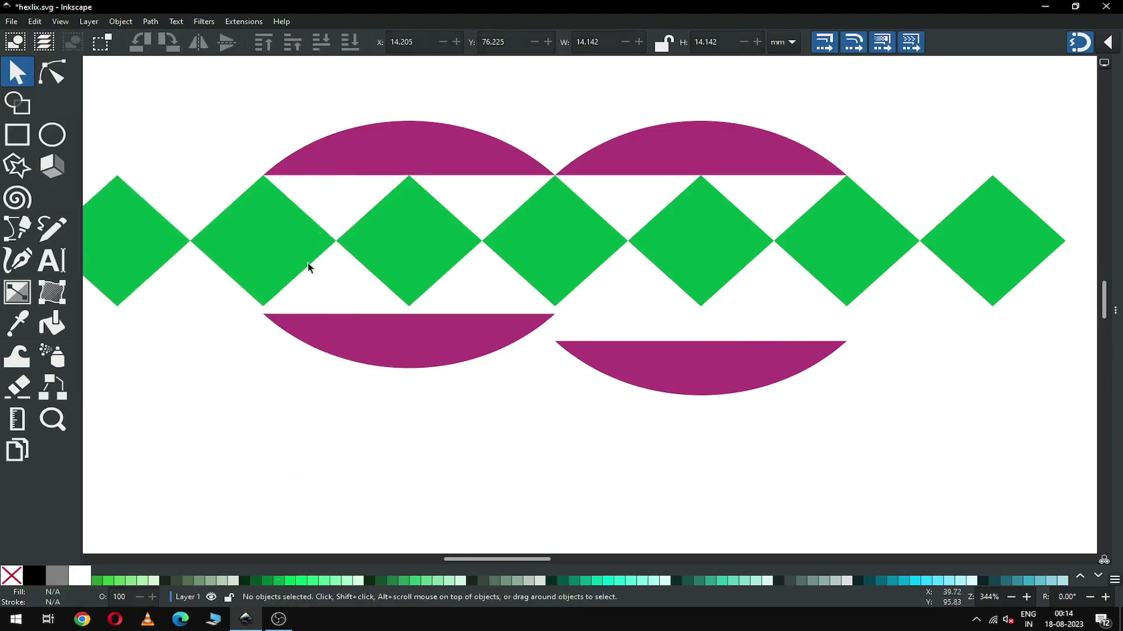
# - Move the two lower large arcs up so their flat edges meet the lower tips of the diamonds
pyautogui.click(694, 165)
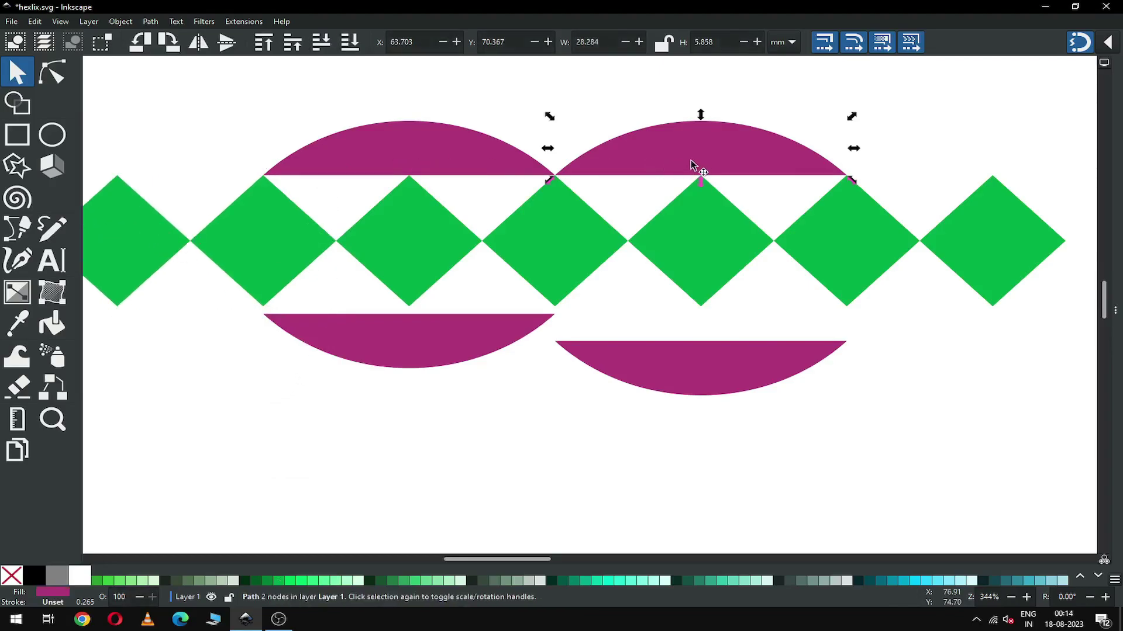
pyautogui.moveTo(331, 345); pyautogui.dragTo(325, 323)
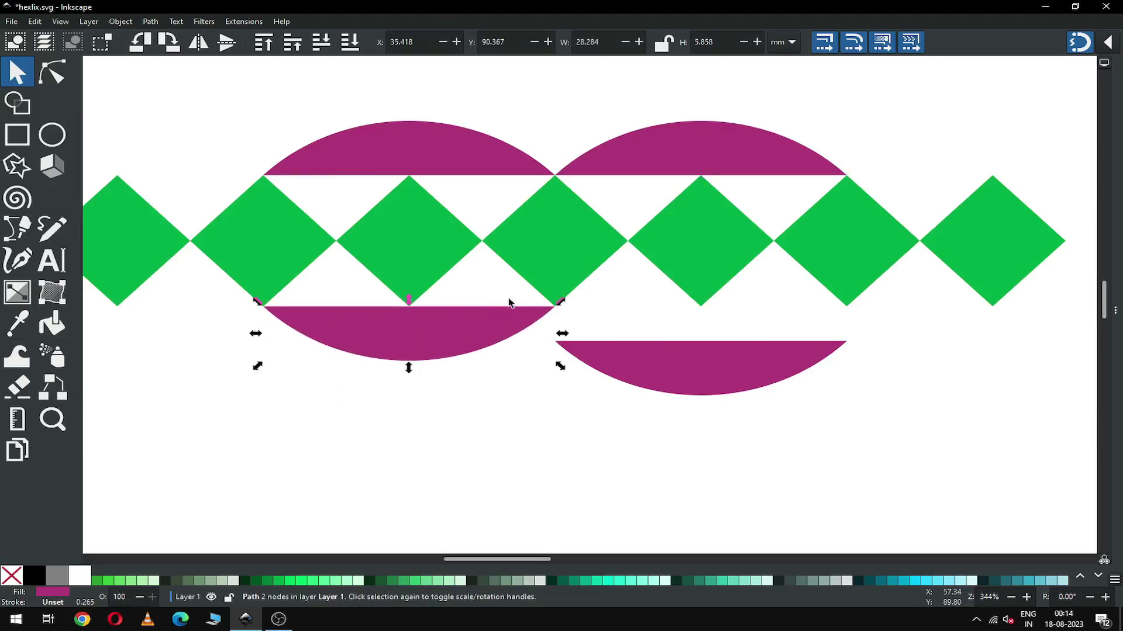
pyautogui.click(566, 402)
pyautogui.moveTo(611, 347); pyautogui.dragTo(604, 316)
pyautogui.click(597, 420)
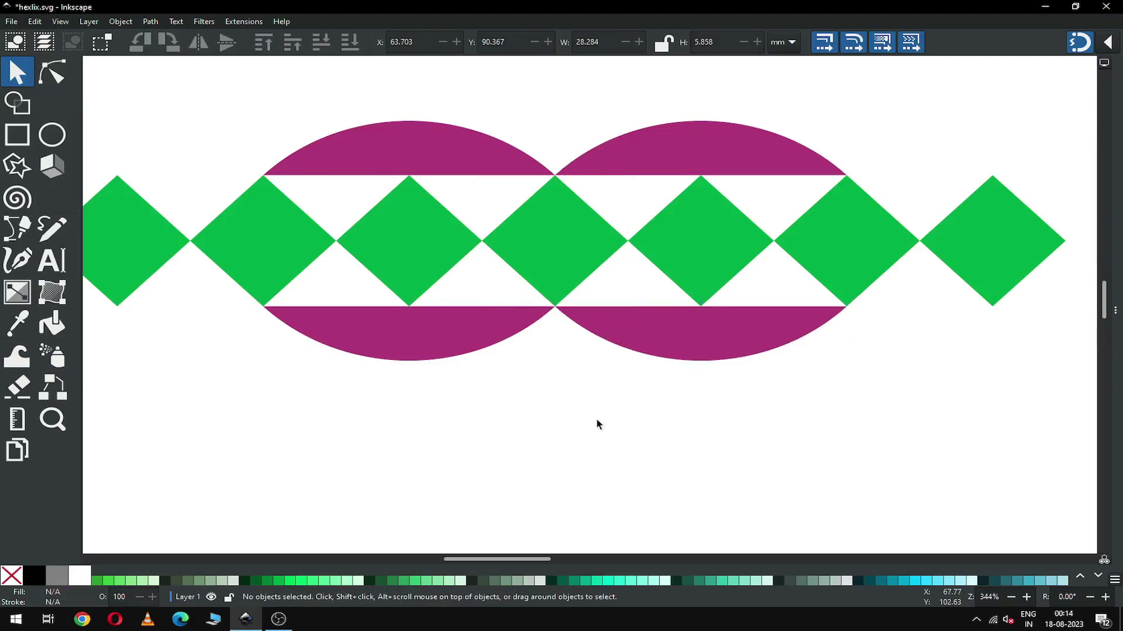
# - Fill the two medium-sized arc segments beside the large originals with Olive (#808000)
pyautogui.press('-')
pyautogui.press('-')
pyautogui.press('-')
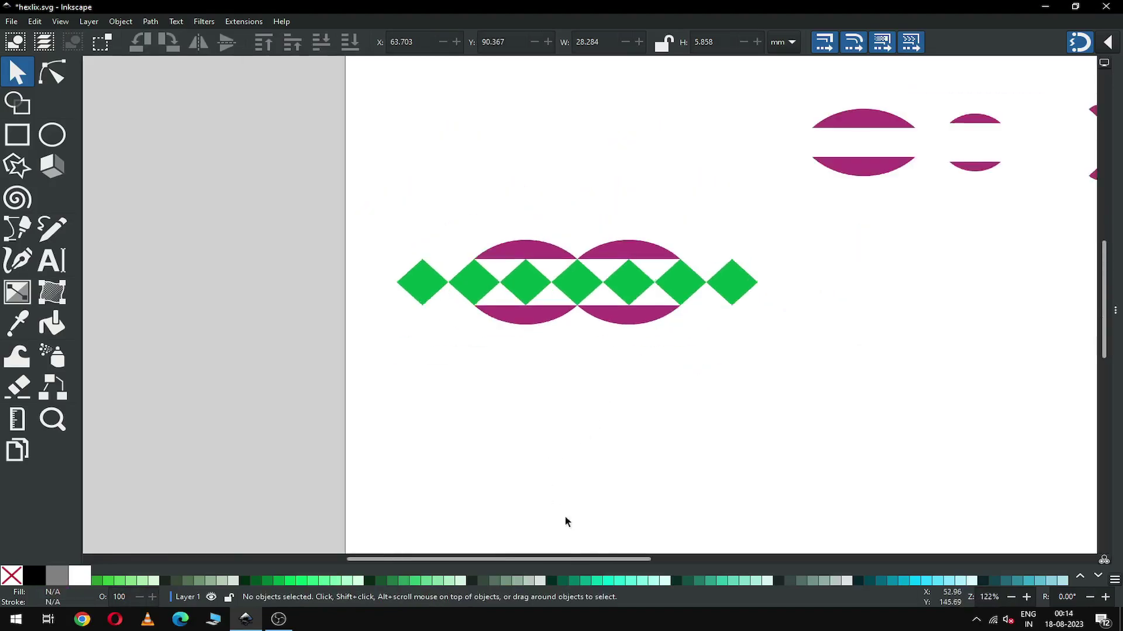
pyautogui.moveTo(576, 558); pyautogui.dragTo(615, 555)
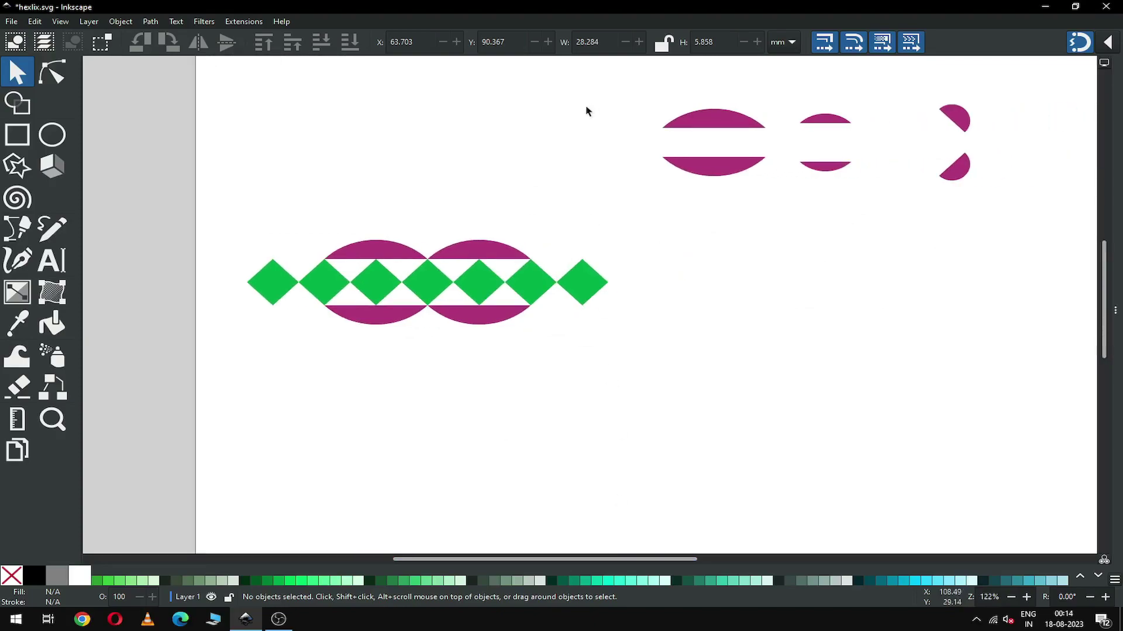
pyautogui.click(826, 166)
pyautogui.keyDown('shift'); pyautogui.click(825, 119); pyautogui.keyUp('shift')
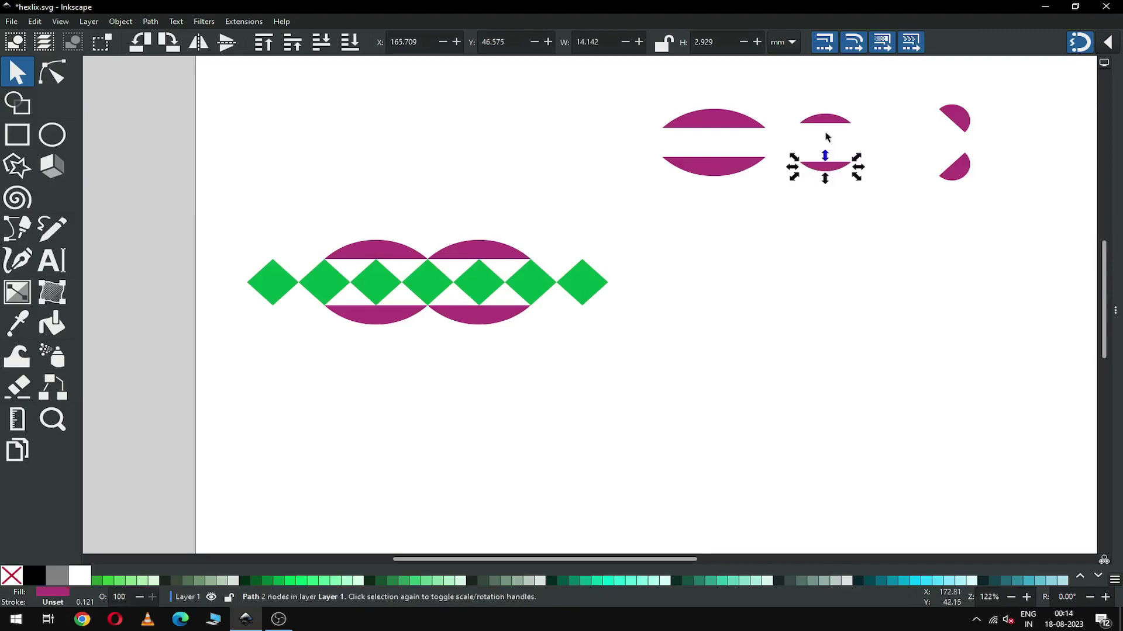
pyautogui.click(302, 581)
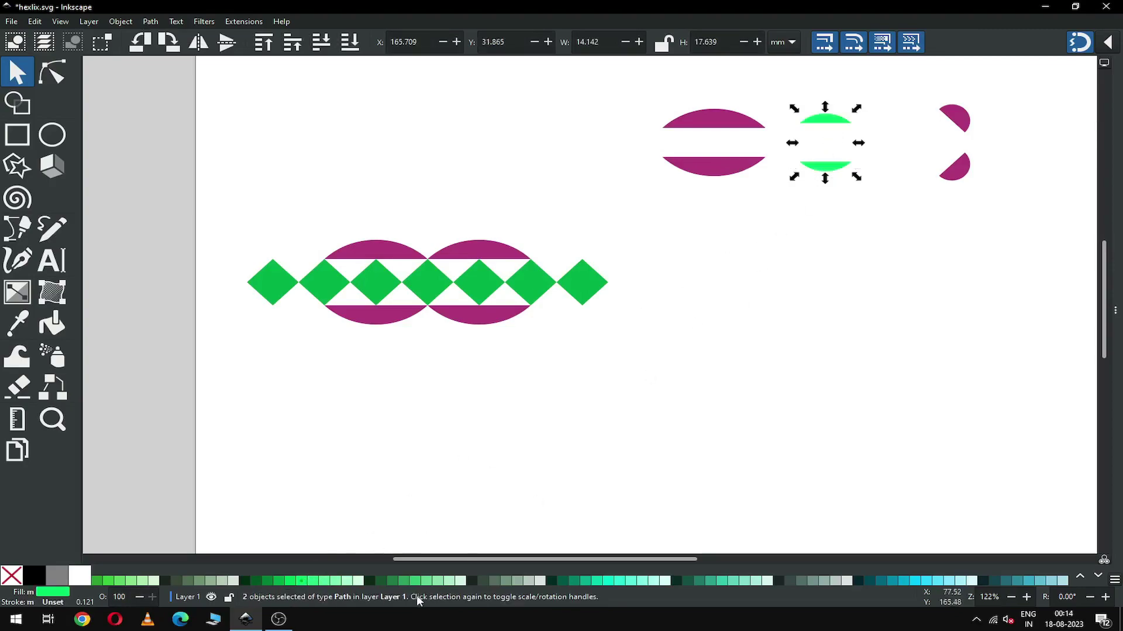
pyautogui.click(1080, 579)
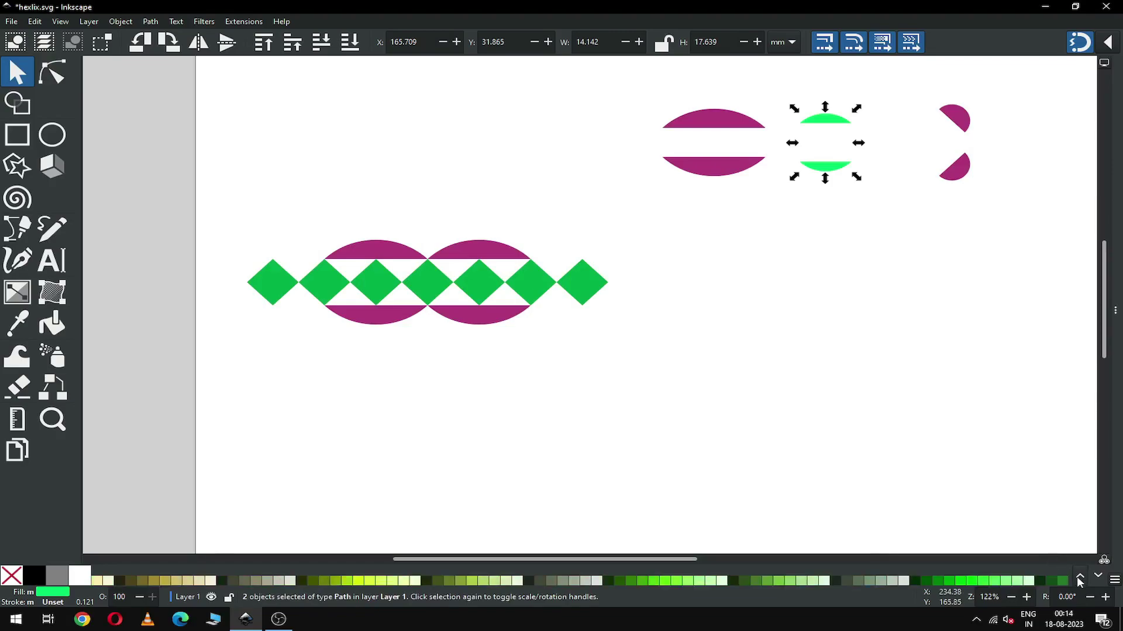
pyautogui.click(1080, 579)
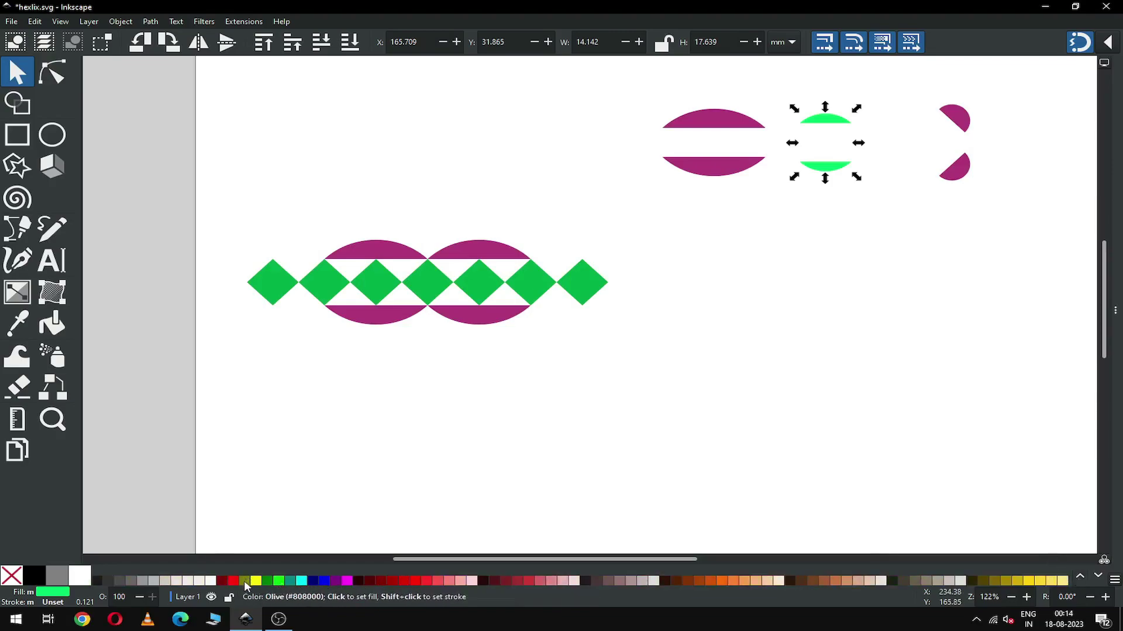
pyautogui.click(246, 581)
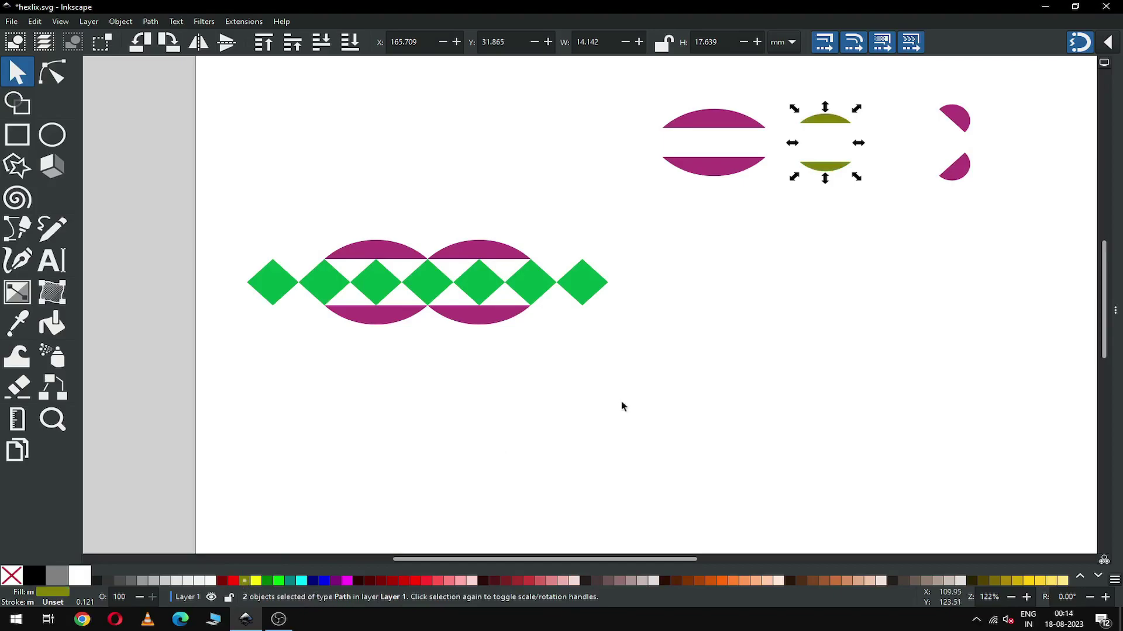
pyautogui.click(622, 406)
# - Duplicate the upper and lower olive arcs and place the copies over the first halves of the left purple arcs
pyautogui.click(829, 120)
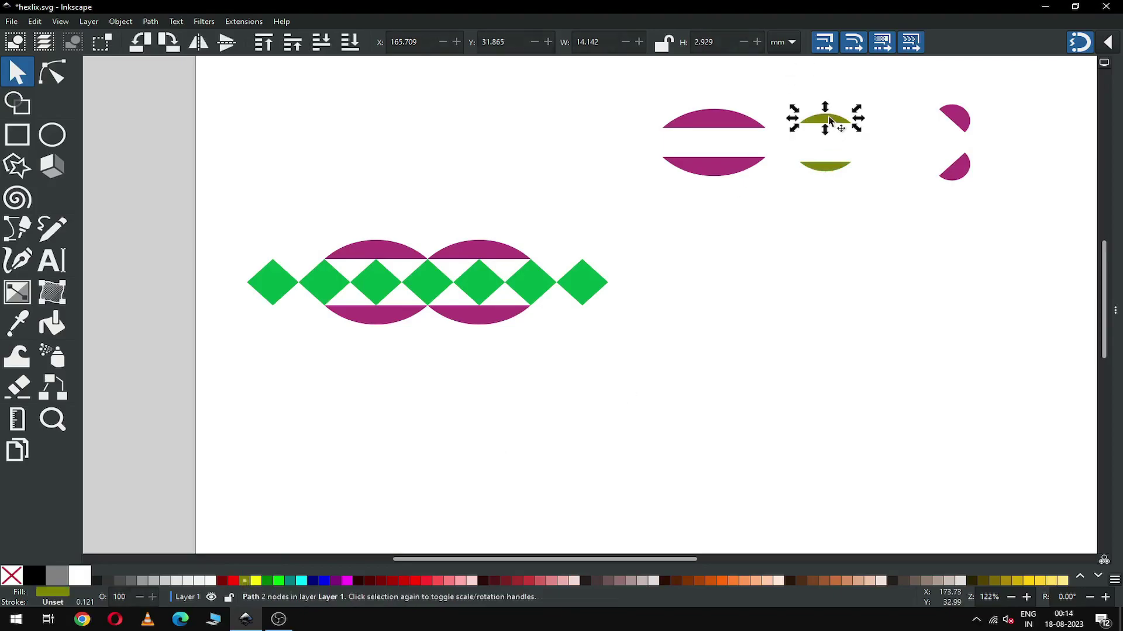
pyautogui.rightClick(830, 120)
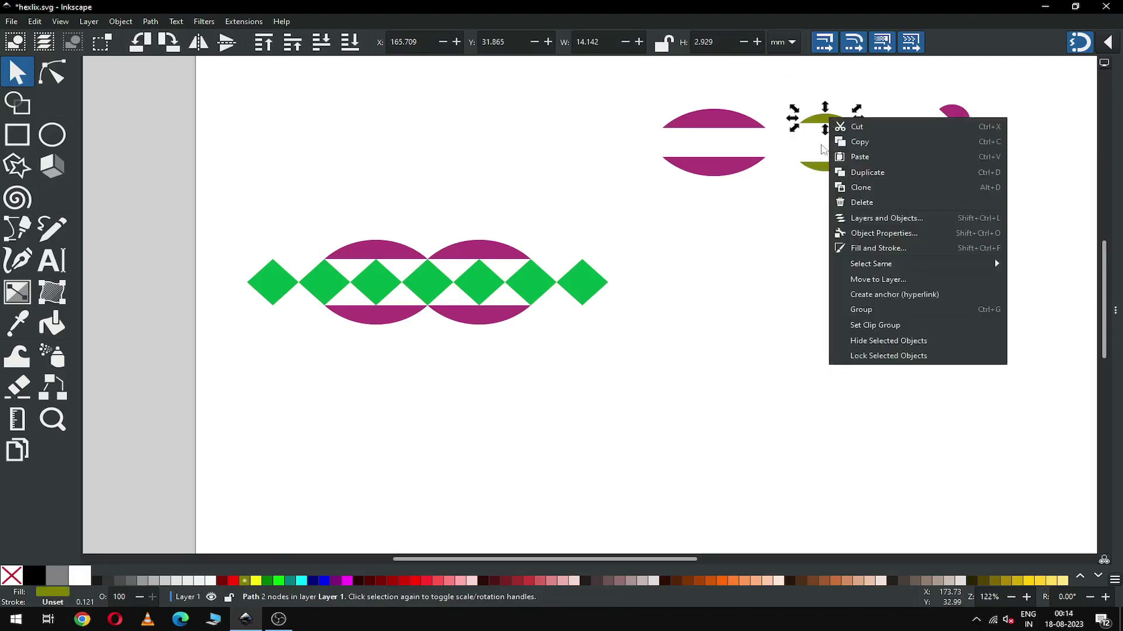
pyautogui.click(849, 173)
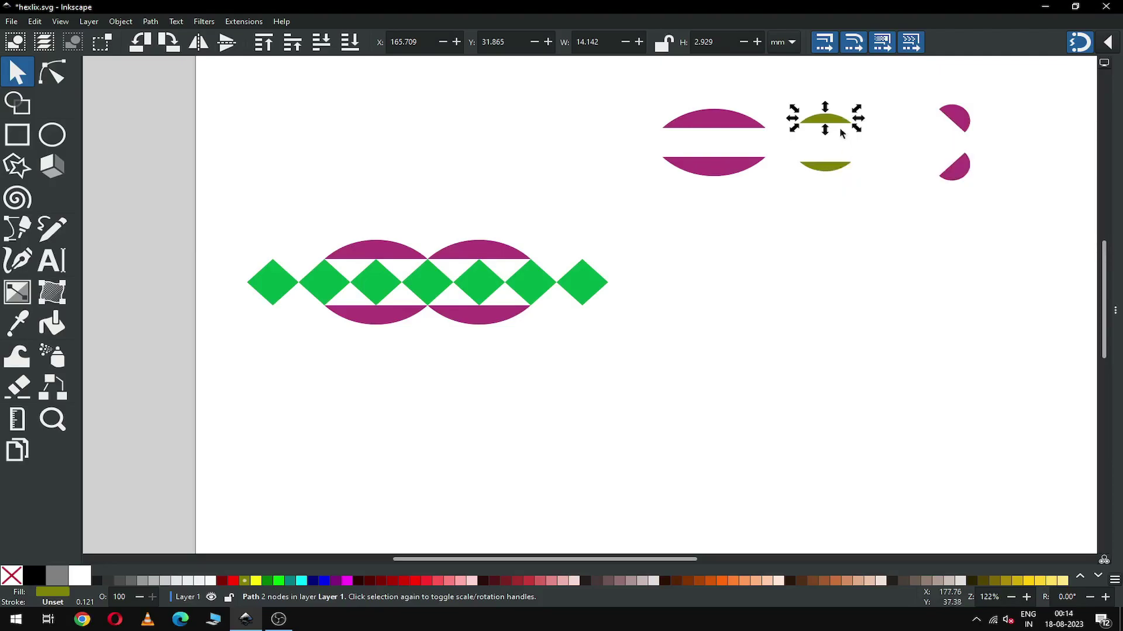
pyautogui.moveTo(770, 138); pyautogui.dragTo(349, 260)
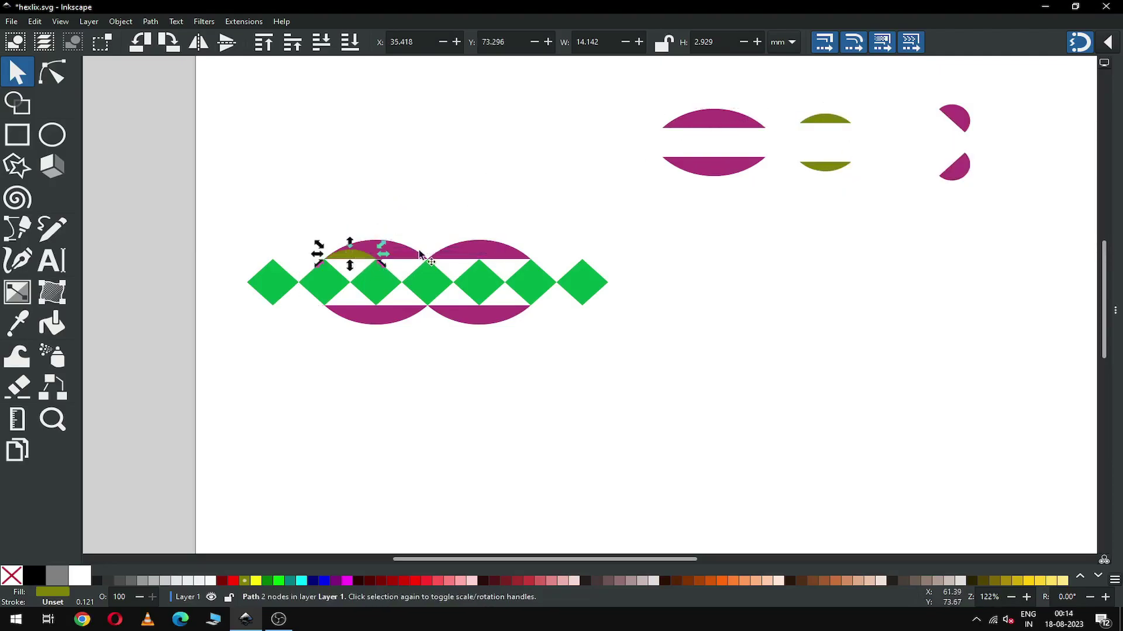
pyautogui.rightClick(834, 168)
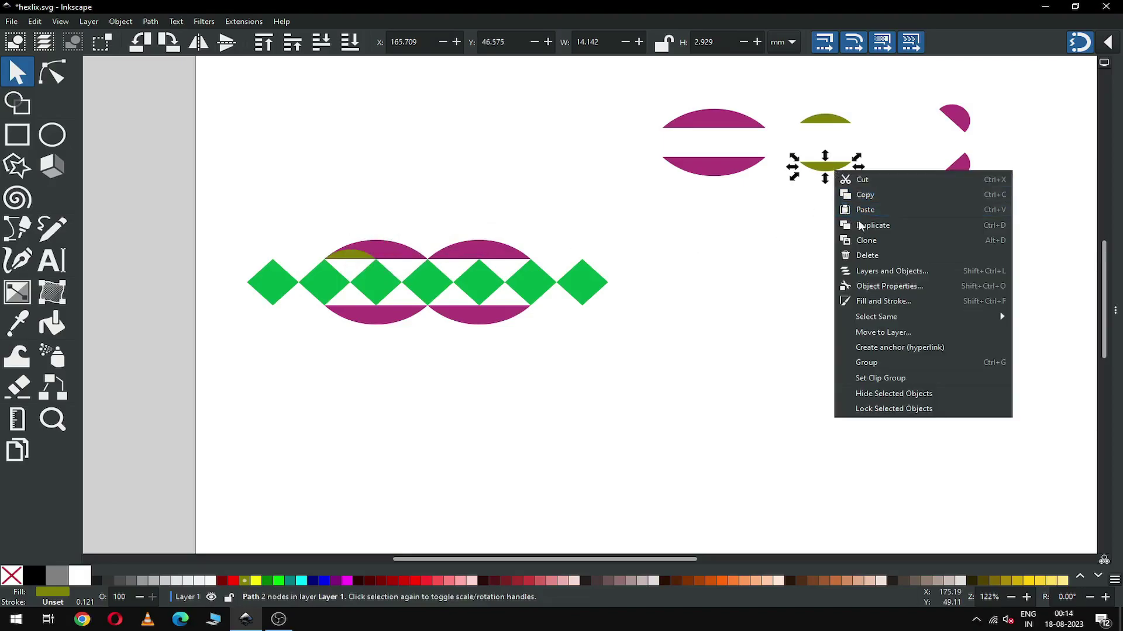
pyautogui.click(823, 180)
pyautogui.moveTo(824, 170); pyautogui.dragTo(346, 314)
# - Duplicate the placed olive arc pair three times and line up the copies side by side along the remaining purple arcs
pyautogui.press('z')
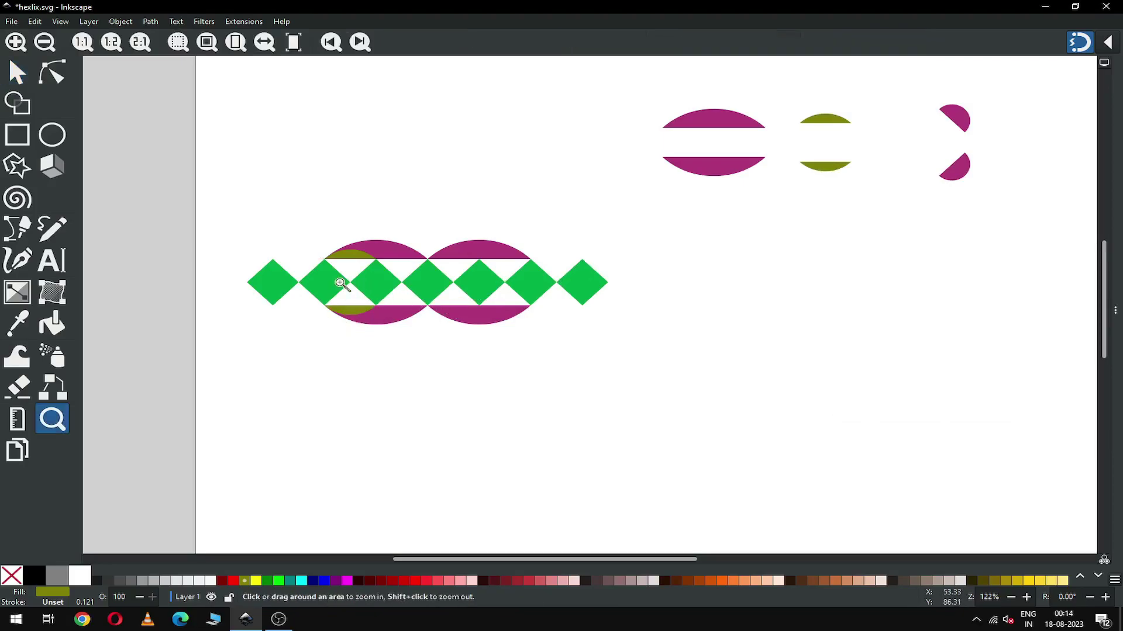
pyautogui.moveTo(188, 219); pyautogui.dragTo(704, 361)
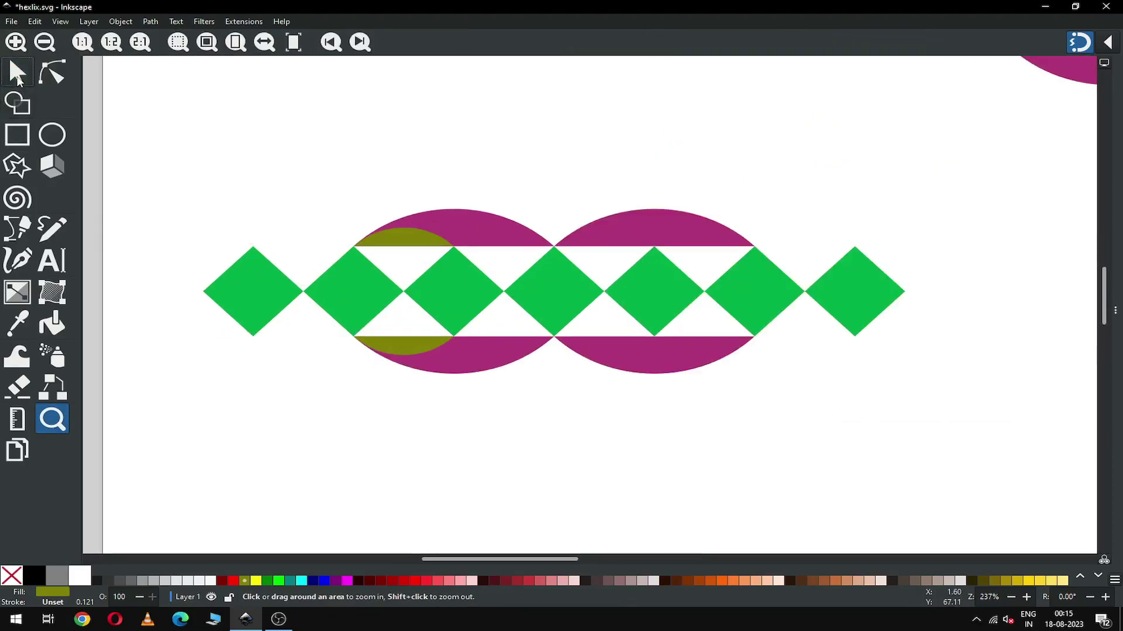
pyautogui.click(17, 75)
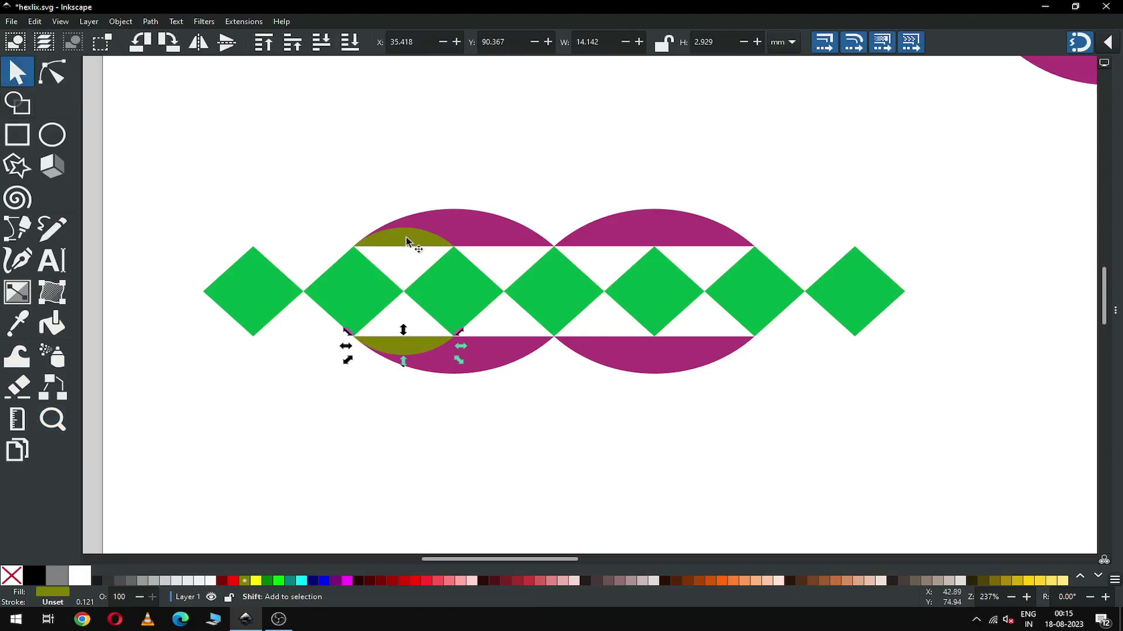
pyautogui.keyDown('shift'); pyautogui.click(407, 241); pyautogui.keyUp('shift')
pyautogui.rightClick(406, 240)
pyautogui.click(432, 291)
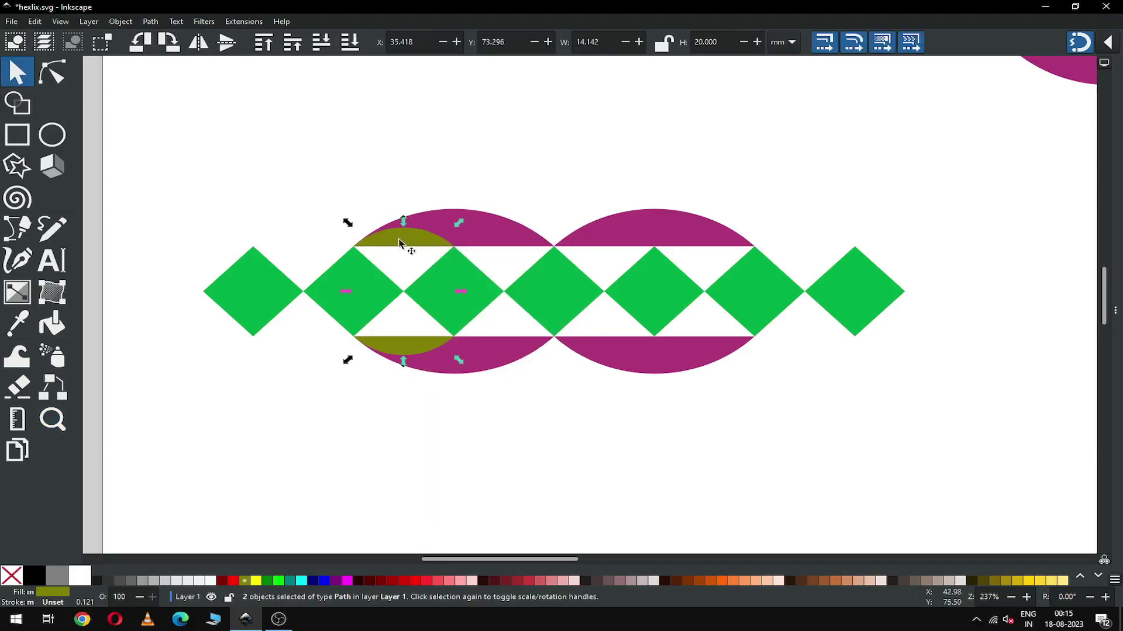
pyautogui.moveTo(400, 242); pyautogui.dragTo(504, 237)
pyautogui.rightClick(504, 236)
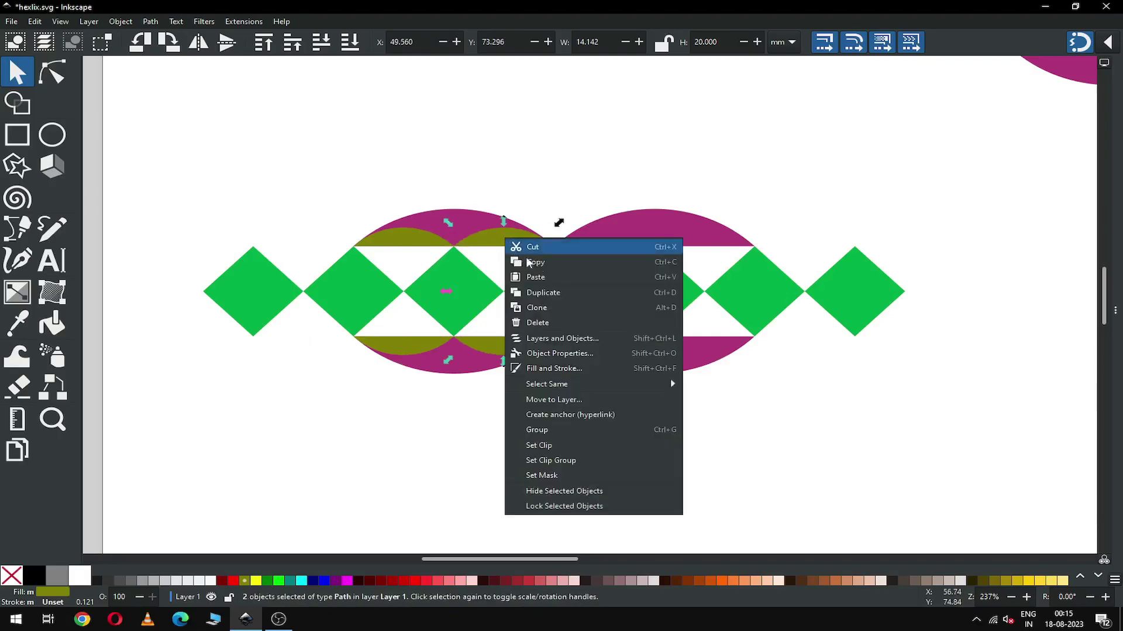
pyautogui.click(560, 292)
pyautogui.moveTo(504, 237); pyautogui.dragTo(703, 234)
pyautogui.rightClick(608, 236)
pyautogui.click(635, 290)
# - Move the leftmost diamond out of the row to an empty area below it
pyautogui.click(228, 309)
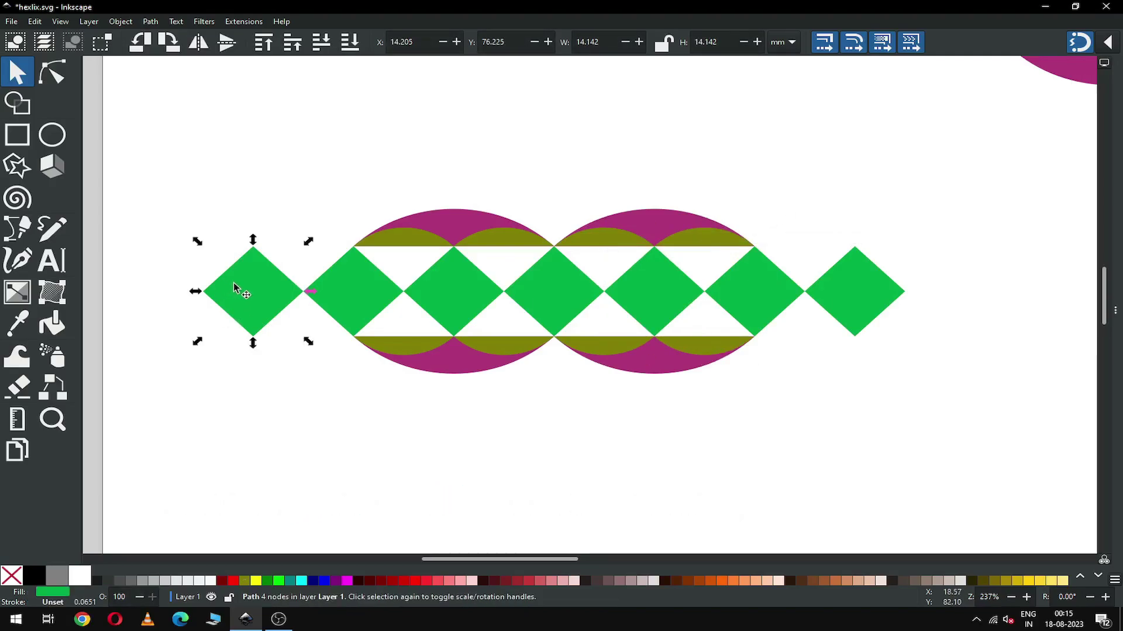
pyautogui.moveTo(238, 292); pyautogui.dragTo(262, 483)
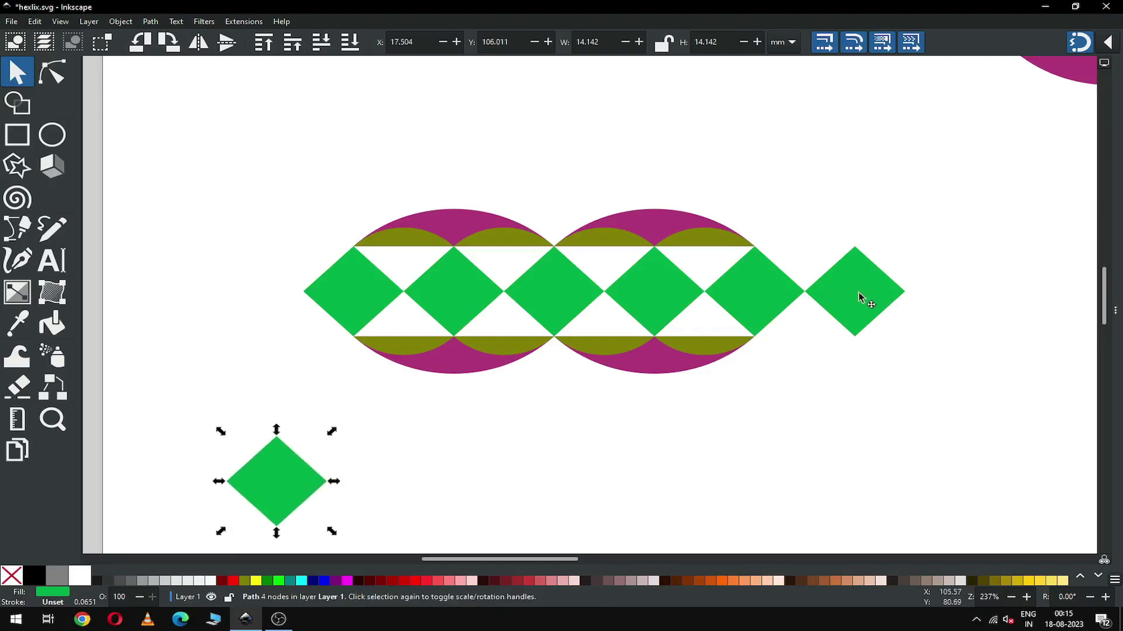
# - Move the rightmost diamond out of the row to an empty area below it
pyautogui.moveTo(860, 298); pyautogui.dragTo(790, 478)
pyautogui.click(908, 419)
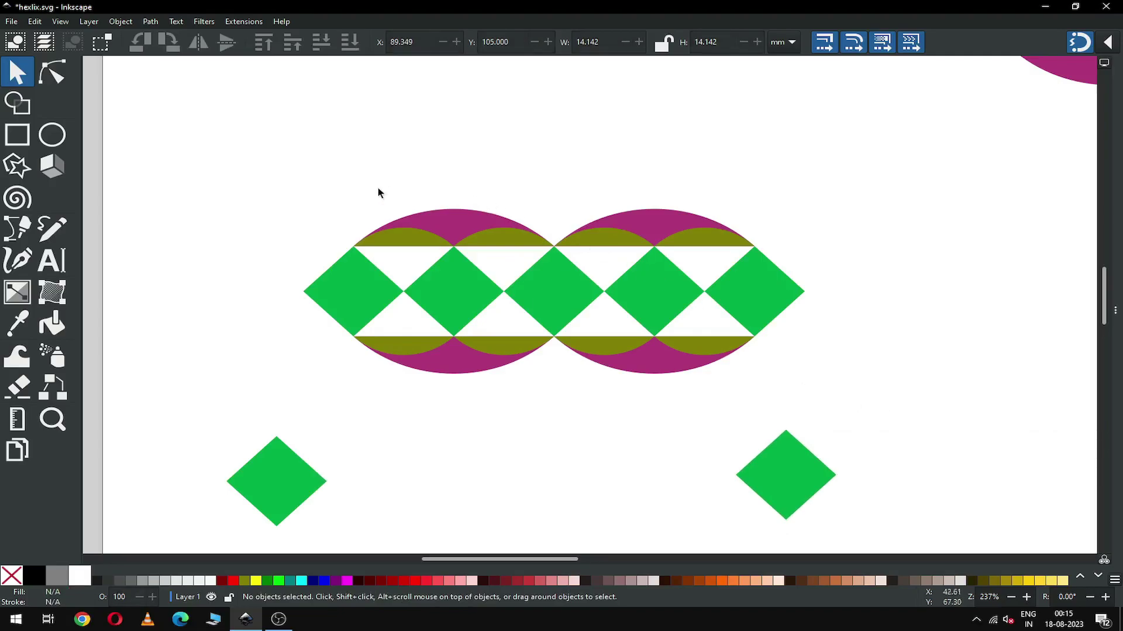
# - Open the five-diamond pattern in Shape Builder and mark the fragments of the lower-left strand and the mirrored upper-right strand
pyautogui.moveTo(237, 181); pyautogui.dragTo(833, 388)
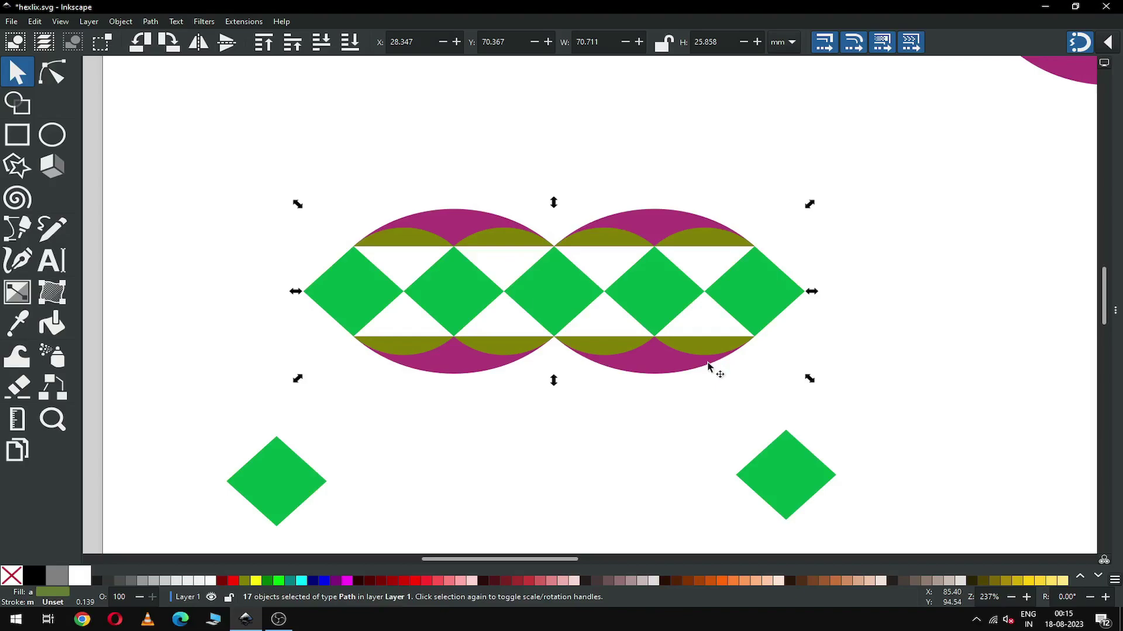
pyautogui.click(17, 104)
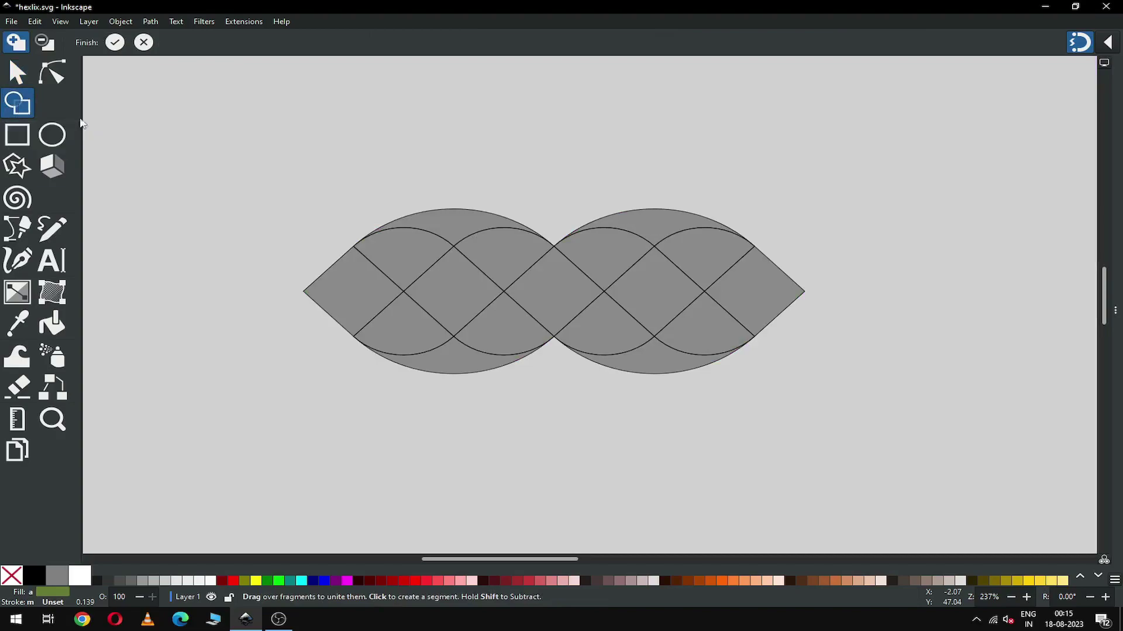
pyautogui.click(351, 296)
pyautogui.moveTo(405, 334); pyautogui.dragTo(466, 364)
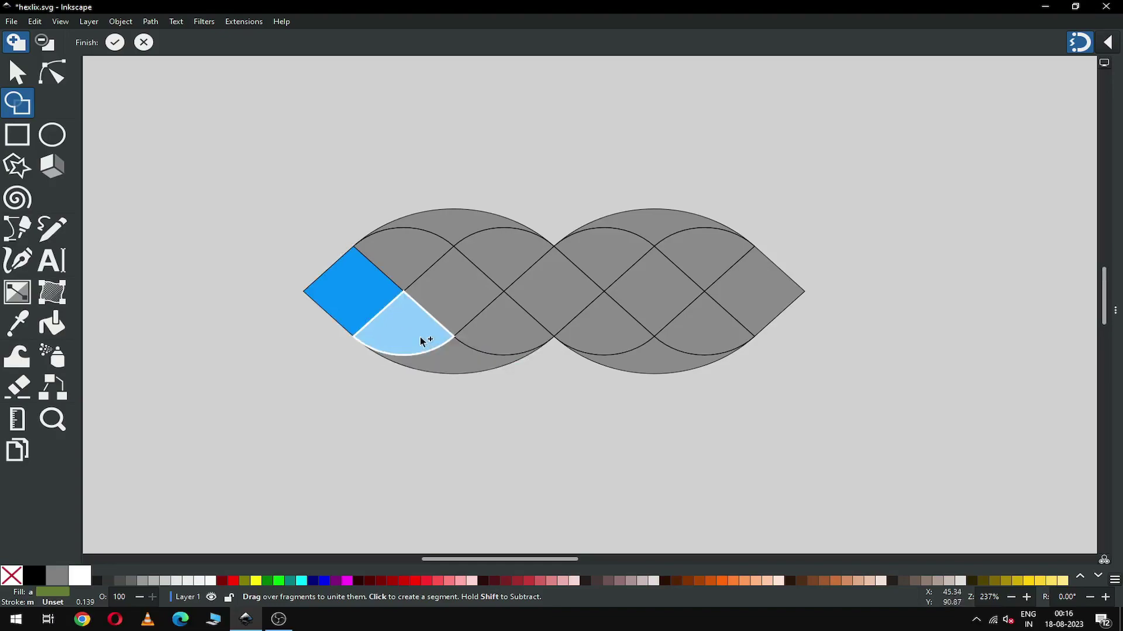
pyautogui.click(426, 339)
pyautogui.click(476, 371)
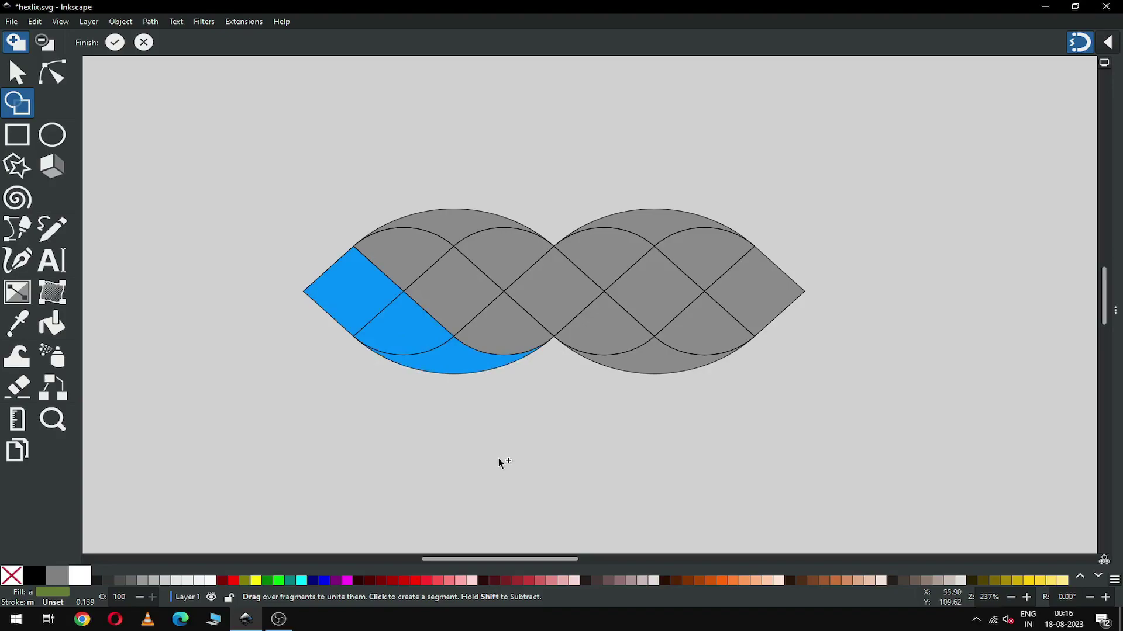
pyautogui.click(697, 246)
pyautogui.moveTo(695, 251); pyautogui.dragTo(761, 292)
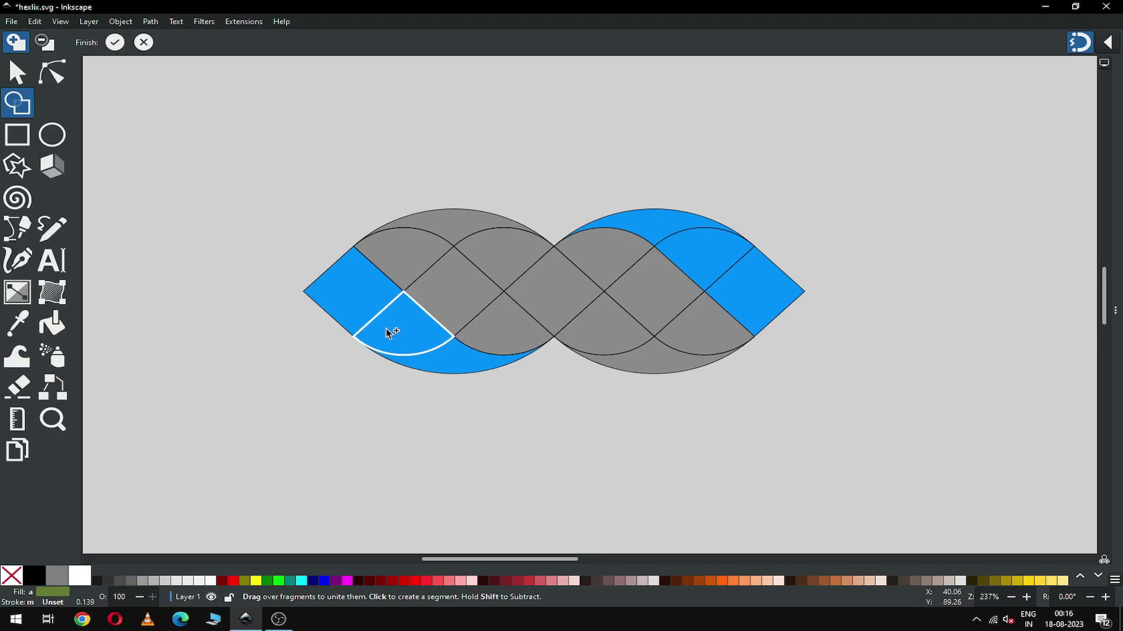
# - Mark the remaining fragments in Shape Builder, including the central diagonal strand, leaving out the second and fourth diamonds
pyautogui.moveTo(389, 333)
pyautogui.mouseDown()
pyautogui.moveTo(344, 305)
pyautogui.moveTo(421, 253)
pyautogui.mouseUp()
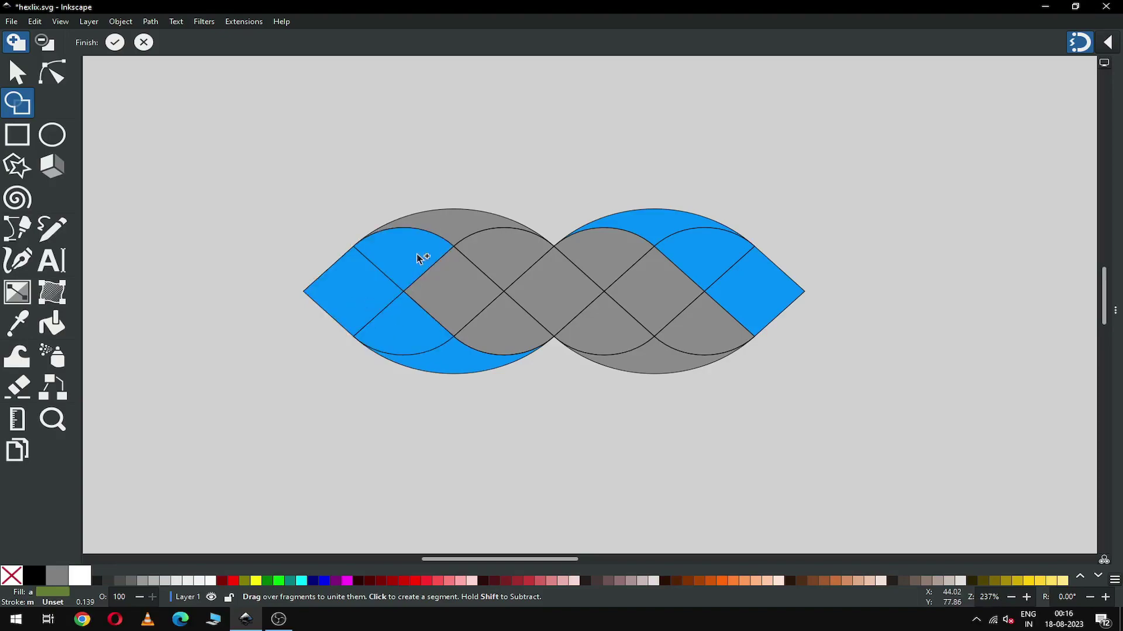
pyautogui.click(501, 261)
pyautogui.click(602, 322)
pyautogui.click(645, 348)
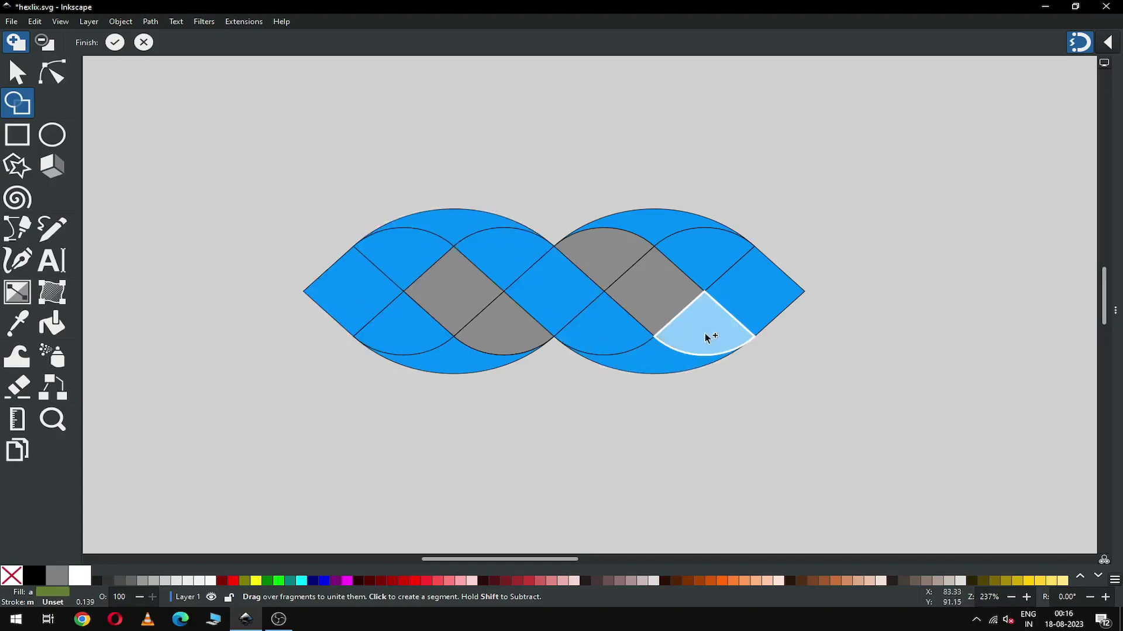
pyautogui.click(705, 331)
pyautogui.click(608, 257)
pyautogui.click(503, 334)
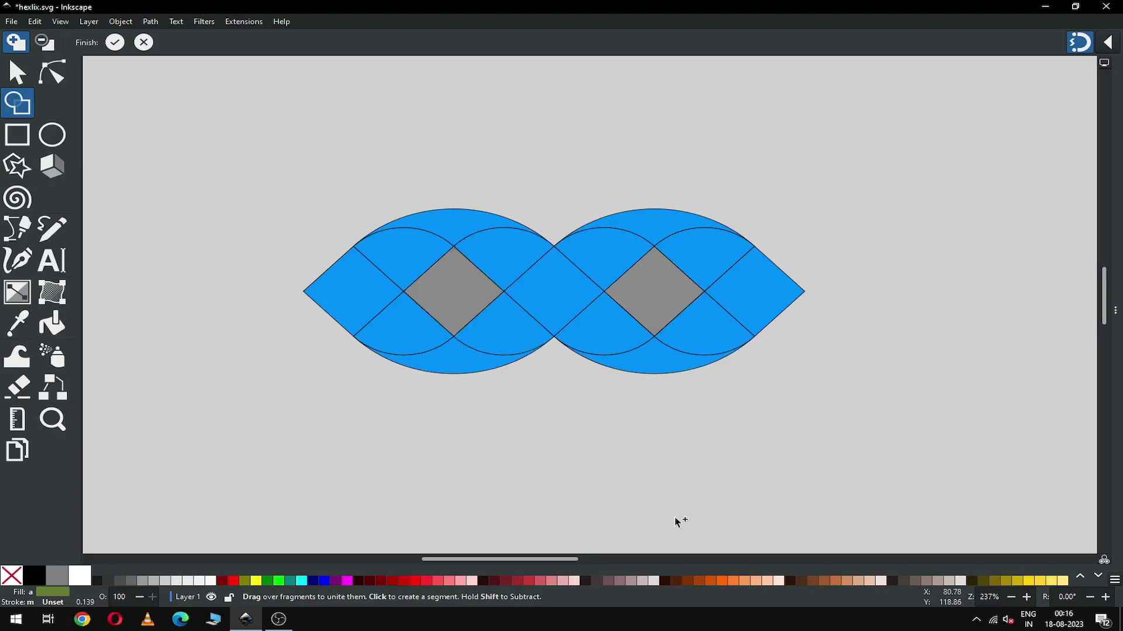
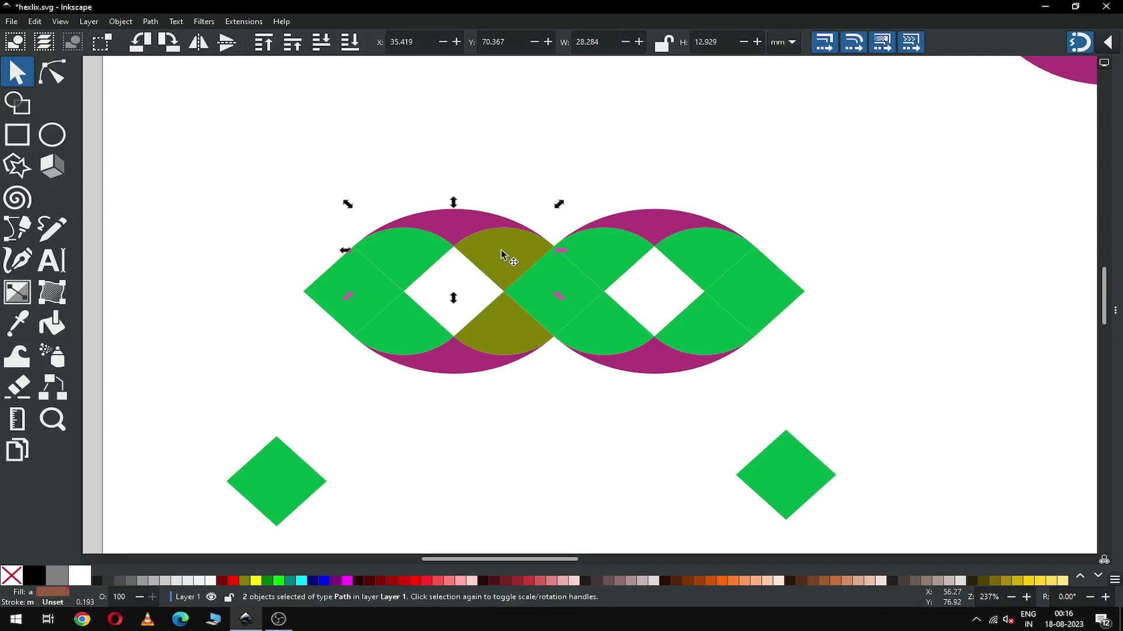
# - Fill the five pieces of the central S-shaped strand with dark maroon and unite them into one path
pyautogui.keyDown('shift'); pyautogui.click(596, 331); pyautogui.keyUp('shift')
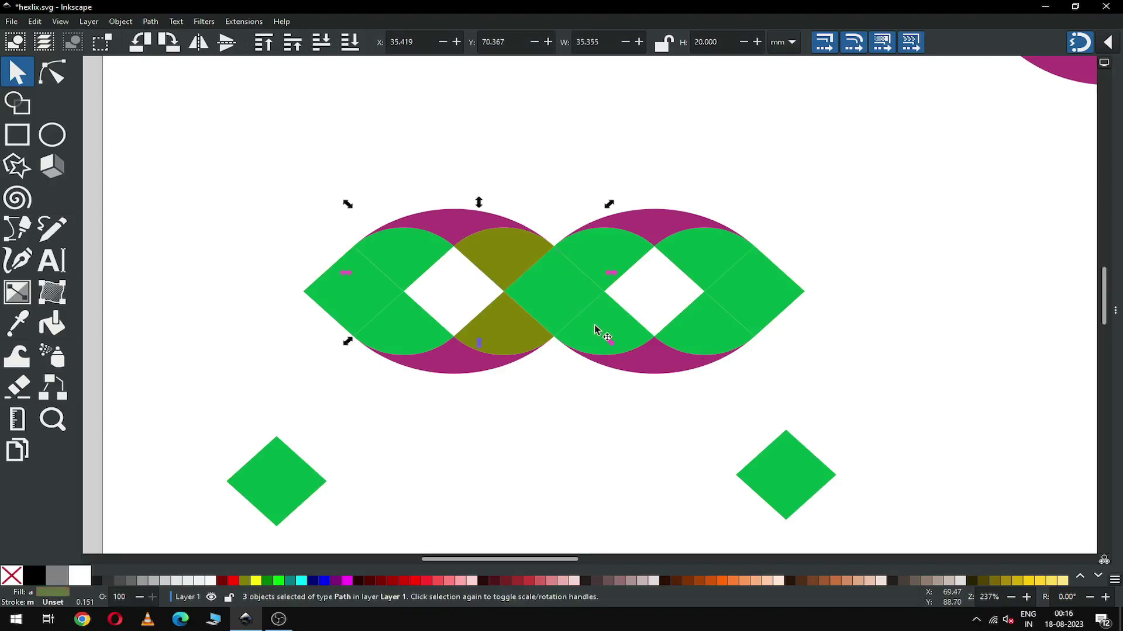
pyautogui.keyDown('shift'); pyautogui.click(656, 364); pyautogui.keyUp('shift')
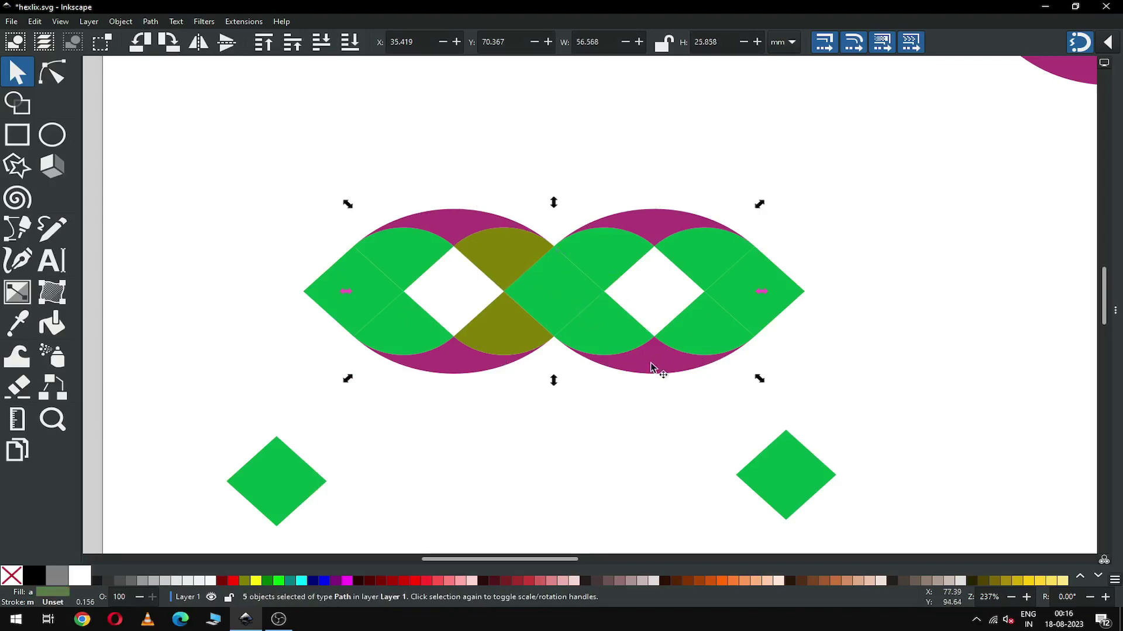
pyautogui.click(374, 578)
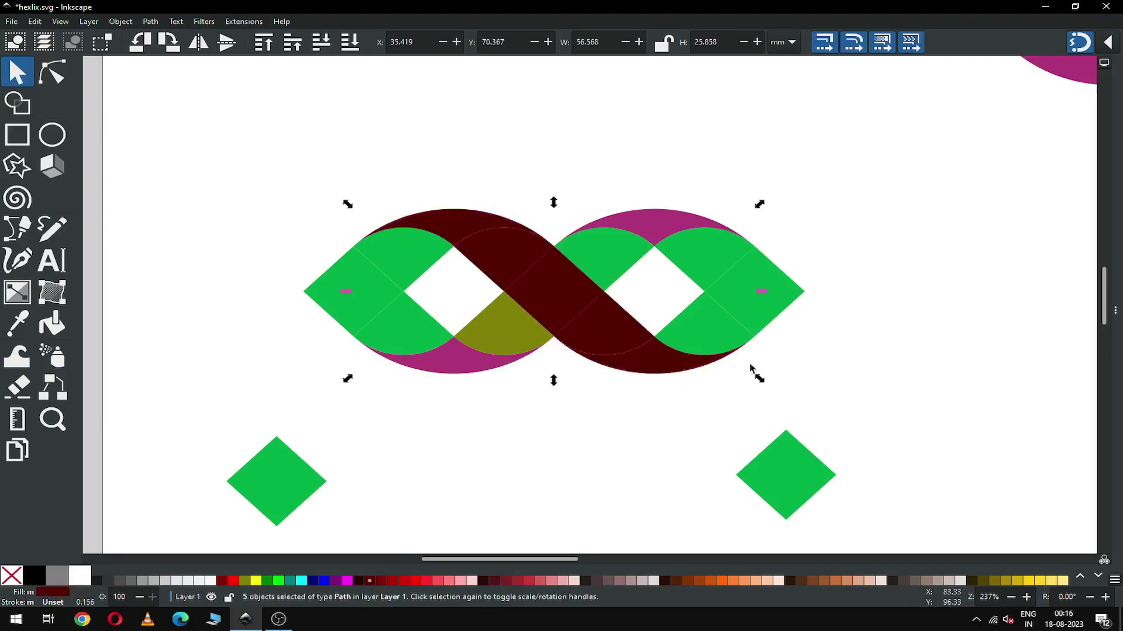
pyautogui.click(151, 22)
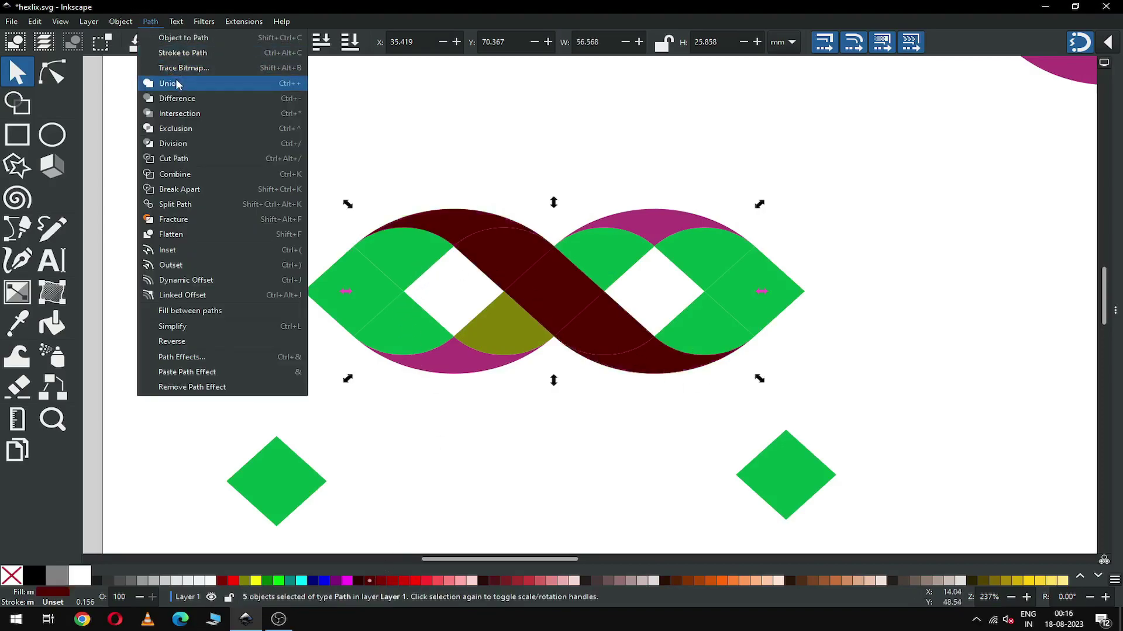
pyautogui.click(177, 84)
pyautogui.click(310, 146)
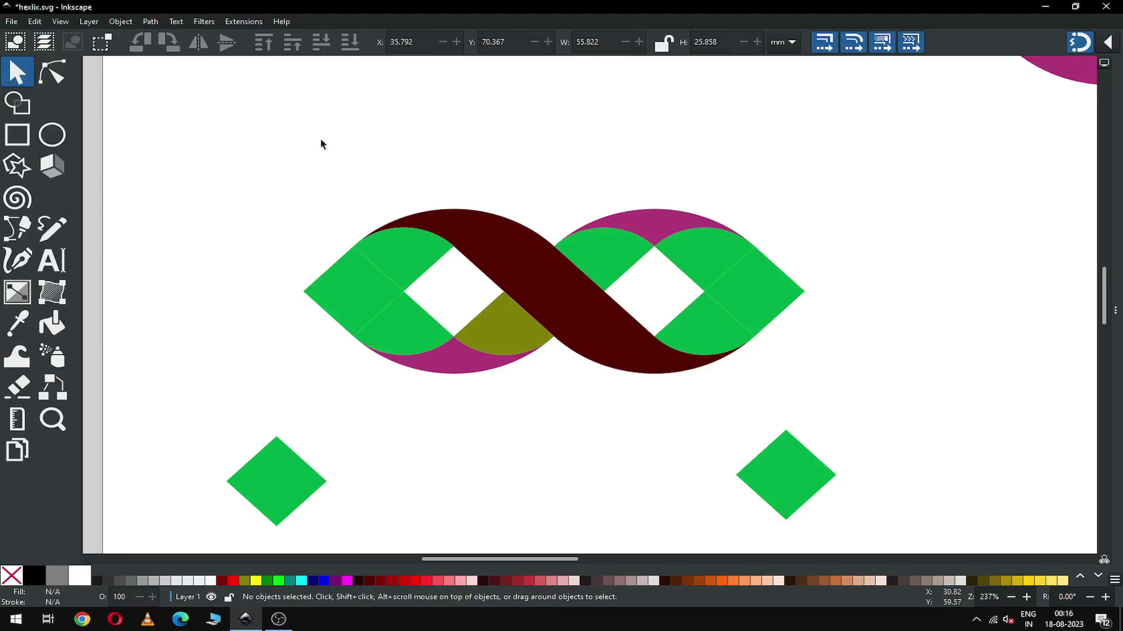
# - Unite the three pieces of the upper-right strand and fill the resulting path with #2B0000
pyautogui.click(657, 230)
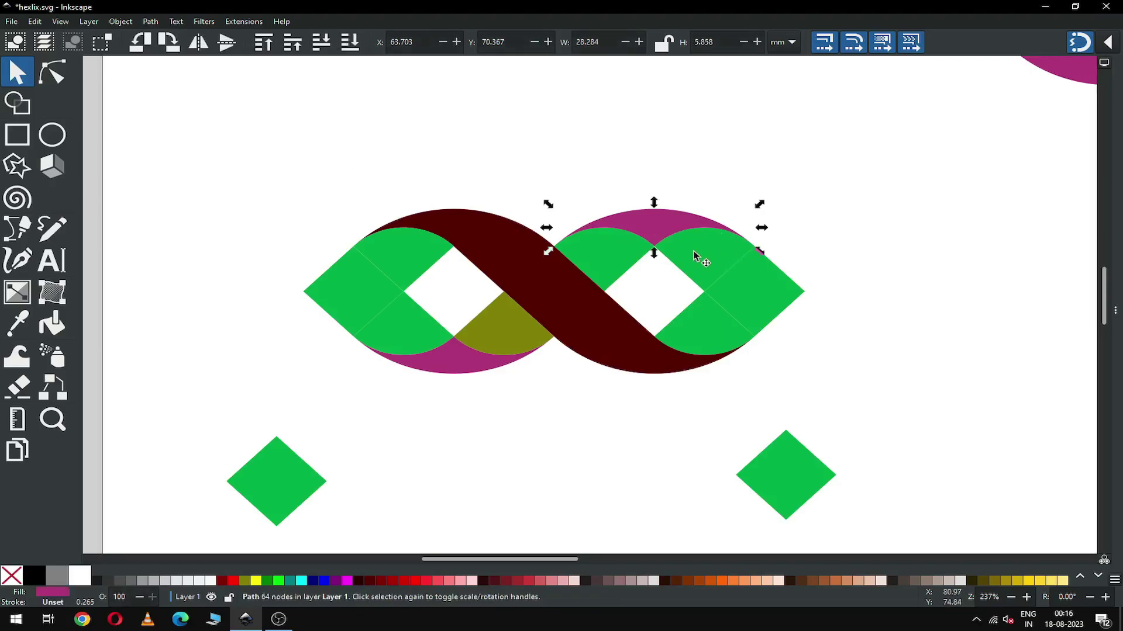
pyautogui.keyDown('shift'); pyautogui.click(701, 254); pyautogui.keyUp('shift')
pyautogui.keyDown('shift'); pyautogui.click(766, 288); pyautogui.keyUp('shift')
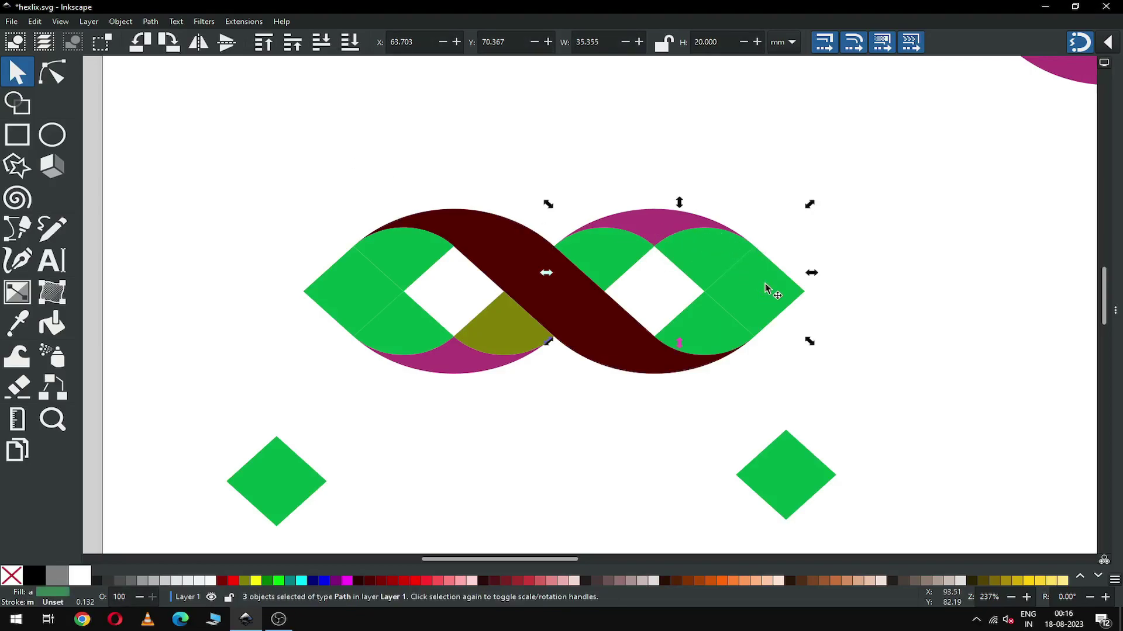
pyautogui.click(151, 22)
pyautogui.click(172, 83)
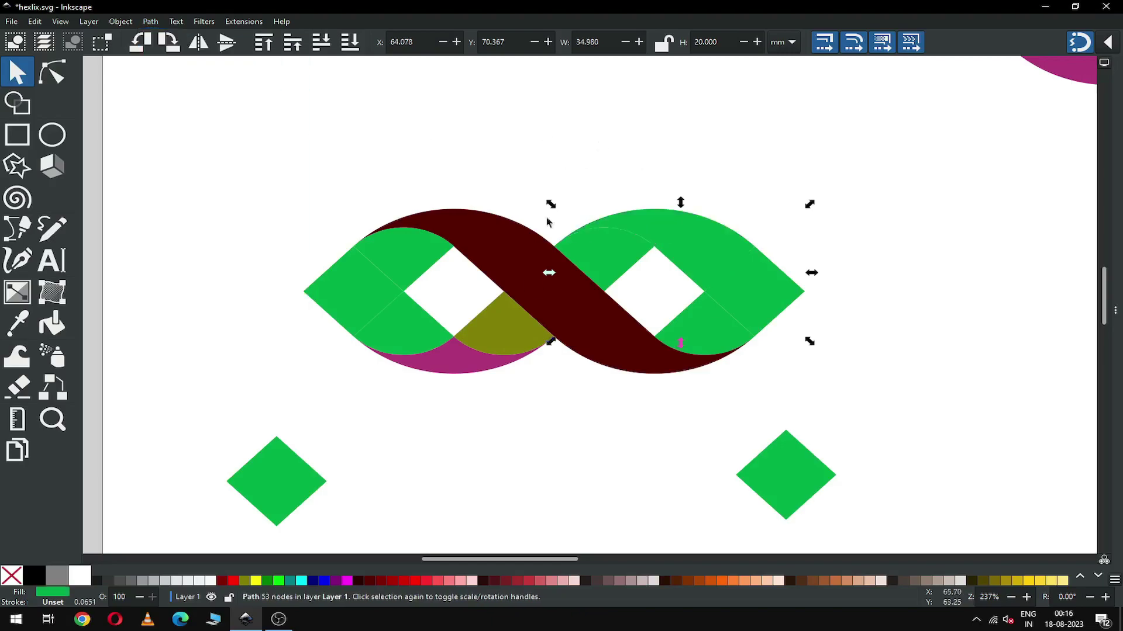
pyautogui.click(357, 581)
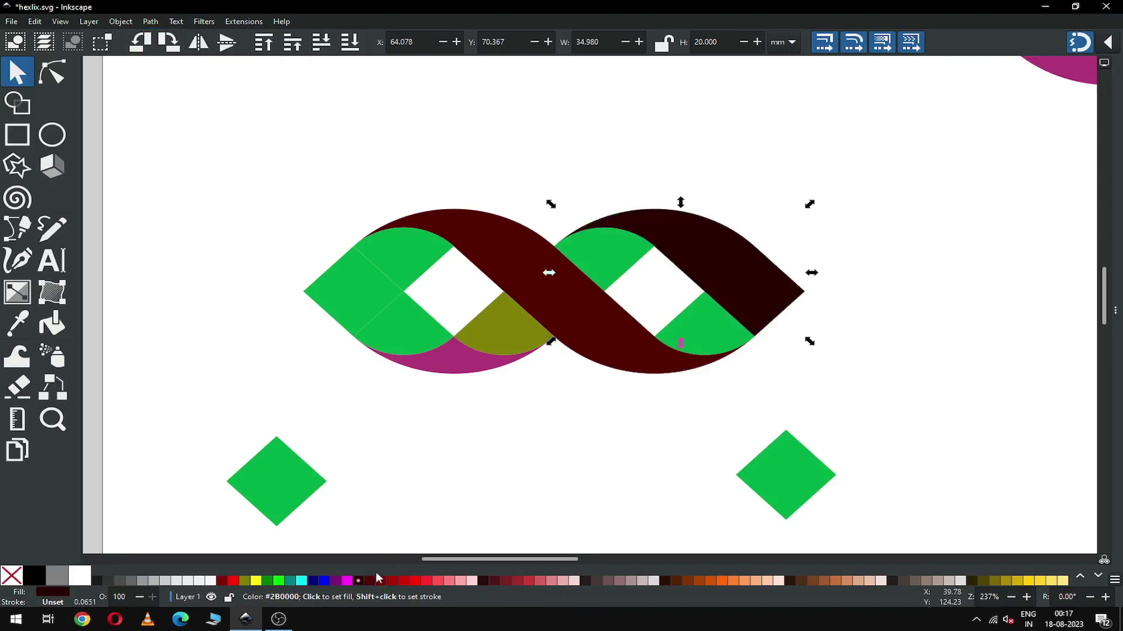
pyautogui.click(529, 458)
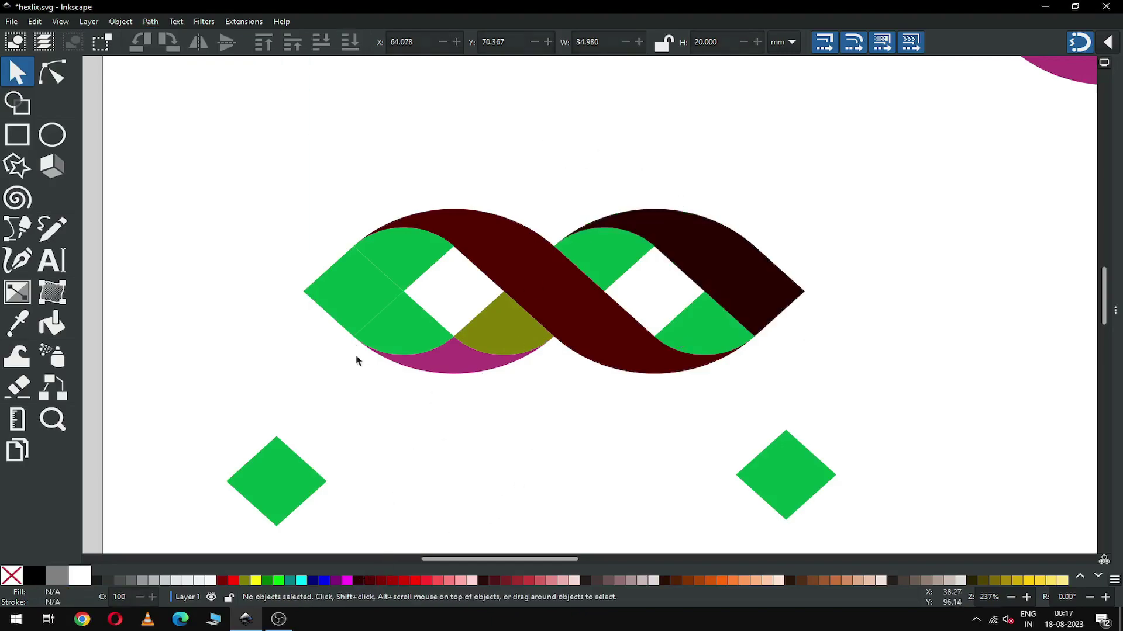
# - Unite the three pieces of the lower-left strand and fill the resulting path with a very dark reddish brown
pyautogui.click(348, 289)
pyautogui.keyDown('shift'); pyautogui.click(401, 330); pyautogui.keyUp('shift')
pyautogui.keyDown('shift'); pyautogui.click(455, 367); pyautogui.keyUp('shift')
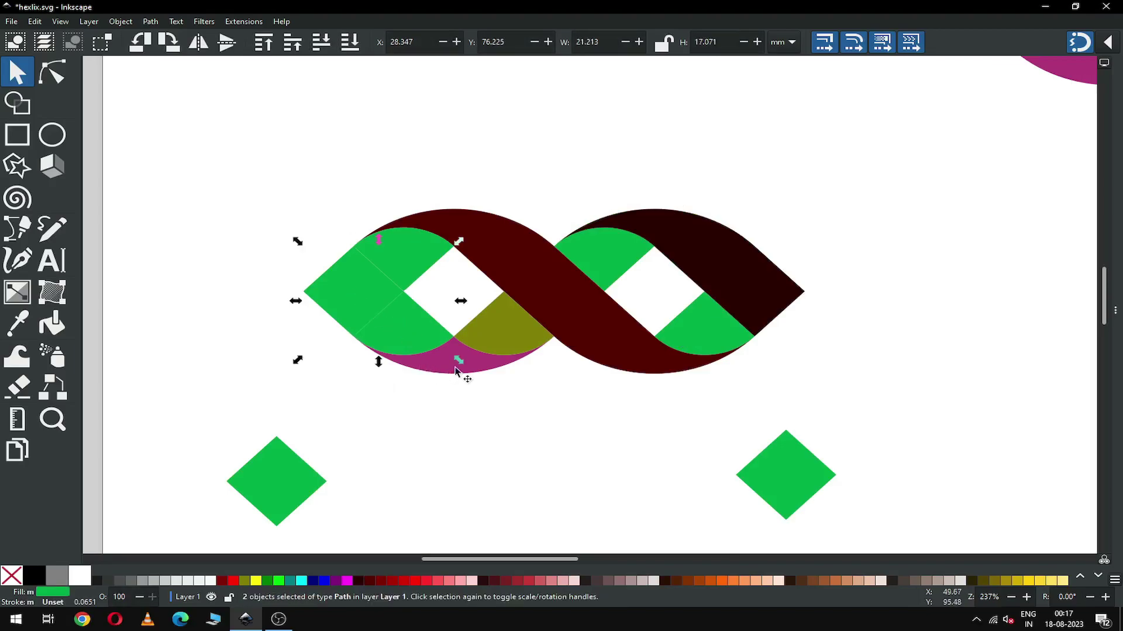
pyautogui.click(151, 22)
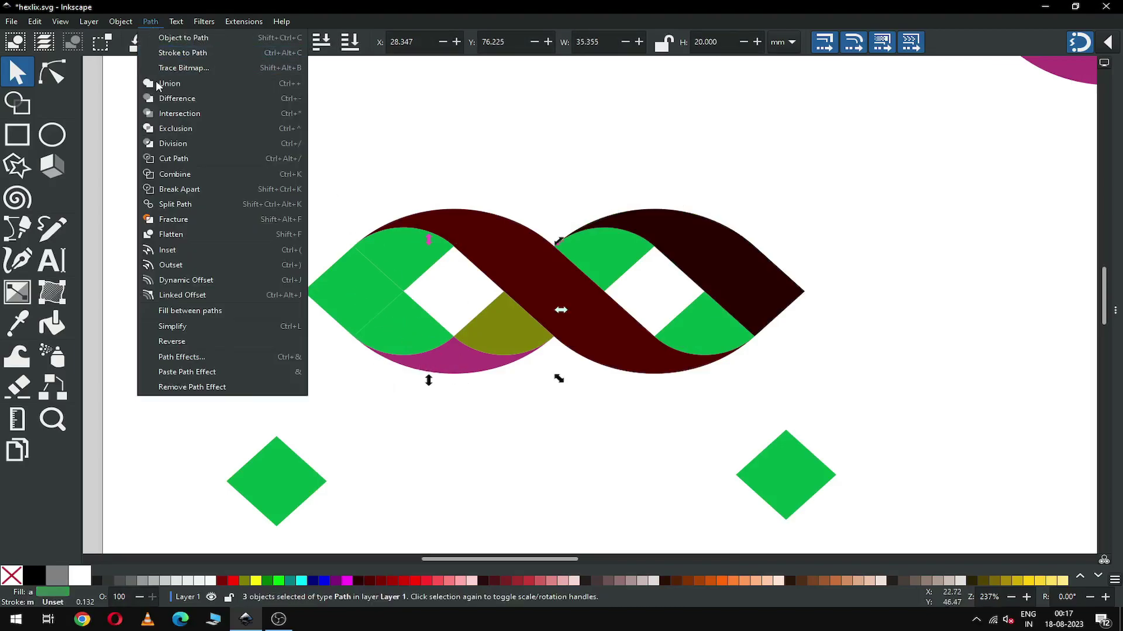
pyautogui.click(169, 84)
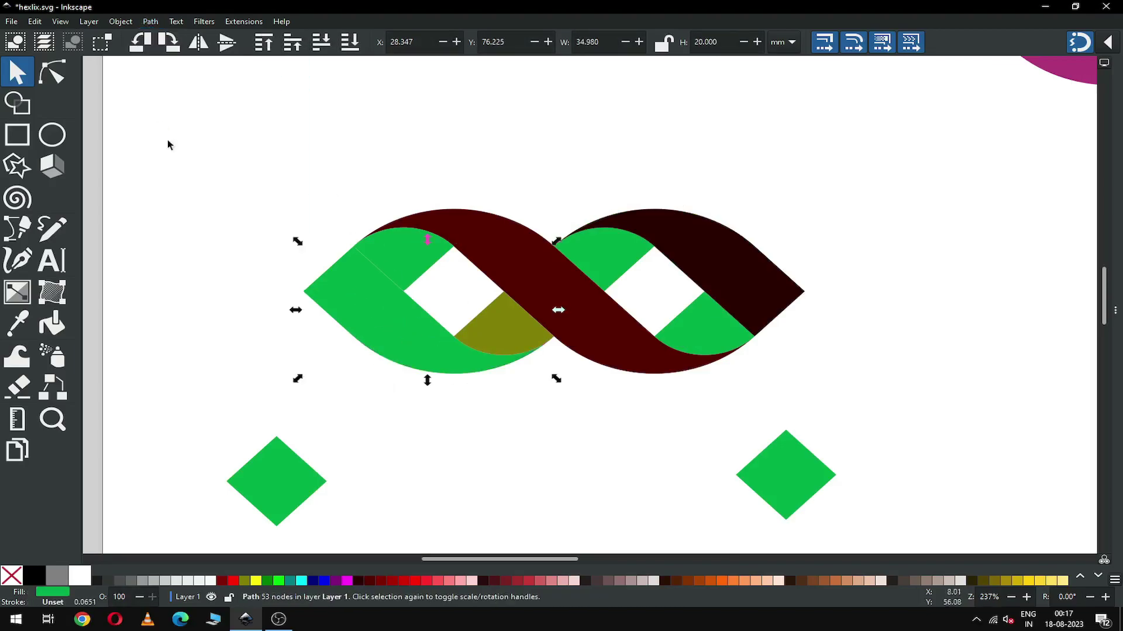
pyautogui.click(483, 580)
pyautogui.click(513, 464)
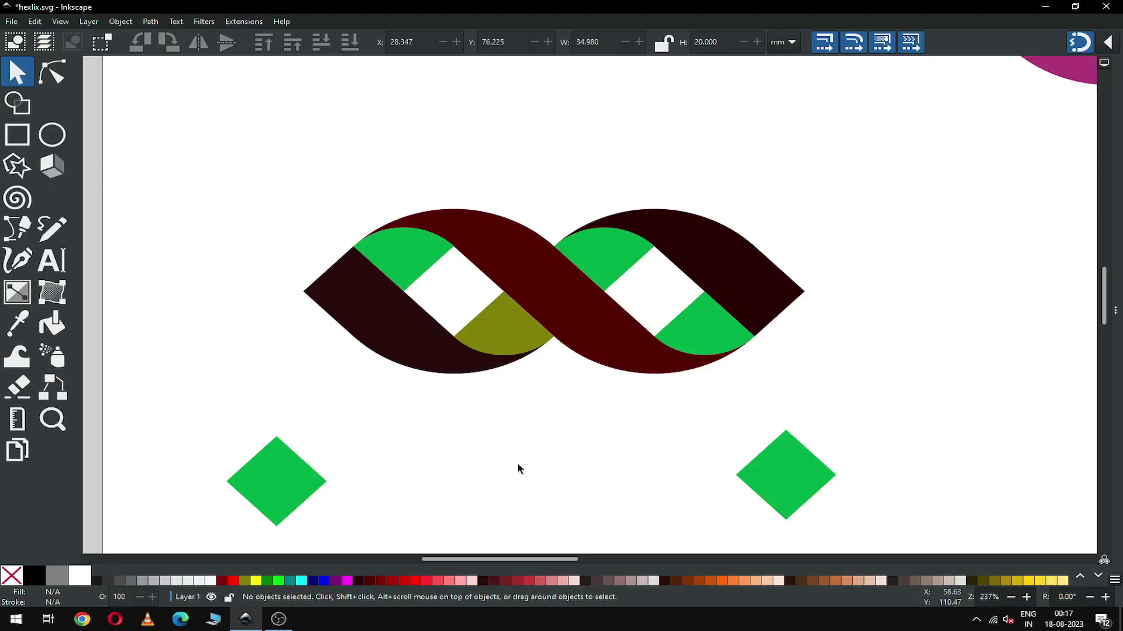
# - Unite the green piece above the central strand with the olive piece below it
pyautogui.click(616, 252)
pyautogui.press('shift')
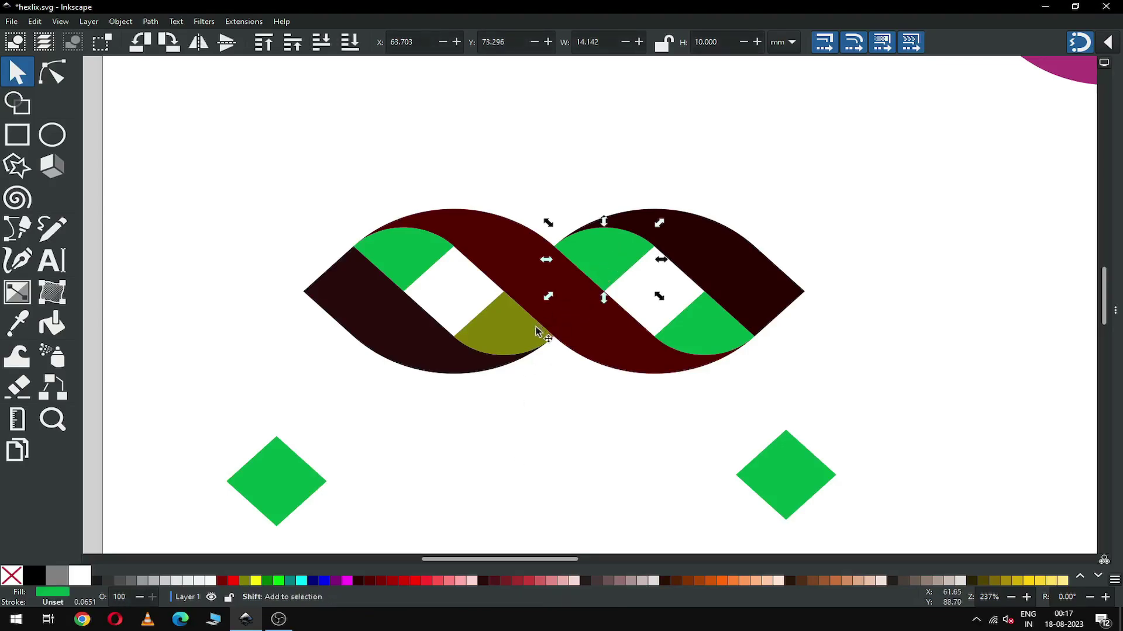
pyautogui.keyDown('shift'); pyautogui.click(511, 328); pyautogui.keyUp('shift')
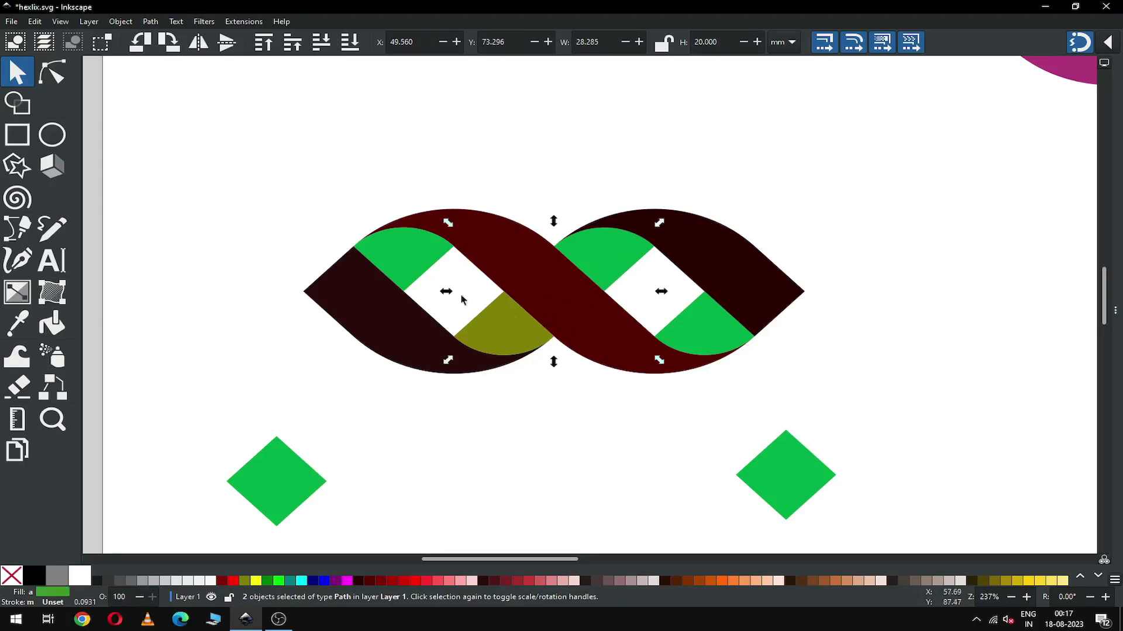
pyautogui.click(149, 21)
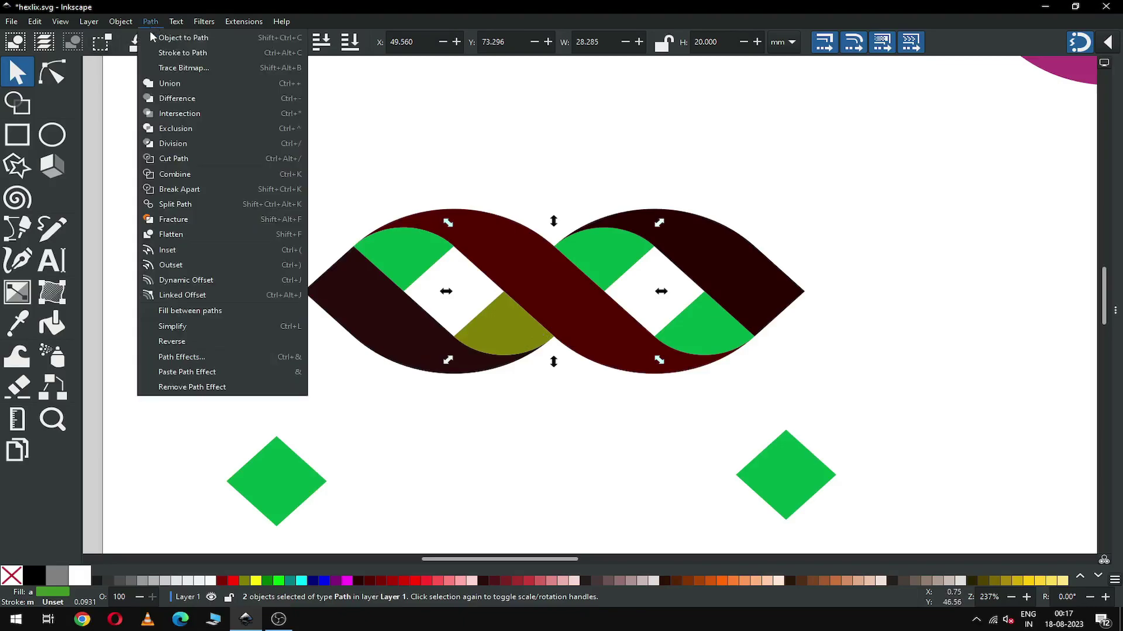
pyautogui.click(169, 84)
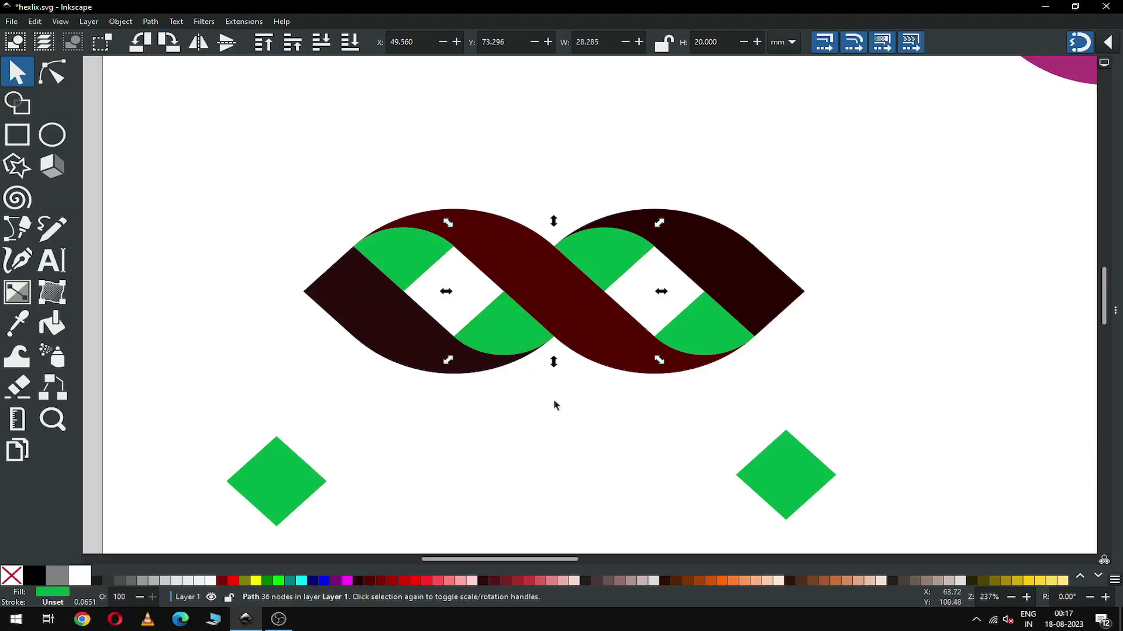
pyautogui.click(535, 430)
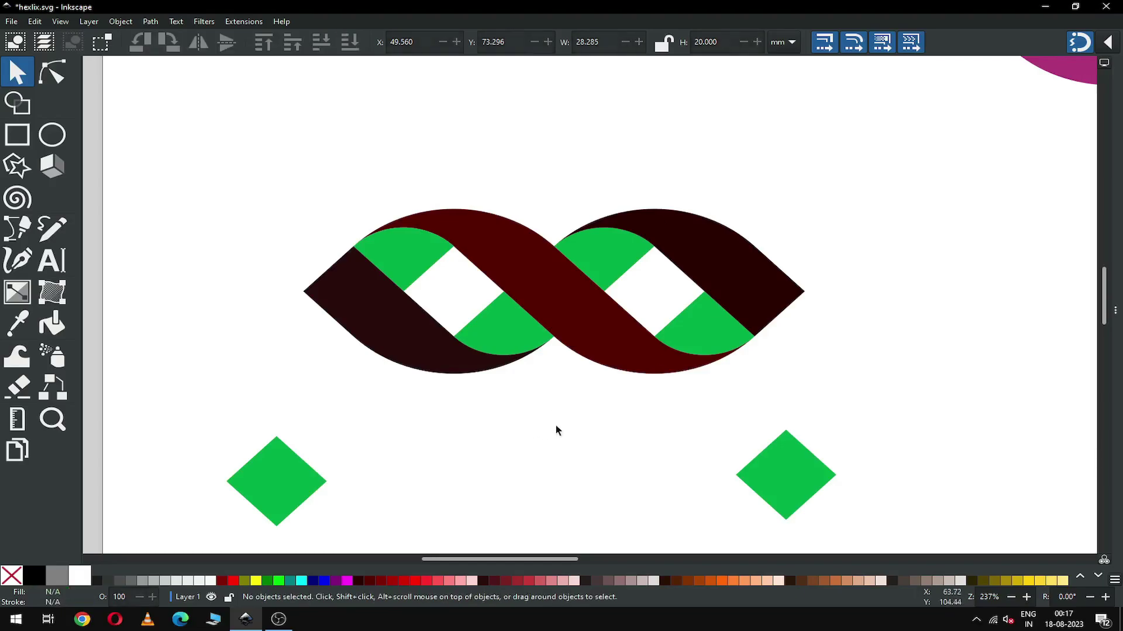
# - Duplicate the loose right diamond twice and place the copies against the lower and upper edges of the twist's right tip
pyautogui.click(796, 466)
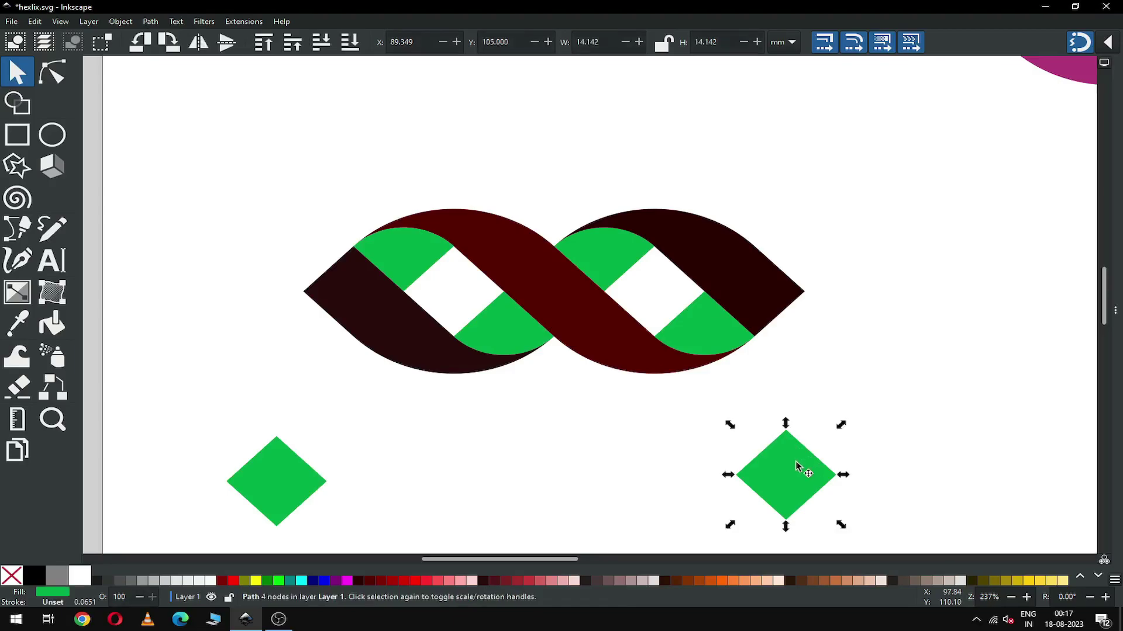
pyautogui.rightClick(797, 466)
pyautogui.click(854, 268)
pyautogui.moveTo(791, 476); pyautogui.dragTo(799, 330)
pyautogui.rightClick(796, 330)
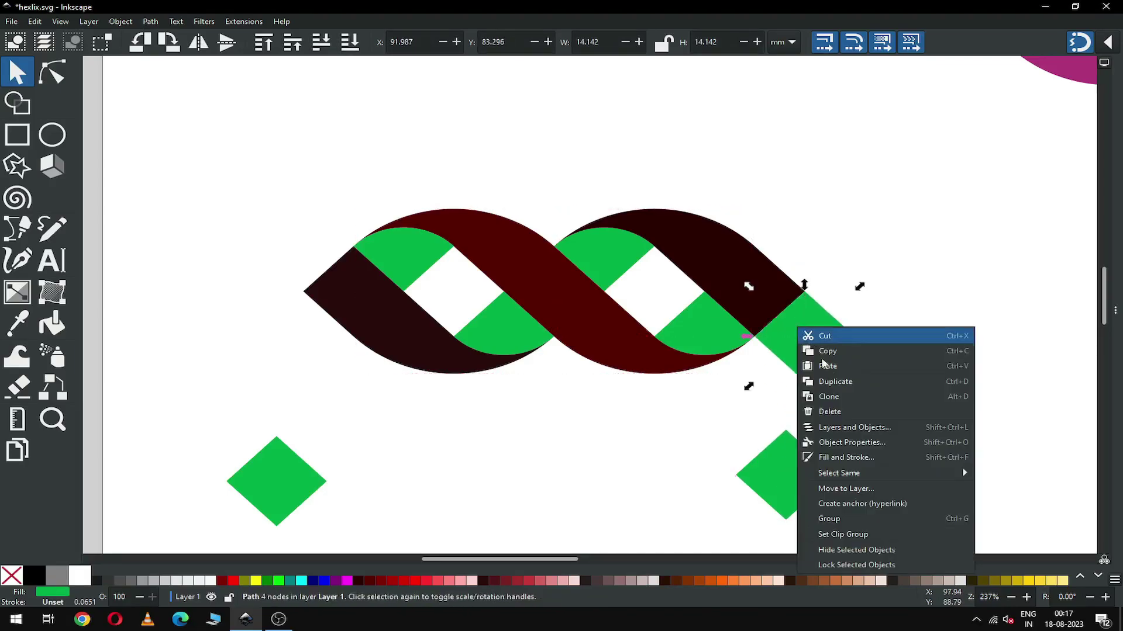
pyautogui.click(818, 384)
pyautogui.moveTo(803, 315); pyautogui.dragTo(804, 248)
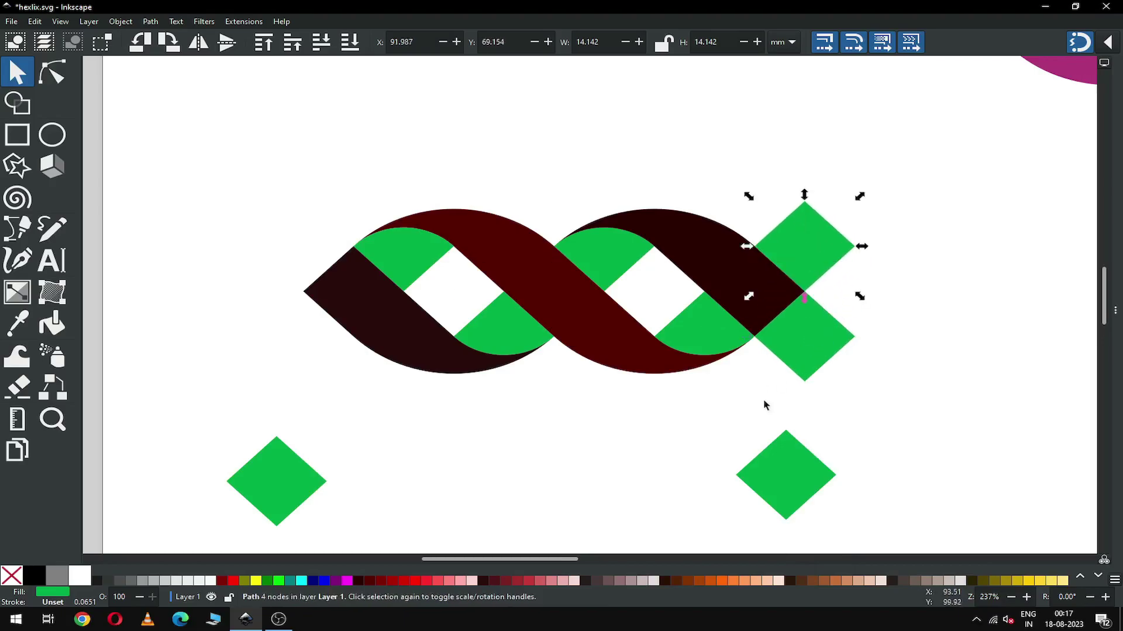
# - Move the two loose diamonds against the upper and lower edges of the twist's left tip
pyautogui.click(270, 483)
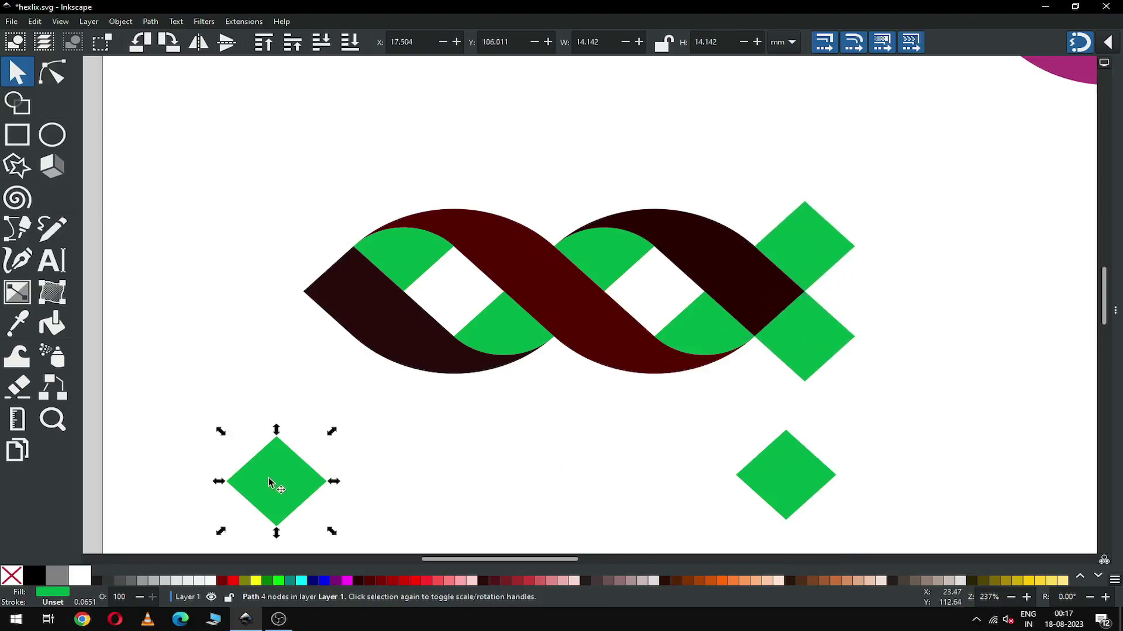
pyautogui.moveTo(269, 483); pyautogui.dragTo(288, 240)
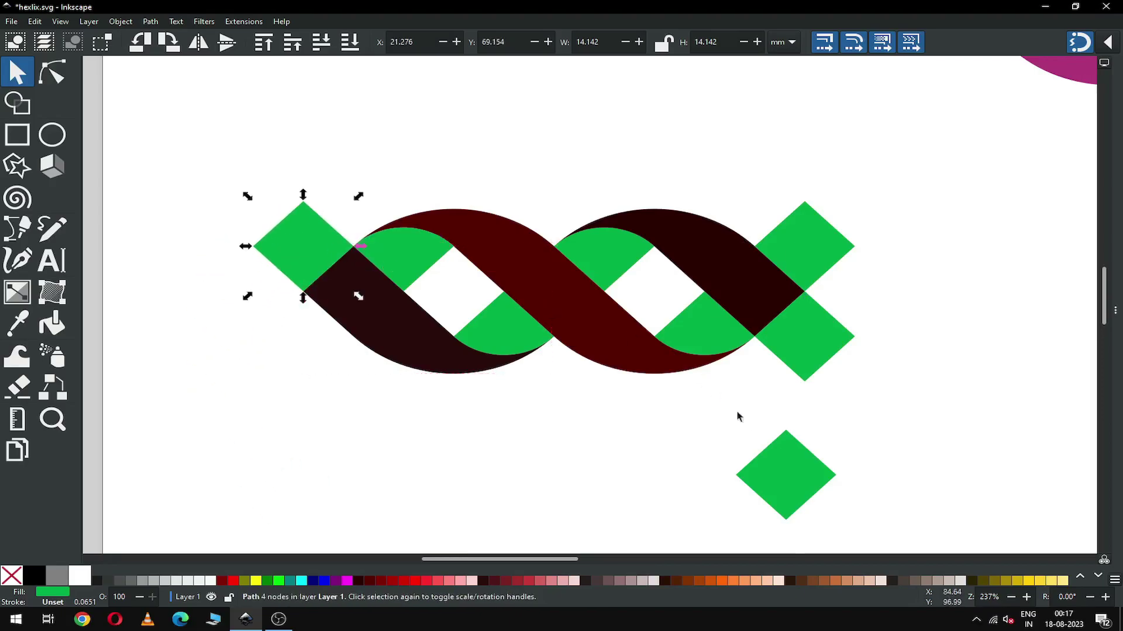
pyautogui.click(778, 471)
pyautogui.moveTo(772, 471); pyautogui.dragTo(316, 331)
pyautogui.click(378, 430)
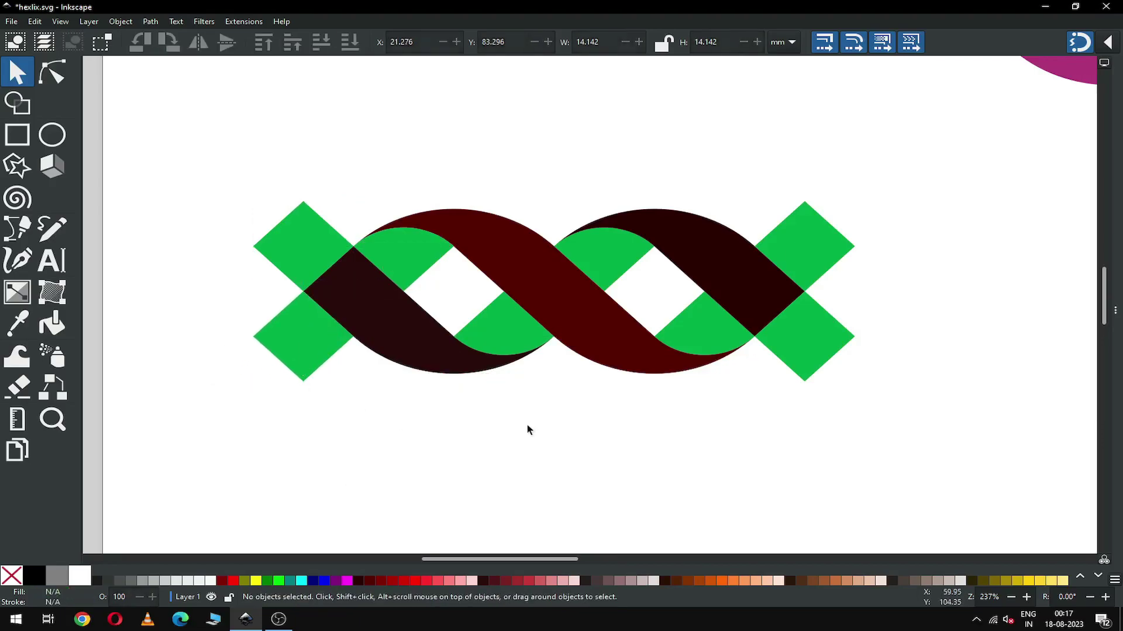
# - Move the two loose purple semicircular caps together to just beyond the twist's right end
pyautogui.press('-')
pyautogui.press('-')
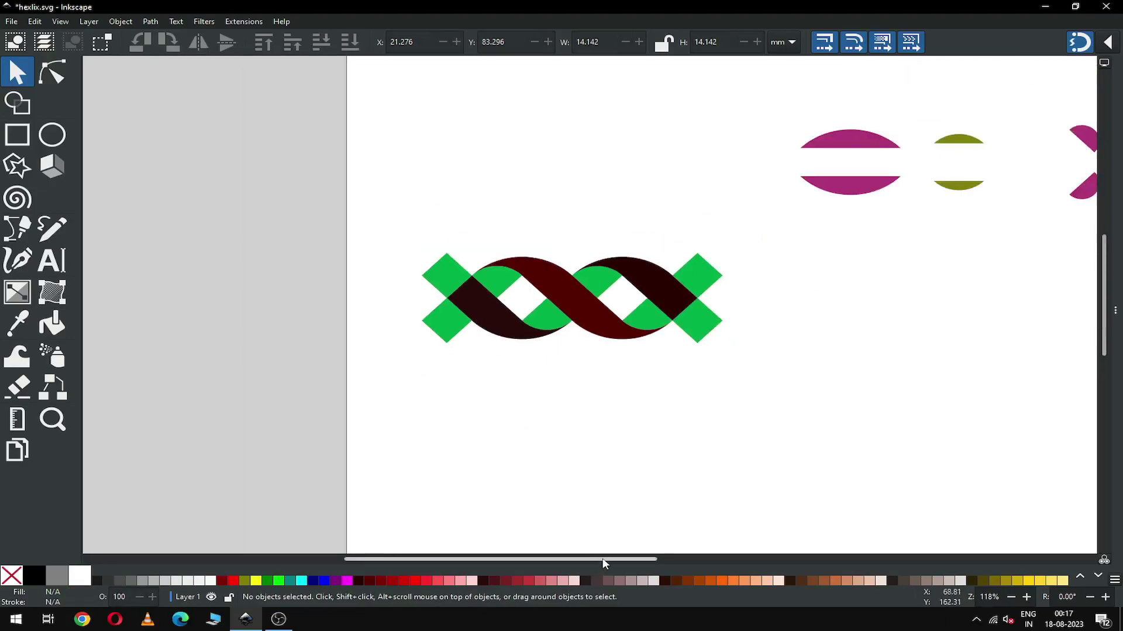
pyautogui.moveTo(614, 558); pyautogui.dragTo(674, 555)
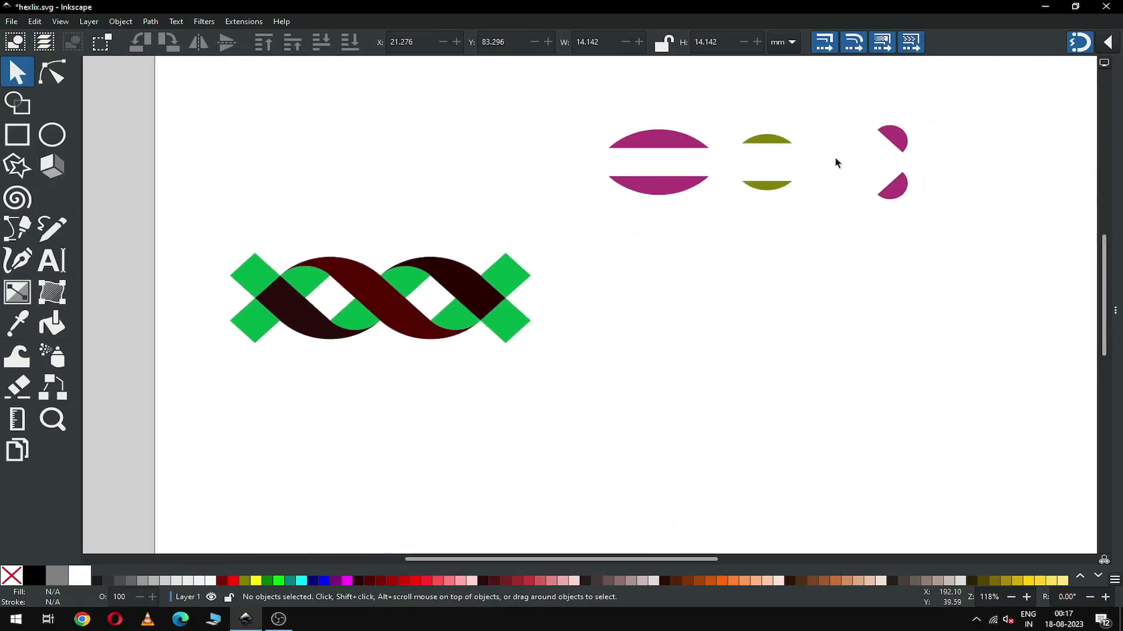
pyautogui.click(892, 139)
pyautogui.keyDown('shift'); pyautogui.click(894, 184); pyautogui.keyUp('shift')
pyautogui.moveTo(895, 182); pyautogui.dragTo(591, 321)
pyautogui.press('z')
pyautogui.moveTo(434, 216); pyautogui.dragTo(618, 389)
pyautogui.click(18, 76)
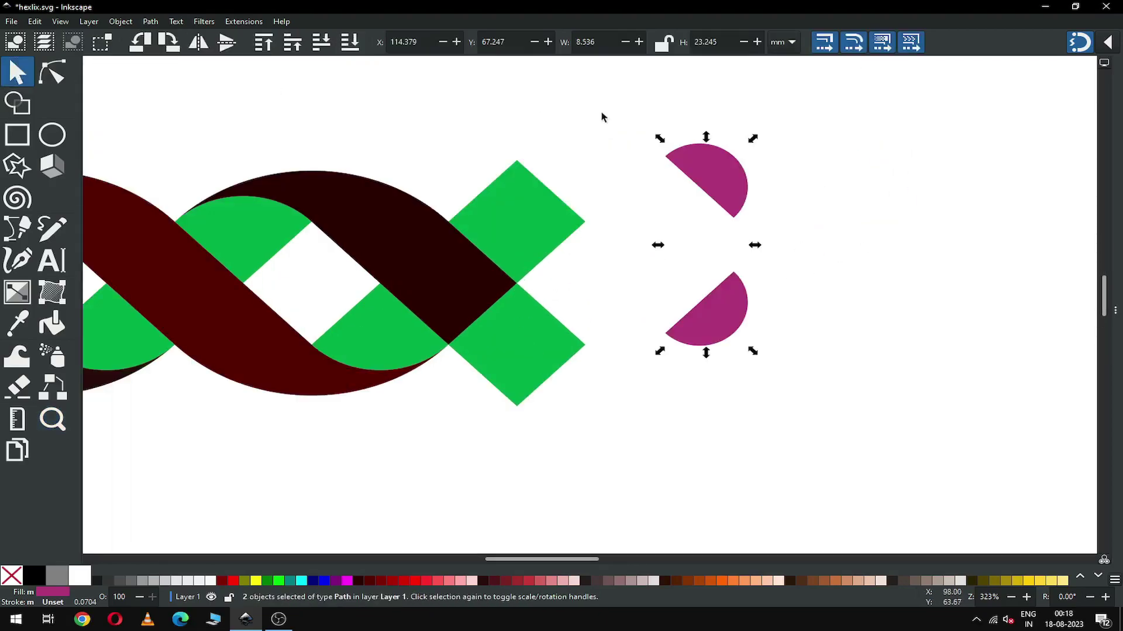
# - Fit the upper purple cap flush against the outer edge of the twist's upper-right green diamond
pyautogui.click(682, 181)
pyautogui.click(719, 181)
pyautogui.moveTo(719, 181); pyautogui.dragTo(550, 174)
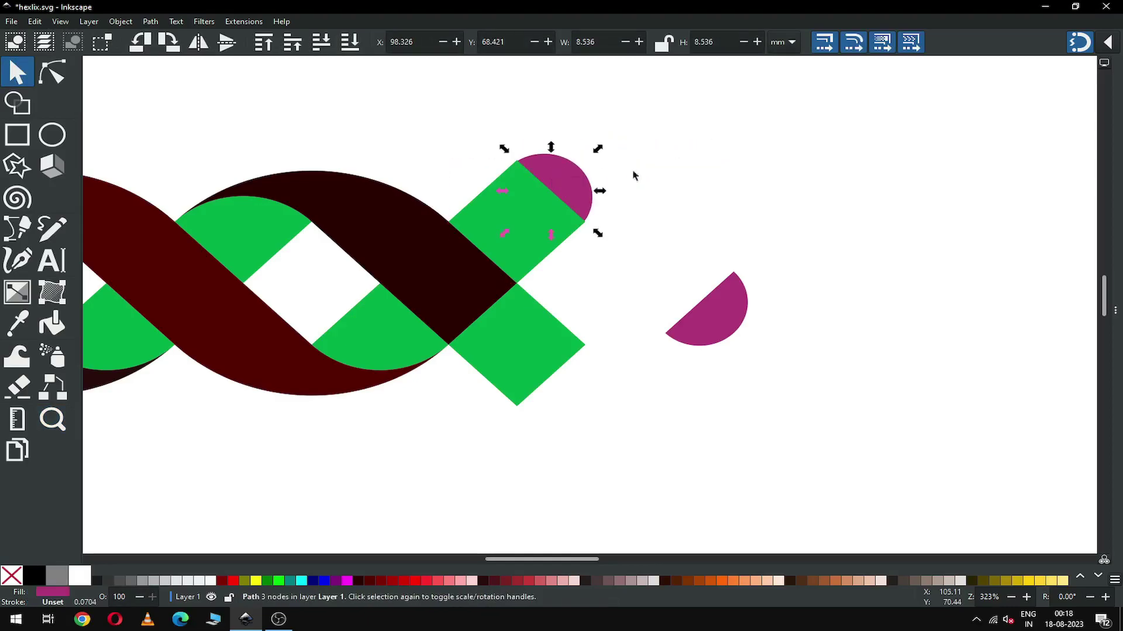
pyautogui.click(637, 173)
pyautogui.press('z')
pyautogui.moveTo(473, 143); pyautogui.dragTo(623, 246)
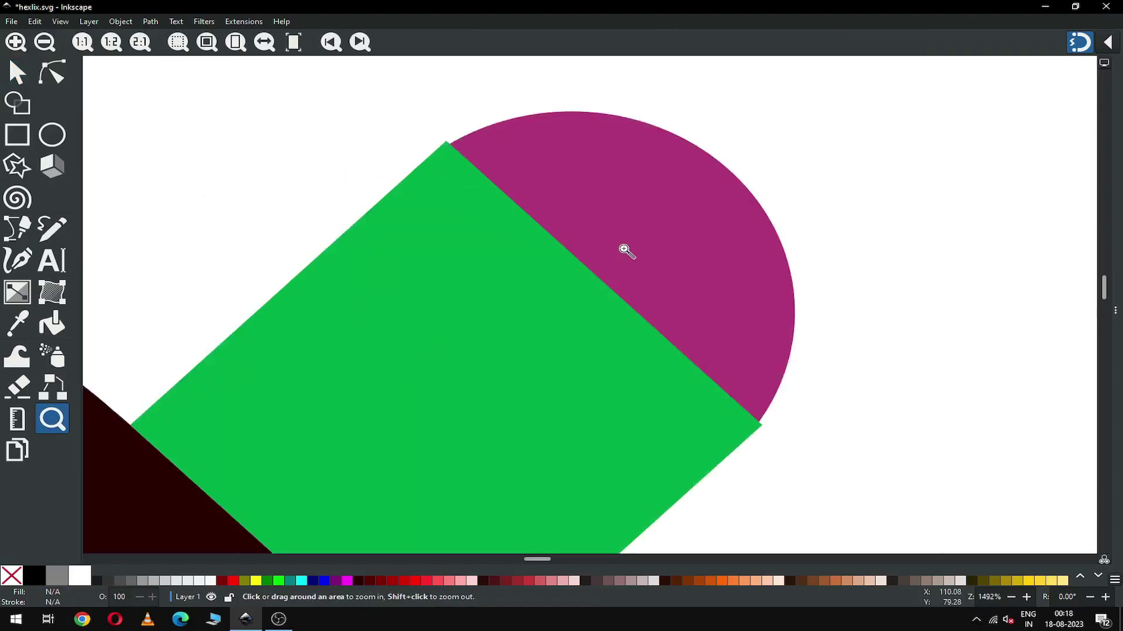
pyautogui.press('s')
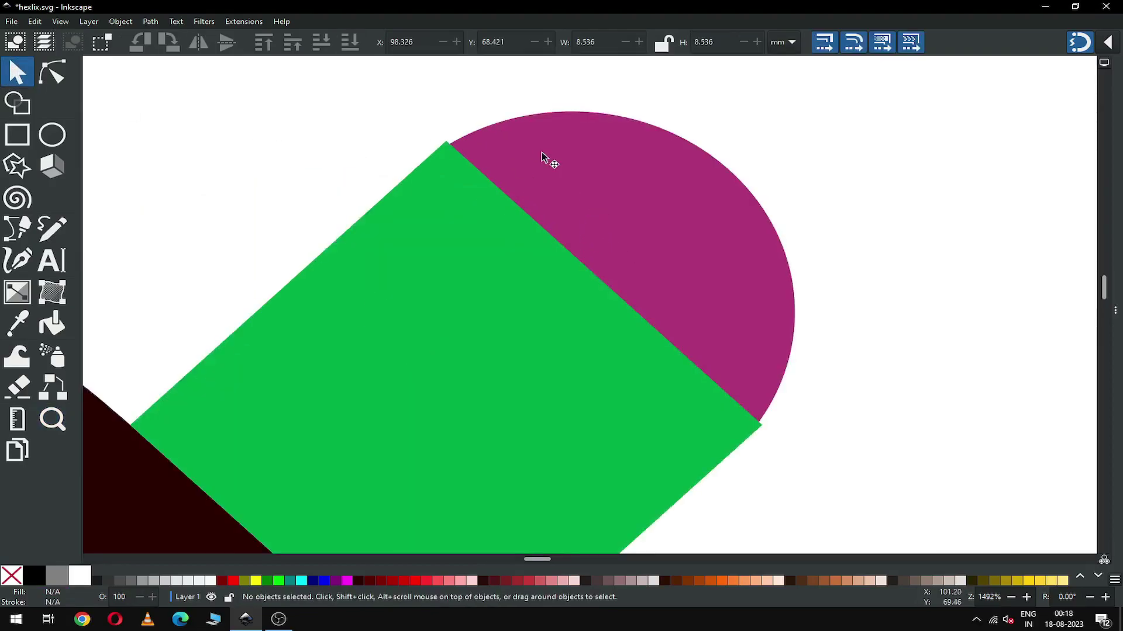
pyautogui.click(541, 152)
pyautogui.moveTo(542, 152); pyautogui.dragTo(568, 131)
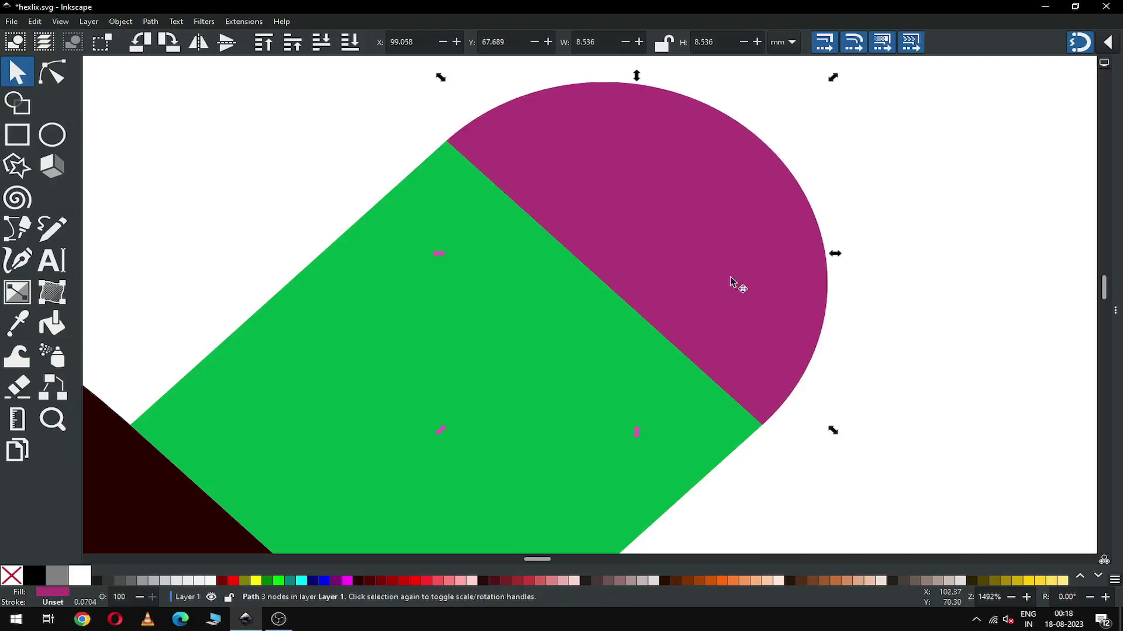
pyautogui.click(877, 351)
# - Place the remaining purple cap against the outer edge of the twist's lower-right green diamond
pyautogui.scroll(-5, 733, 348)
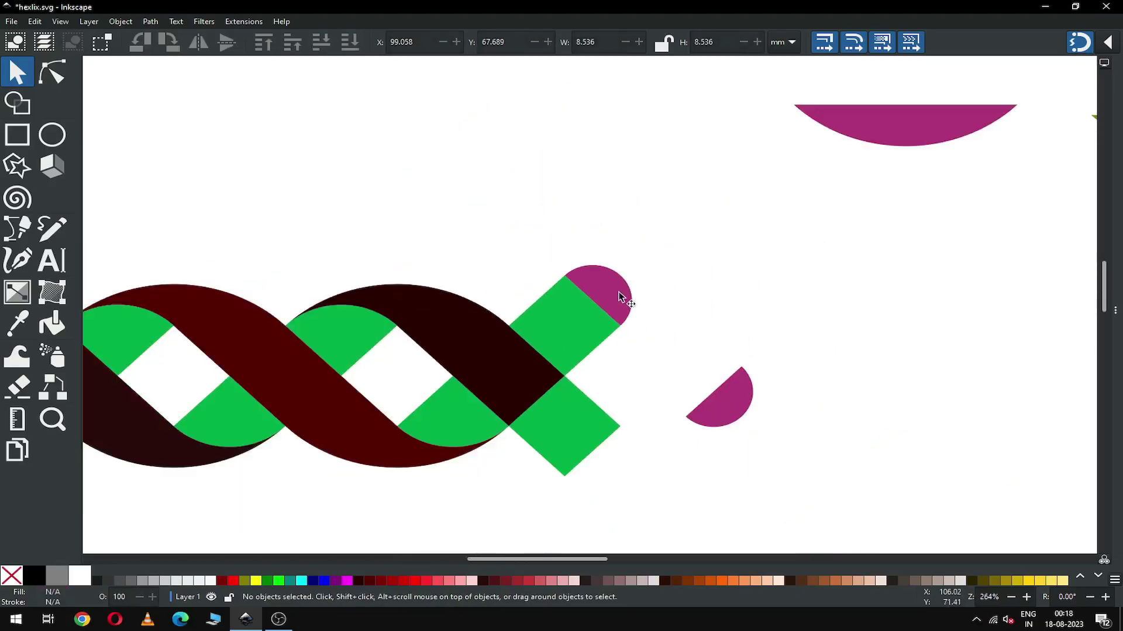
pyautogui.moveTo(705, 417); pyautogui.dragTo(609, 447)
pyautogui.click(727, 449)
# - Duplicate both right-end purple caps, move the copies beyond the twist's left end and flip them horizontally
pyautogui.scroll(-3, 725, 441)
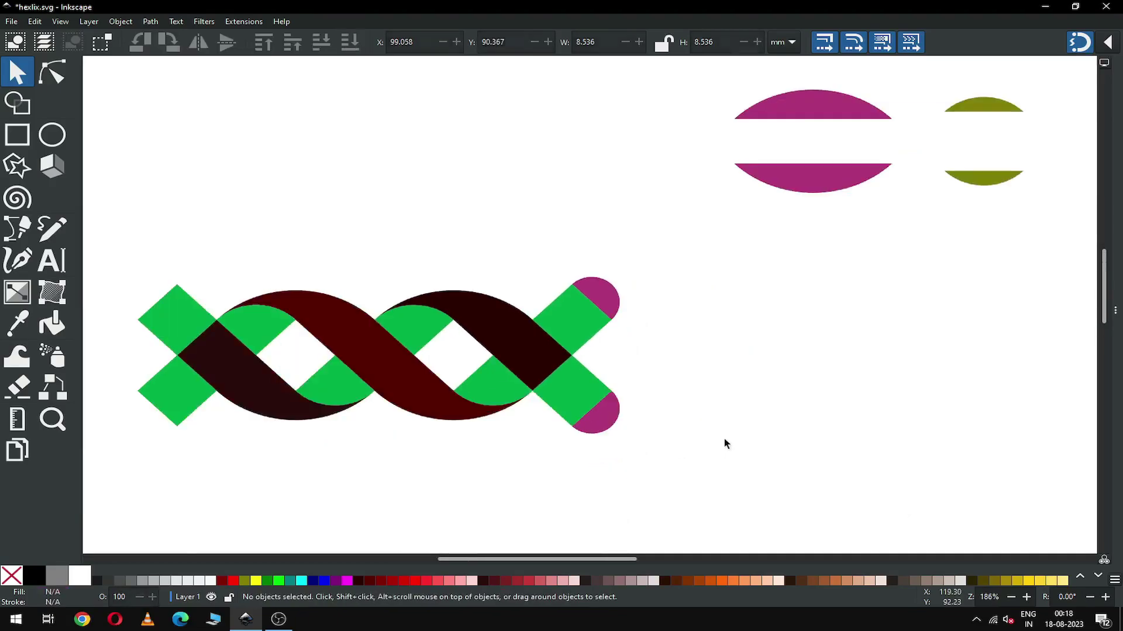
pyautogui.moveTo(576, 276); pyautogui.dragTo(617, 377)
pyautogui.rightClick(594, 363)
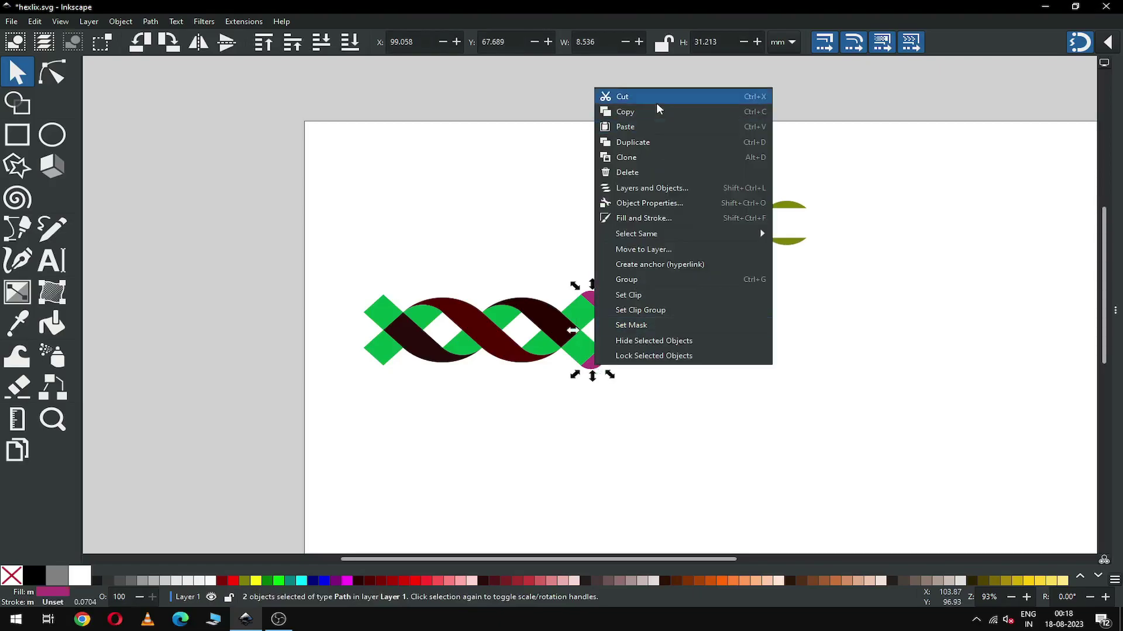
pyautogui.click(650, 145)
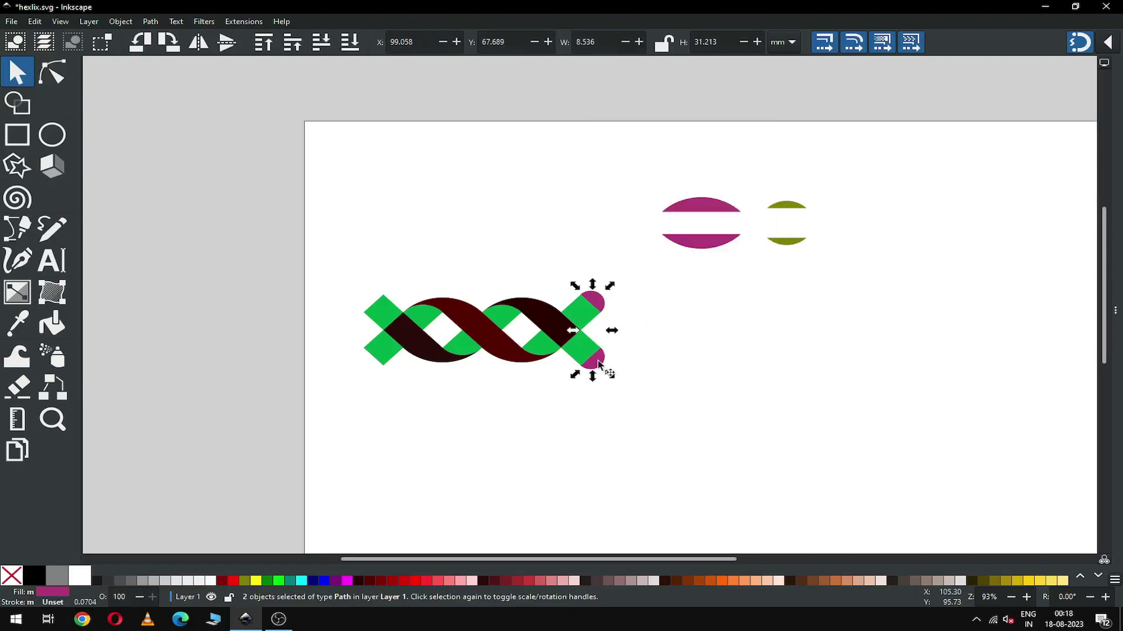
pyautogui.moveTo(599, 362); pyautogui.dragTo(339, 359)
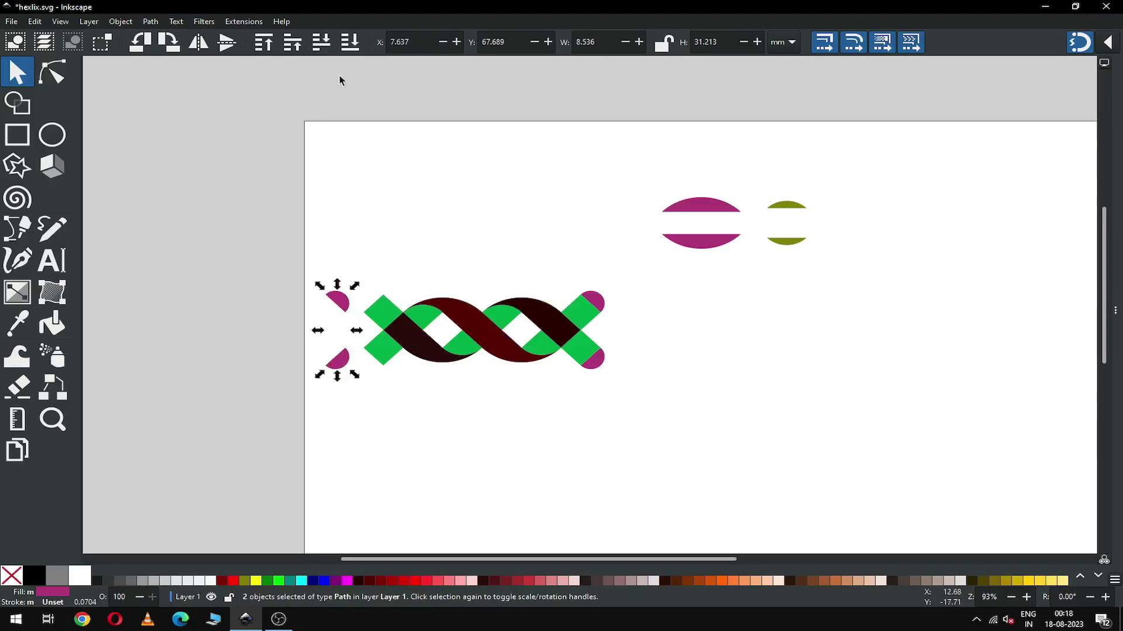
pyautogui.click(201, 49)
# - Fit the flipped pair of purple caps flush against the outer edges of the two left green diamonds
pyautogui.press('z')
pyautogui.moveTo(305, 281); pyautogui.dragTo(526, 378)
pyautogui.doubleClick(16, 76)
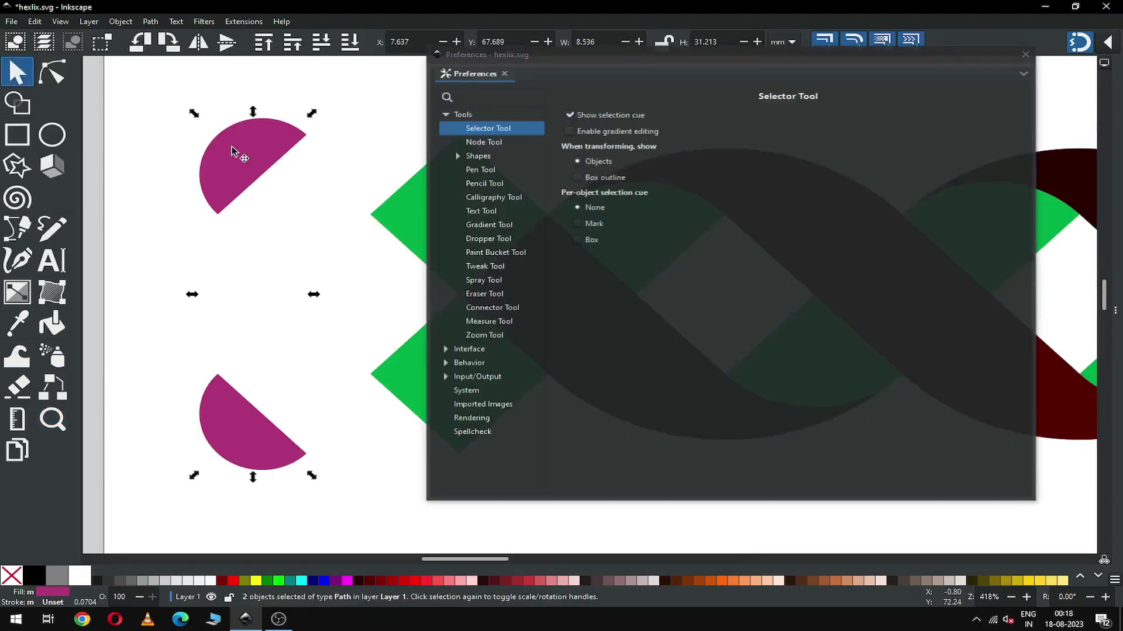
pyautogui.click(1026, 55)
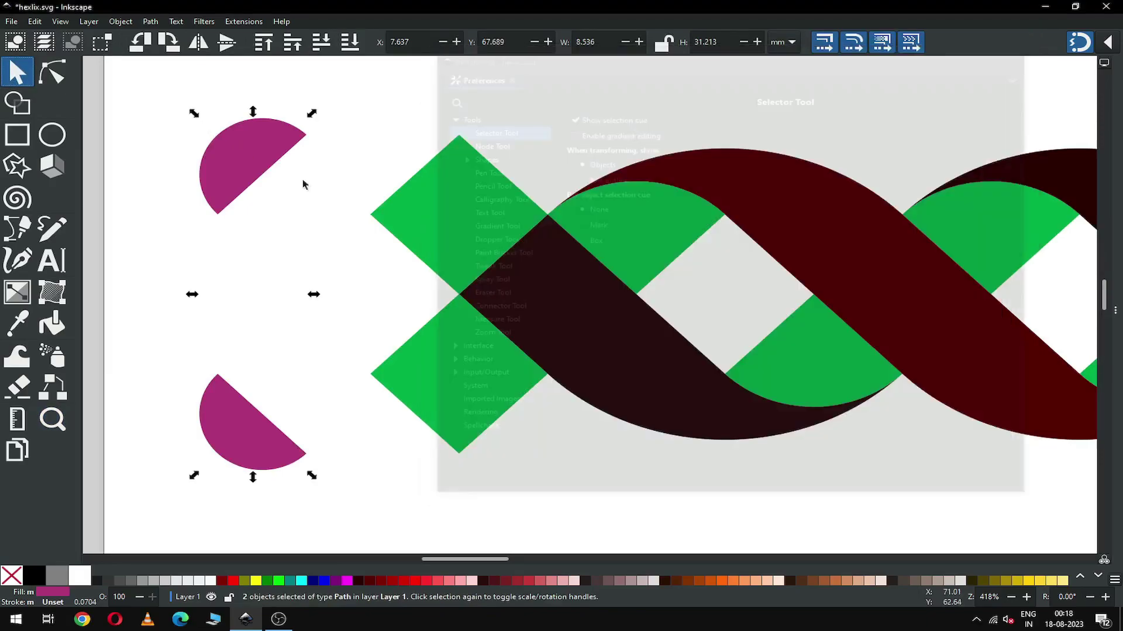
pyautogui.moveTo(268, 156); pyautogui.dragTo(400, 157)
pyautogui.click(303, 316)
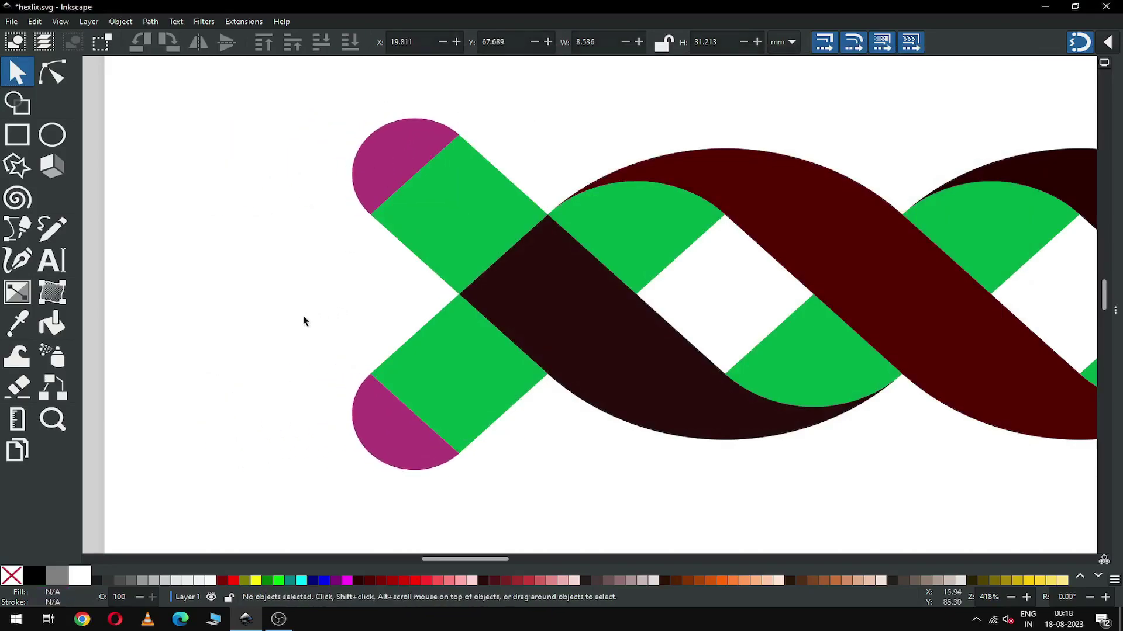
# - Unite the upper-left purple cap, its green diamond and the adjoining very dark reddish-brown strand into one path
pyautogui.press('-')
pyautogui.press('-')
pyautogui.press('-')
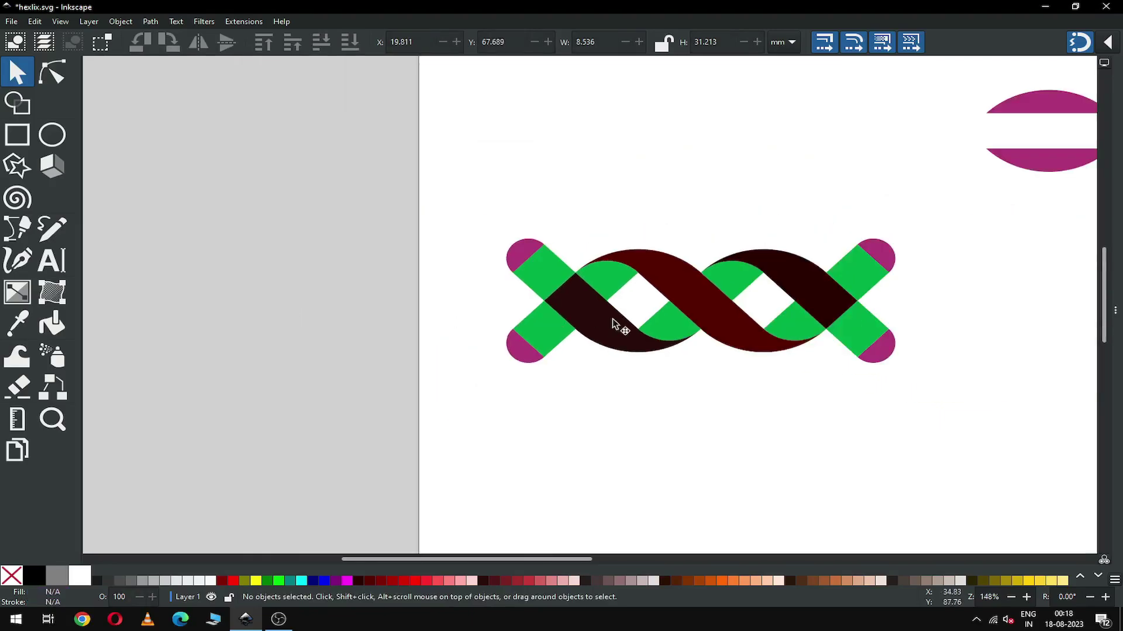
pyautogui.press('z')
pyautogui.moveTo(439, 205); pyautogui.dragTo(999, 384)
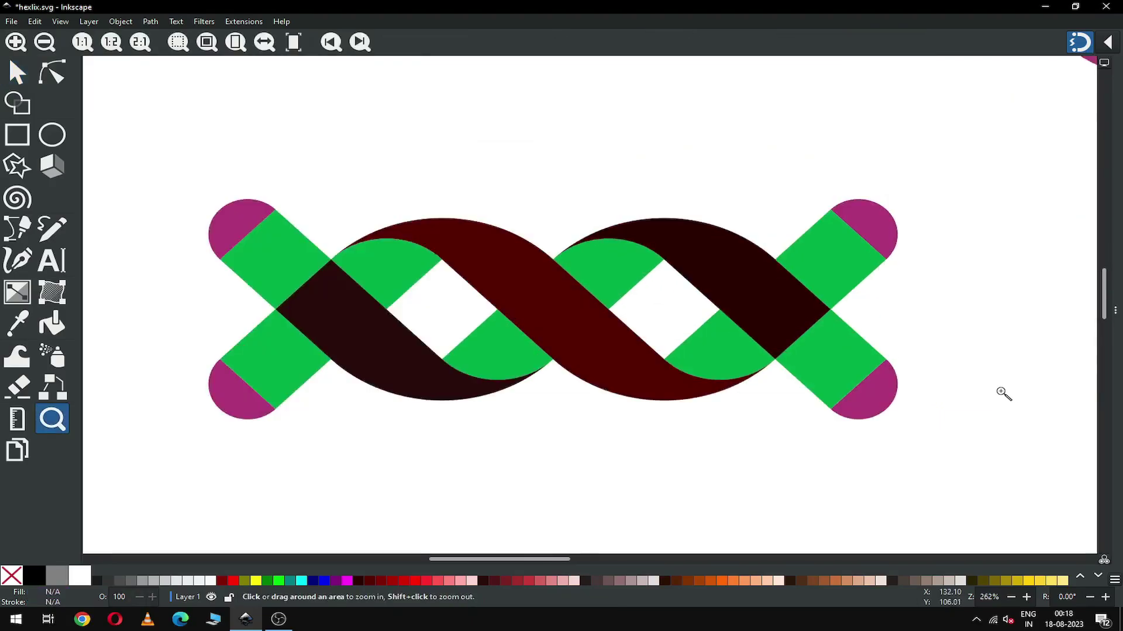
pyautogui.click(18, 81)
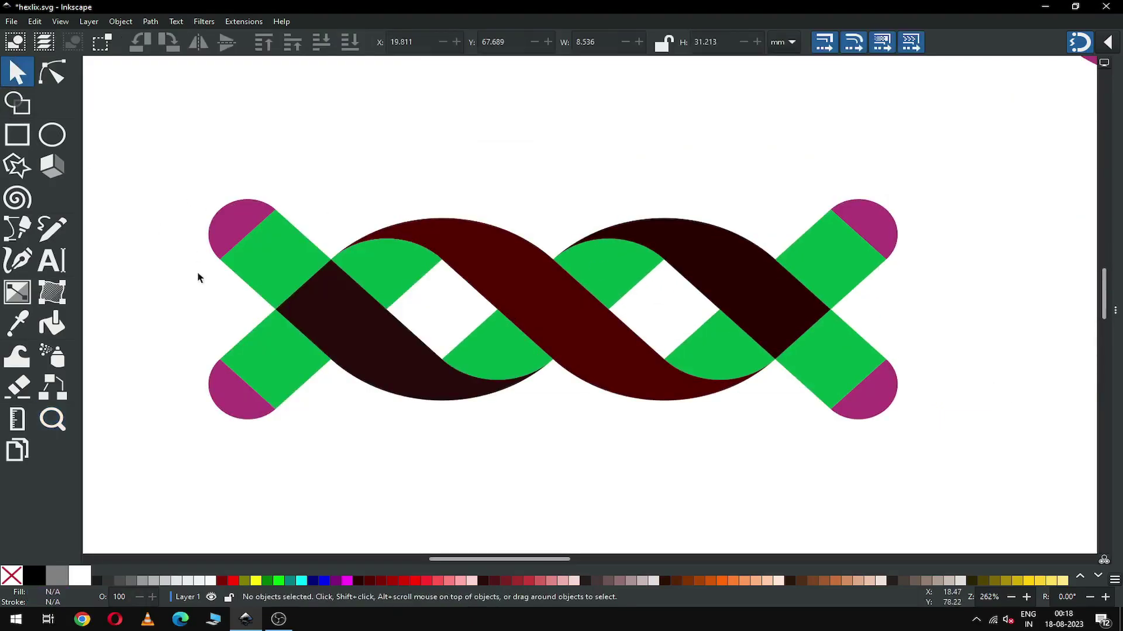
pyautogui.click(230, 220)
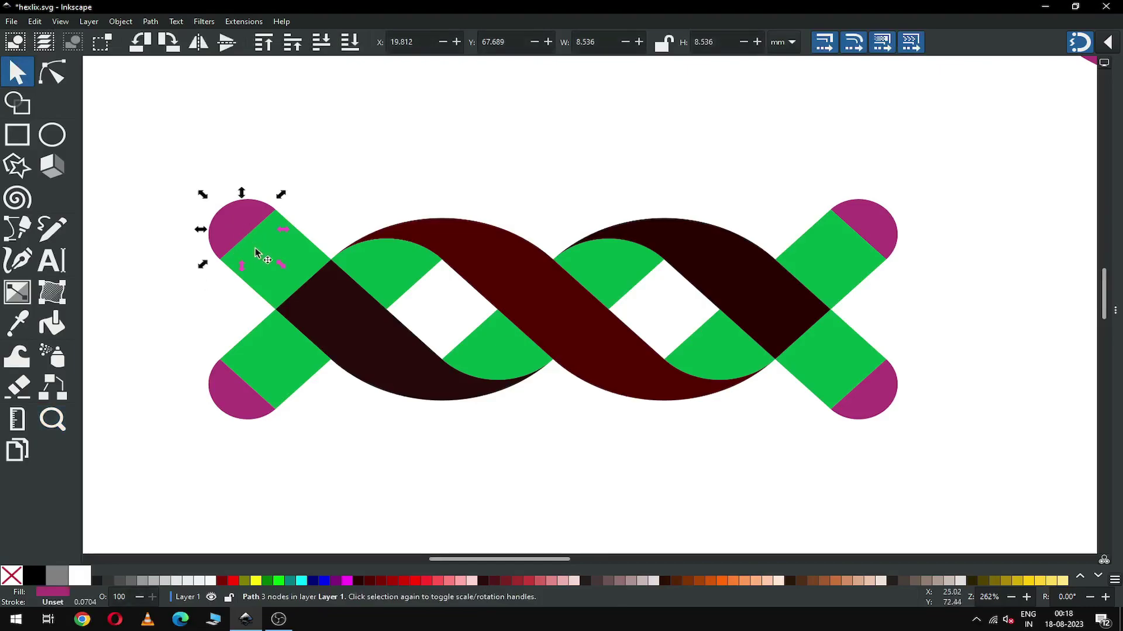
pyautogui.keyDown('shift'); pyautogui.click(271, 270); pyautogui.keyUp('shift')
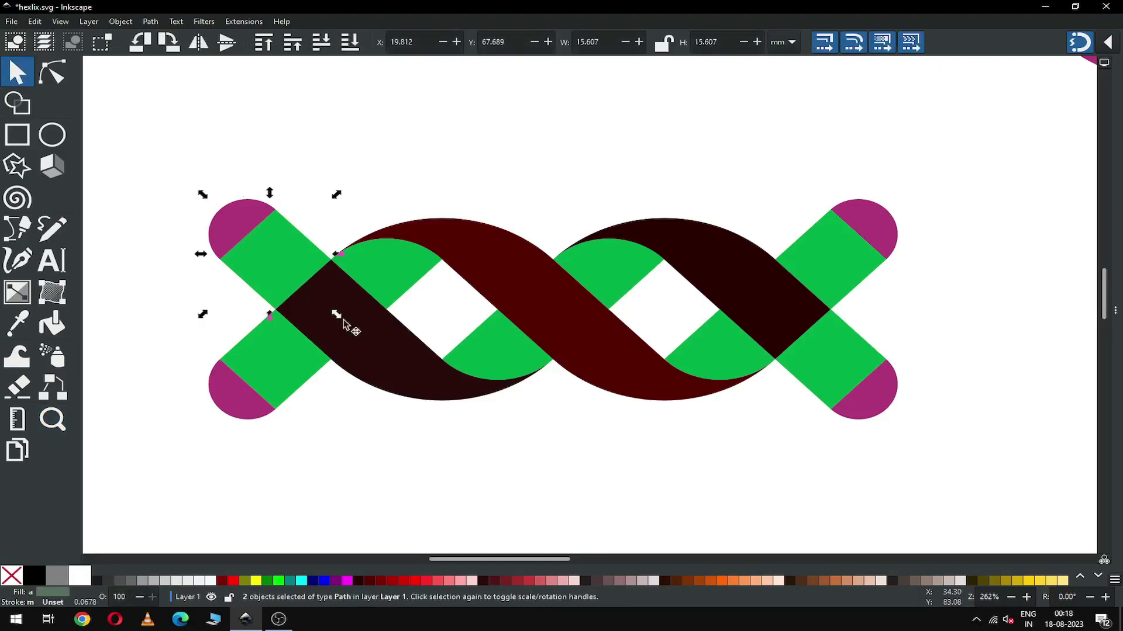
pyautogui.keyDown('shift'); pyautogui.click(374, 354); pyautogui.keyUp('shift')
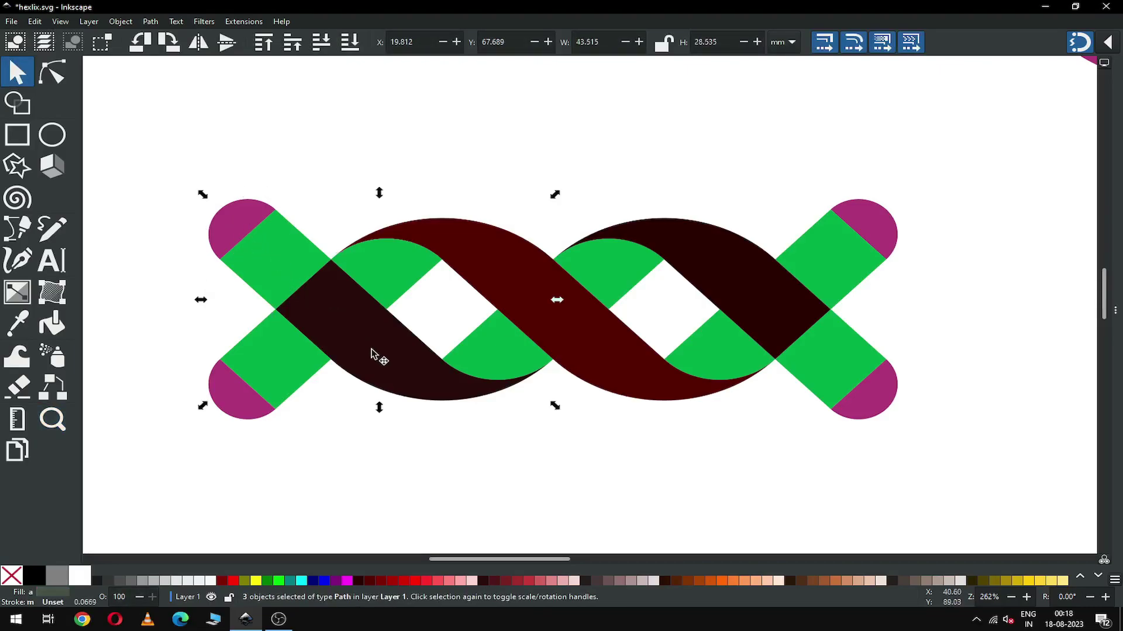
pyautogui.click(151, 21)
pyautogui.click(163, 82)
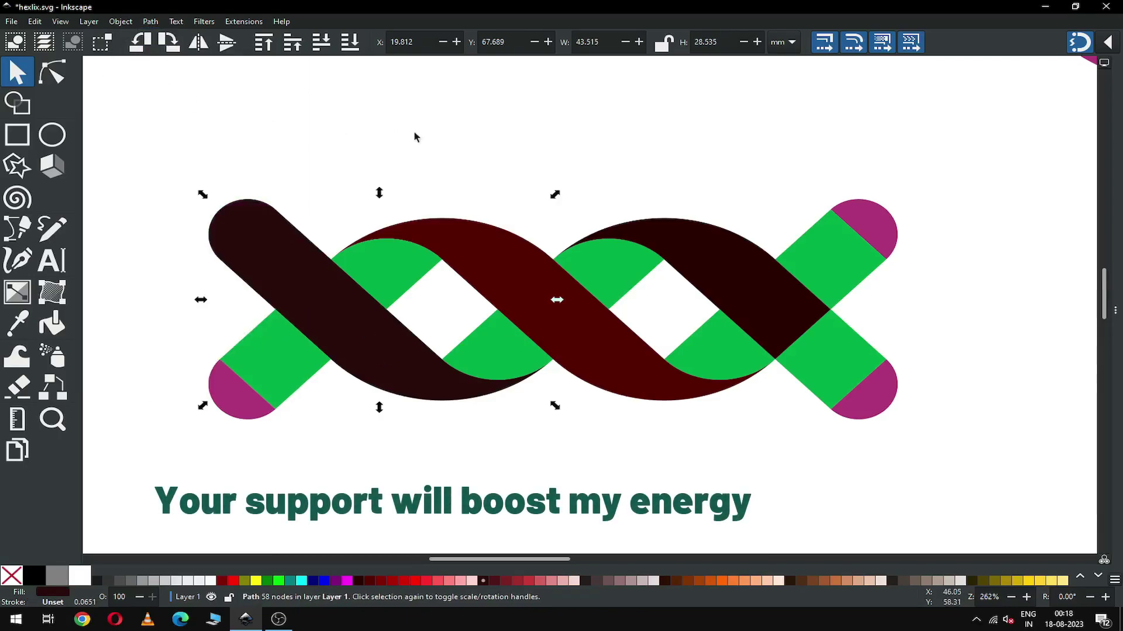
pyautogui.click(416, 135)
# - Unite the lower-left green diamond with its purple cap
pyautogui.click(292, 348)
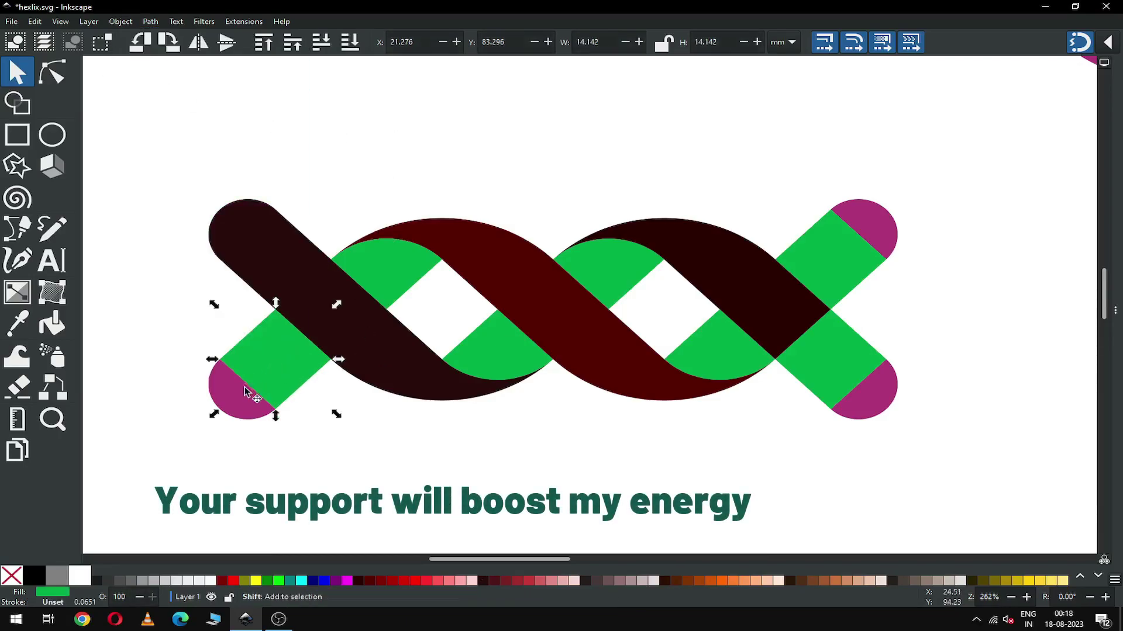
pyautogui.keyDown('shift'); pyautogui.click(232, 398); pyautogui.keyUp('shift')
pyautogui.click(150, 22)
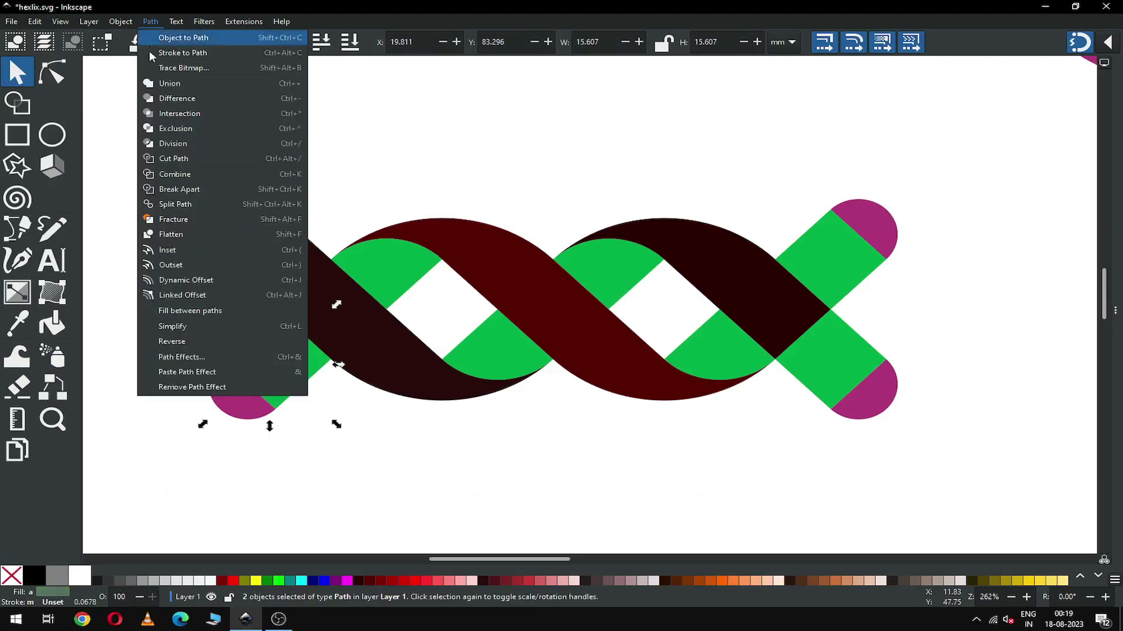
pyautogui.click(154, 83)
pyautogui.click(414, 126)
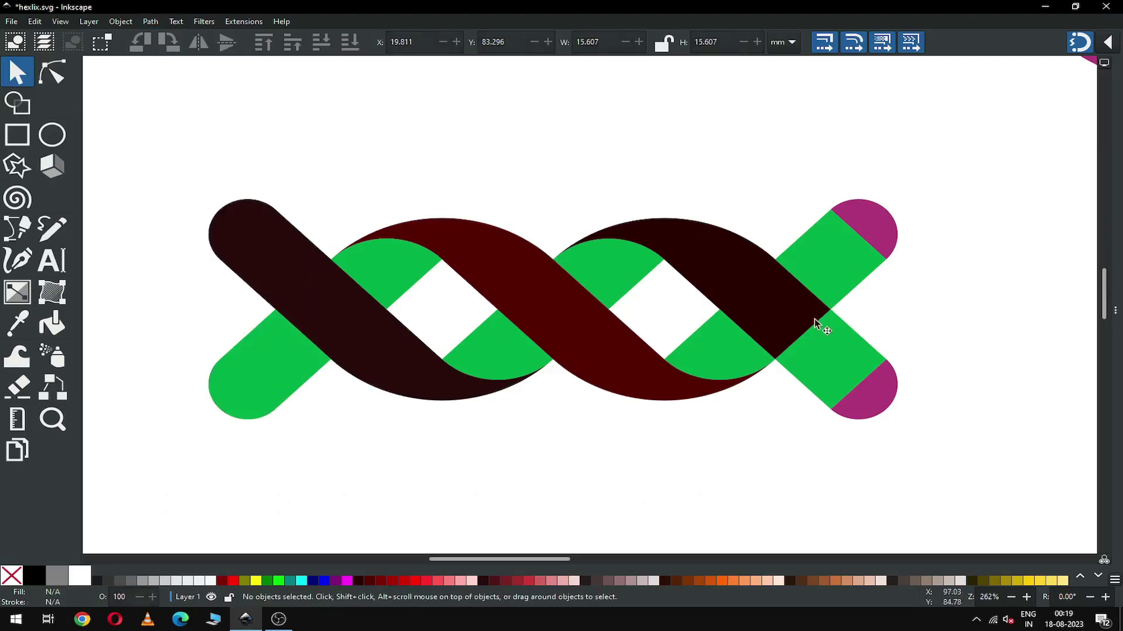
# - Unite the right dark strand with the lower-right green diamond and its purple cap
pyautogui.click(748, 282)
pyautogui.keyDown('shift'); pyautogui.click(824, 365); pyautogui.keyUp('shift')
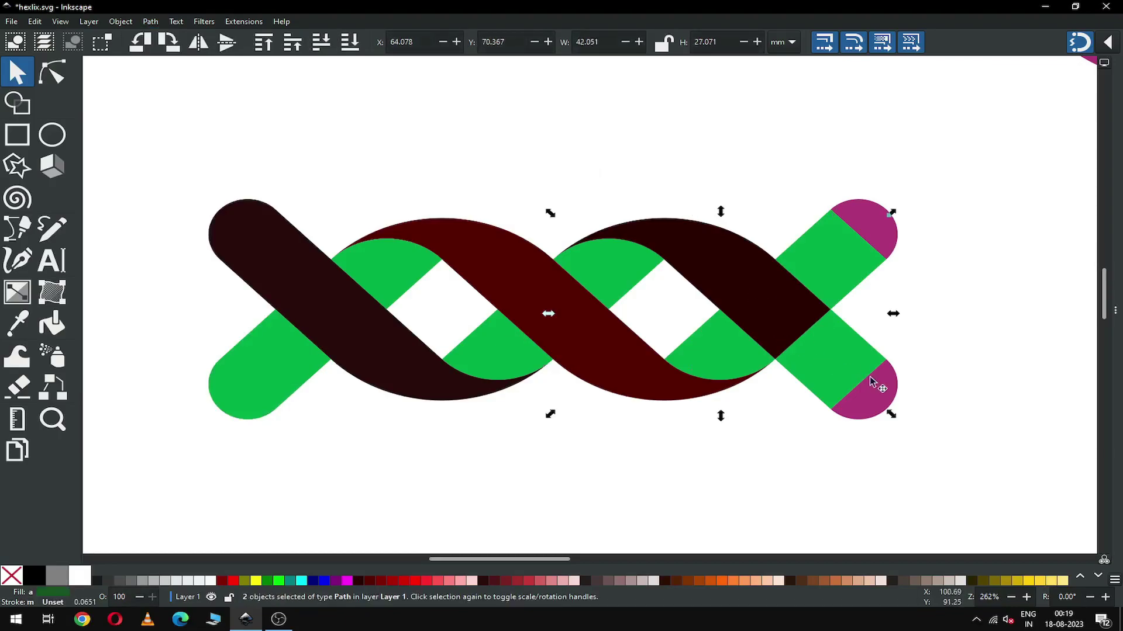
pyautogui.click(150, 22)
pyautogui.click(210, 96)
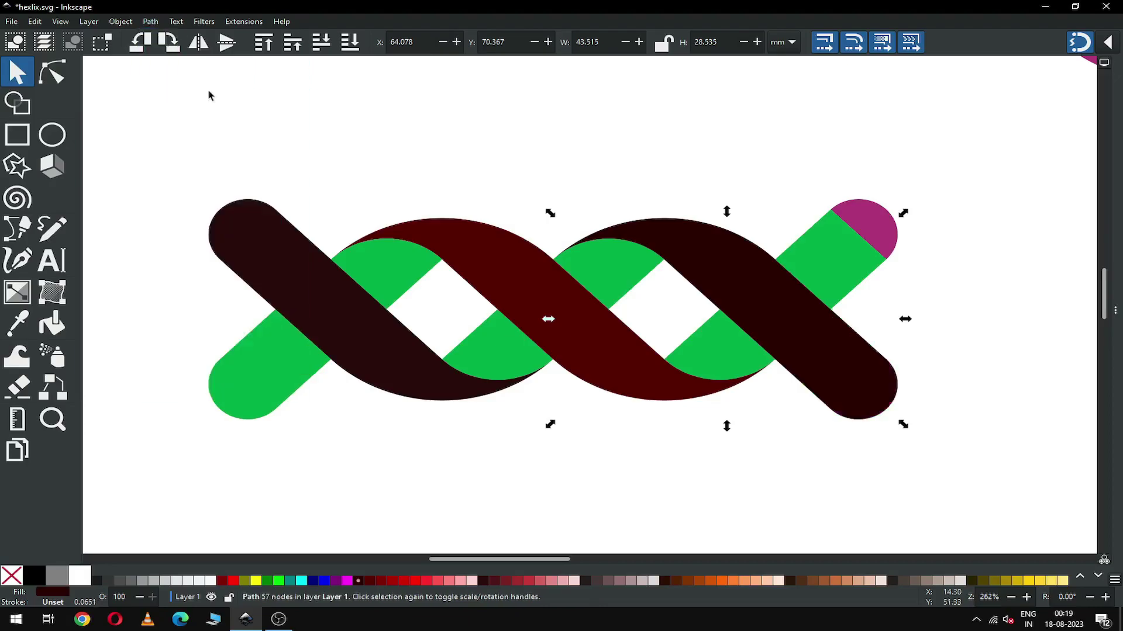
pyautogui.click(669, 130)
# - Unite the upper-right purple cap, its green diamond and the green piece below the right dark strand
pyautogui.click(868, 213)
pyautogui.keyDown('shift'); pyautogui.click(840, 262); pyautogui.keyUp('shift')
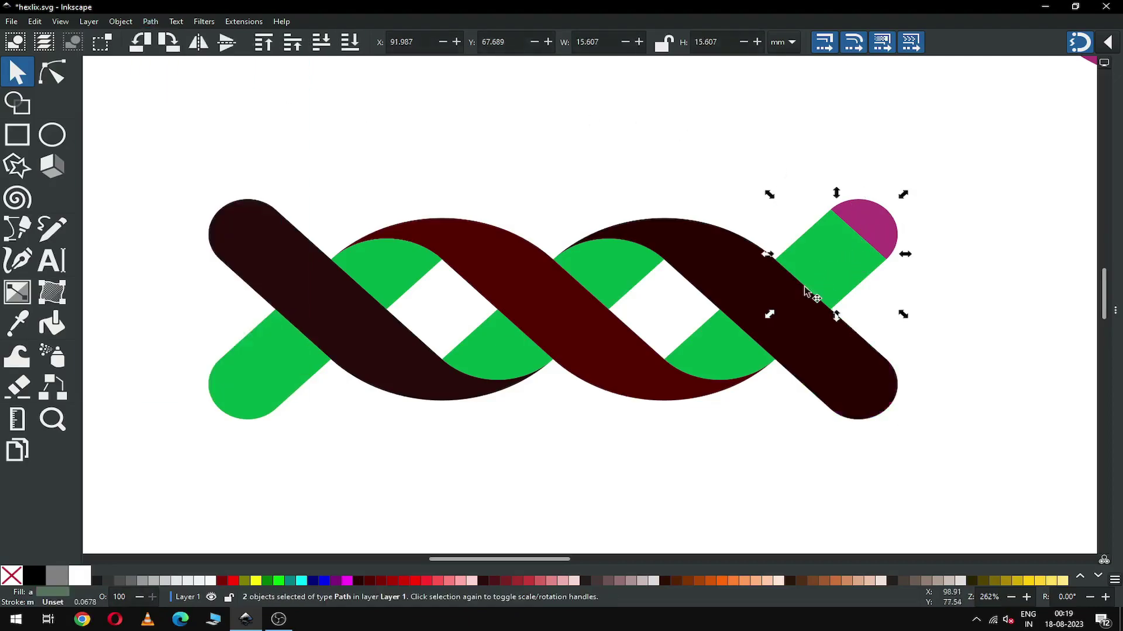
pyautogui.keyDown('shift'); pyautogui.click(724, 349); pyautogui.keyUp('shift')
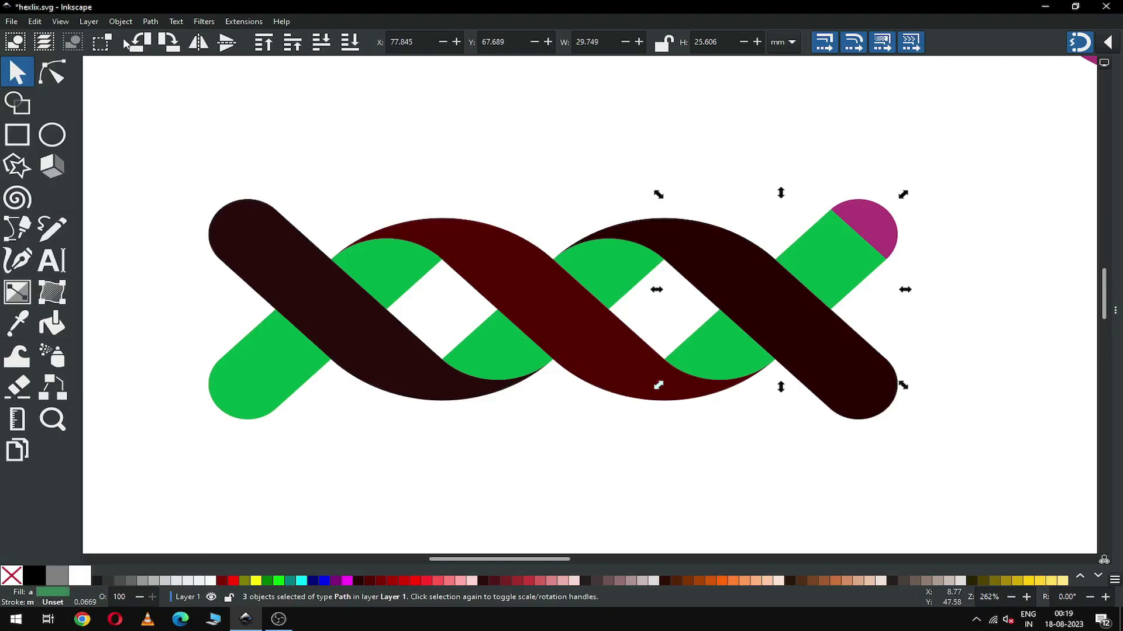
pyautogui.click(150, 22)
pyautogui.click(169, 95)
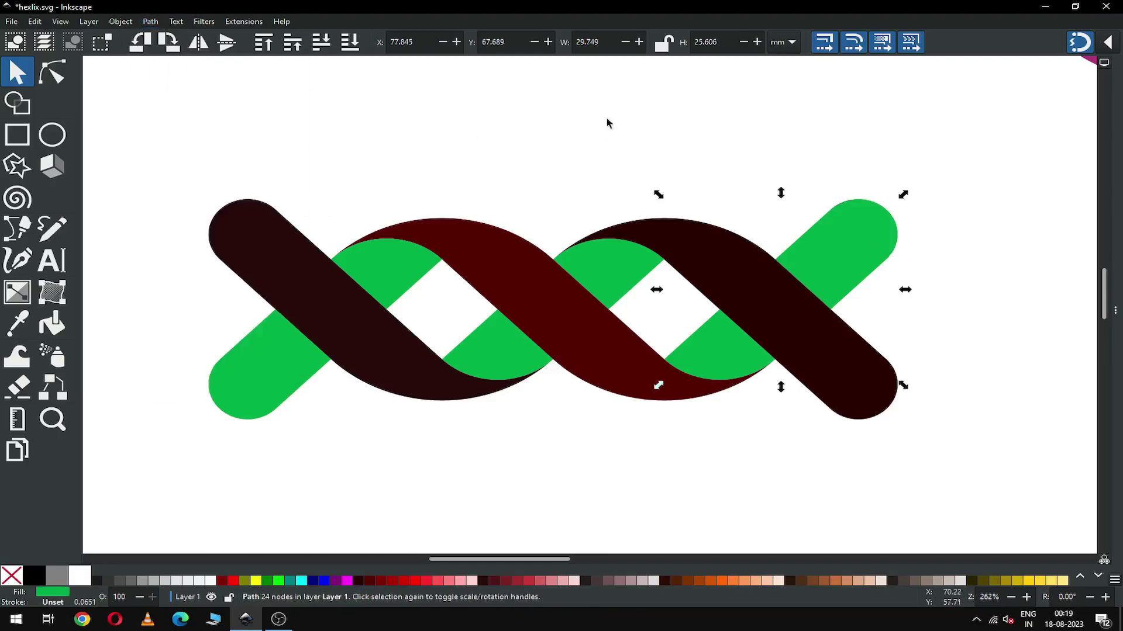
pyautogui.click(573, 157)
# - Delete the four leftover purple and olive arc pieces beside the twist
pyautogui.press('-')
pyautogui.press('-')
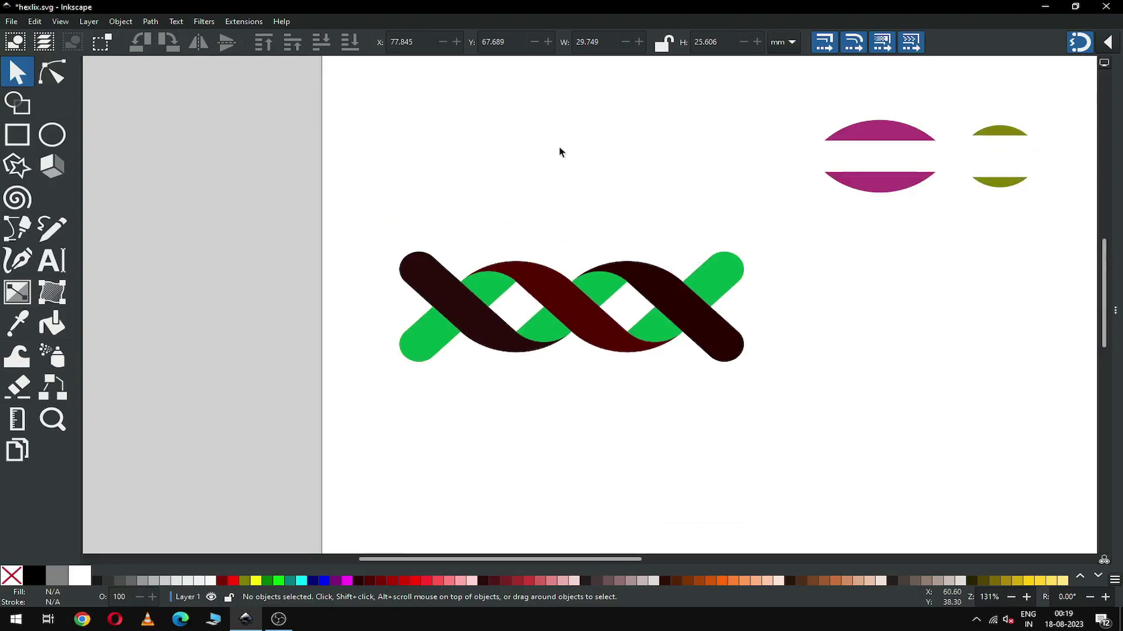
pyautogui.press('-')
pyautogui.moveTo(680, 132); pyautogui.dragTo(947, 254)
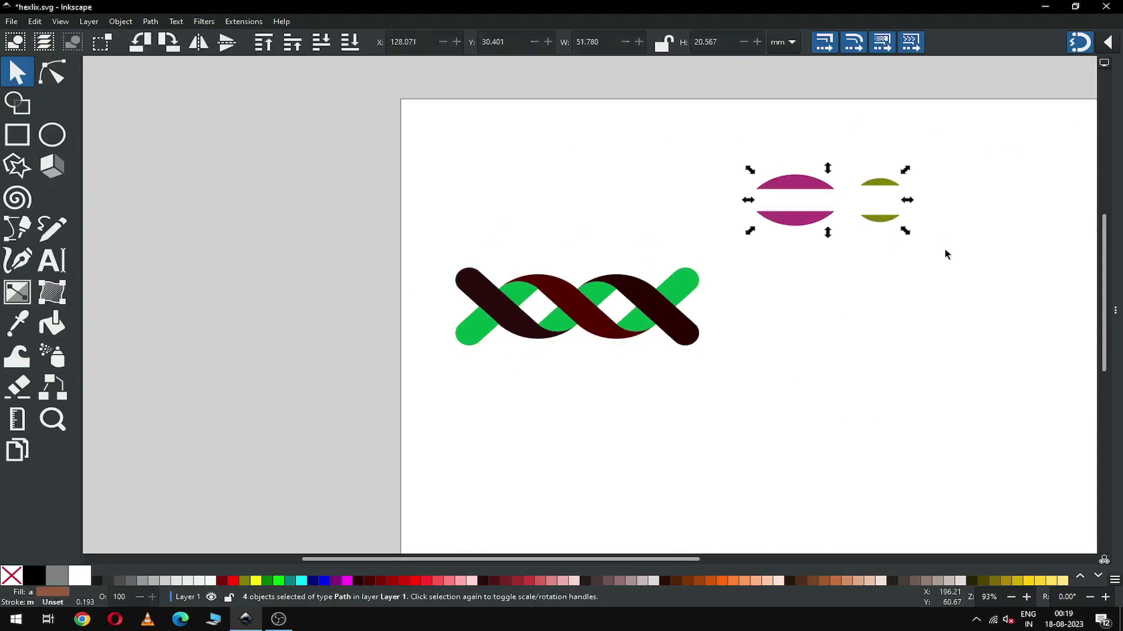
pyautogui.press('Delete')
# - Enlarge the whole twist to about 255 mm wide and 91 mm high, place it across the page and save the document
pyautogui.moveTo(618, 556); pyautogui.dragTo(712, 556)
pyautogui.moveTo(193, 230); pyautogui.dragTo(557, 396)
pyautogui.moveTo(485, 349); pyautogui.dragTo(897, 438)
pyautogui.moveTo(756, 388); pyautogui.dragTo(817, 356)
pyautogui.moveTo(889, 428); pyautogui.dragTo(952, 459)
pyautogui.click(808, 460)
pyautogui.hotkey('ctrl', 's')
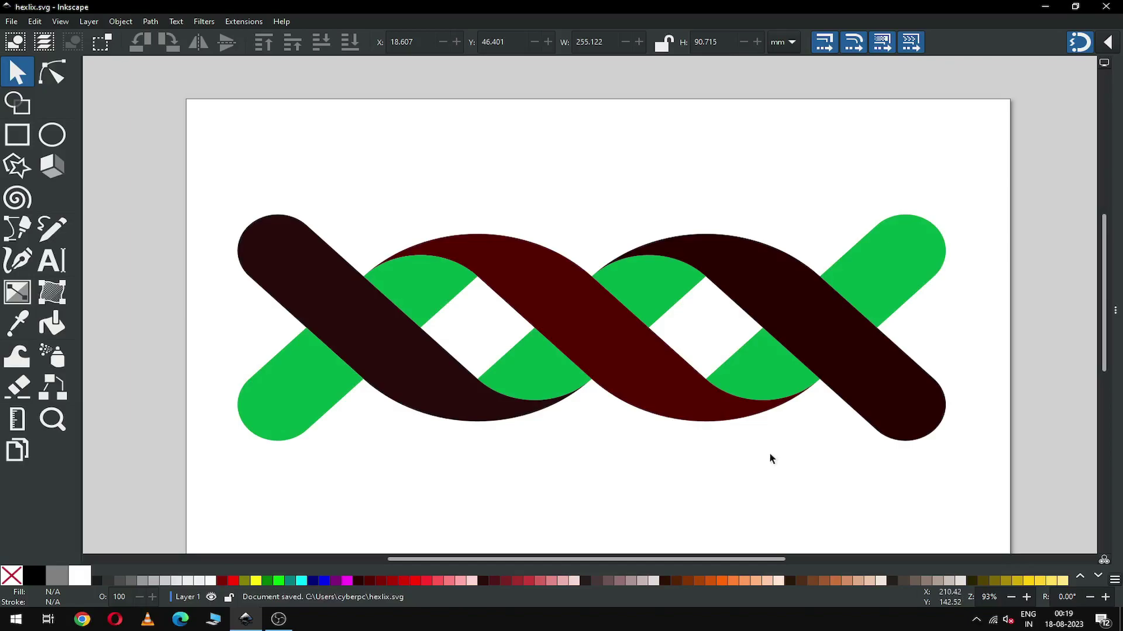
# - Undo the last enlargement of the twist
pyautogui.click(280, 403)
pyautogui.keyDown('shift'); pyautogui.click(440, 304); pyautogui.keyUp('shift')
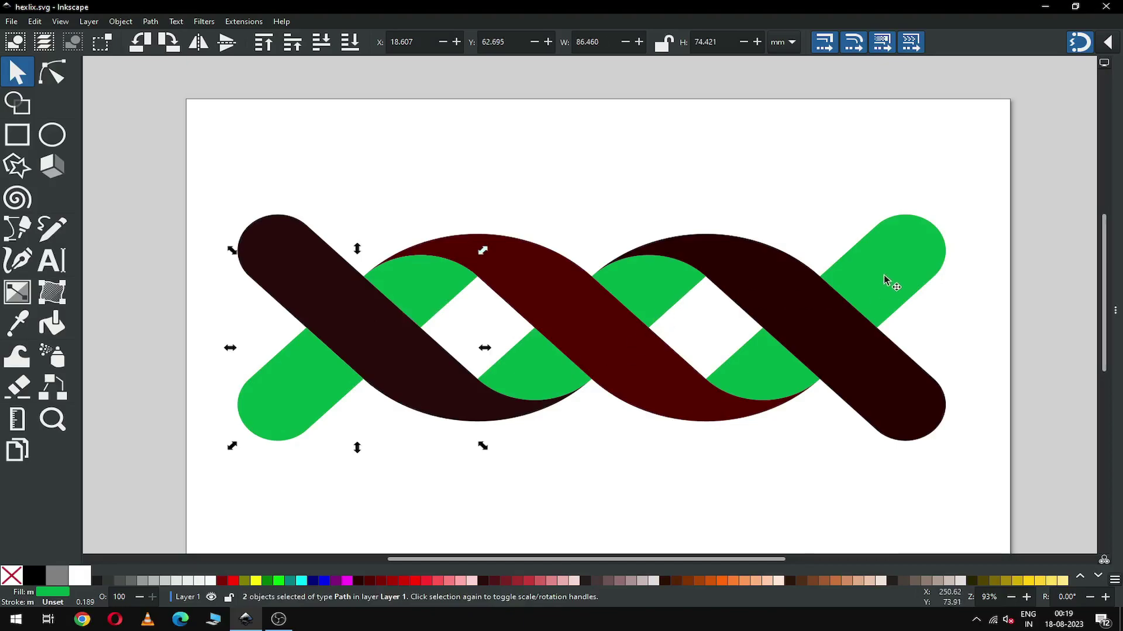
pyautogui.hotkey('ctrl', 'z')
pyautogui.moveTo(557, 559); pyautogui.dragTo(584, 559)
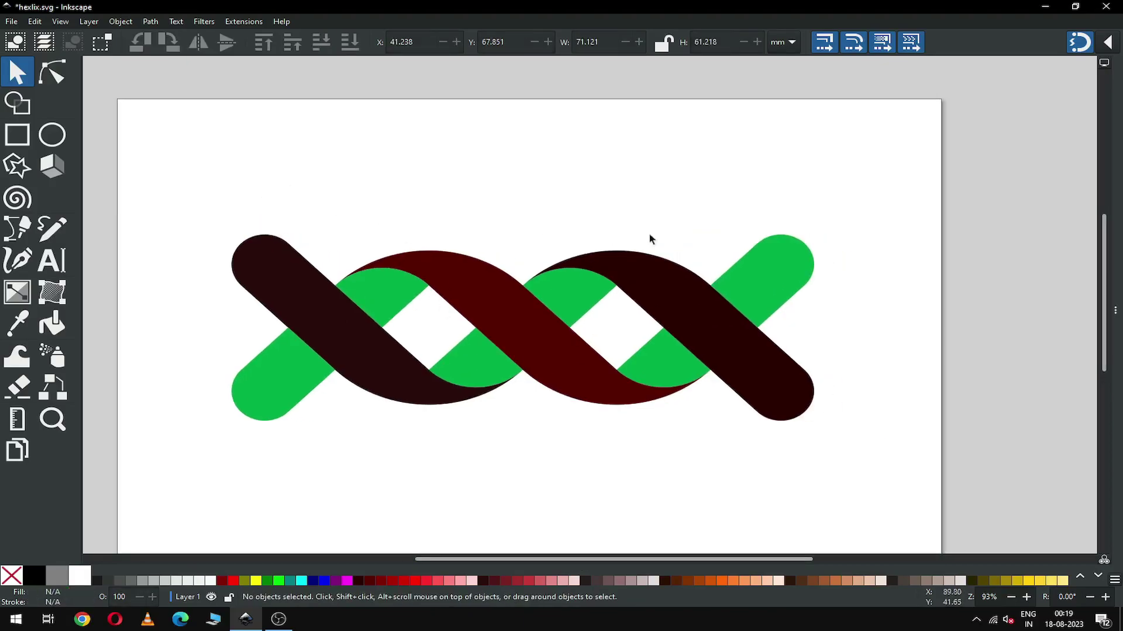
# - Save the document and unite the lower-left green cap with the green piece above the left dark strand
pyautogui.hotkey('ctrl', 's')
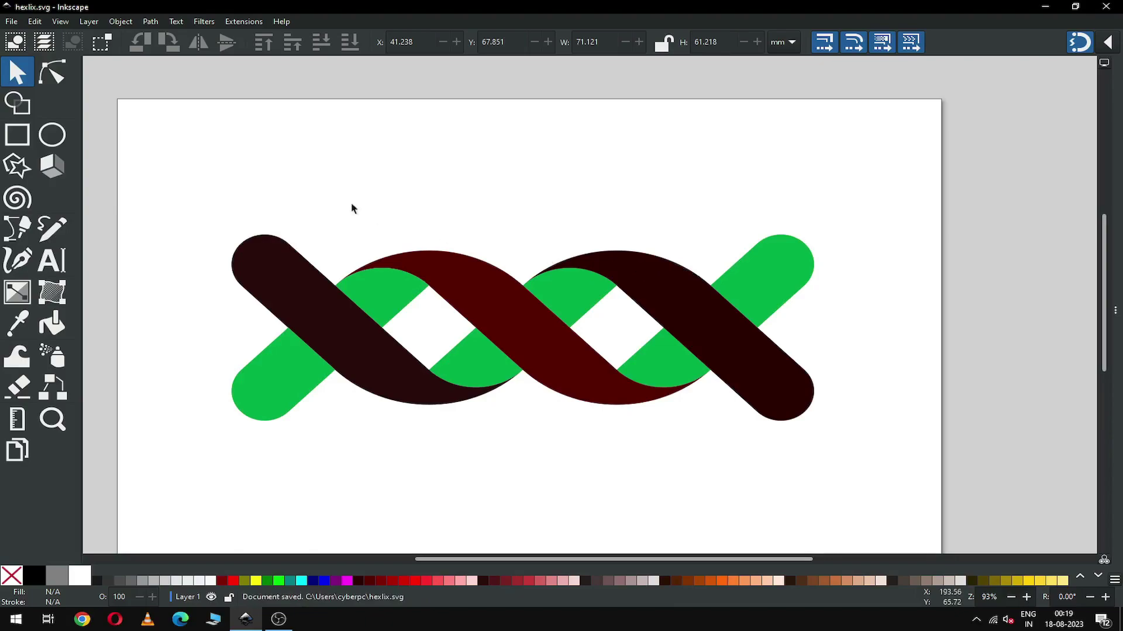
pyautogui.click(285, 384)
pyautogui.keyDown('shift'); pyautogui.click(391, 304); pyautogui.keyUp('shift')
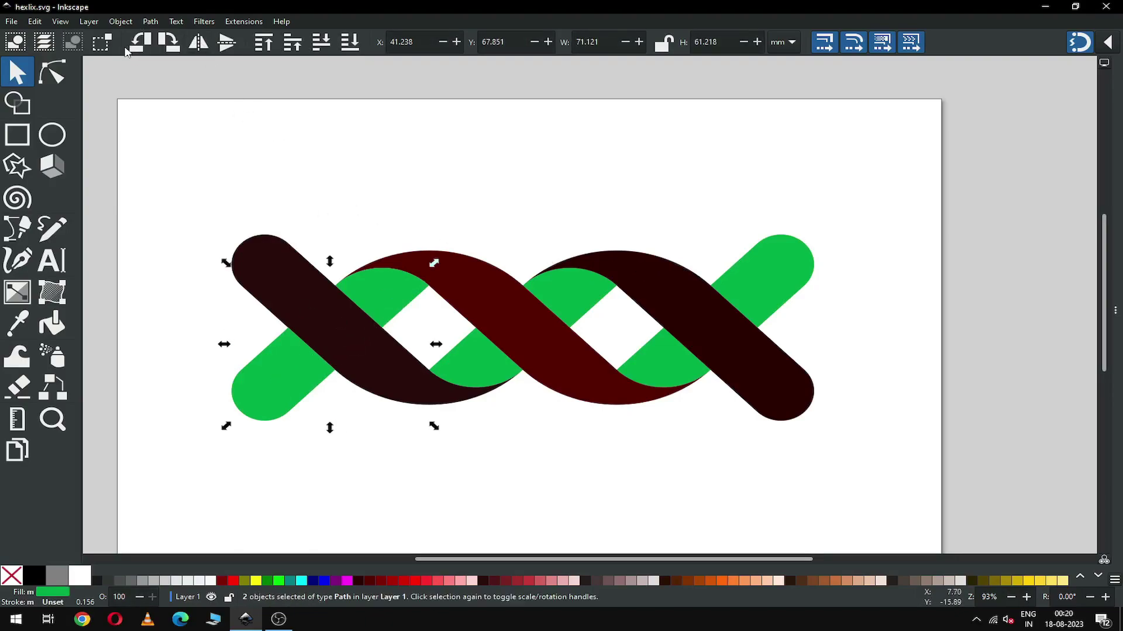
pyautogui.click(149, 22)
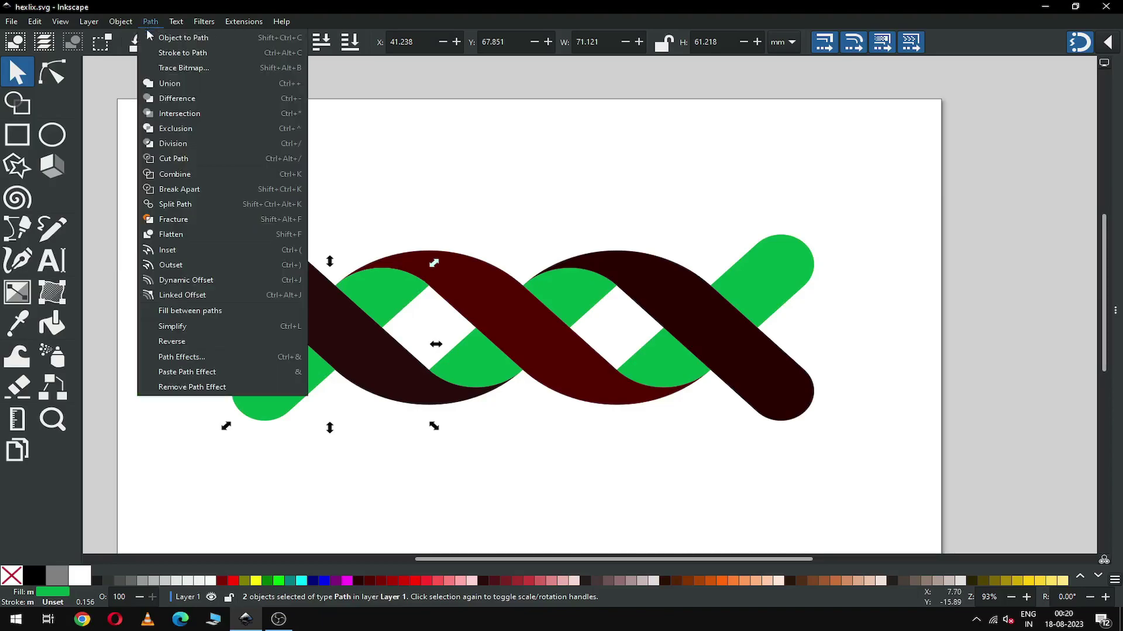
pyautogui.click(157, 84)
pyautogui.click(451, 202)
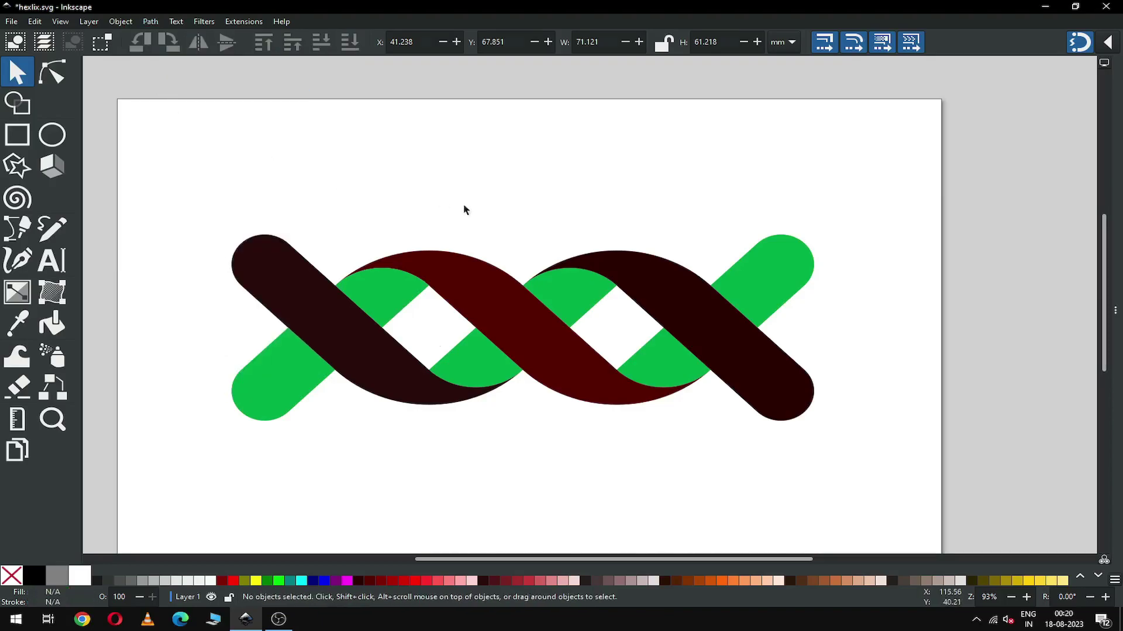
# - Fill all three green strand sections of the twist with 40% Gray
pyautogui.click(579, 296)
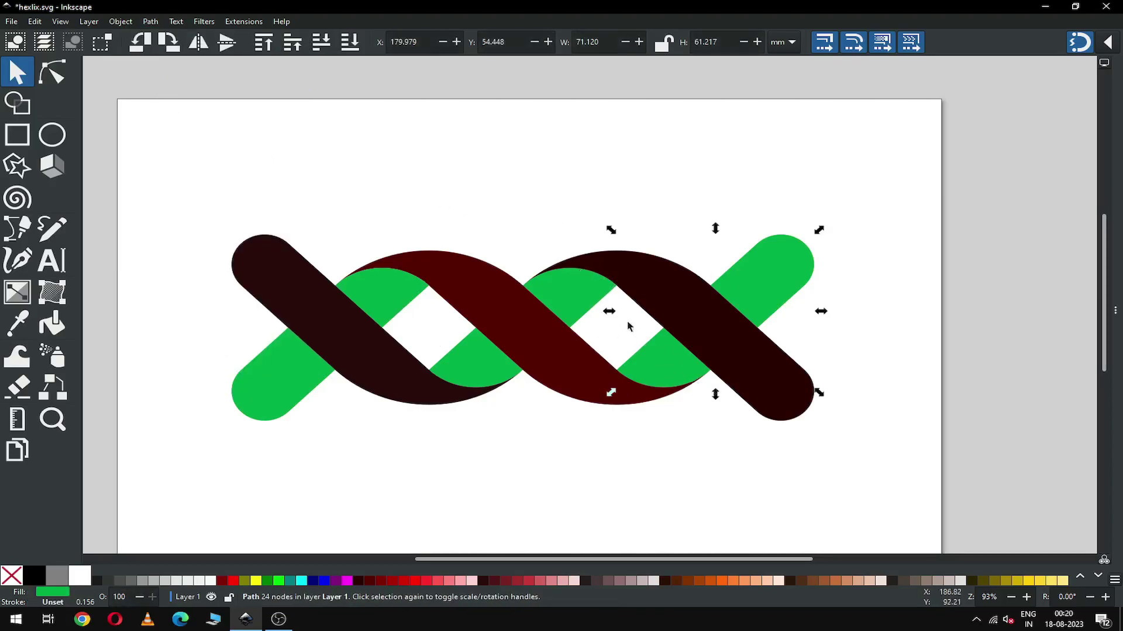
pyautogui.keyDown('shift'); pyautogui.click(468, 351); pyautogui.keyUp('shift')
pyautogui.keyDown('shift'); pyautogui.click(284, 380); pyautogui.keyUp('shift')
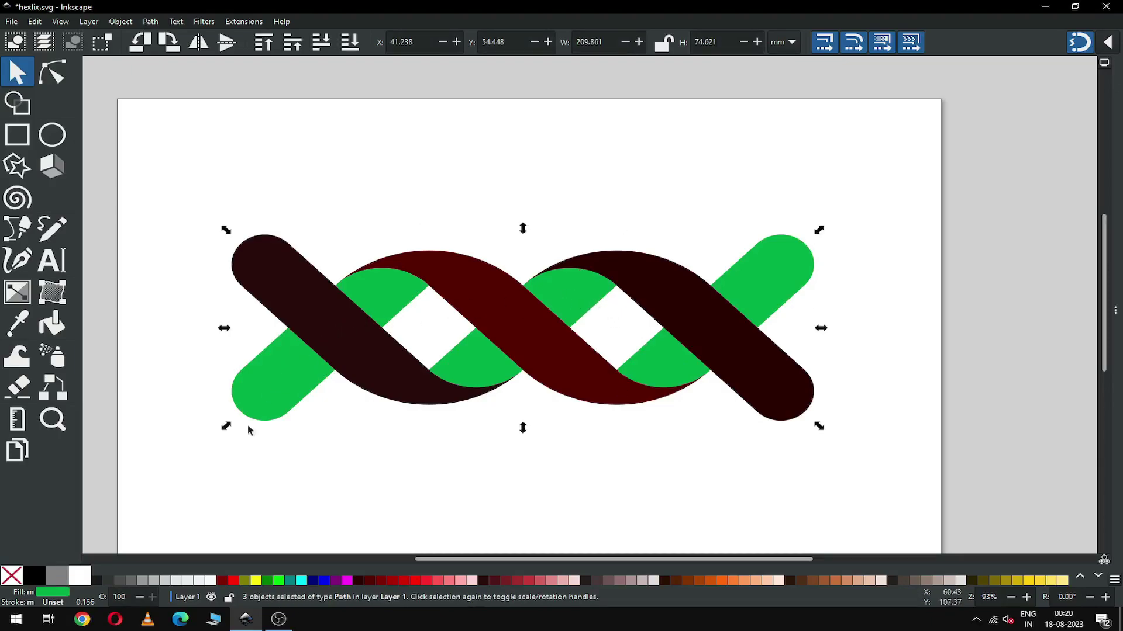
pyautogui.click(142, 581)
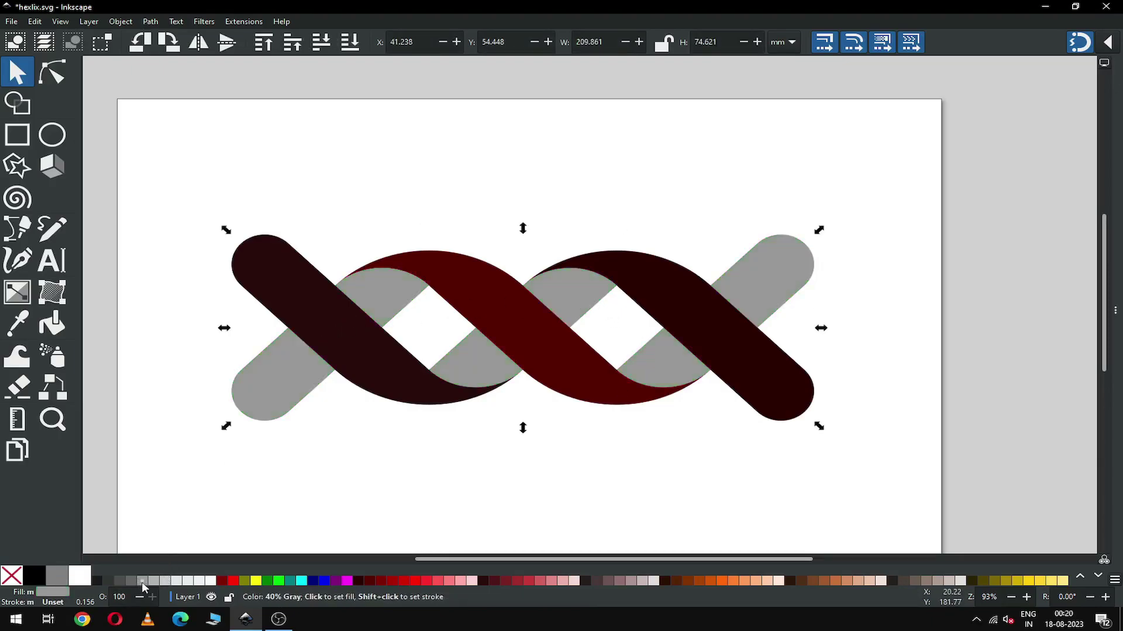
# - Tint the three grey strand sections blue-grey with hue 205, saturation 20 and lightness 68
pyautogui.moveTo(1115, 311); pyautogui.dragTo(824, 310)
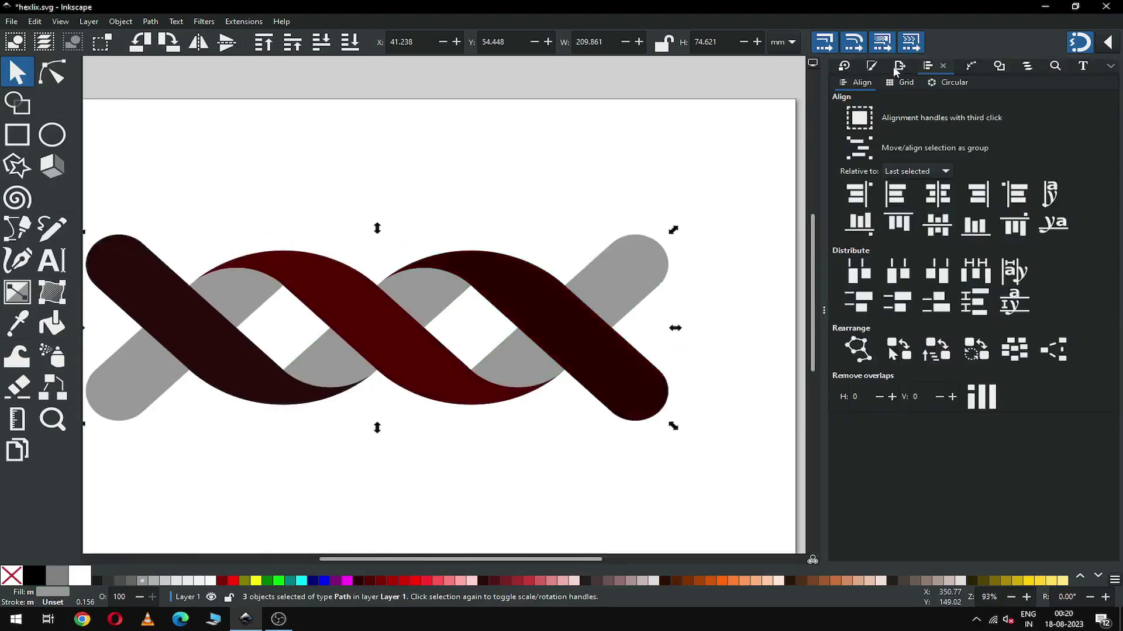
pyautogui.click(871, 65)
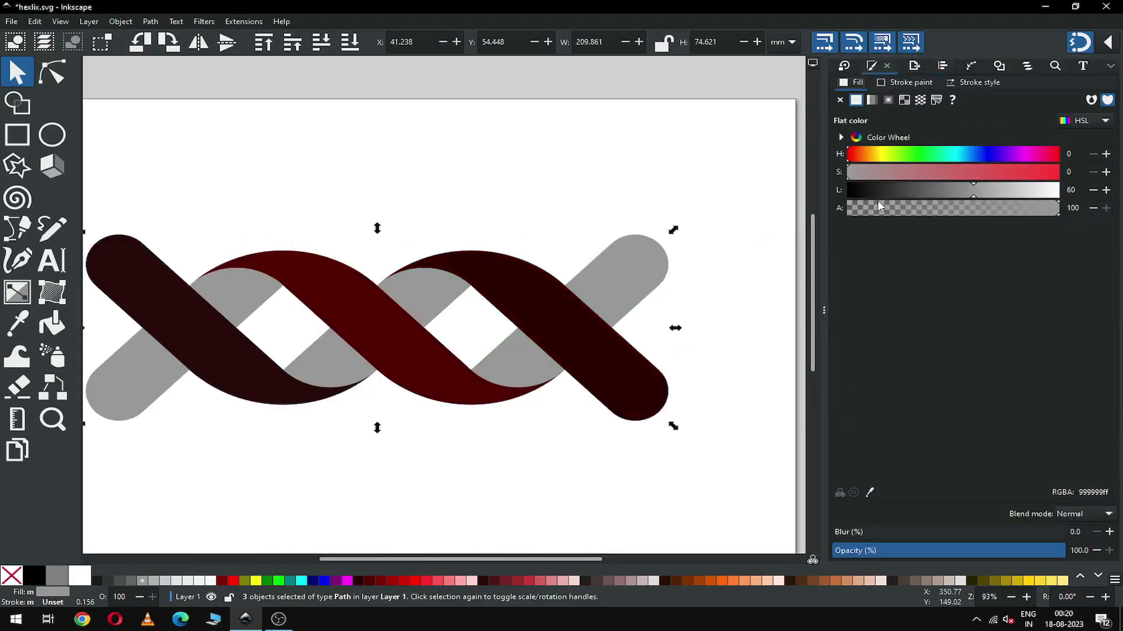
pyautogui.click(968, 155)
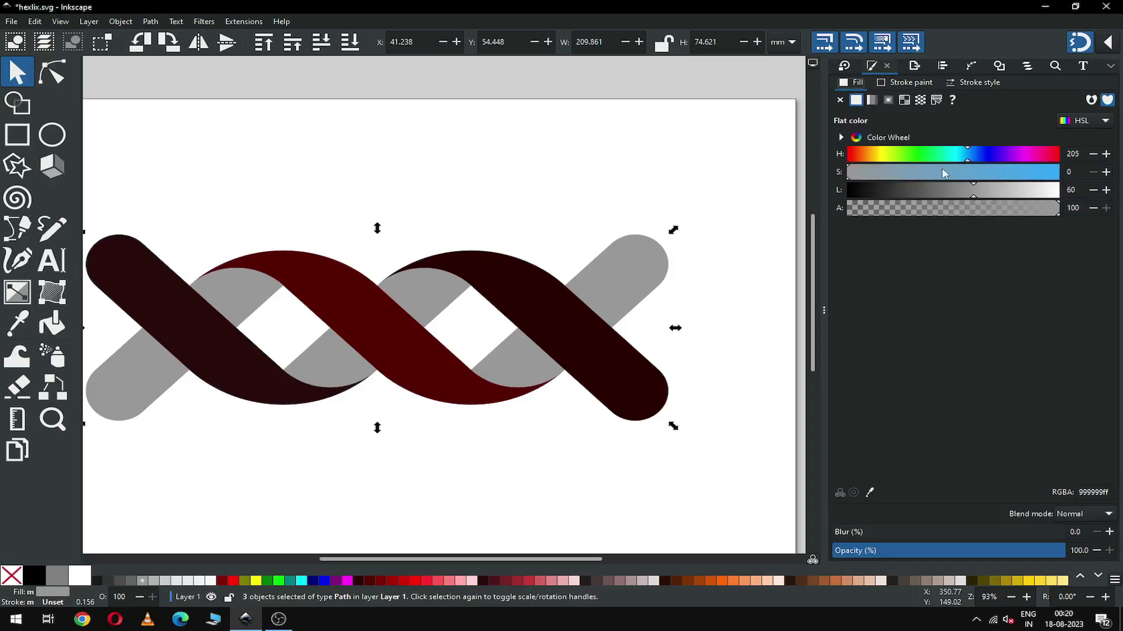
pyautogui.click(890, 172)
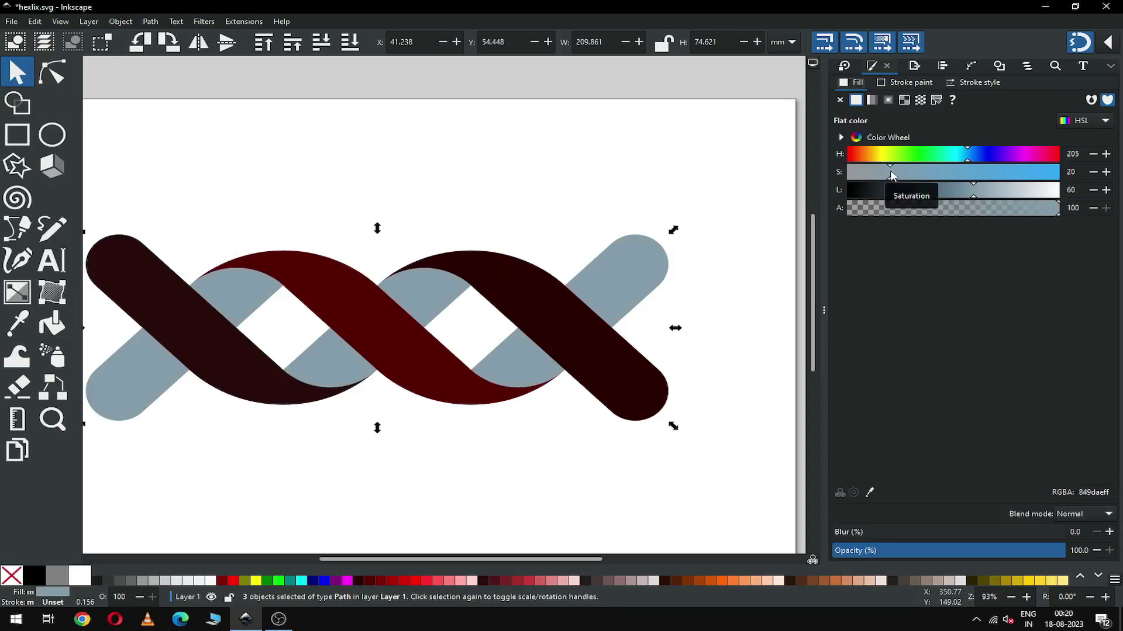
pyautogui.moveTo(1002, 190)
pyautogui.mouseDown()
pyautogui.moveTo(968, 198)
pyautogui.moveTo(988, 198)
pyautogui.mouseUp()
pyautogui.click(766, 335)
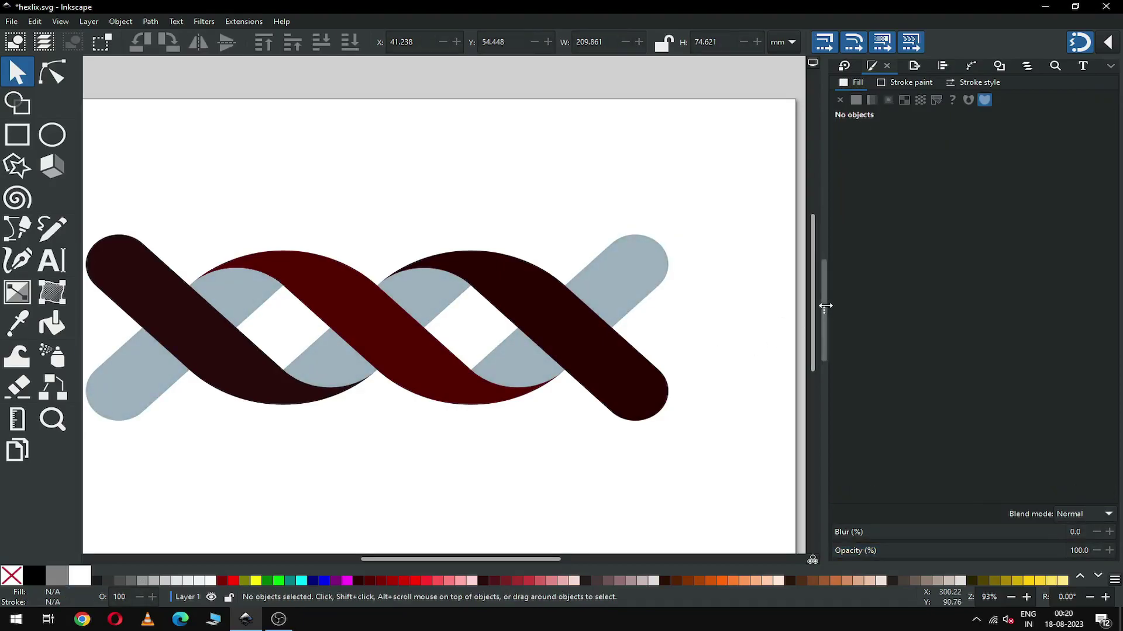
pyautogui.click(824, 310)
# - Move the red and purple colour squares from outside the page to just below the twist
pyautogui.press('-')
pyautogui.press('-')
pyautogui.press('-')
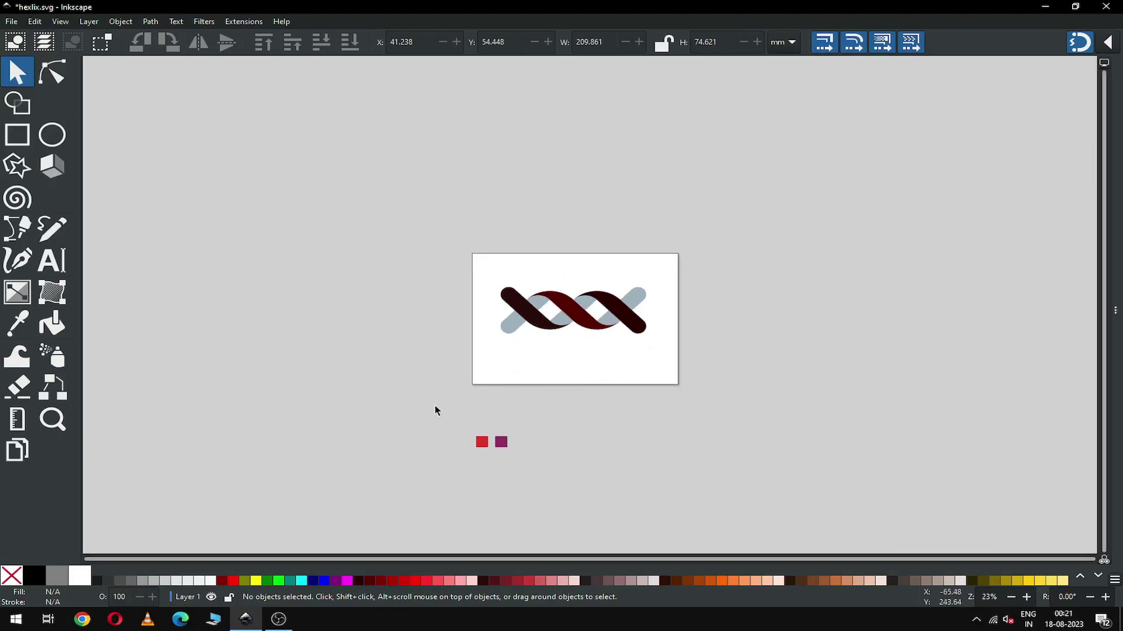
pyautogui.moveTo(426, 405); pyautogui.dragTo(569, 356)
pyautogui.press('z')
pyautogui.moveTo(476, 266); pyautogui.dragTo(704, 393)
pyautogui.press('s')
# - Fill the middle dark red strand with the colour sampled from the red square
pyautogui.click(553, 242)
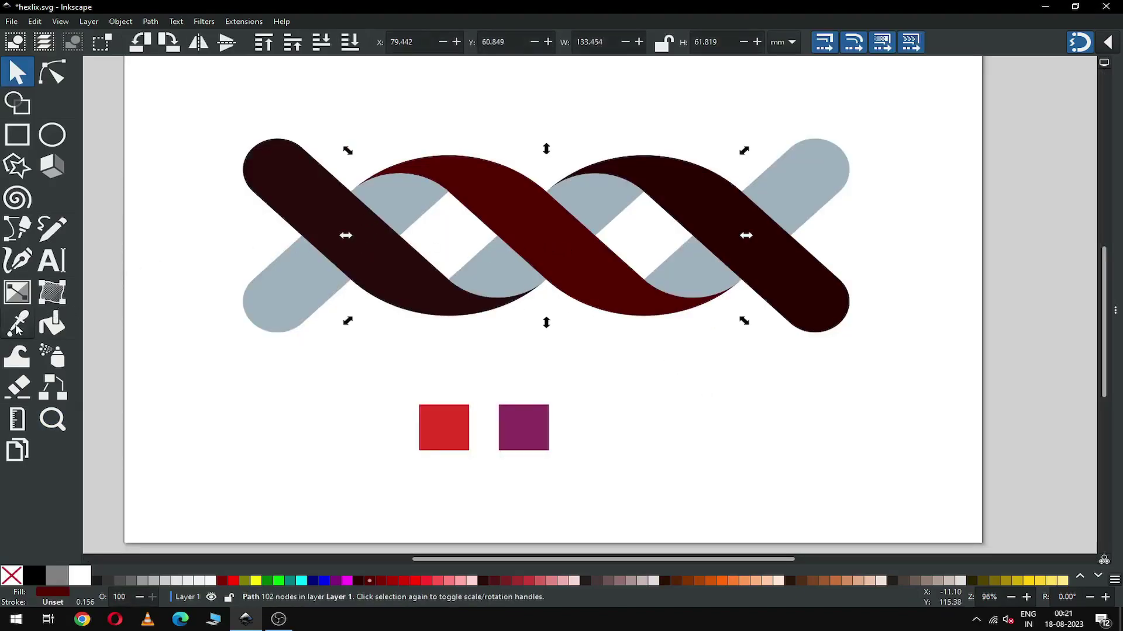
pyautogui.click(17, 323)
pyautogui.moveTo(433, 428); pyautogui.dragTo(440, 433)
pyautogui.click(17, 73)
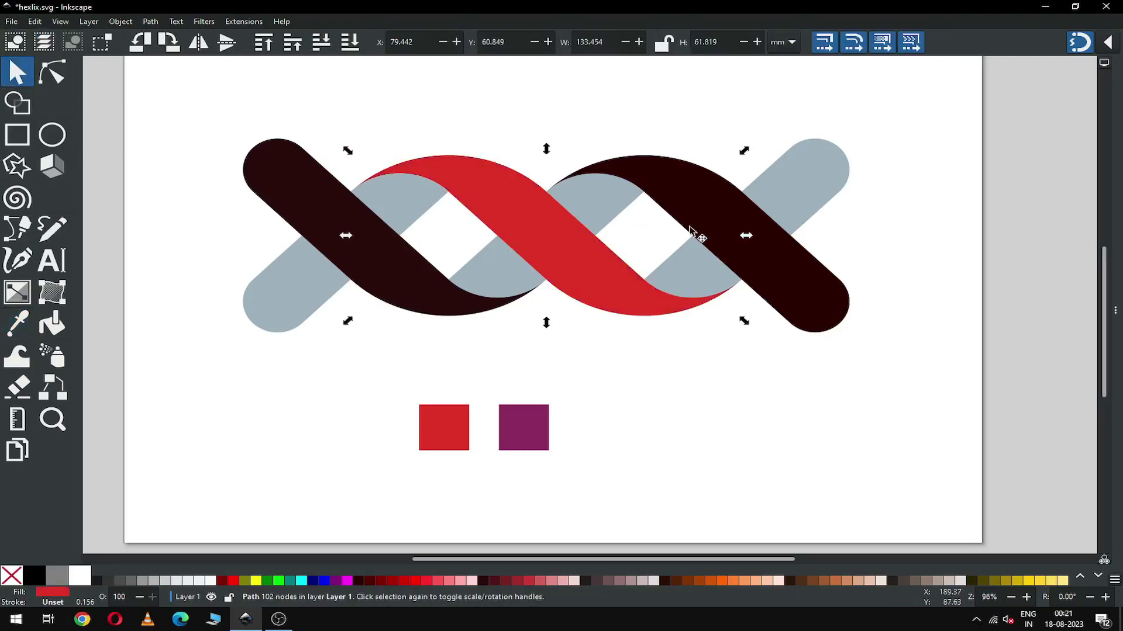
# - Fill the two outer dark strands with the colour sampled from the purple square
pyautogui.click(798, 283)
pyautogui.keyDown('shift'); pyautogui.click(401, 294); pyautogui.keyUp('shift')
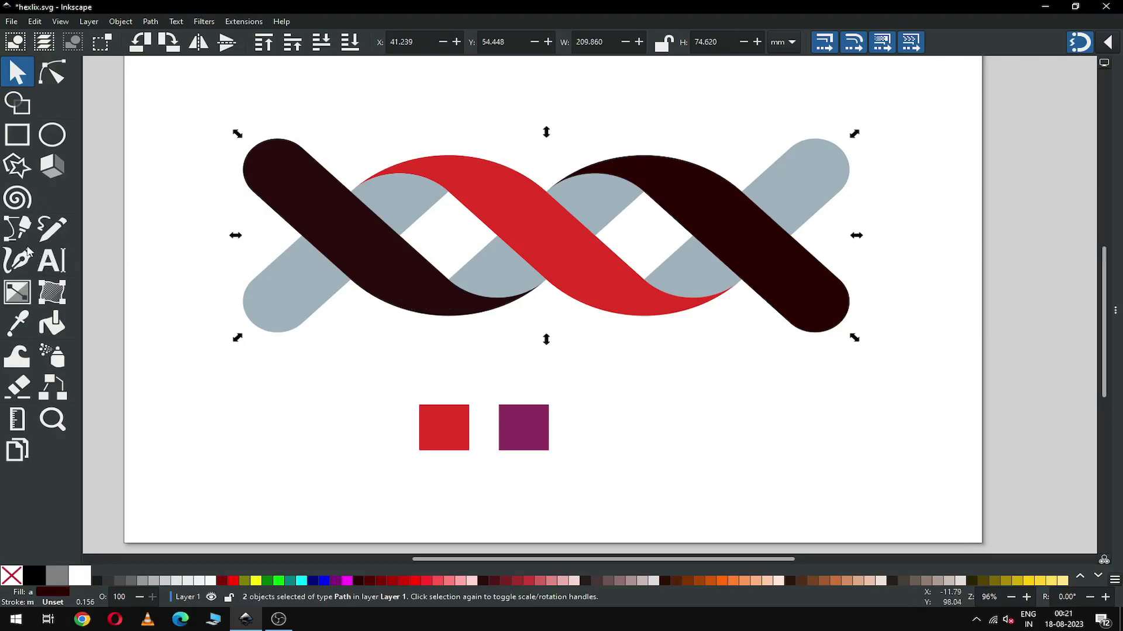
pyautogui.click(17, 323)
pyautogui.moveTo(523, 428); pyautogui.dragTo(526, 431)
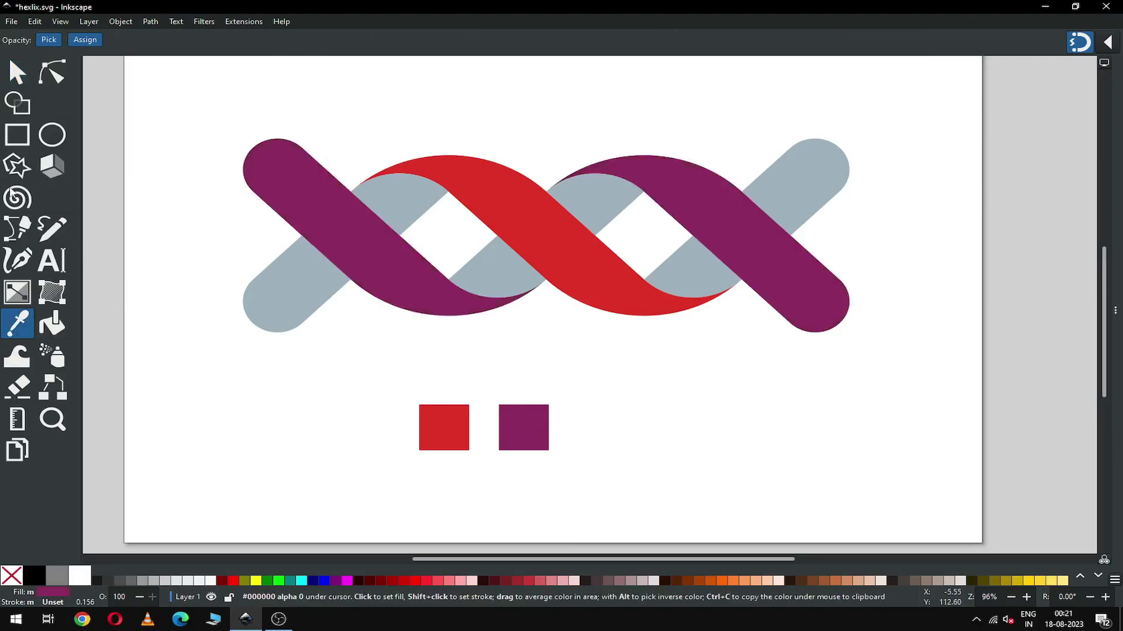
pyautogui.click(16, 75)
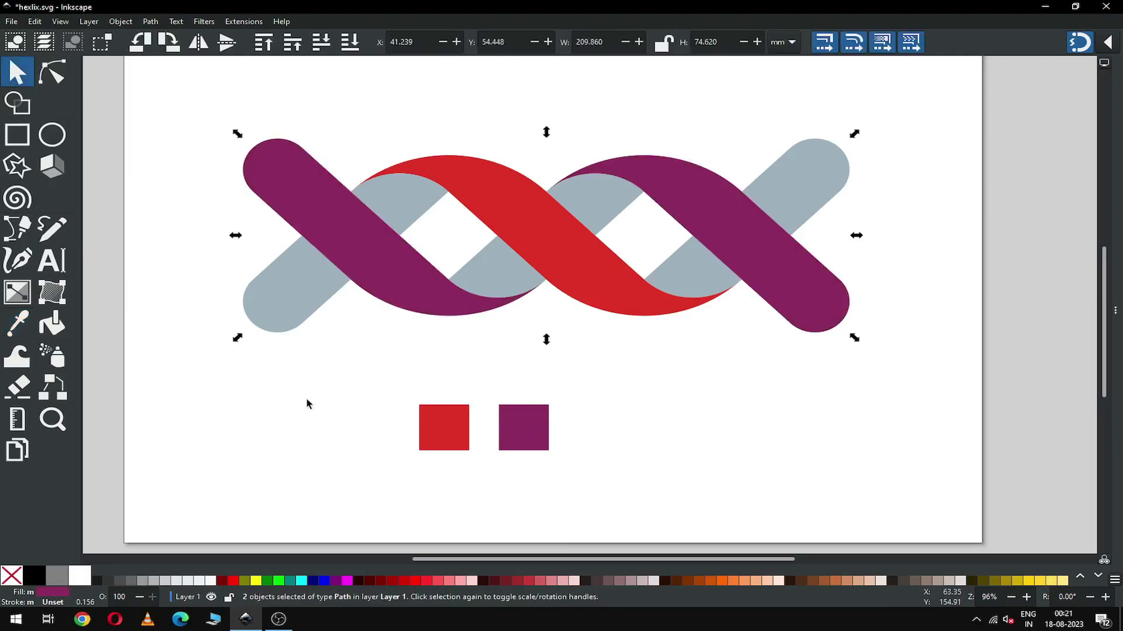
# - Delete the red and purple sample squares below the twist
pyautogui.click(336, 378)
pyautogui.moveTo(319, 370); pyautogui.dragTo(616, 483)
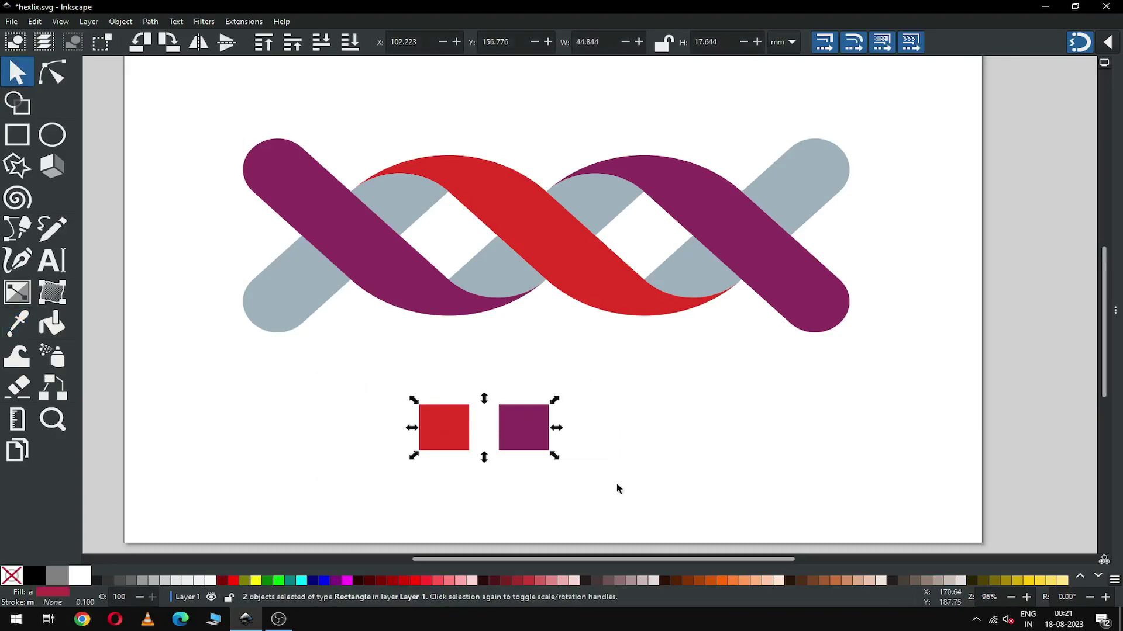
pyautogui.press('Delete')
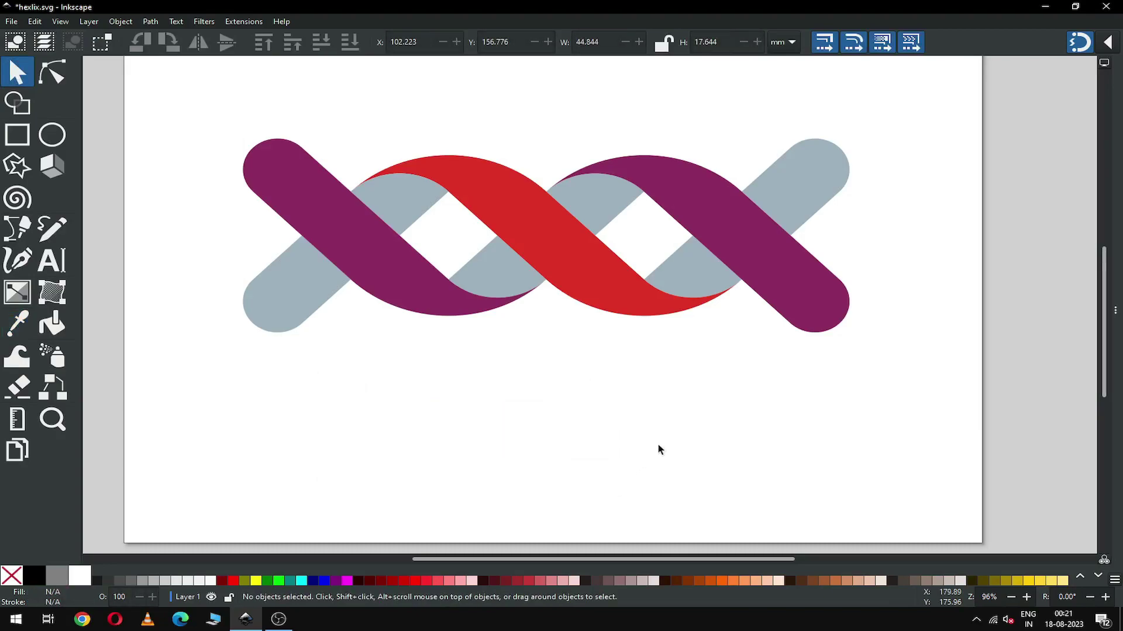
# - Adjust the two purple strands' fill to hue 335, saturation 66 and lightness 38
pyautogui.click(792, 297)
pyautogui.keyDown('shift'); pyautogui.click(388, 275); pyautogui.keyUp('shift')
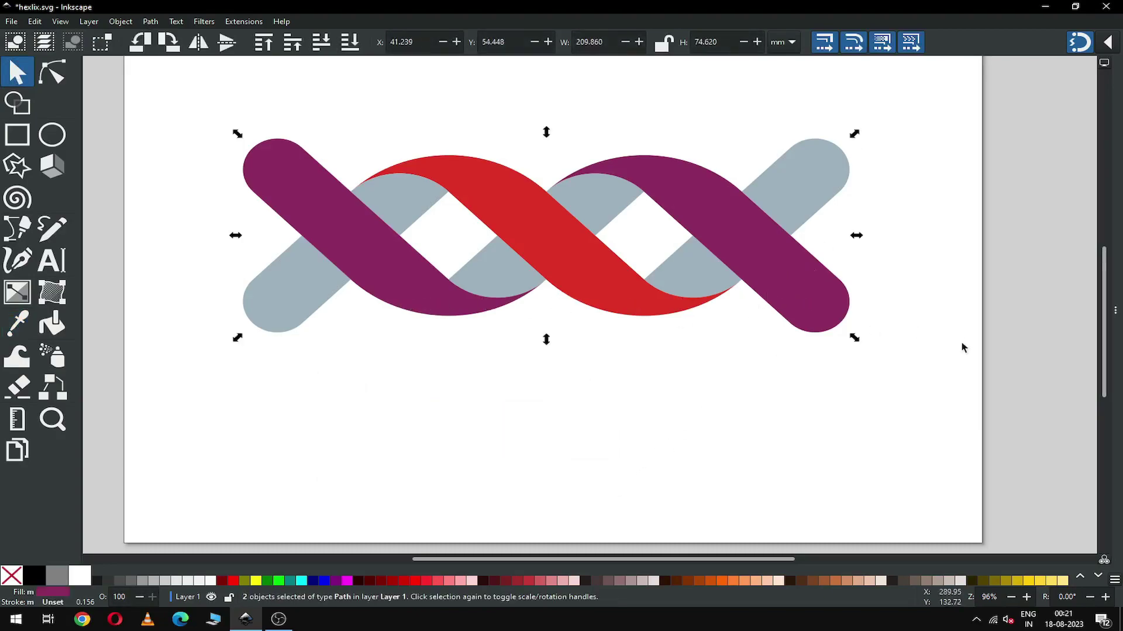
pyautogui.doubleClick(46, 592)
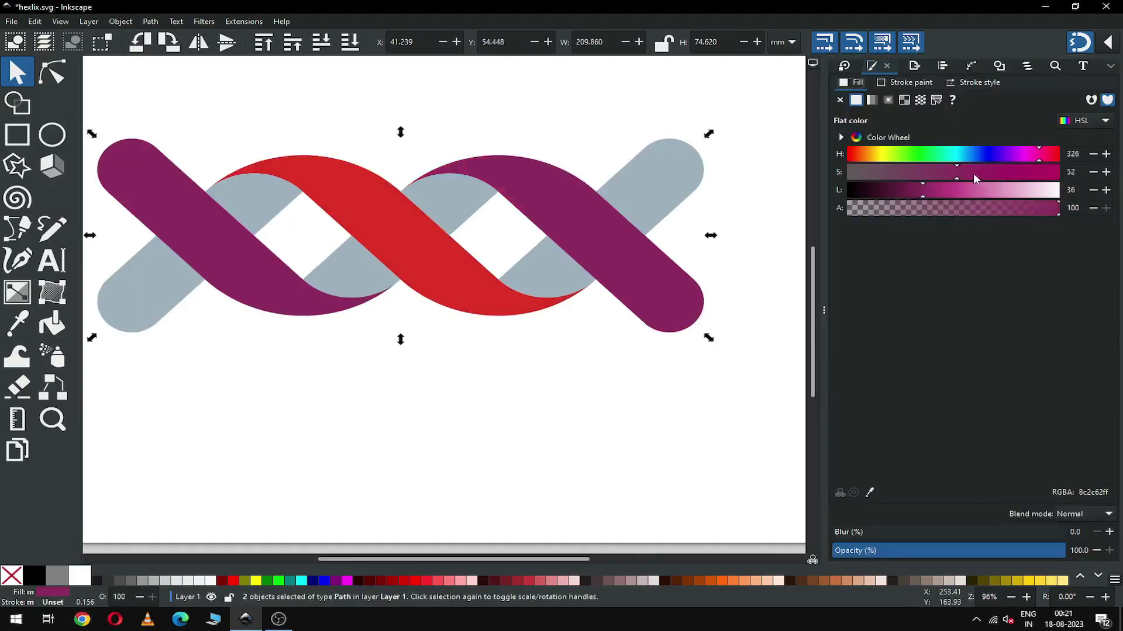
pyautogui.click(987, 171)
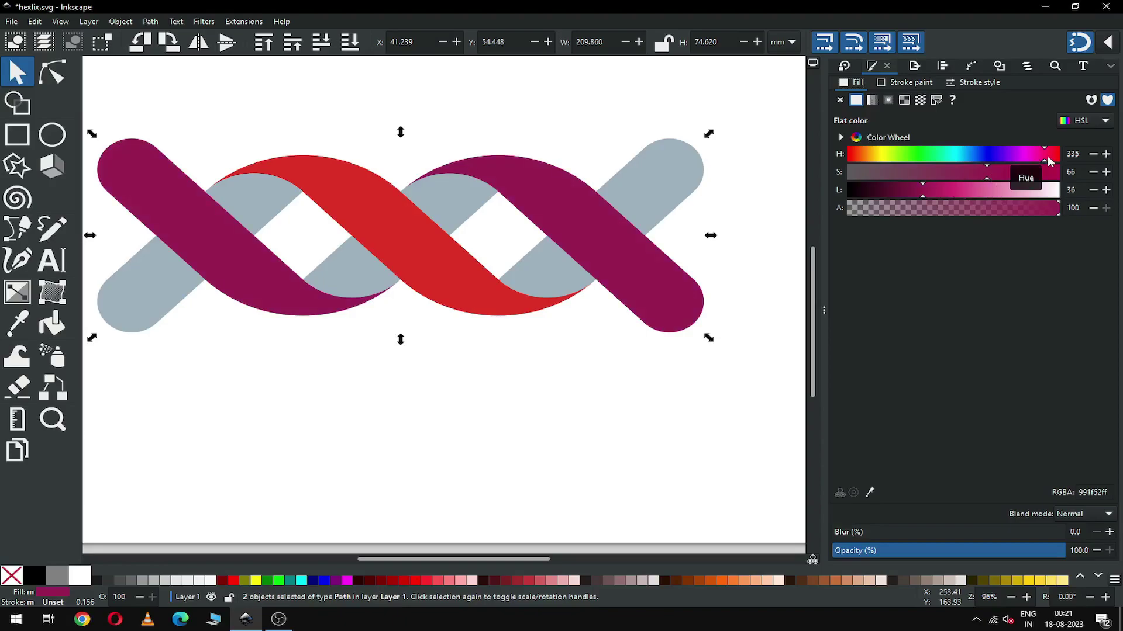
pyautogui.click(927, 191)
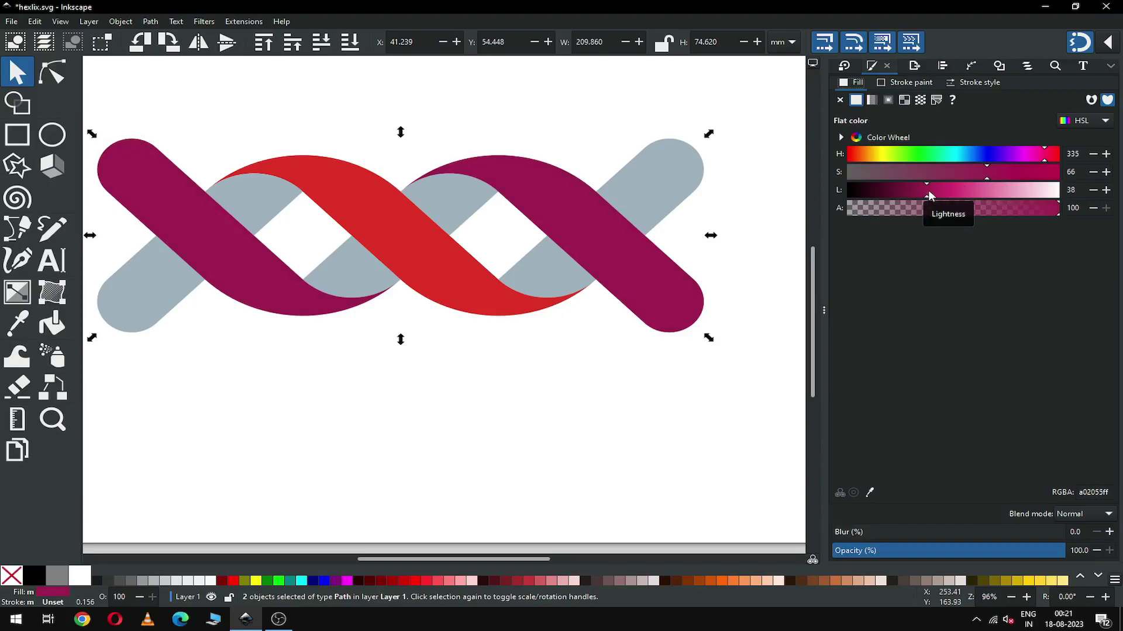
pyautogui.click(521, 366)
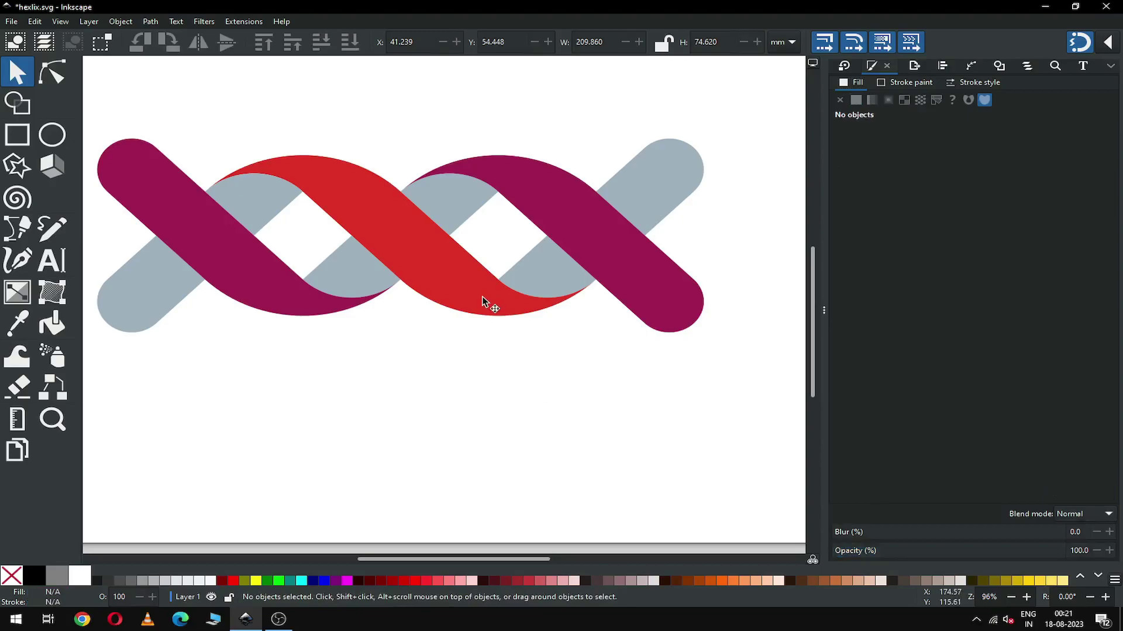
# - Reduce the saturation of the middle red strand's fill to 65
pyautogui.click(483, 302)
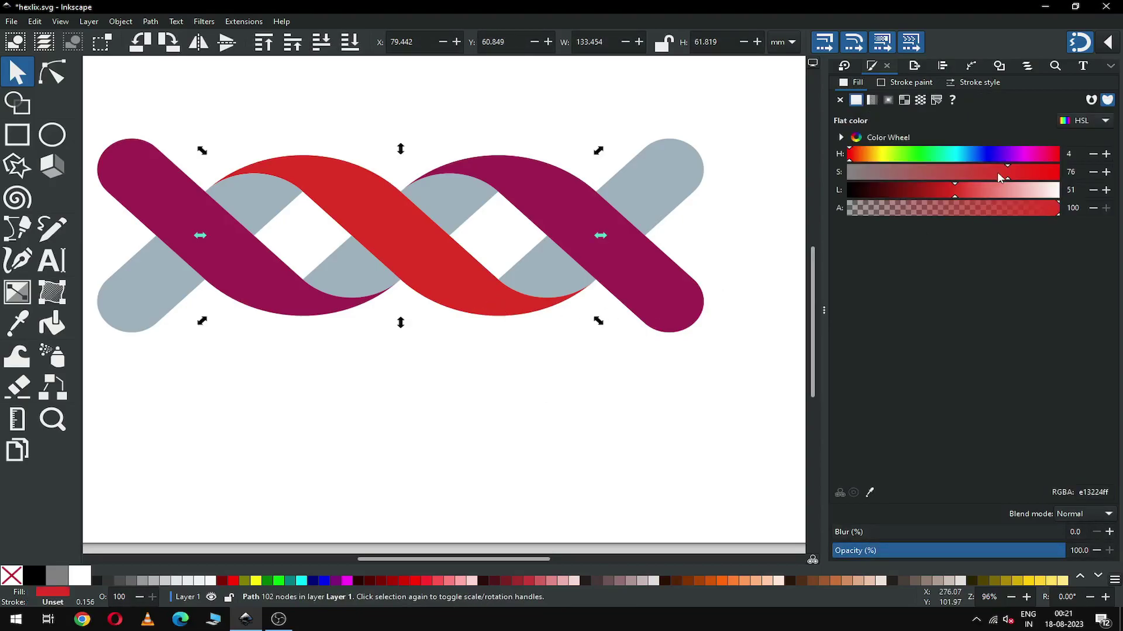
pyautogui.moveTo(997, 171); pyautogui.dragTo(993, 173)
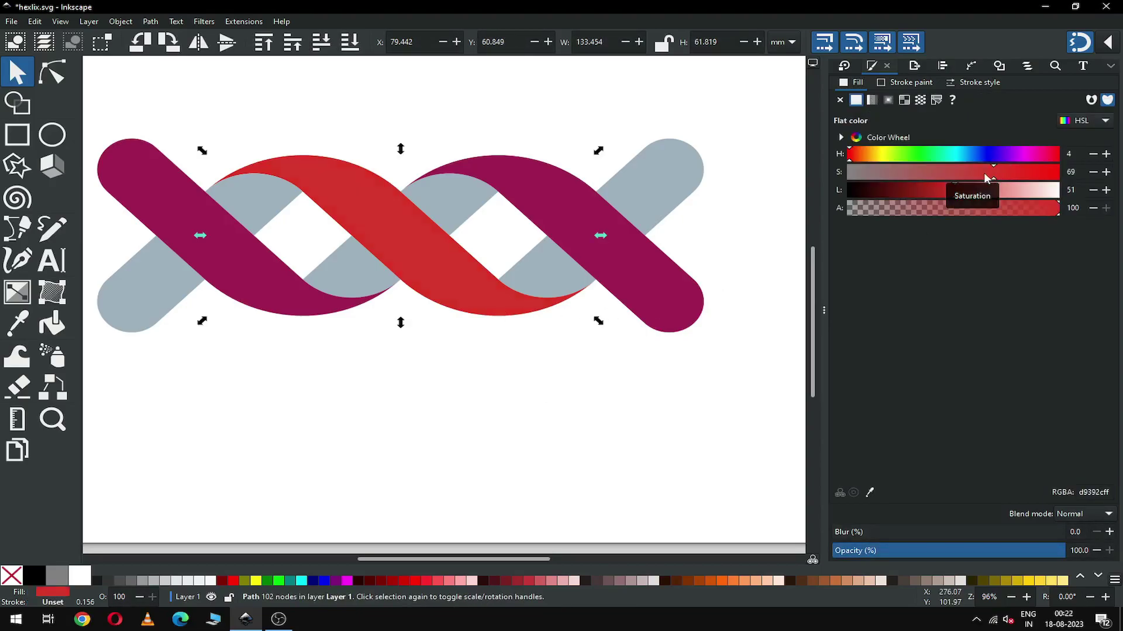
pyautogui.click(983, 173)
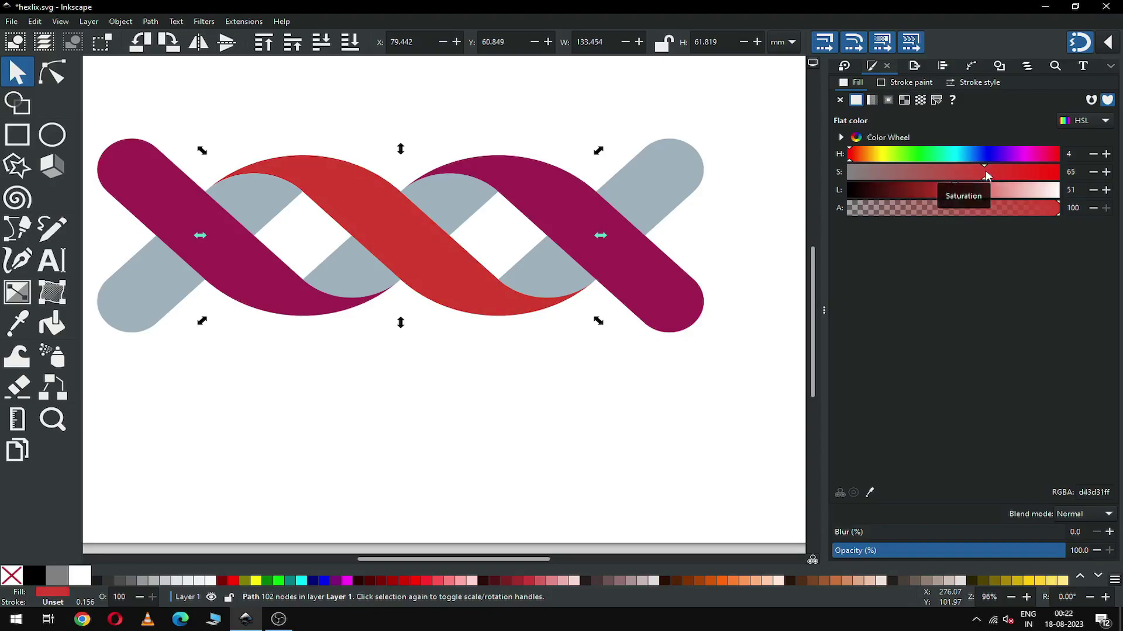
pyautogui.click(614, 402)
# - Apply a linear gradient fill to the blue-grey strand section at the twist's upper-right end
pyautogui.press('d')
pyautogui.click(17, 73)
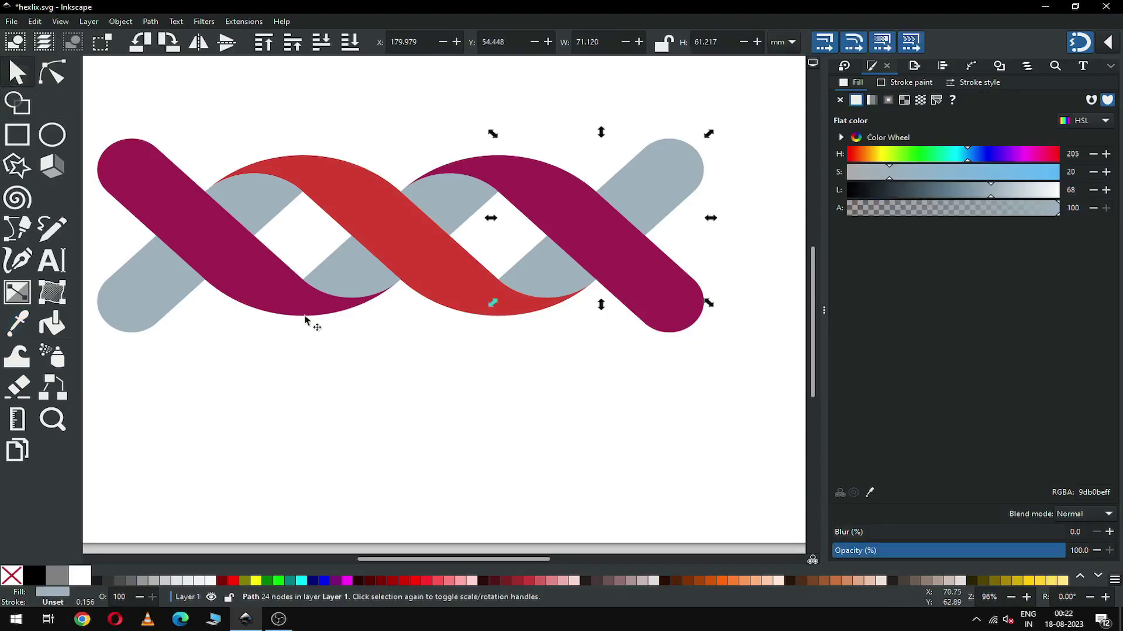
pyautogui.click(721, 243)
pyautogui.click(676, 189)
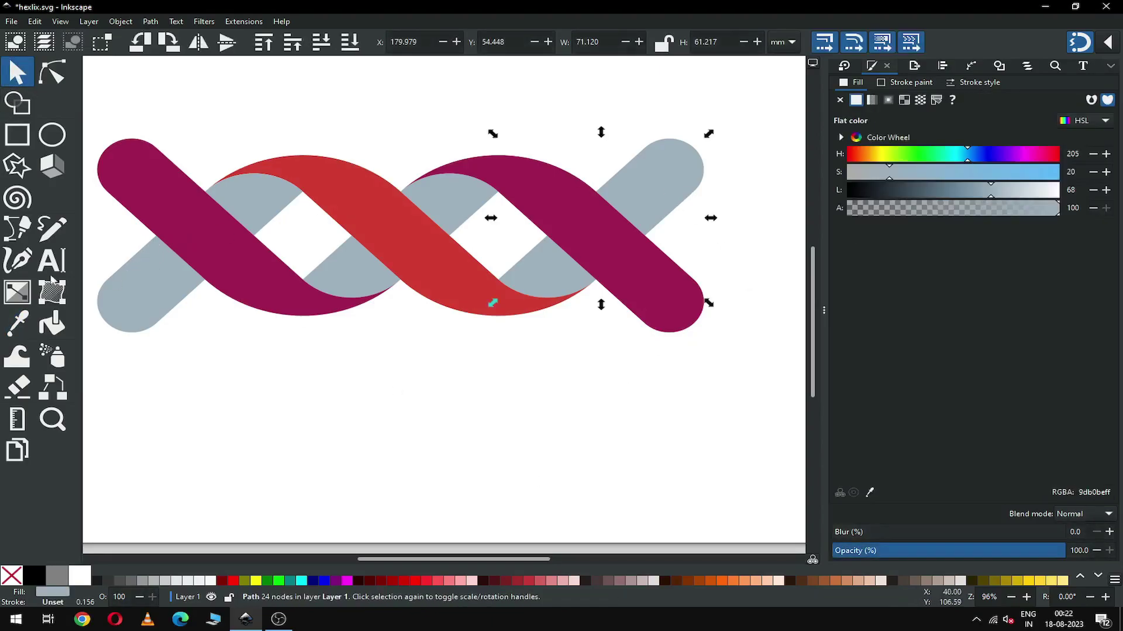
pyautogui.press('g')
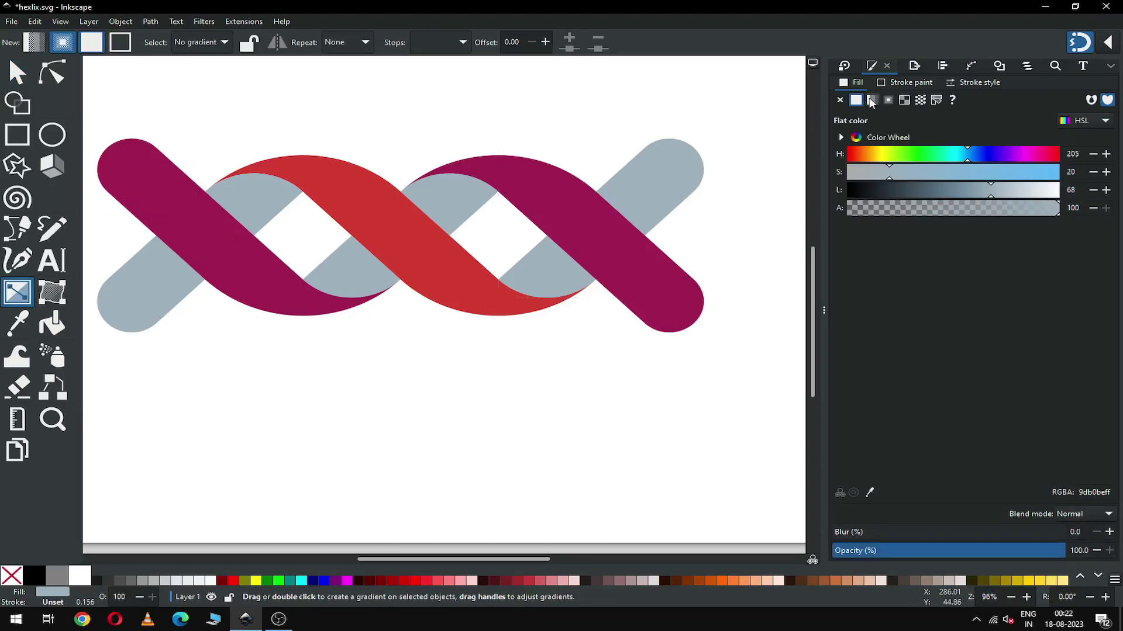
pyautogui.click(870, 100)
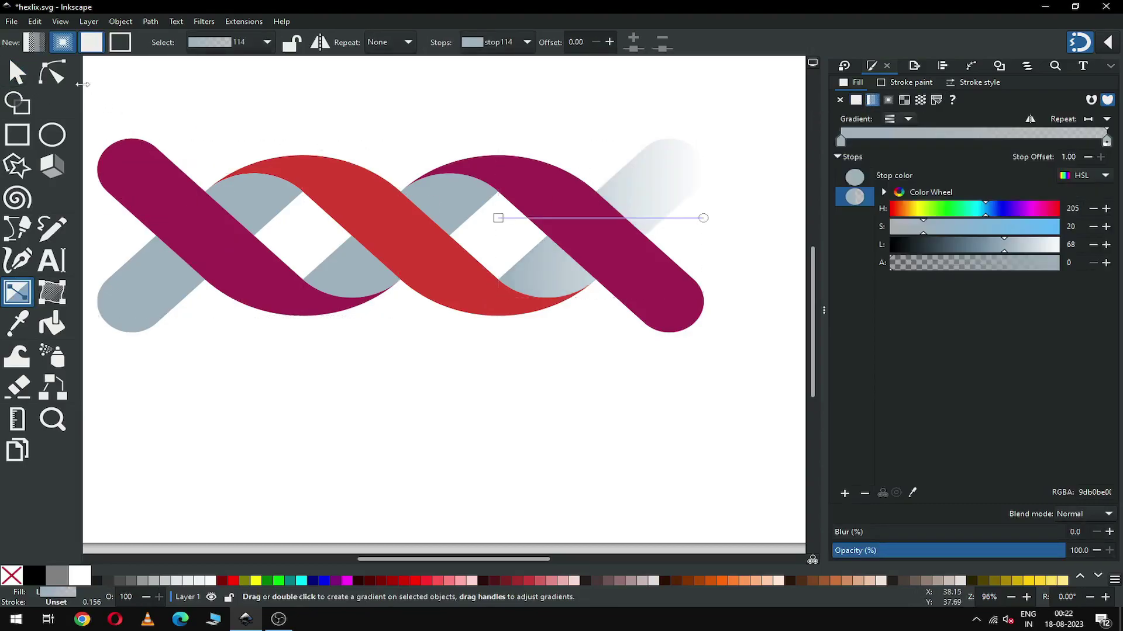
# - Angle the gradient diagonally along the strand, from below its lower-left end up to the upper-right rounded cap
pyautogui.moveTo(704, 218); pyautogui.dragTo(703, 155)
pyautogui.moveTo(498, 218); pyautogui.dragTo(518, 314)
pyautogui.moveTo(703, 155)
pyautogui.mouseDown()
pyautogui.moveTo(696, 149)
pyautogui.moveTo(703, 168)
pyautogui.mouseUp()
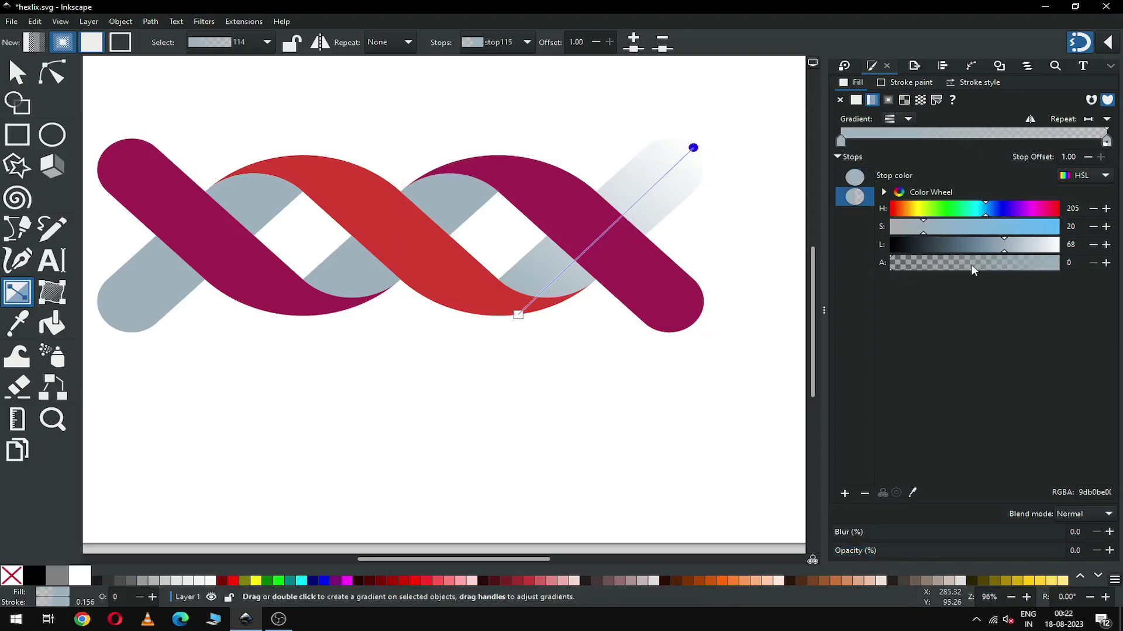
# - Set the gradient's end stop to alpha 100 and add a middle stop at offset 0.65, beside the purple strand
pyautogui.moveTo(997, 268); pyautogui.dragTo(1090, 269)
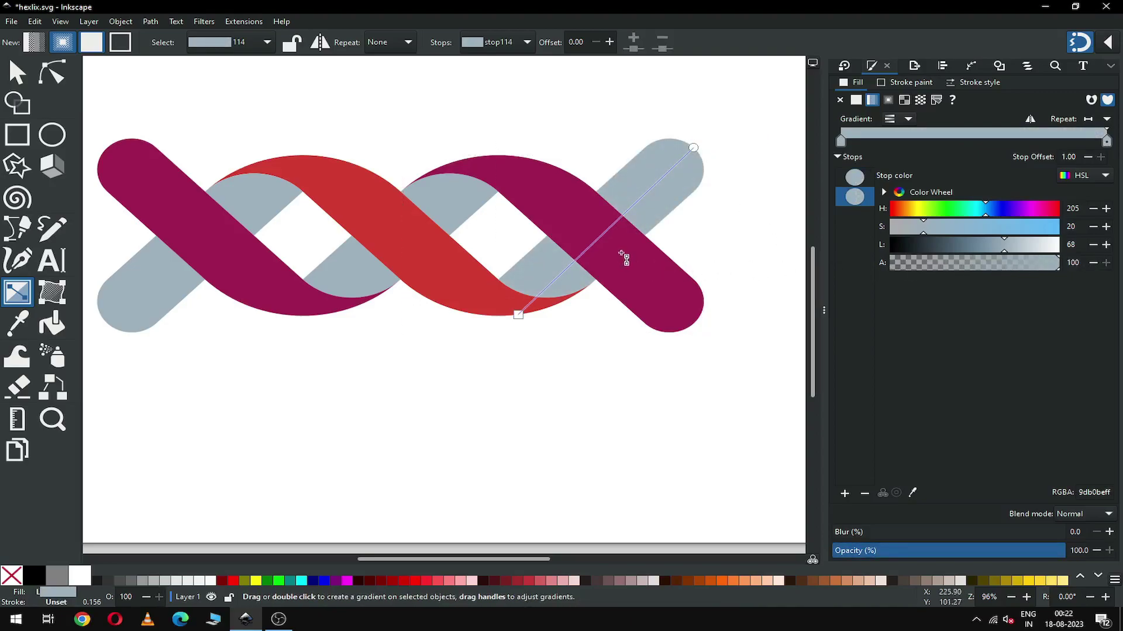
pyautogui.doubleClick(632, 207)
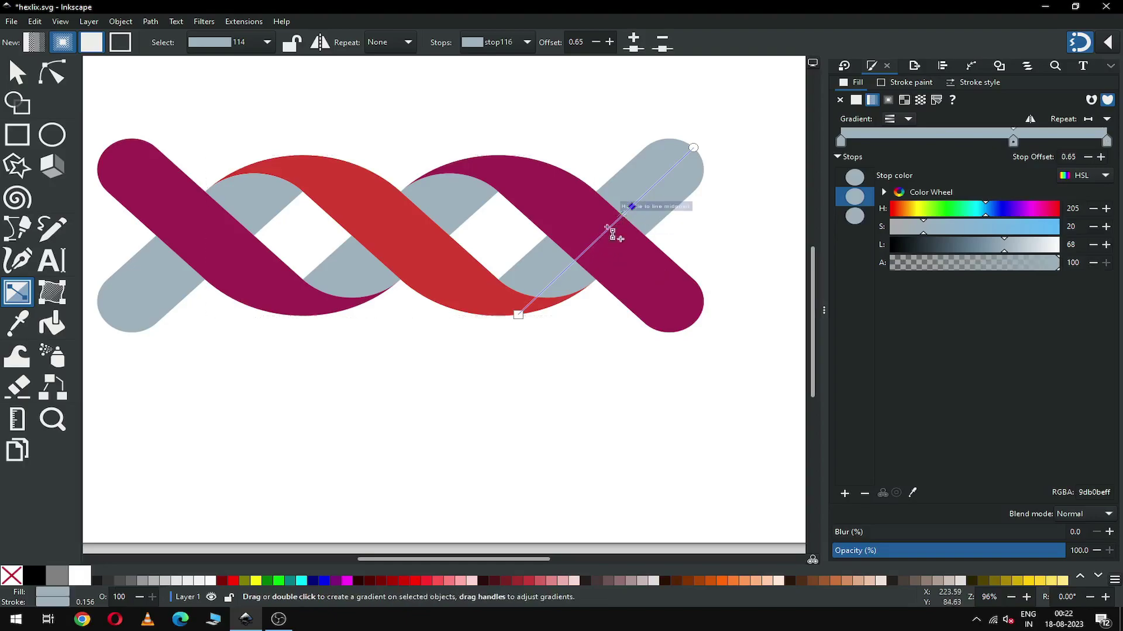
# - Add two more gradient stops, darken the centre one at offset 0.43 to lightness 11, and move its neighbours to offsets 0.24 and 0.69
pyautogui.doubleClick(563, 271)
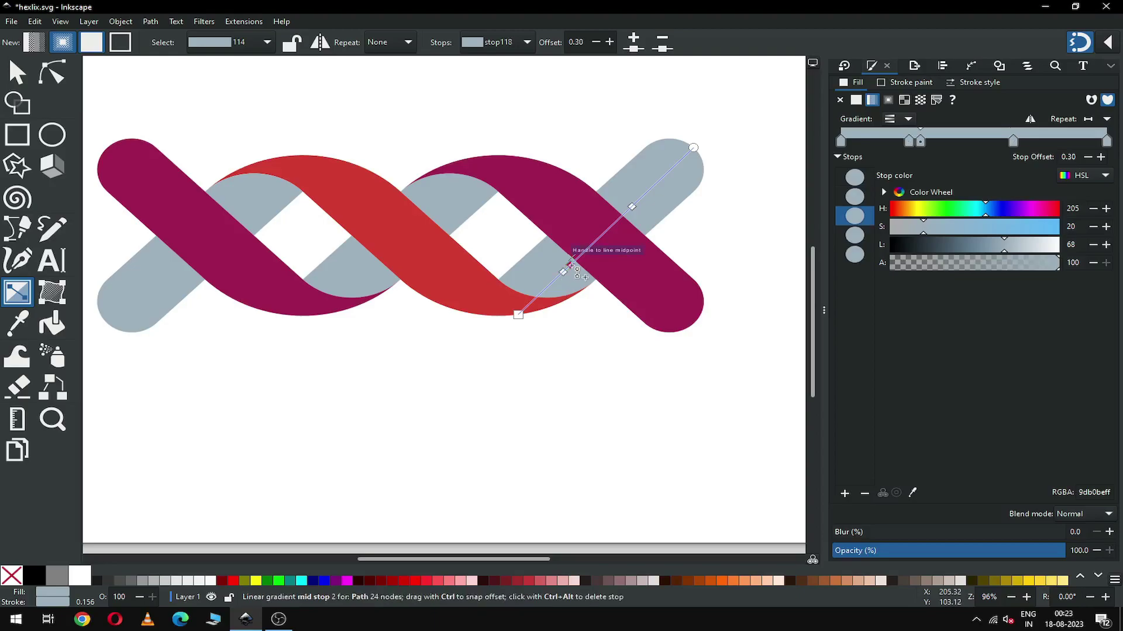
pyautogui.doubleClick(609, 228)
pyautogui.moveTo(609, 228); pyautogui.dragTo(601, 236)
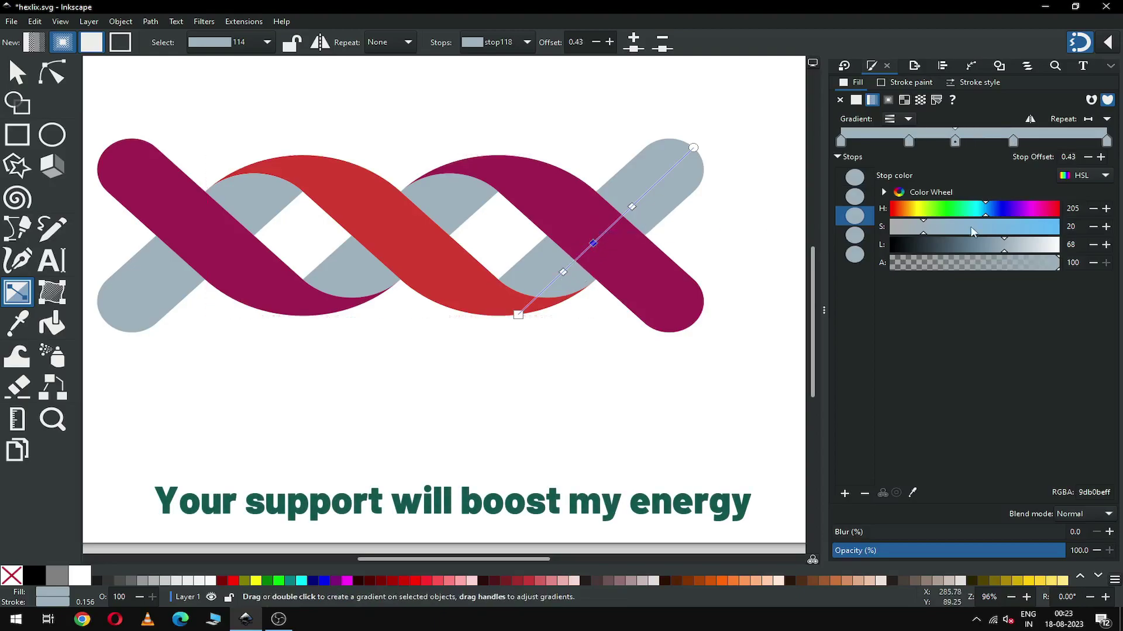
pyautogui.moveTo(1004, 250); pyautogui.dragTo(907, 259)
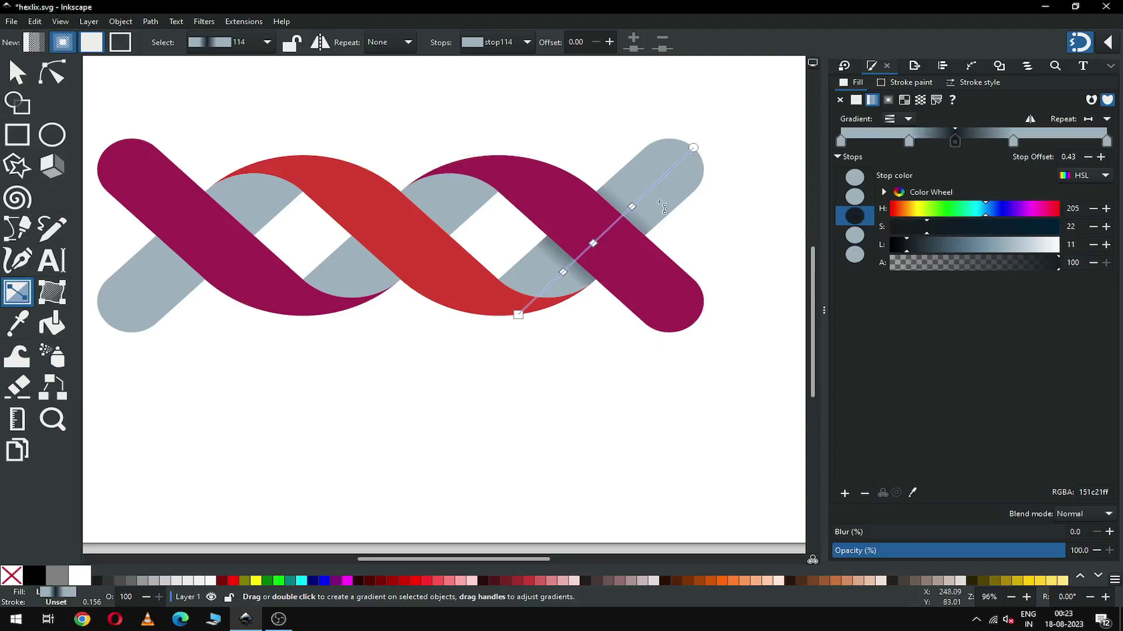
pyautogui.moveTo(631, 206); pyautogui.dragTo(639, 201)
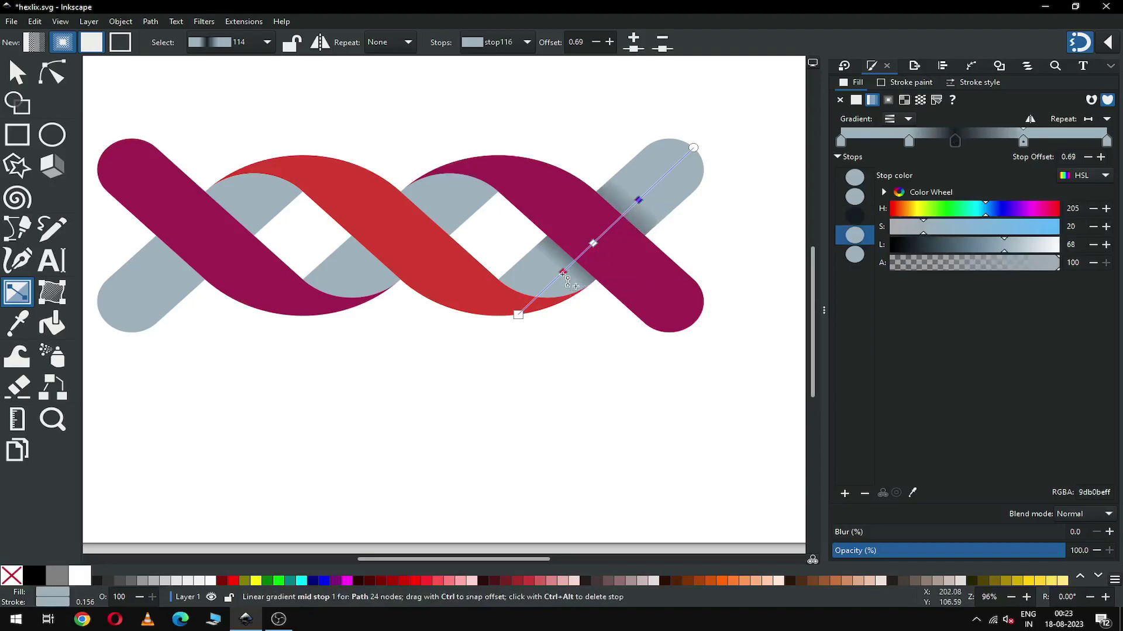
pyautogui.moveTo(563, 271); pyautogui.dragTo(560, 275)
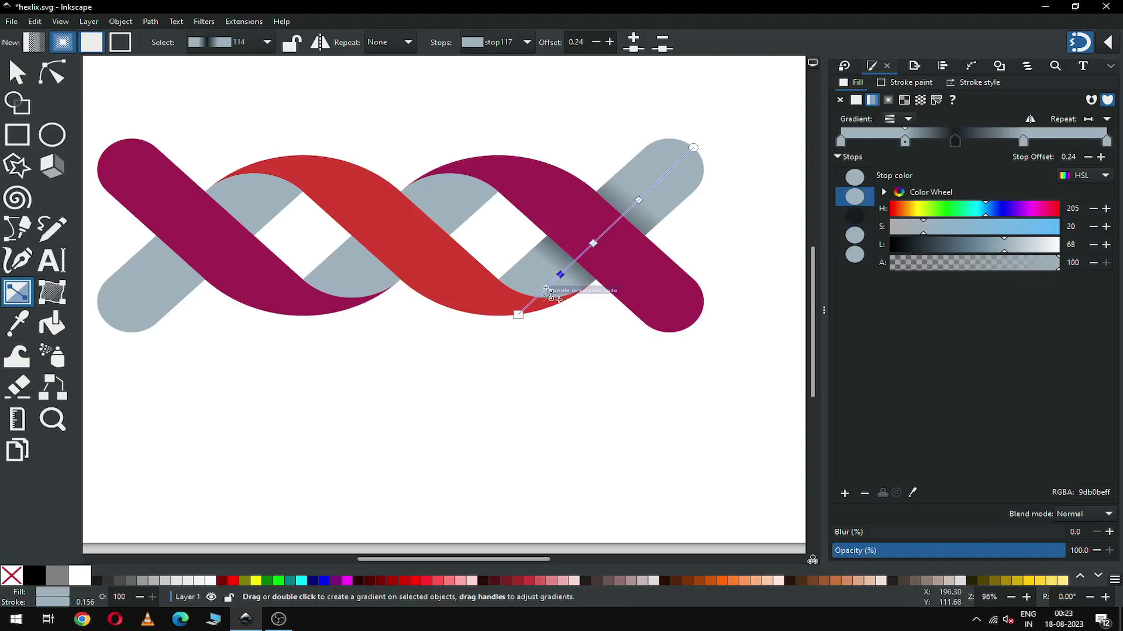
# - Add a stop near the gradient's lower end, set the start stop's lightness to 49, and nudge the start handle slightly inward
pyautogui.doubleClick(546, 288)
pyautogui.click(519, 316)
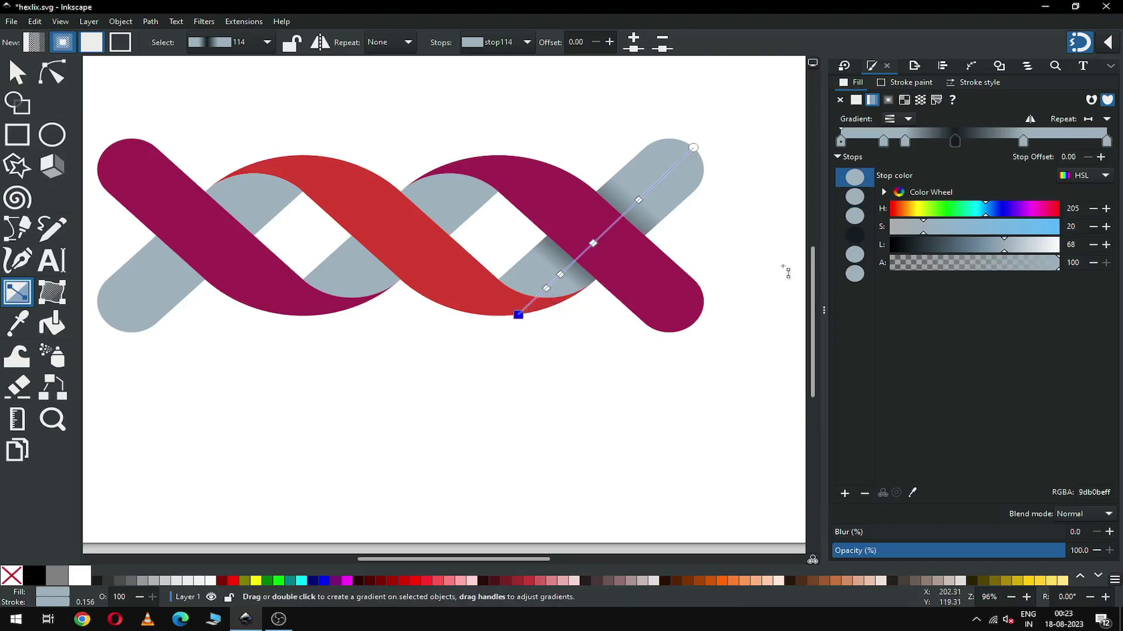
pyautogui.moveTo(992, 249); pyautogui.dragTo(972, 251)
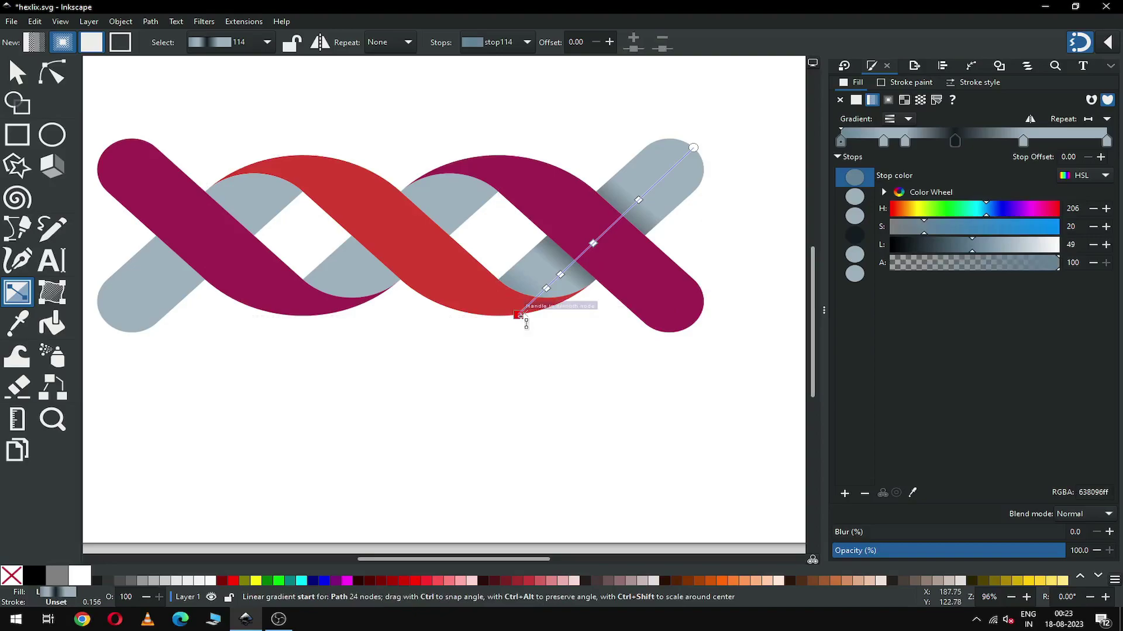
pyautogui.moveTo(519, 314); pyautogui.dragTo(526, 313)
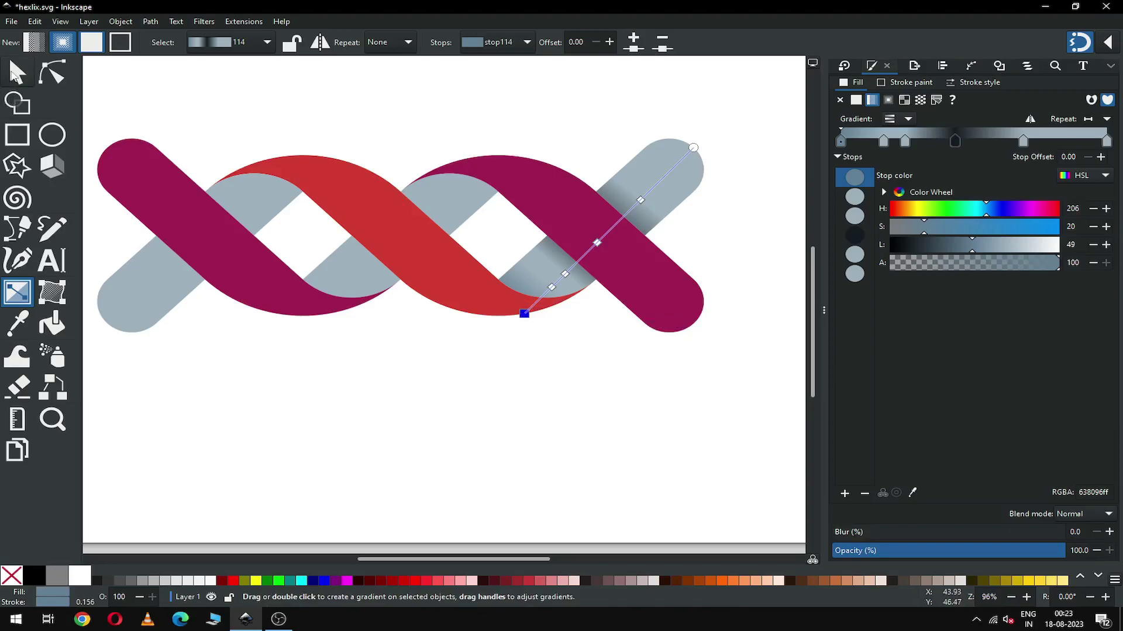
pyautogui.click(16, 72)
pyautogui.click(333, 426)
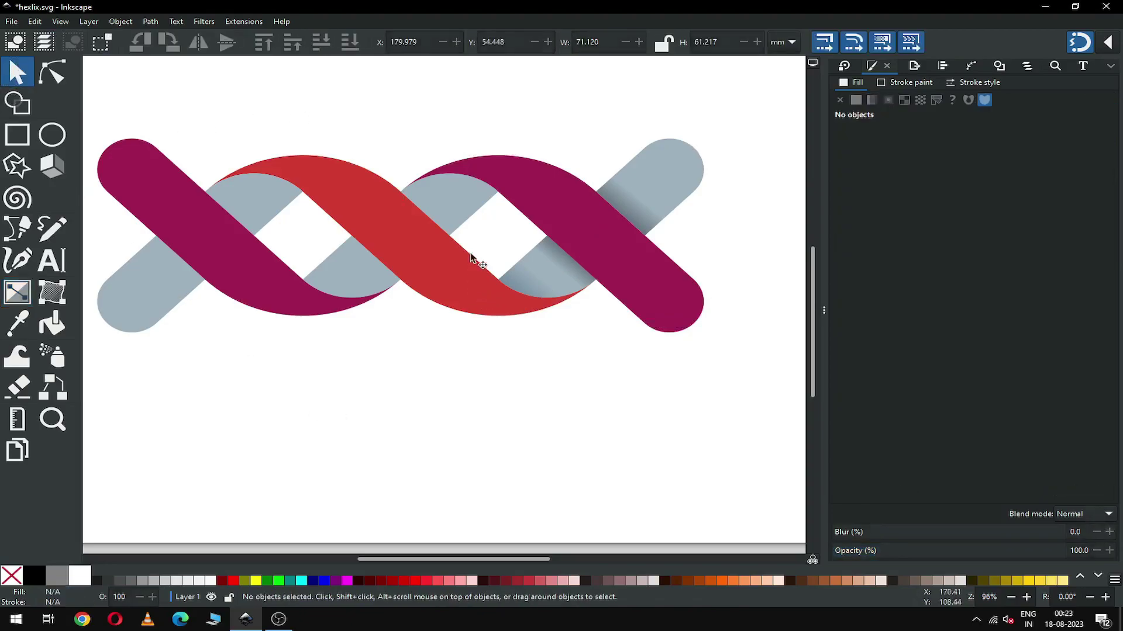
# - Fill the middle blue-grey strand section with a linear gradient, reusing the existing gradient 114
pyautogui.click(453, 214)
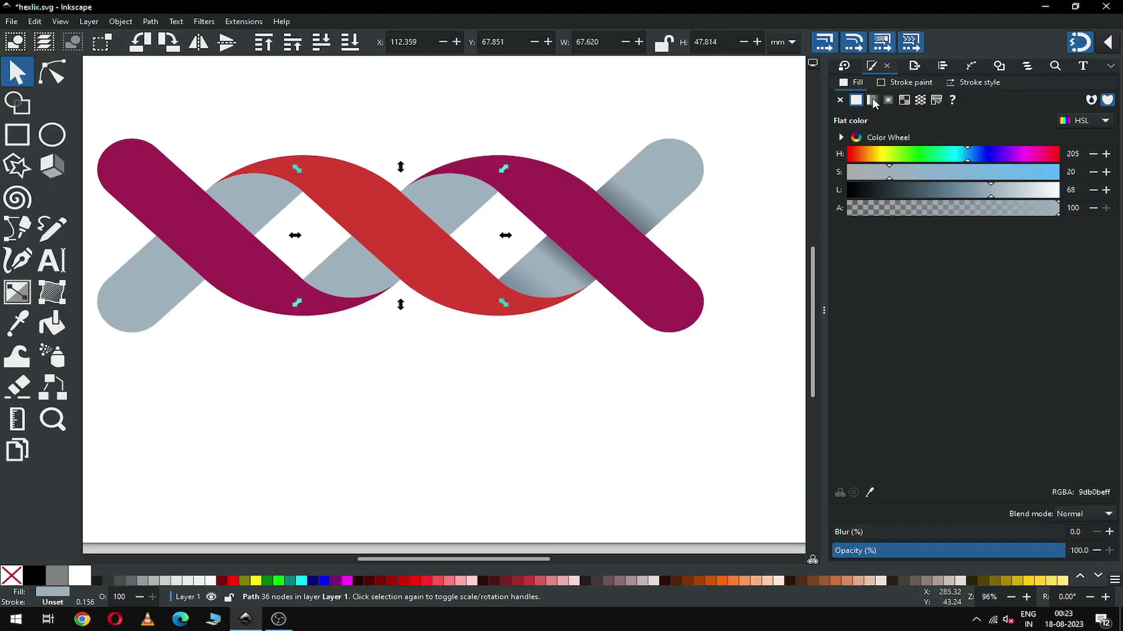
pyautogui.click(871, 101)
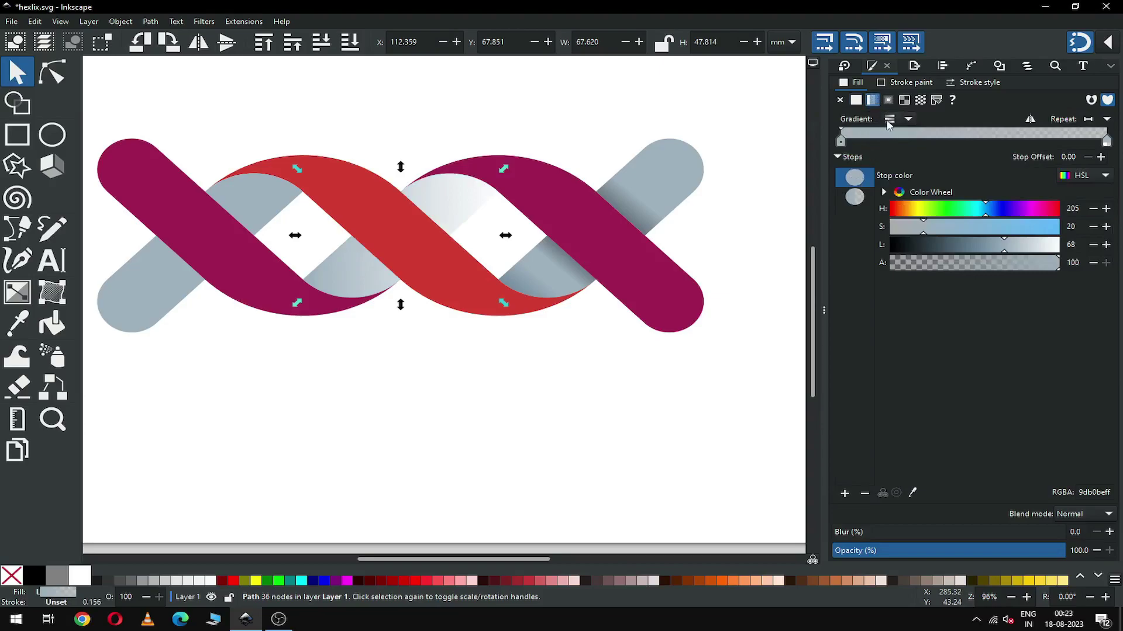
pyautogui.click(890, 120)
pyautogui.click(872, 157)
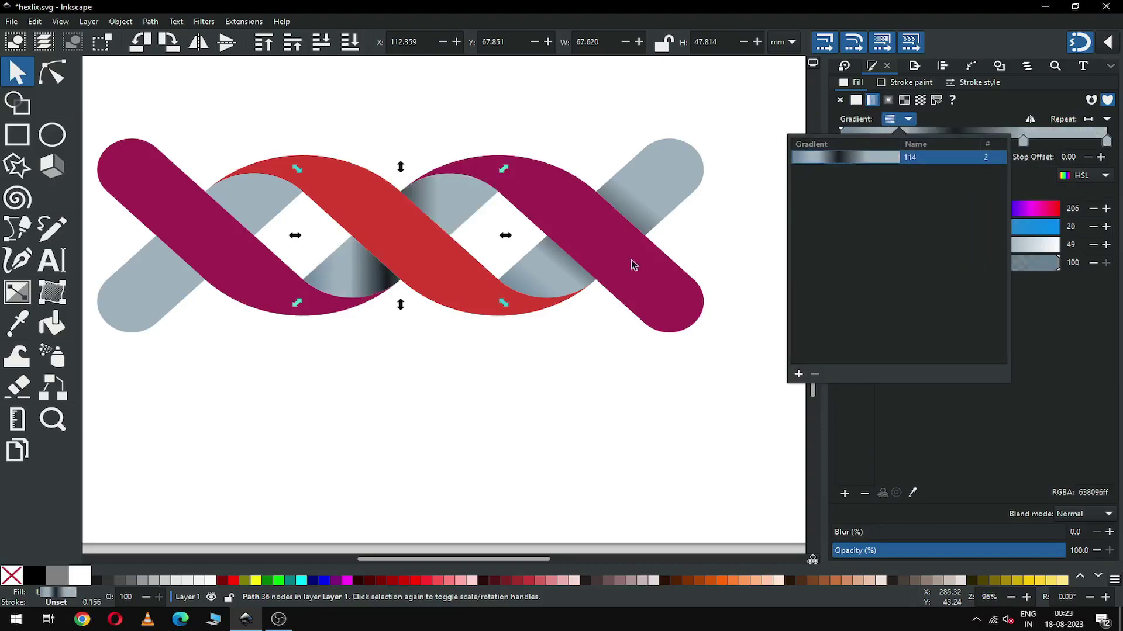
pyautogui.click(555, 379)
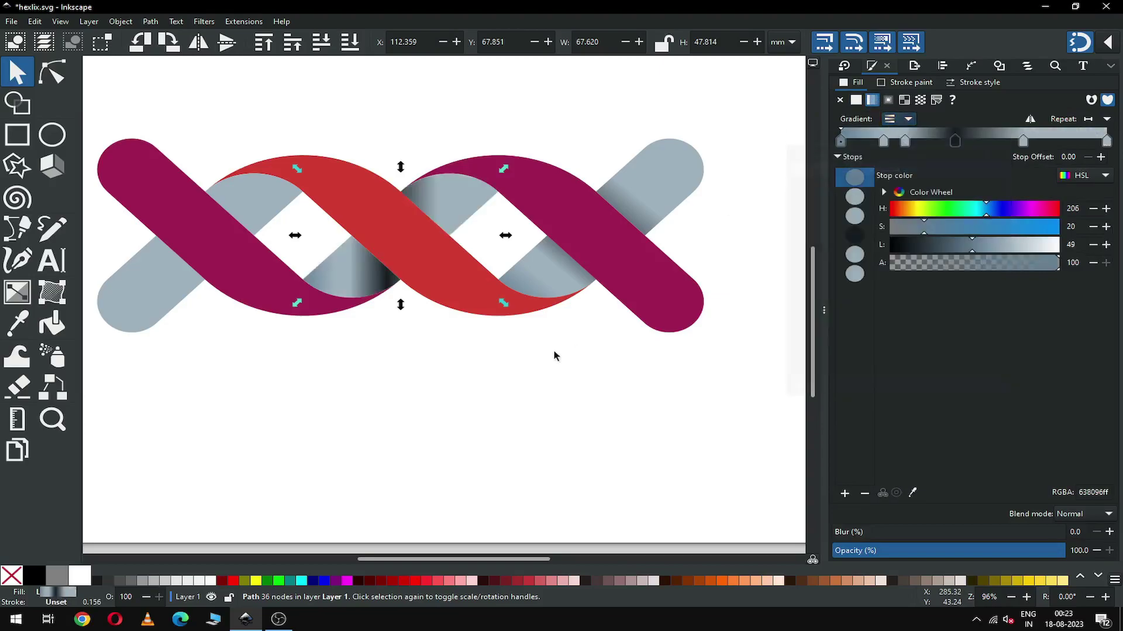
# - Angle the middle section's gradient diagonally along the strand, from its lower-left edge up to its upper-right end
pyautogui.click(17, 292)
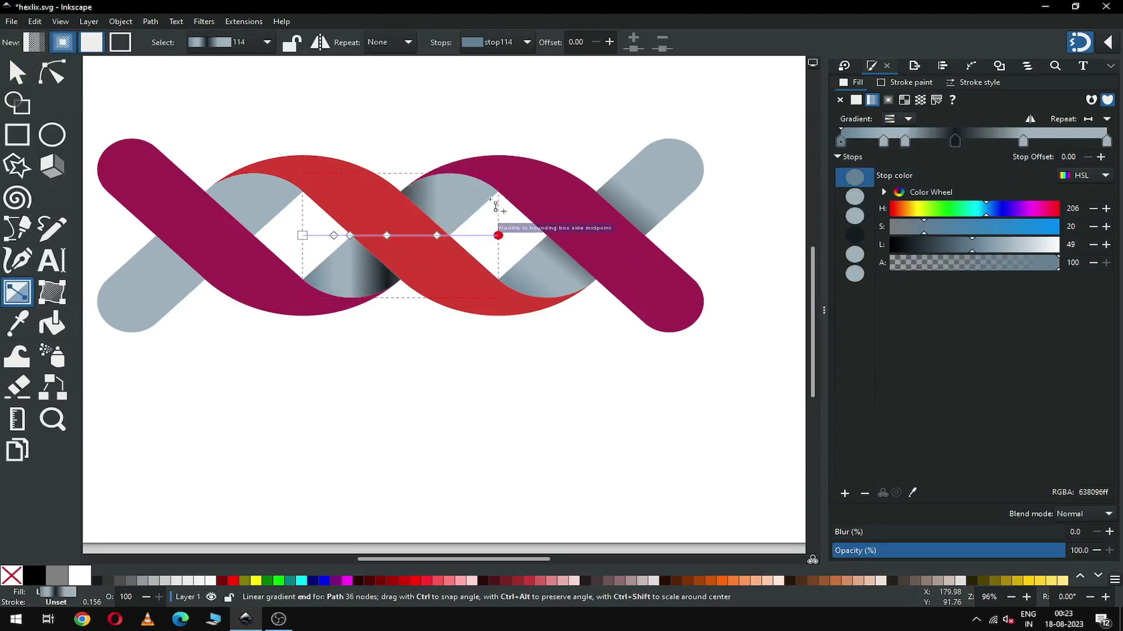
pyautogui.moveTo(498, 236); pyautogui.dragTo(489, 173)
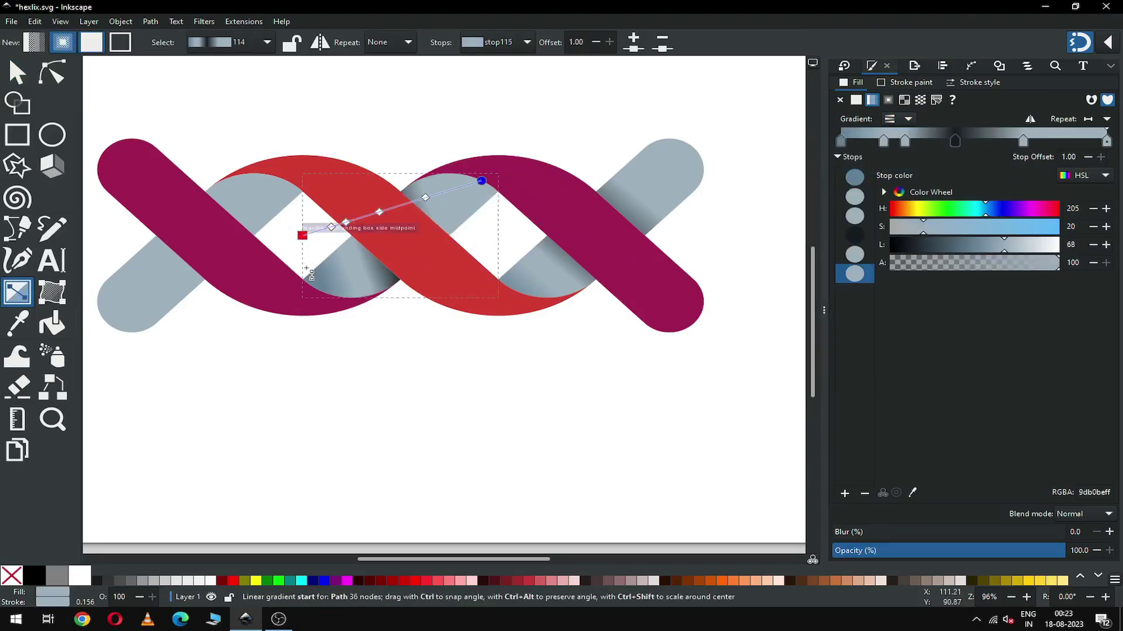
pyautogui.moveTo(303, 235); pyautogui.dragTo(342, 289)
pyautogui.click(339, 296)
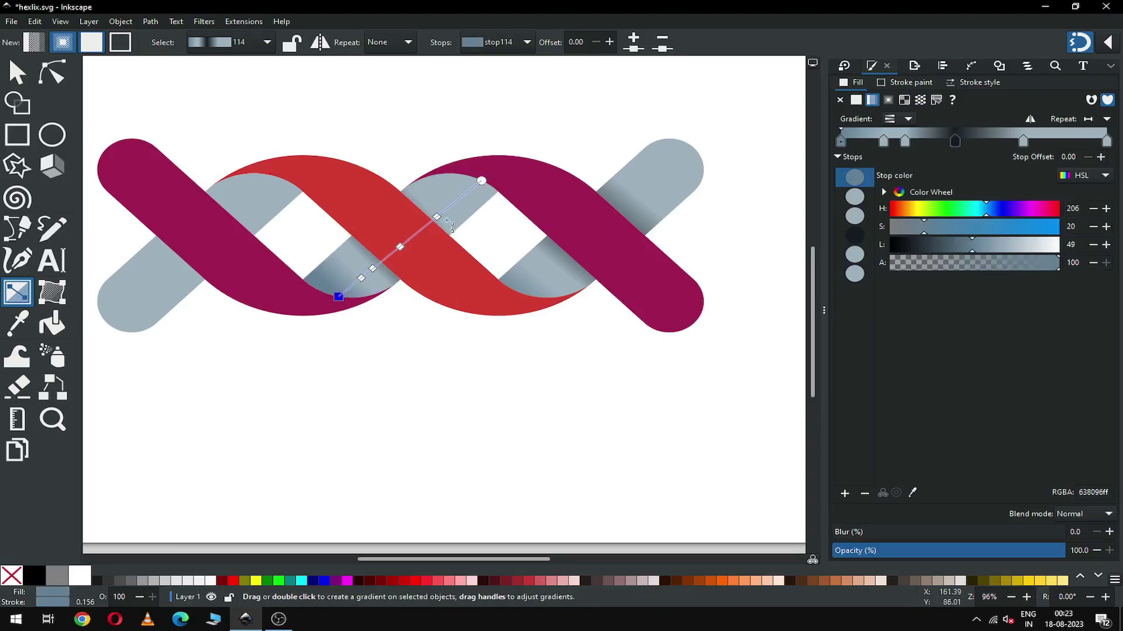
# - Move the middle section's dark stop to offset 0.45 and the light stop above it to offset 0.74
pyautogui.click(405, 245)
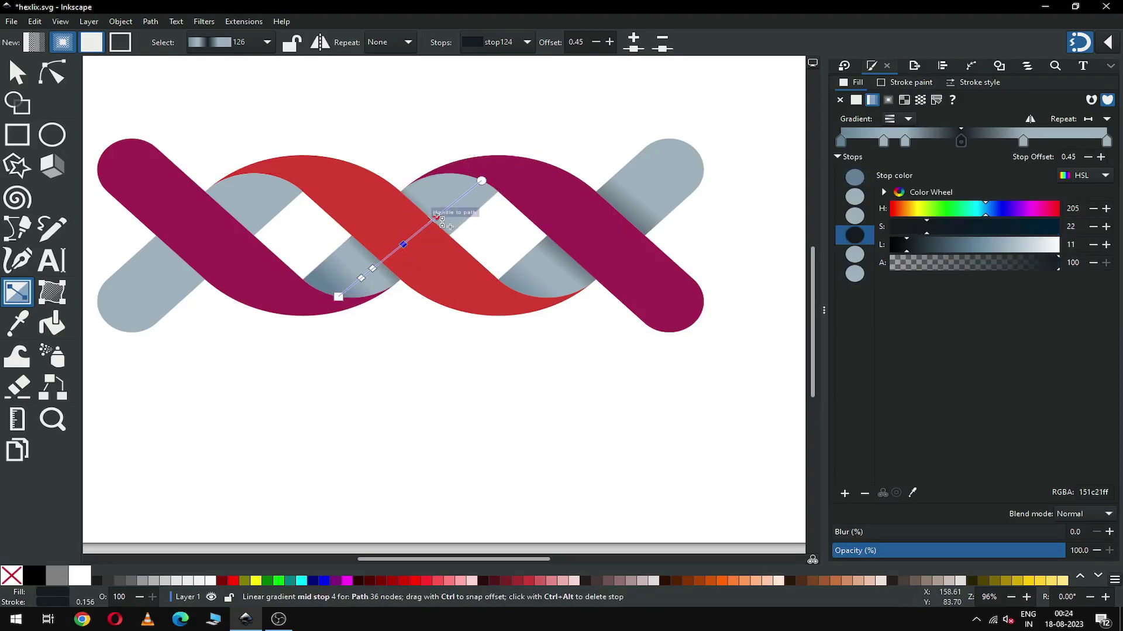
pyautogui.moveTo(438, 216); pyautogui.dragTo(444, 211)
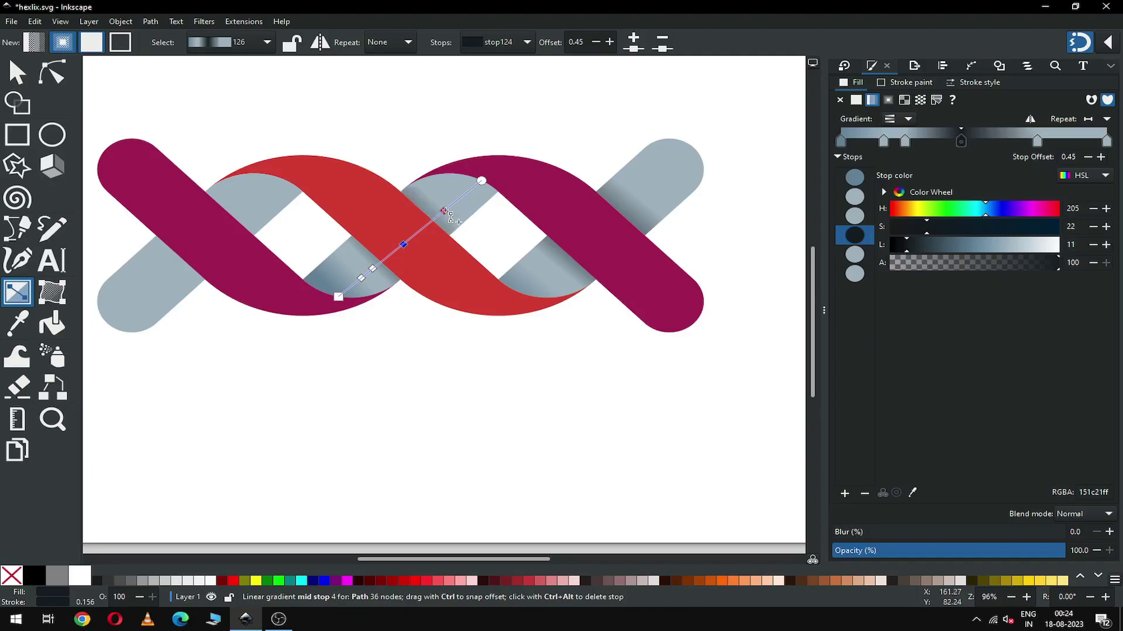
pyautogui.click(445, 211)
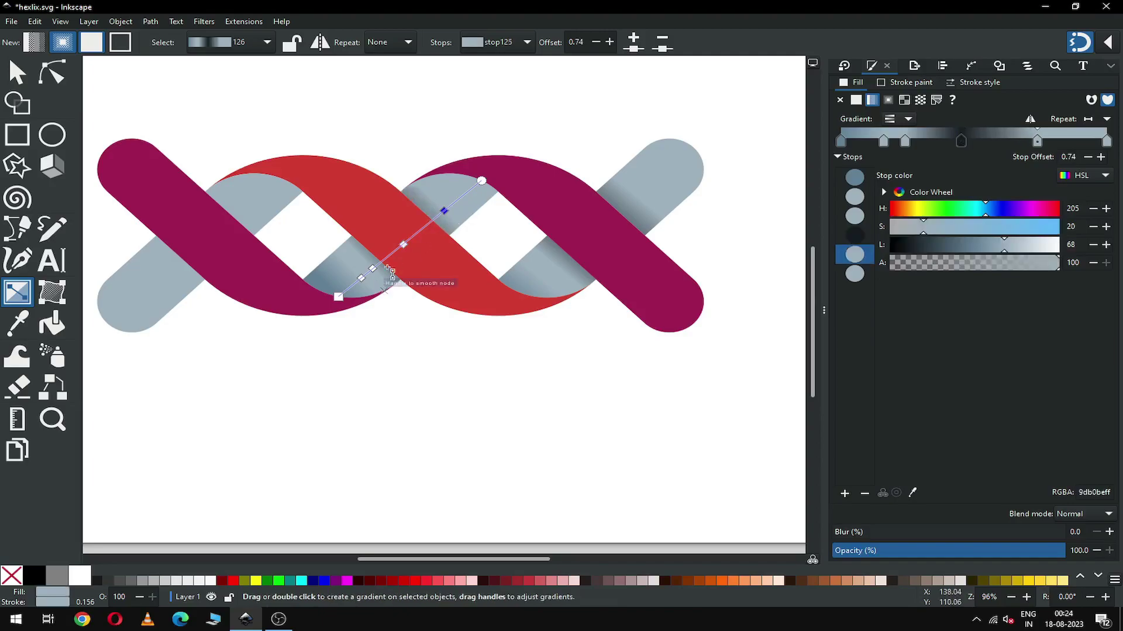
# - Add a stop at offset 0.88 to the middle section's gradient and set its end stop's lightness to 44
pyautogui.doubleClick(465, 195)
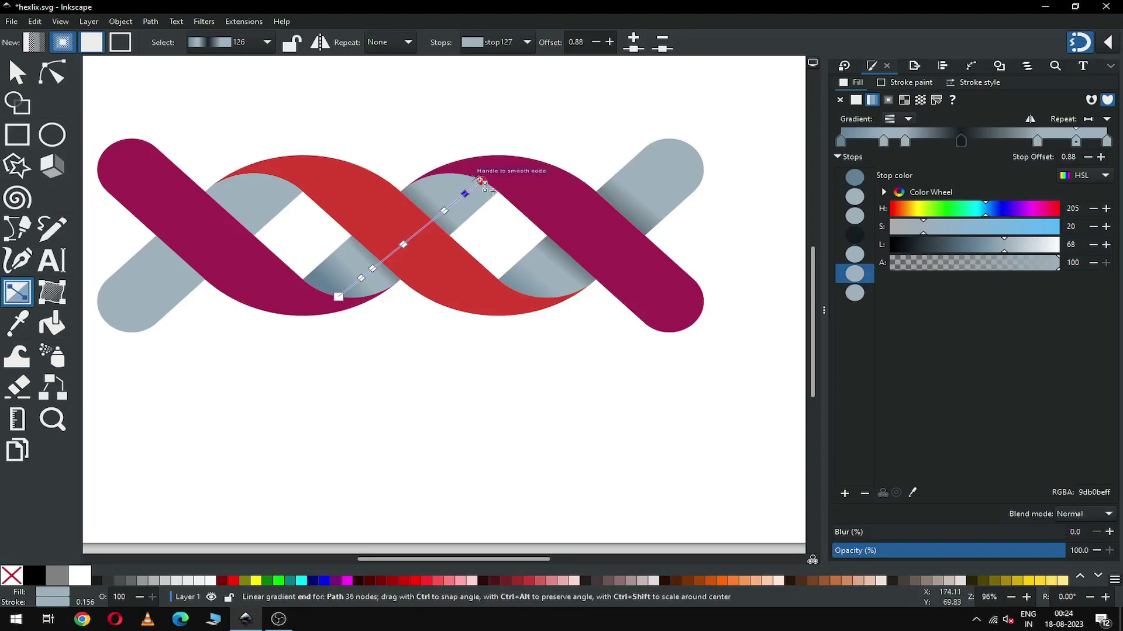
pyautogui.click(481, 180)
pyautogui.moveTo(998, 244); pyautogui.dragTo(988, 247)
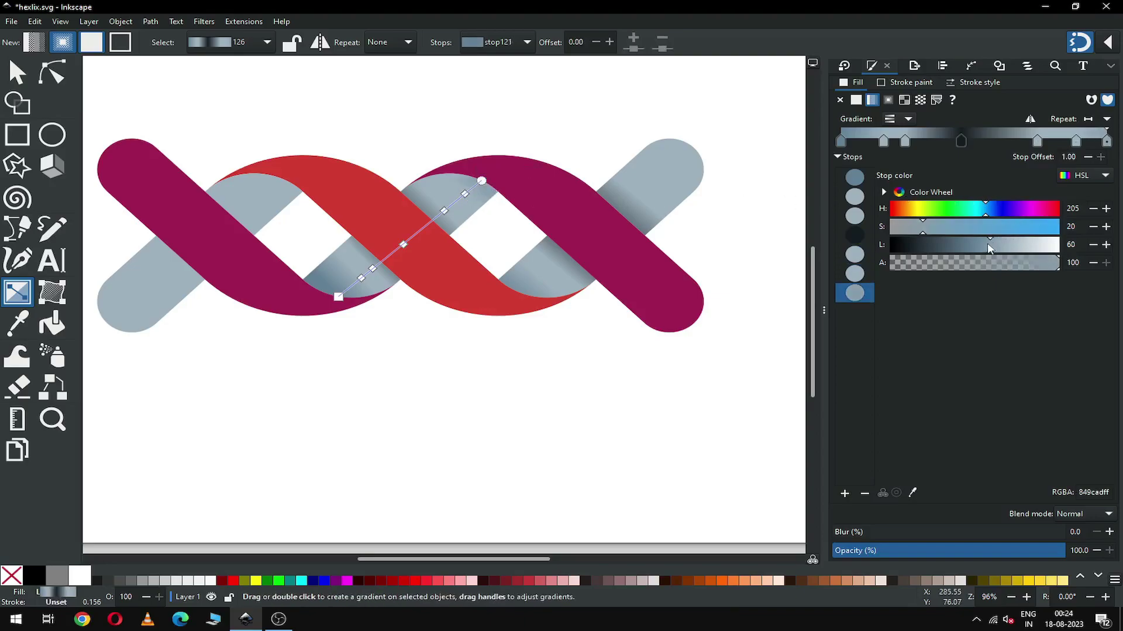
pyautogui.click(971, 246)
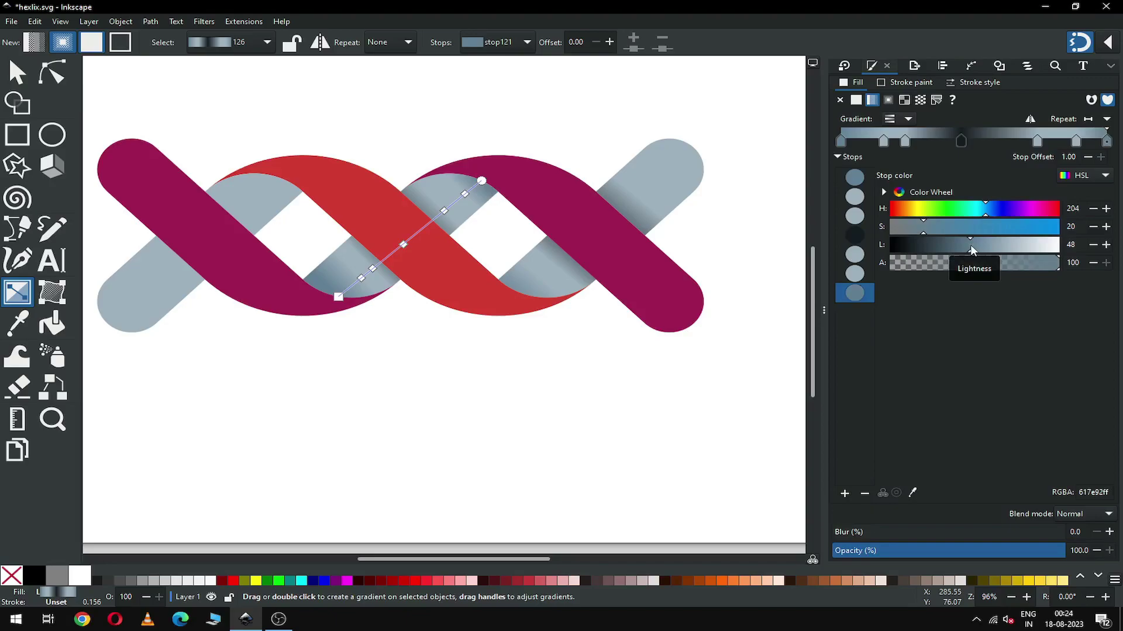
pyautogui.click(964, 245)
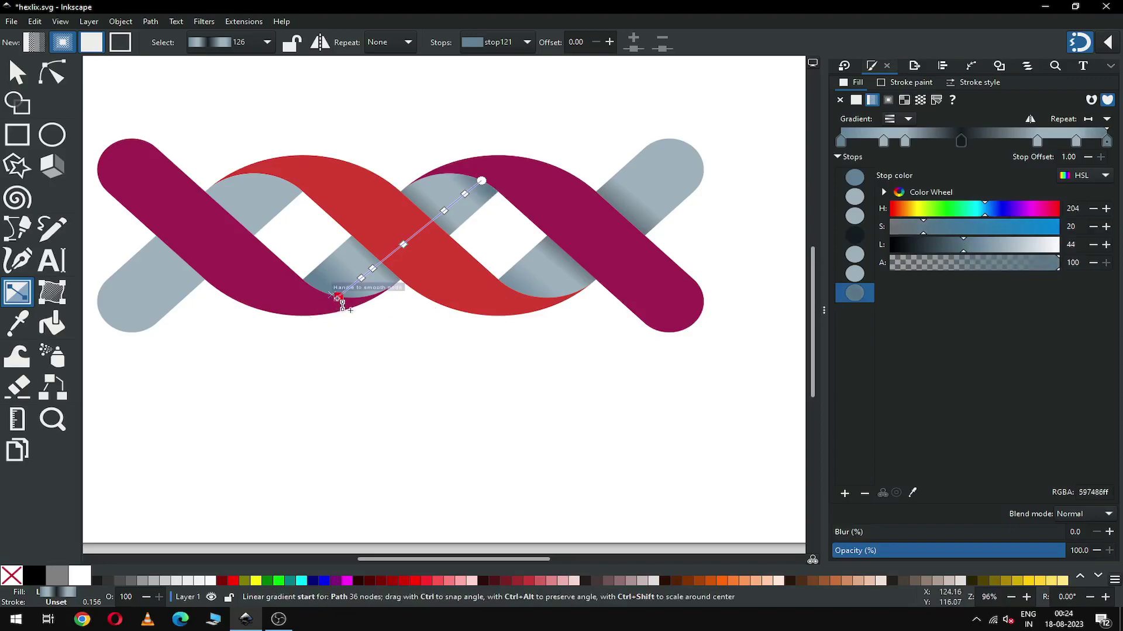
pyautogui.moveTo(334, 299); pyautogui.dragTo(333, 301)
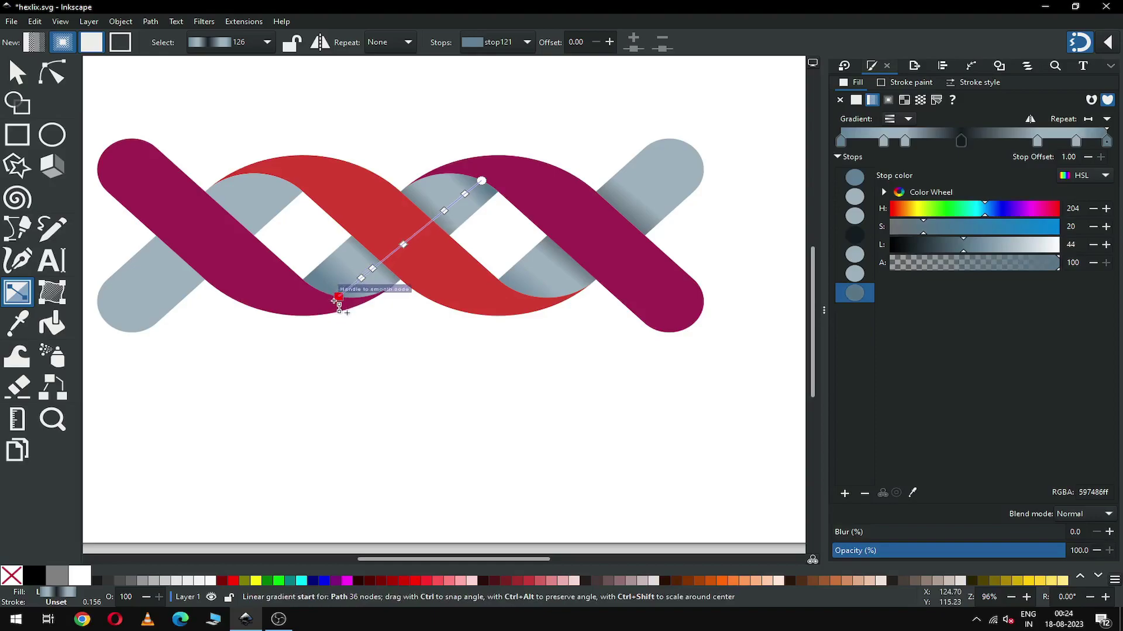
pyautogui.click(338, 297)
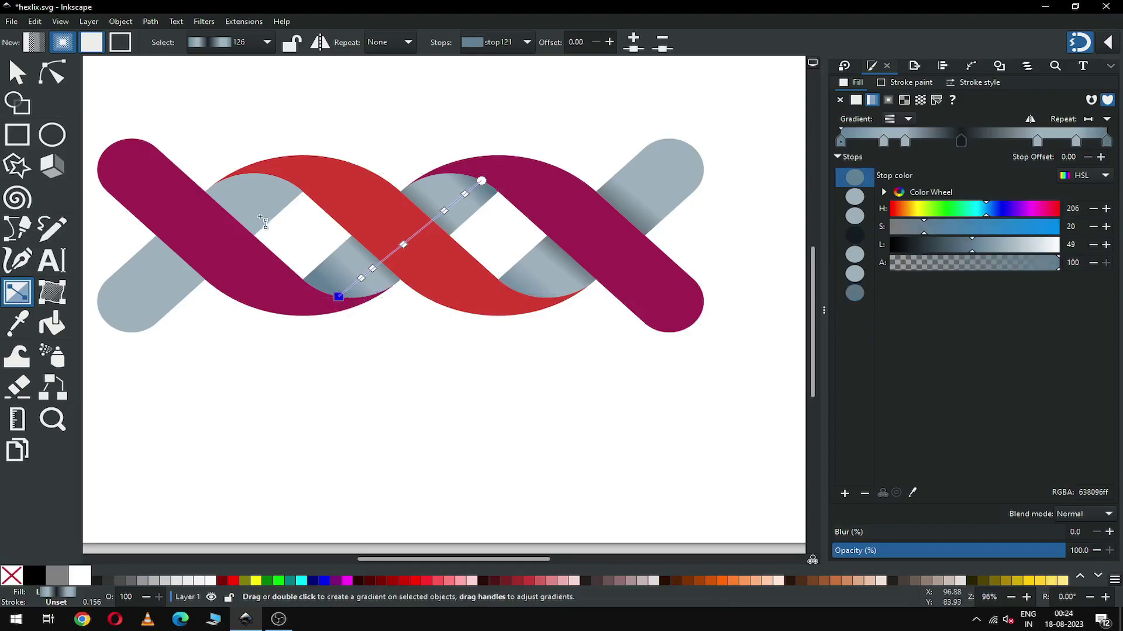
pyautogui.click(17, 72)
pyautogui.click(408, 106)
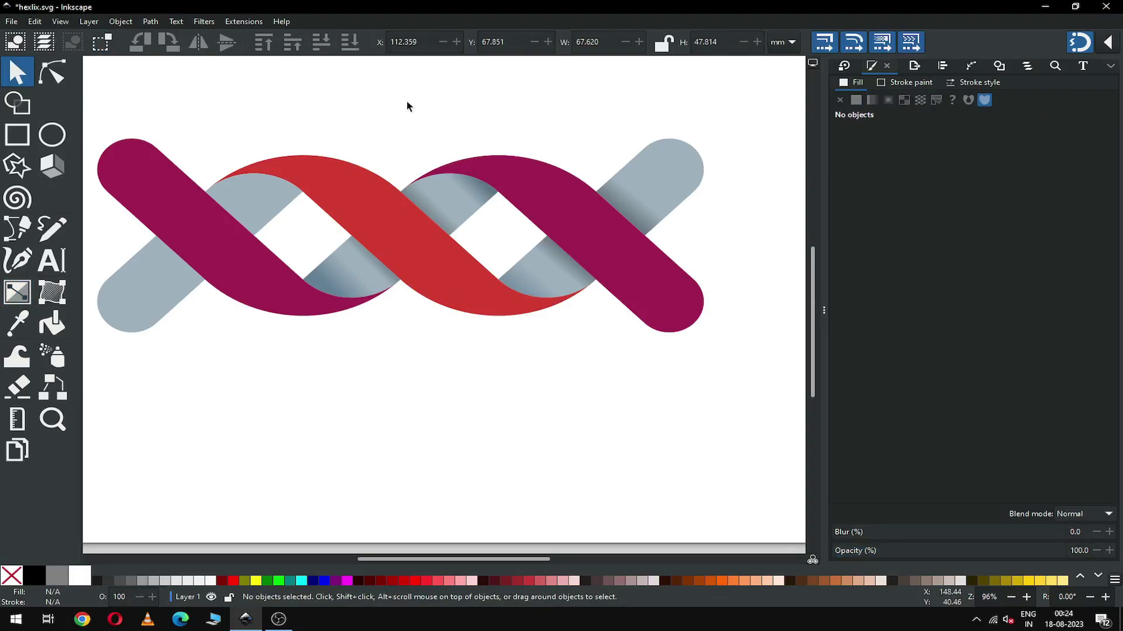
# - Fill the leftmost blue-grey section with gradient 126, angled diagonally from its lower-left rounded end to its upper-right end
pyautogui.click(153, 276)
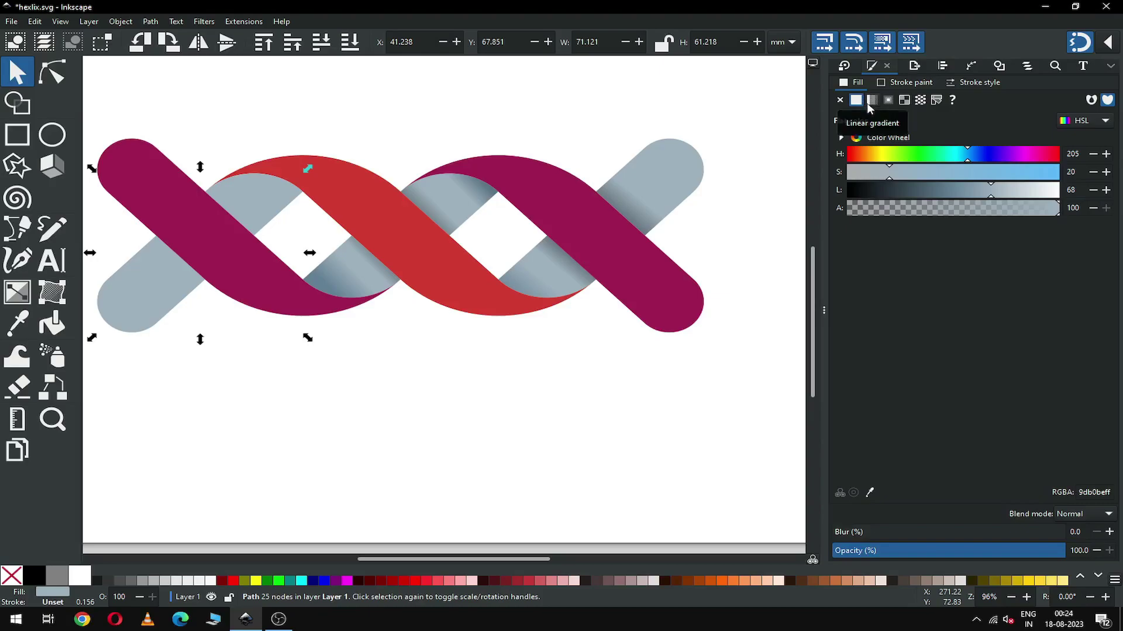
pyautogui.click(871, 100)
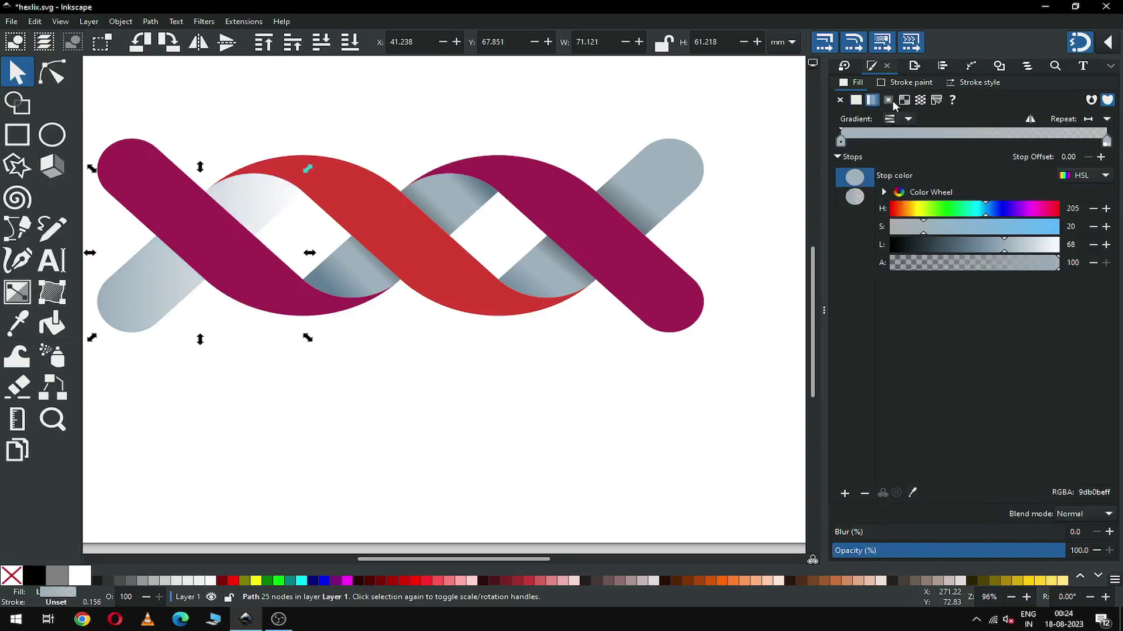
pyautogui.click(913, 494)
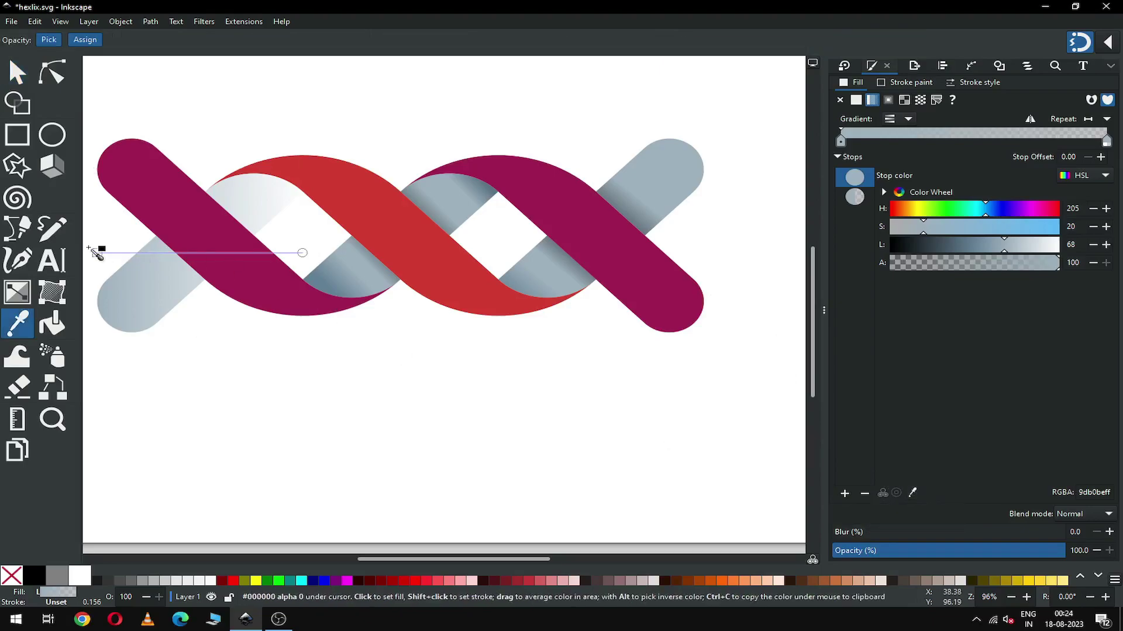
pyautogui.moveTo(120, 293); pyautogui.dragTo(131, 316)
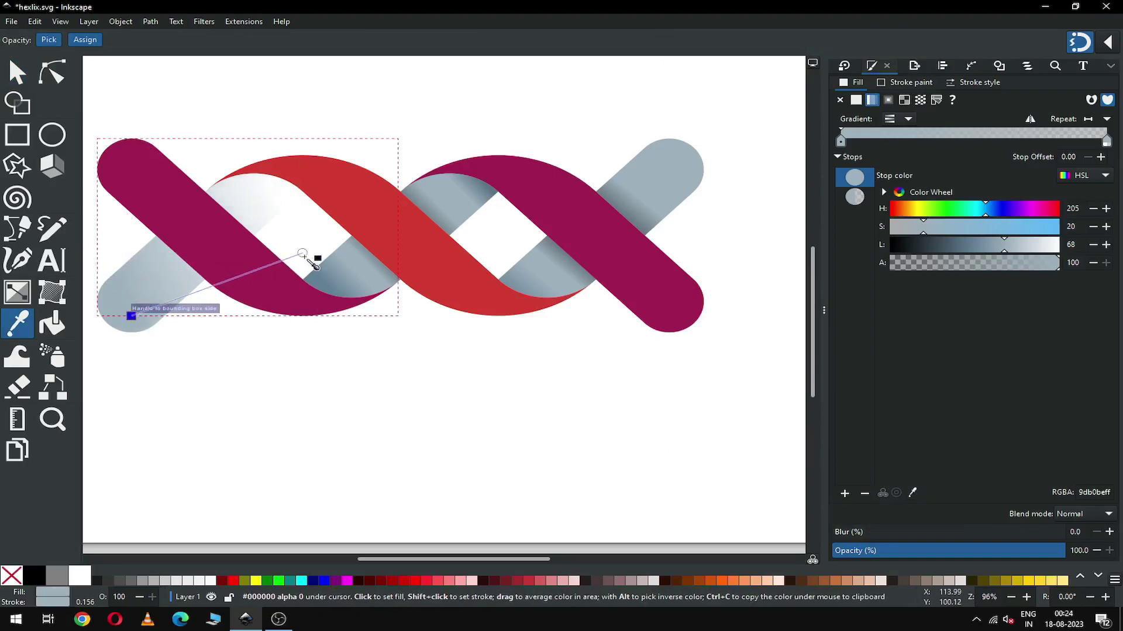
pyautogui.moveTo(302, 252); pyautogui.dragTo(274, 189)
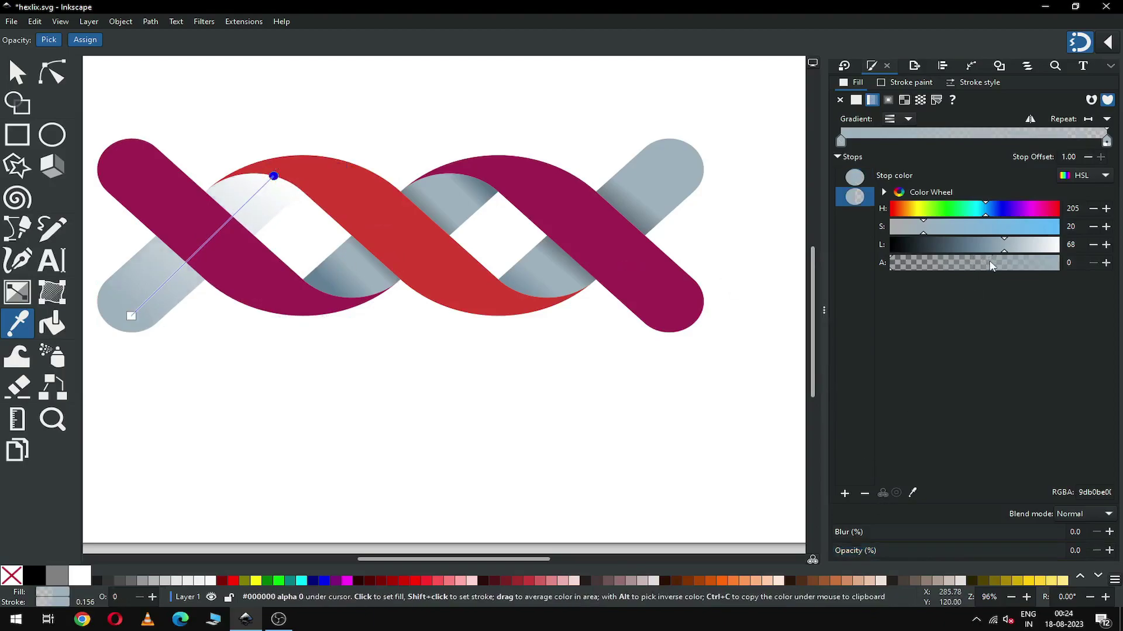
pyautogui.moveTo(992, 266); pyautogui.dragTo(1055, 264)
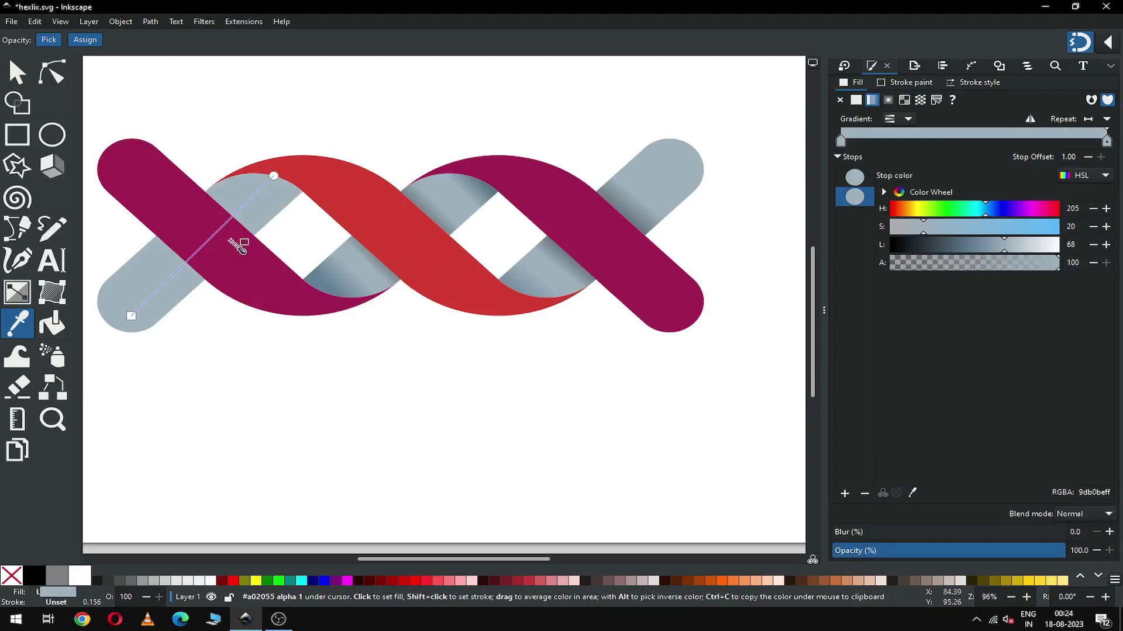
pyautogui.click(906, 121)
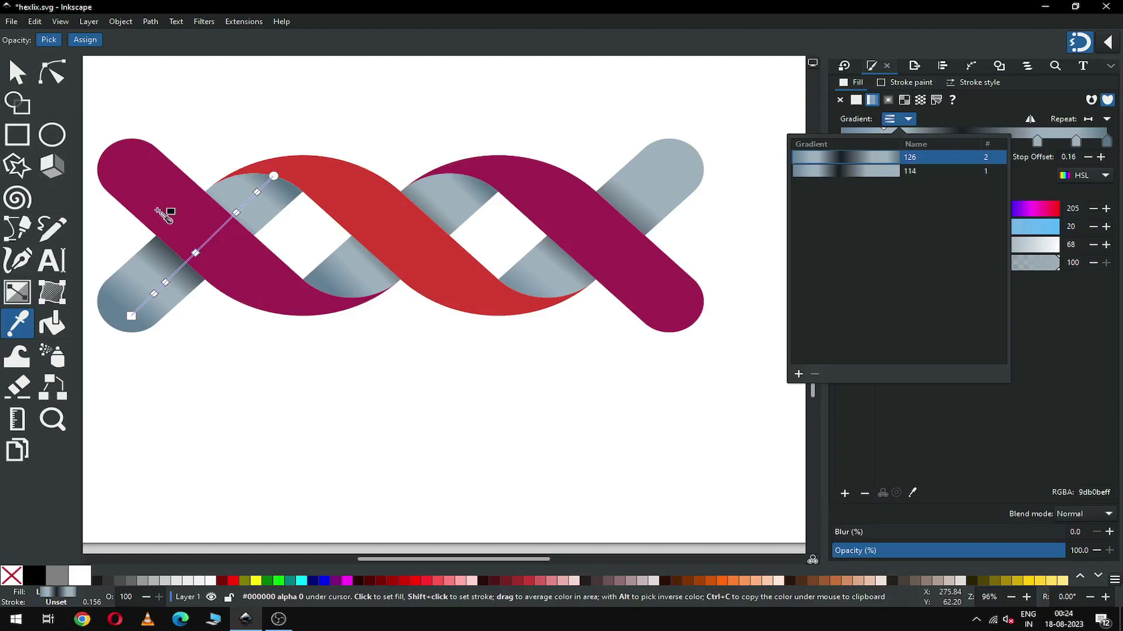
# - Move the leftmost section's light stop above the purple strand to offset 0.81 and extend the gradient's start to the rounded cap's lower-left edge
pyautogui.click(236, 213)
pyautogui.moveTo(237, 213); pyautogui.dragTo(247, 203)
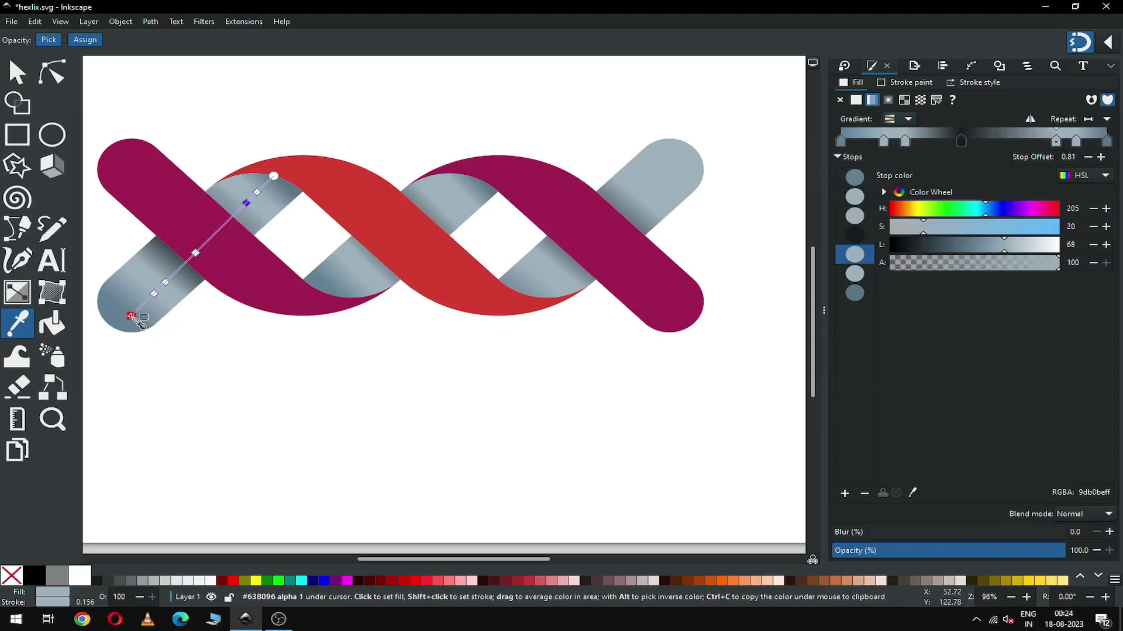
pyautogui.moveTo(131, 316); pyautogui.dragTo(107, 324)
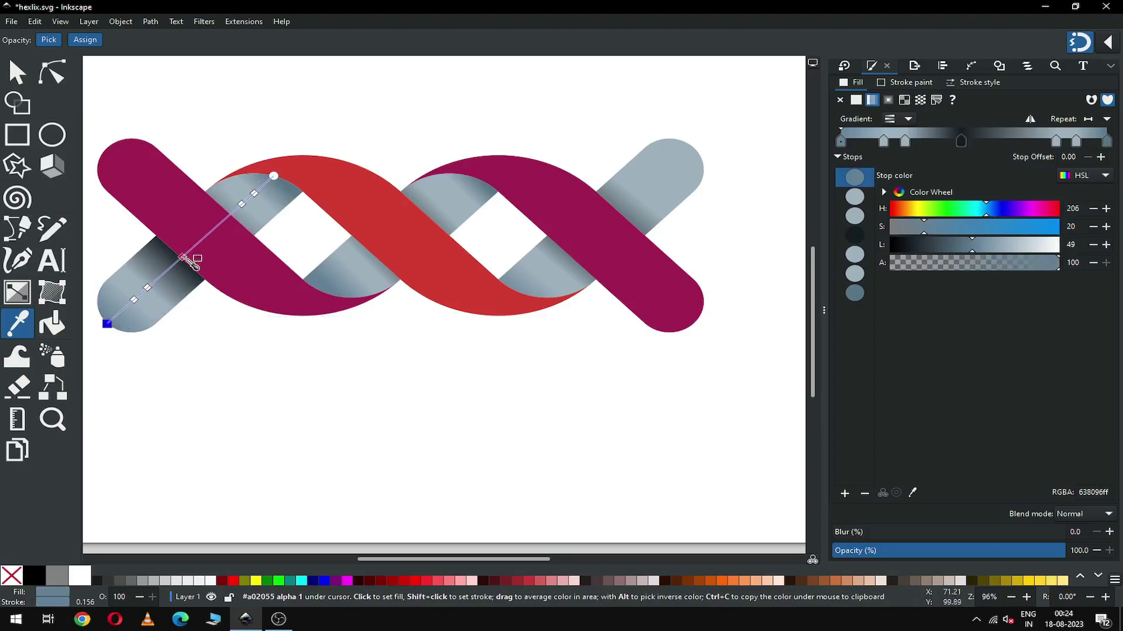
# - Move the leftmost blue-grey section's dark stop to offset 0.60, and its neighbouring light stops to 0.36 and 0.80
pyautogui.moveTo(186, 261); pyautogui.dragTo(207, 234)
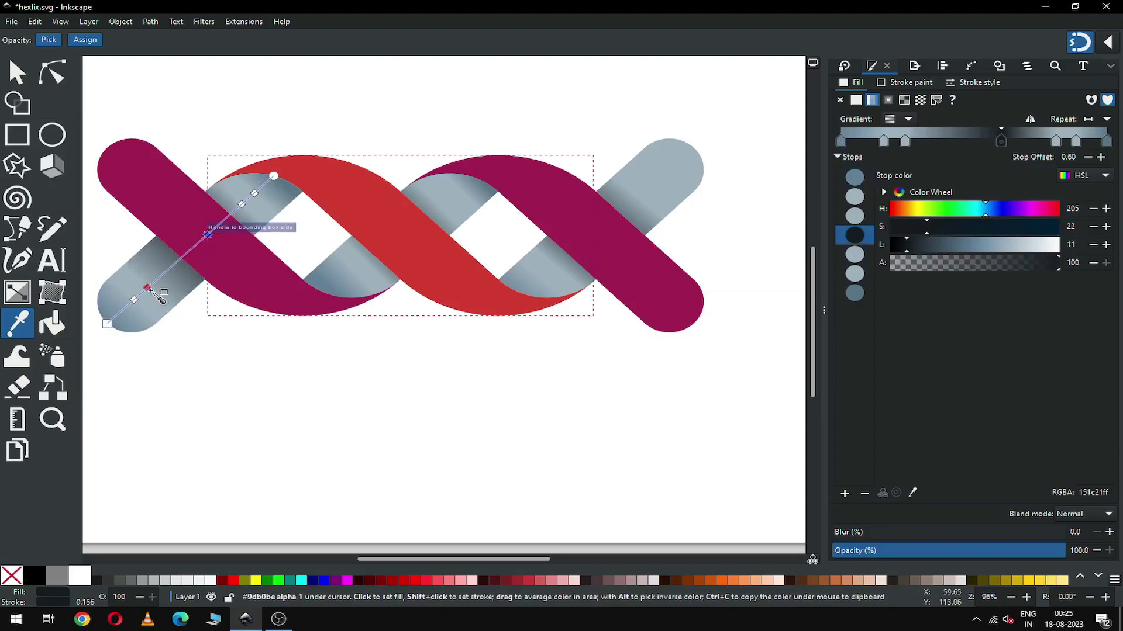
pyautogui.moveTo(150, 291); pyautogui.dragTo(168, 272)
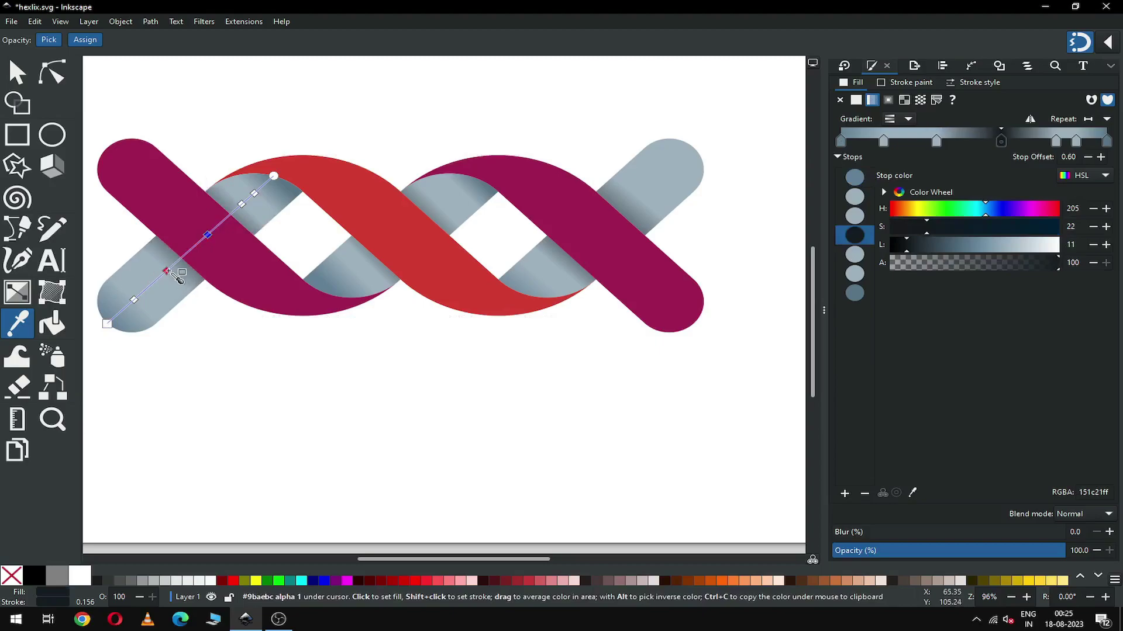
pyautogui.click(168, 271)
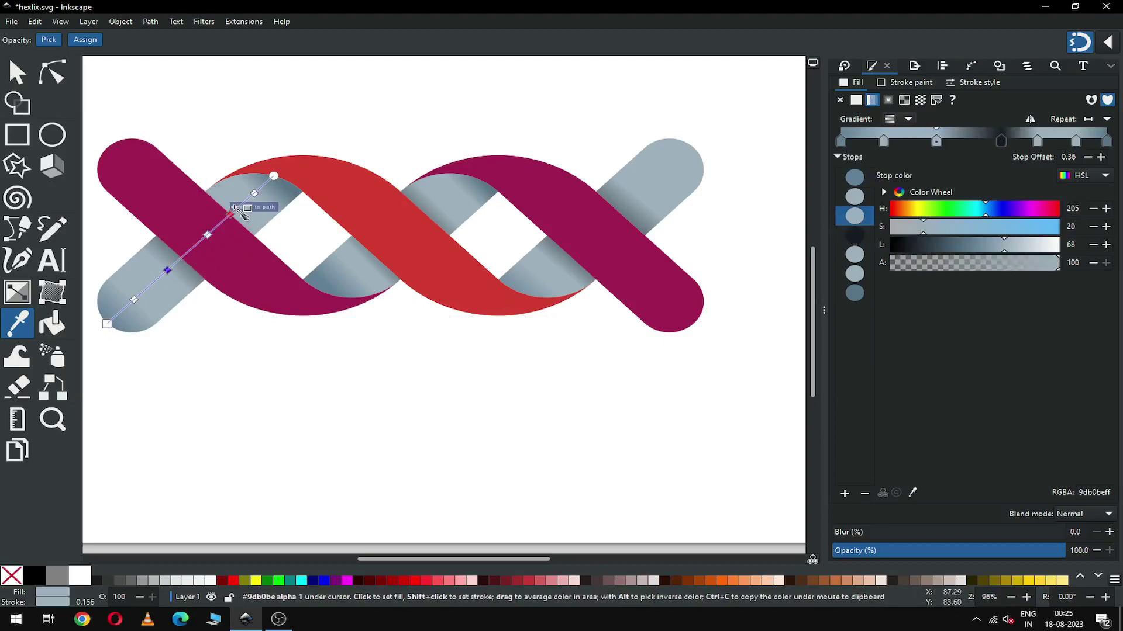
pyautogui.moveTo(232, 213)
pyautogui.mouseDown()
pyautogui.moveTo(250, 200)
pyautogui.moveTo(241, 205)
pyautogui.mouseUp()
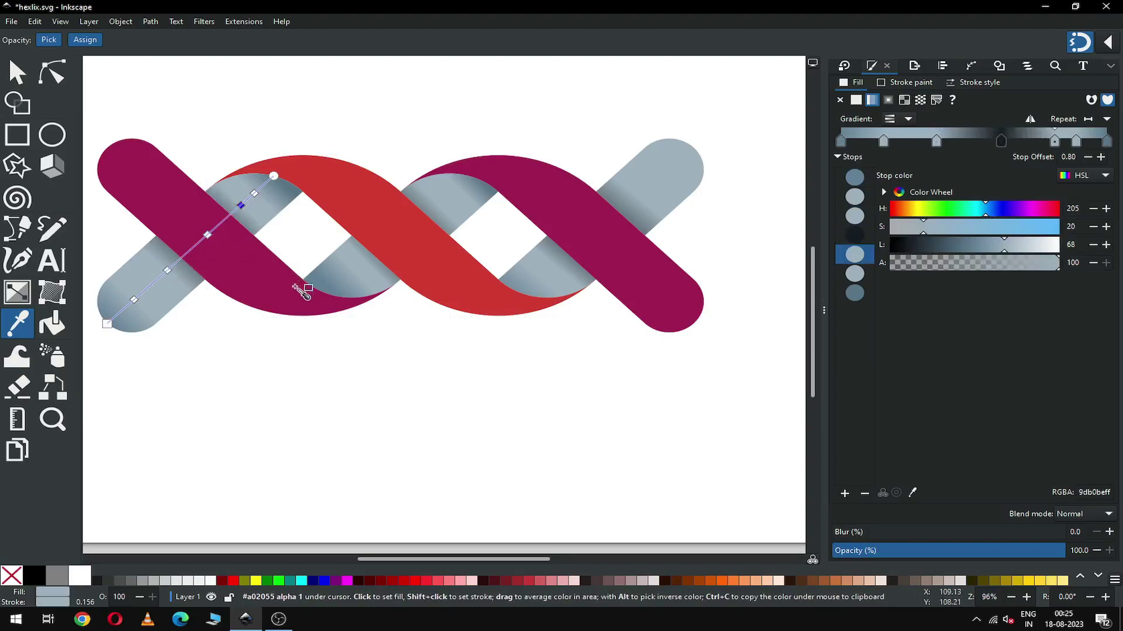
pyautogui.click(18, 73)
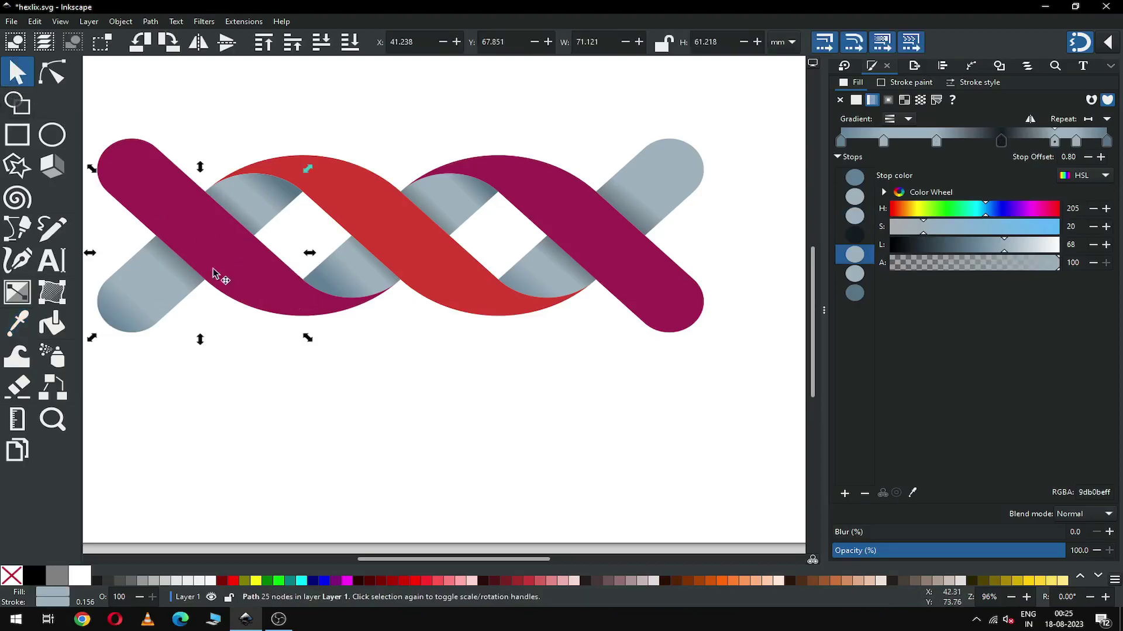
pyautogui.click(321, 405)
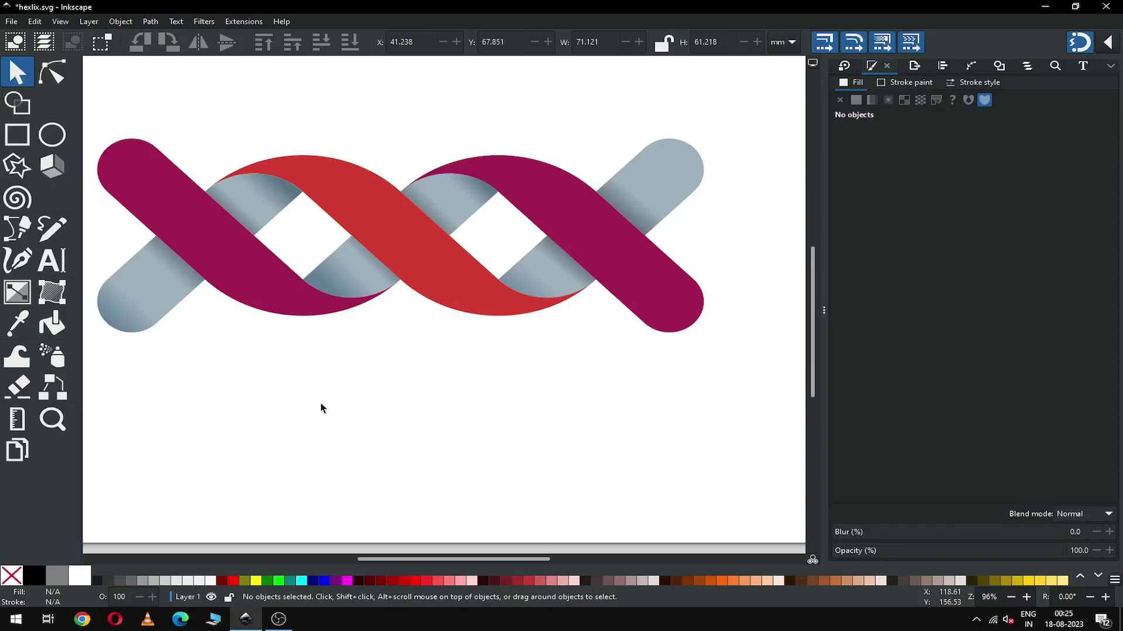
# - Give both purple strands and the red strand linear gradient fills
pyautogui.click(269, 304)
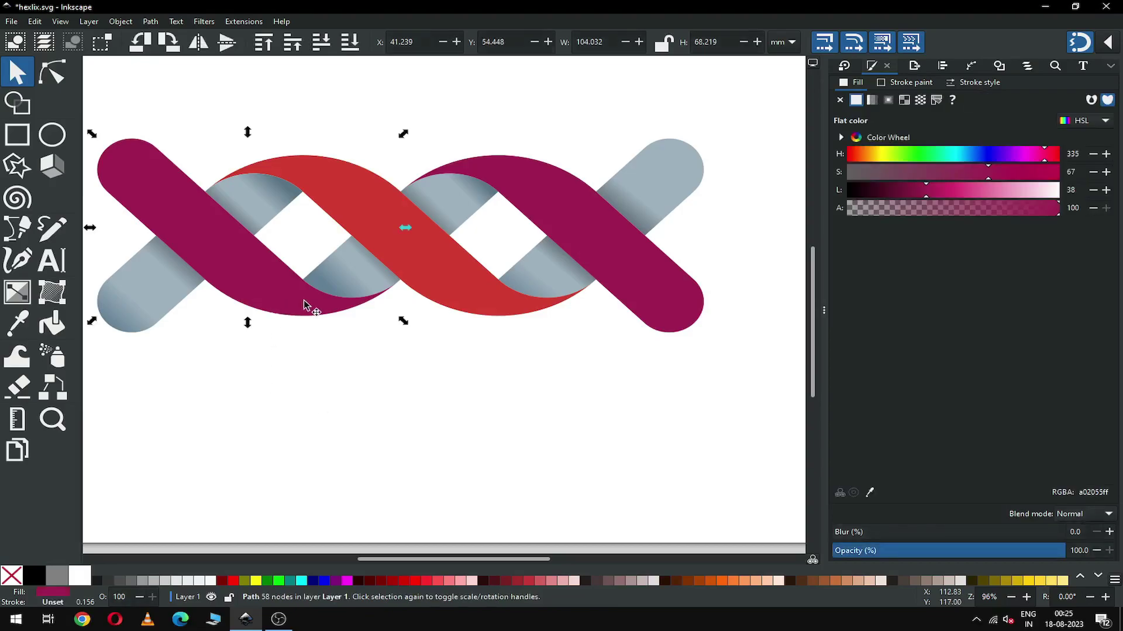
pyautogui.keyDown('shift'); pyautogui.click(462, 293); pyautogui.keyUp('shift')
pyautogui.keyDown('shift'); pyautogui.click(672, 290); pyautogui.keyUp('shift')
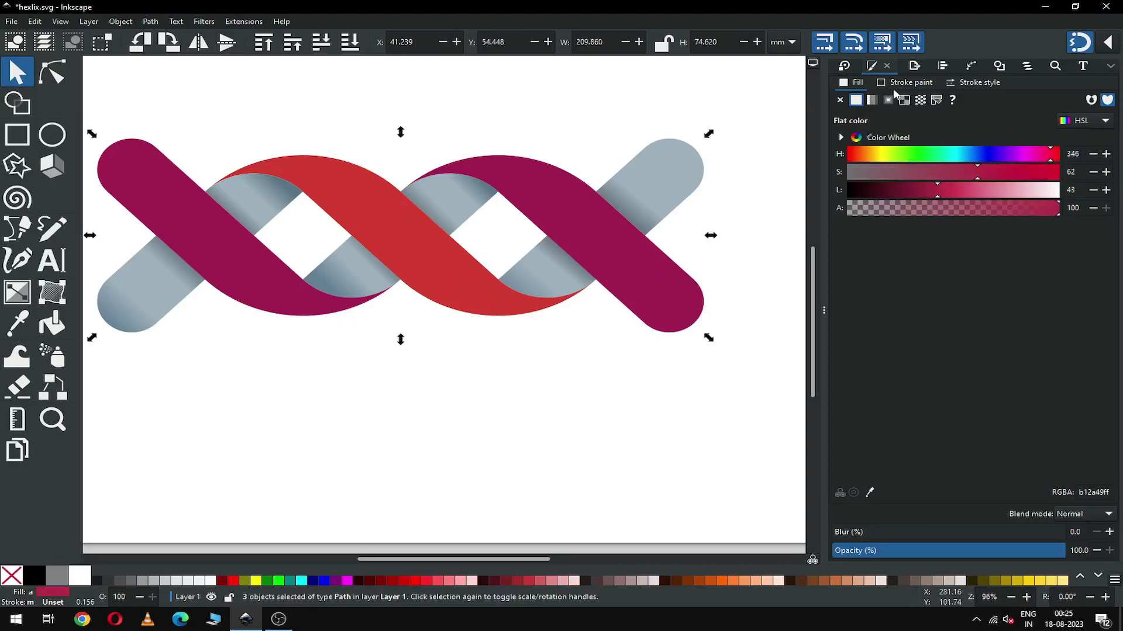
pyautogui.click(873, 100)
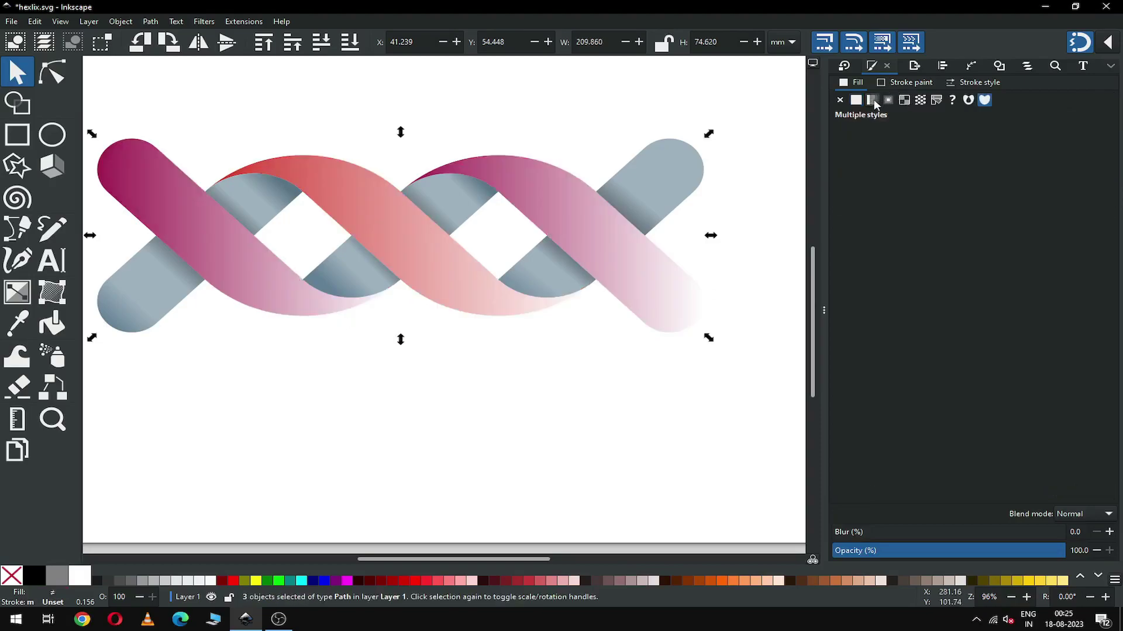
pyautogui.click(503, 387)
# - Angle the first purple strand's gradient diagonally from its upper-left rounded cap past its lower curve, and make the end stop fully opaque
pyautogui.click(269, 294)
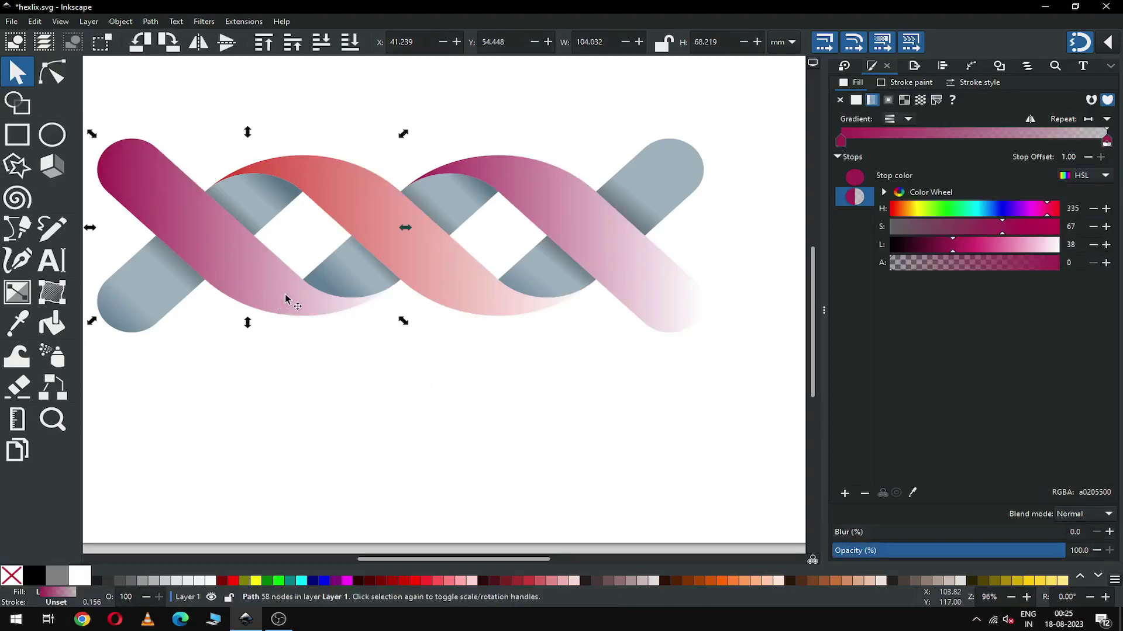
pyautogui.click(18, 292)
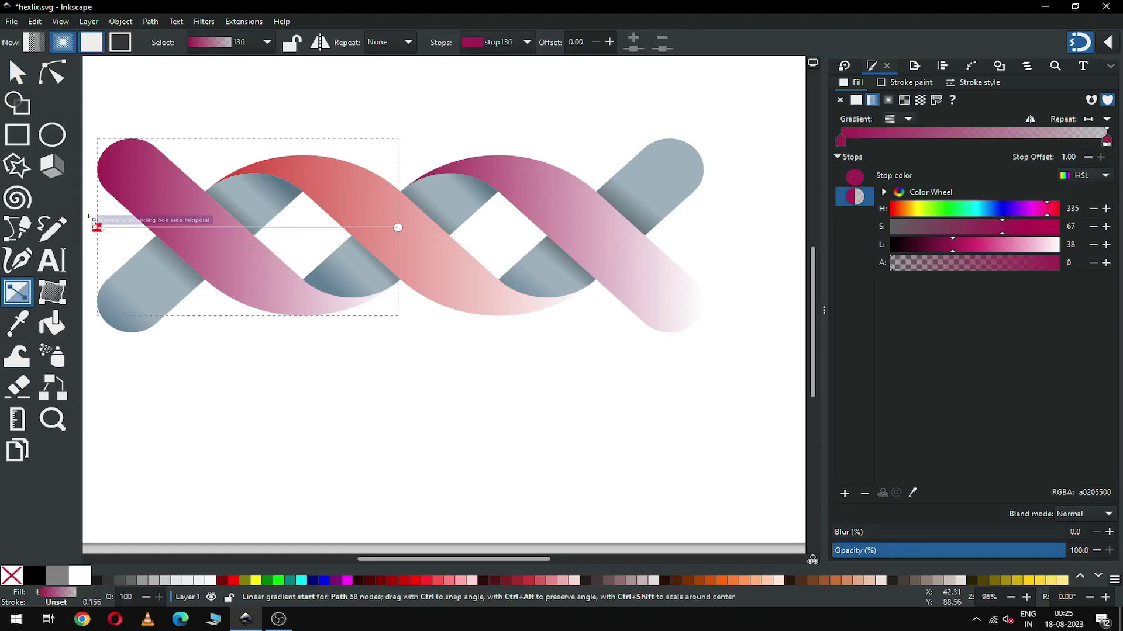
pyautogui.moveTo(97, 227); pyautogui.dragTo(107, 147)
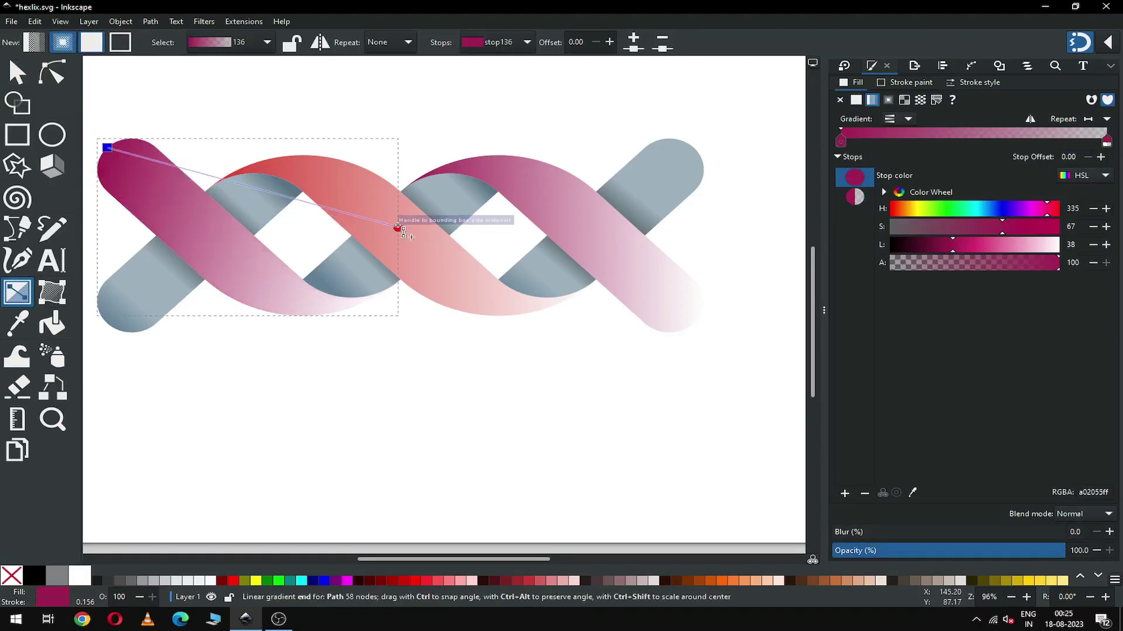
pyautogui.moveTo(372, 273); pyautogui.dragTo(334, 330)
pyautogui.moveTo(925, 262); pyautogui.dragTo(1117, 268)
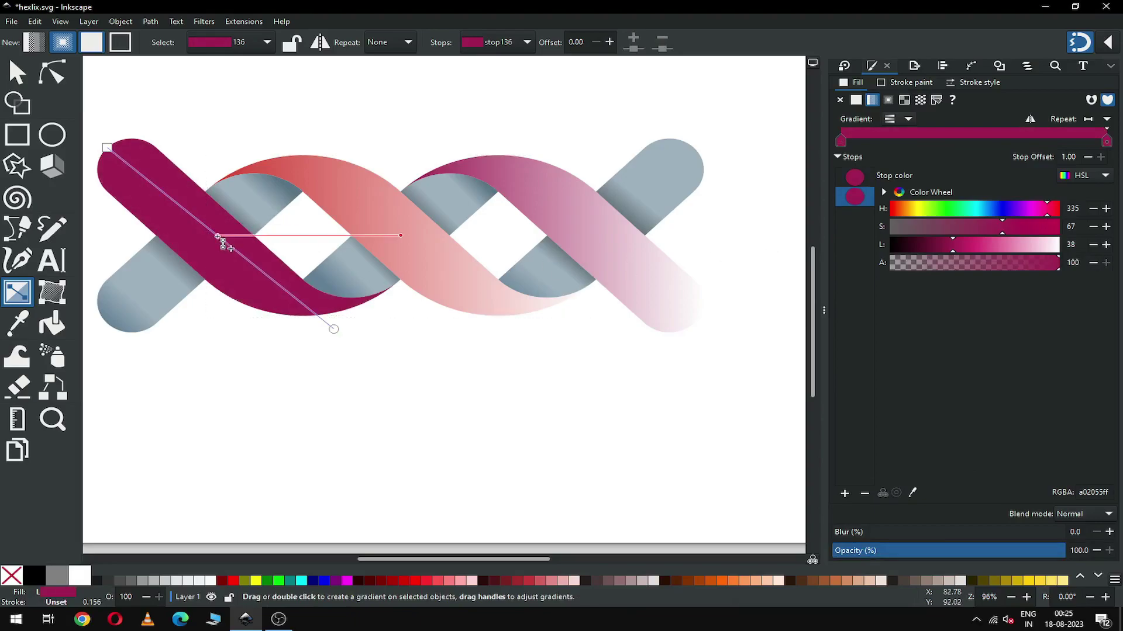
# - Add a stop at offset 0.49 to the first purple strand's gradient, and set lightness to 25 for the end stop and 31 for the start stop
pyautogui.doubleClick(218, 236)
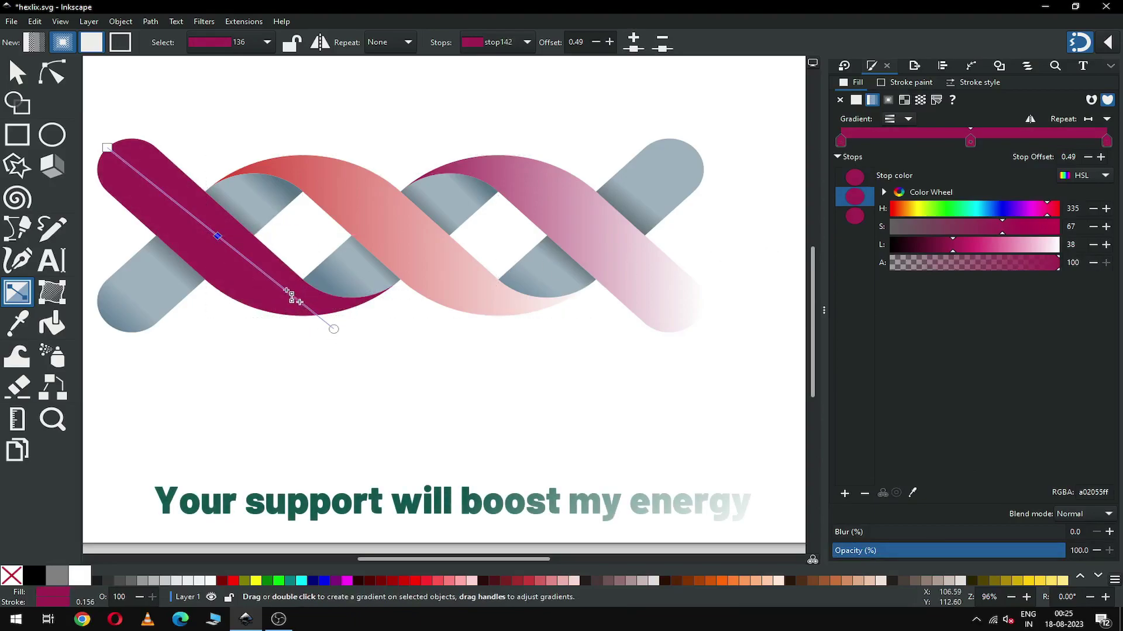
pyautogui.click(333, 329)
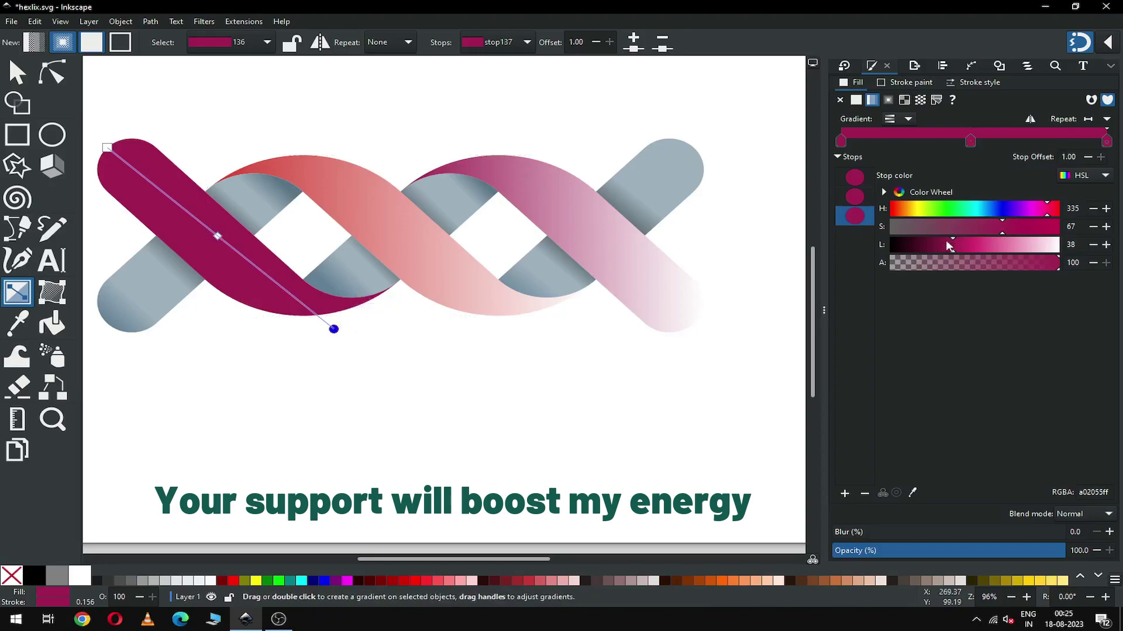
pyautogui.moveTo(942, 246); pyautogui.dragTo(932, 248)
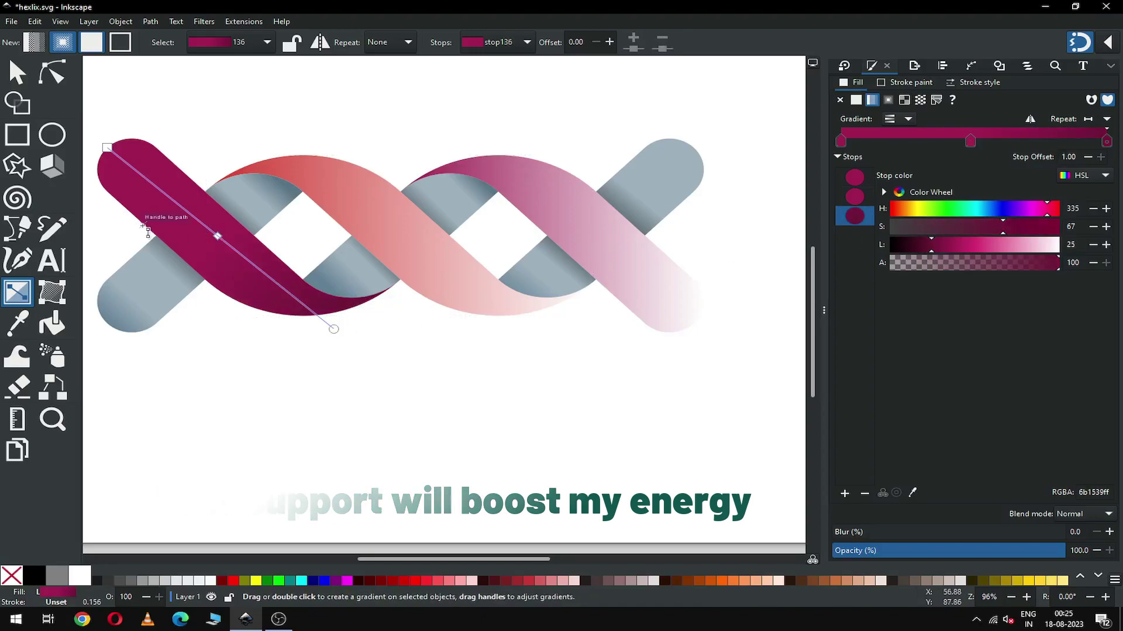
pyautogui.click(107, 147)
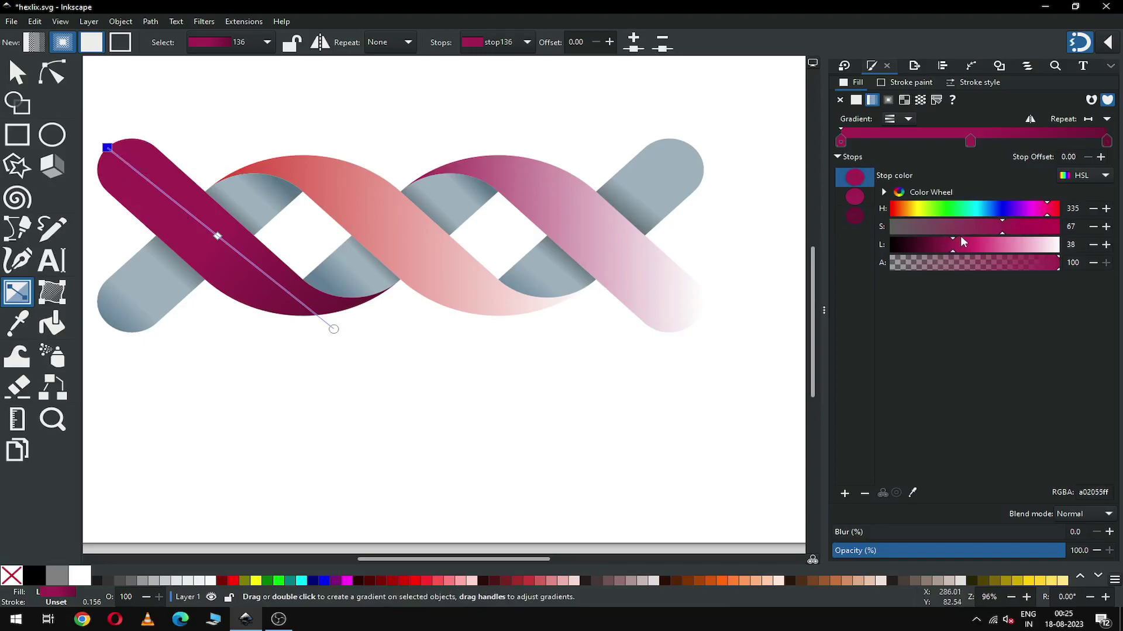
pyautogui.moveTo(947, 244); pyautogui.dragTo(944, 244)
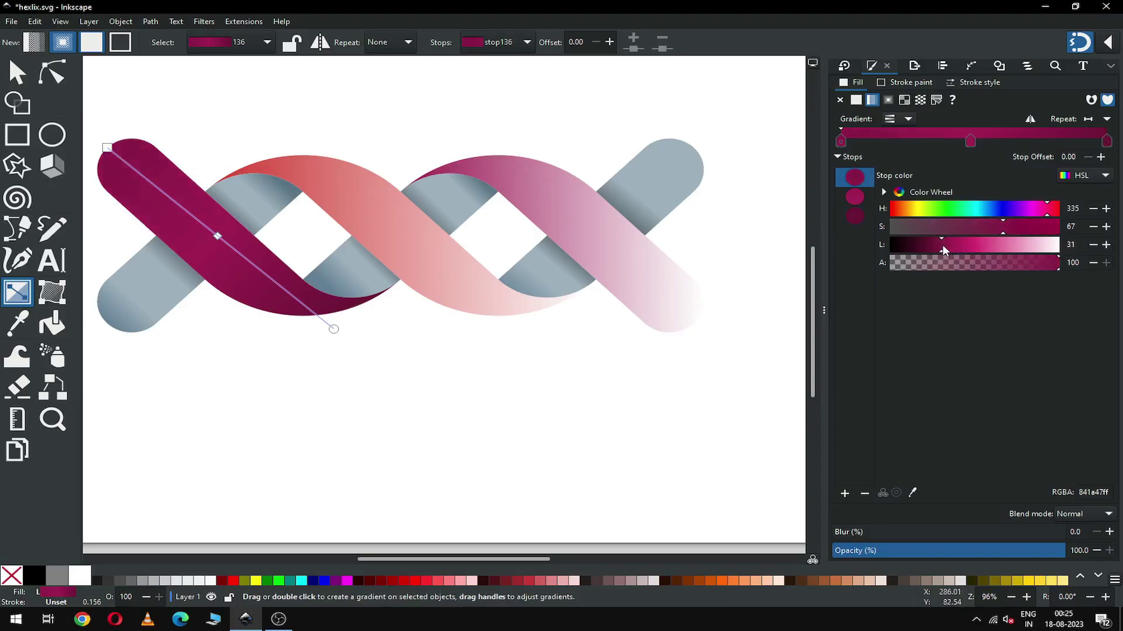
# - Fill the right-hand purple strand with gradient 136
pyautogui.click(28, 82)
pyautogui.click(585, 211)
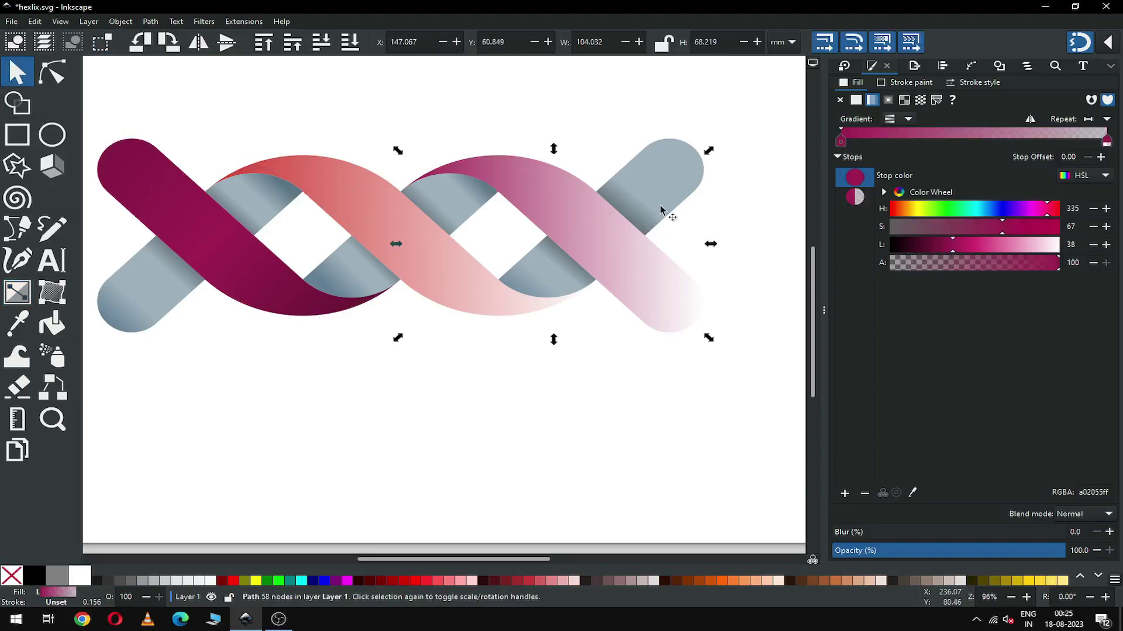
pyautogui.click(898, 122)
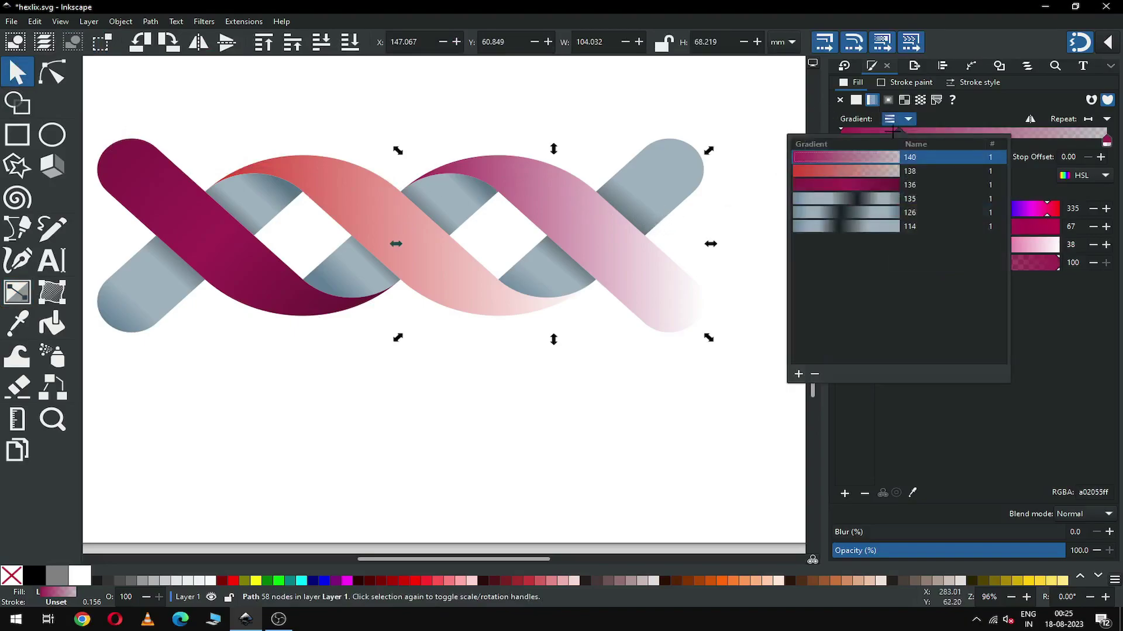
pyautogui.click(878, 172)
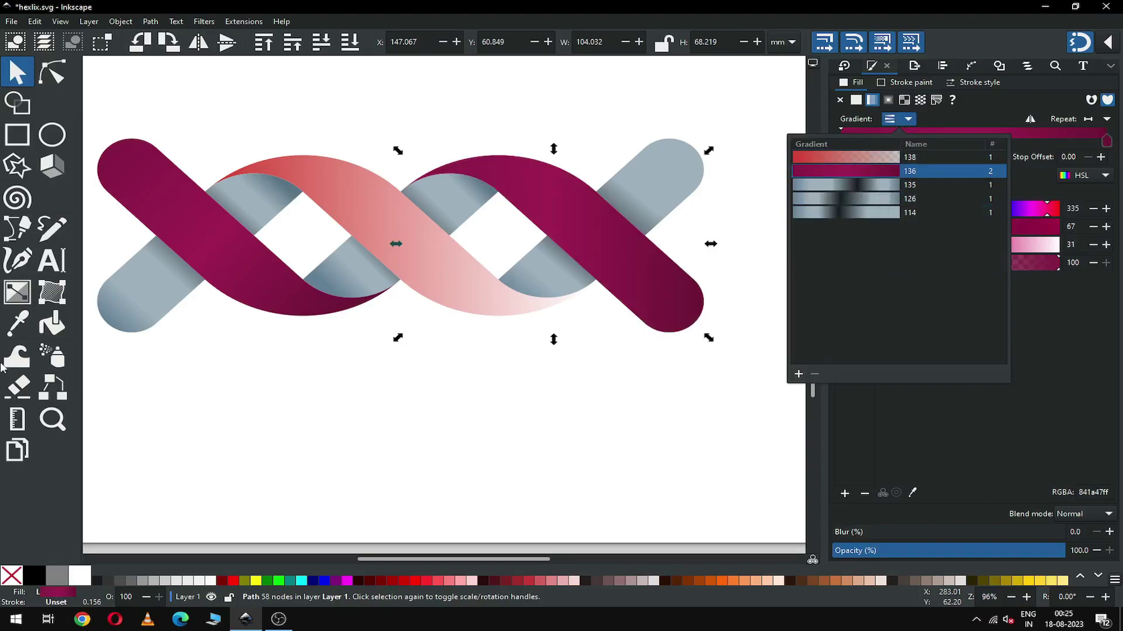
# - Angle the right-hand purple strand's gradient diagonally from its upper curve to the lower-right edge of its rounded end
pyautogui.click(21, 299)
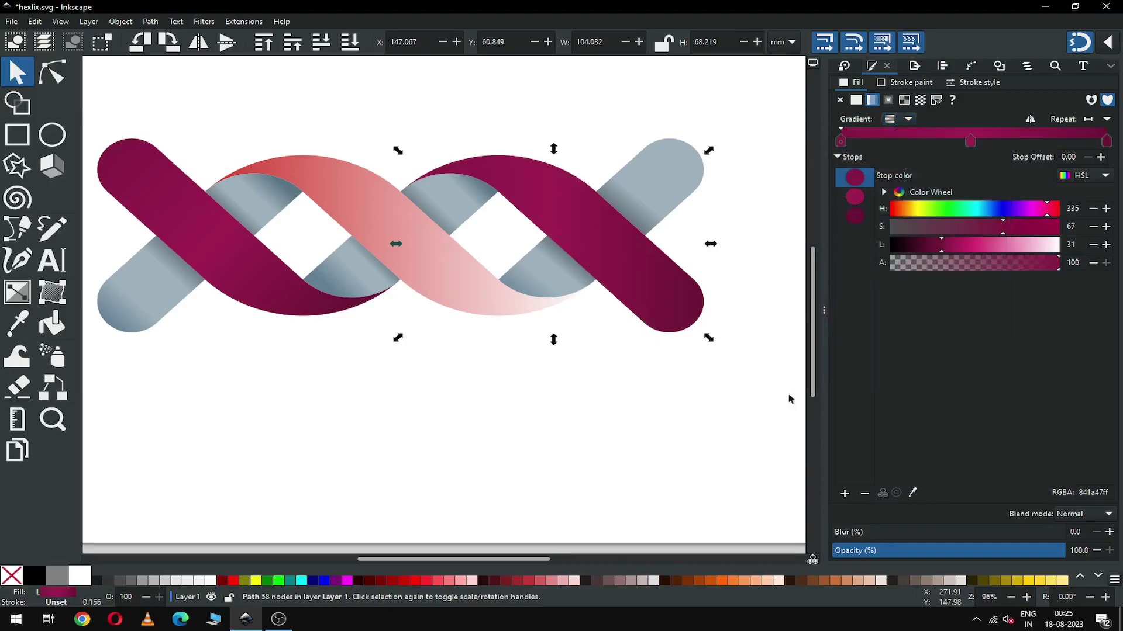
pyautogui.click(913, 493)
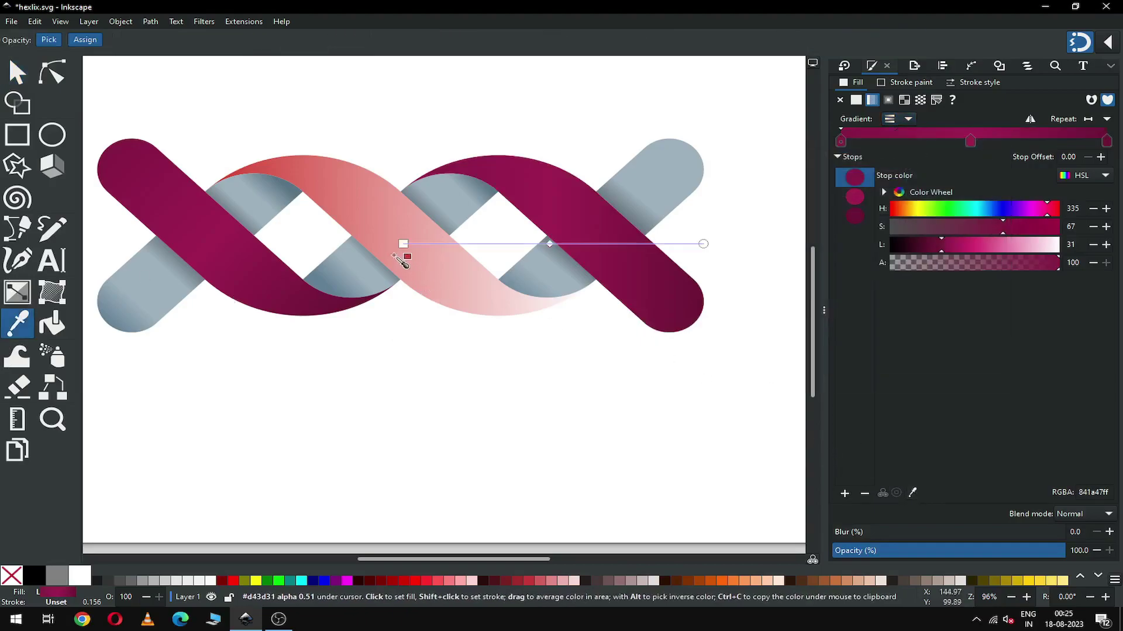
pyautogui.moveTo(405, 244); pyautogui.dragTo(465, 158)
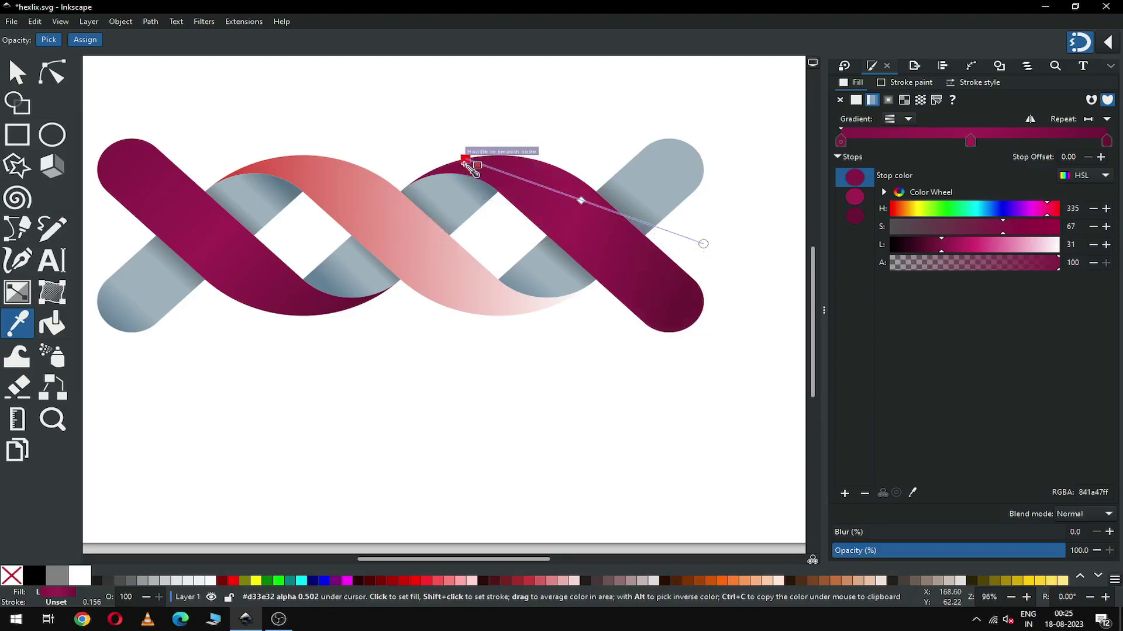
pyautogui.moveTo(705, 245); pyautogui.dragTo(693, 323)
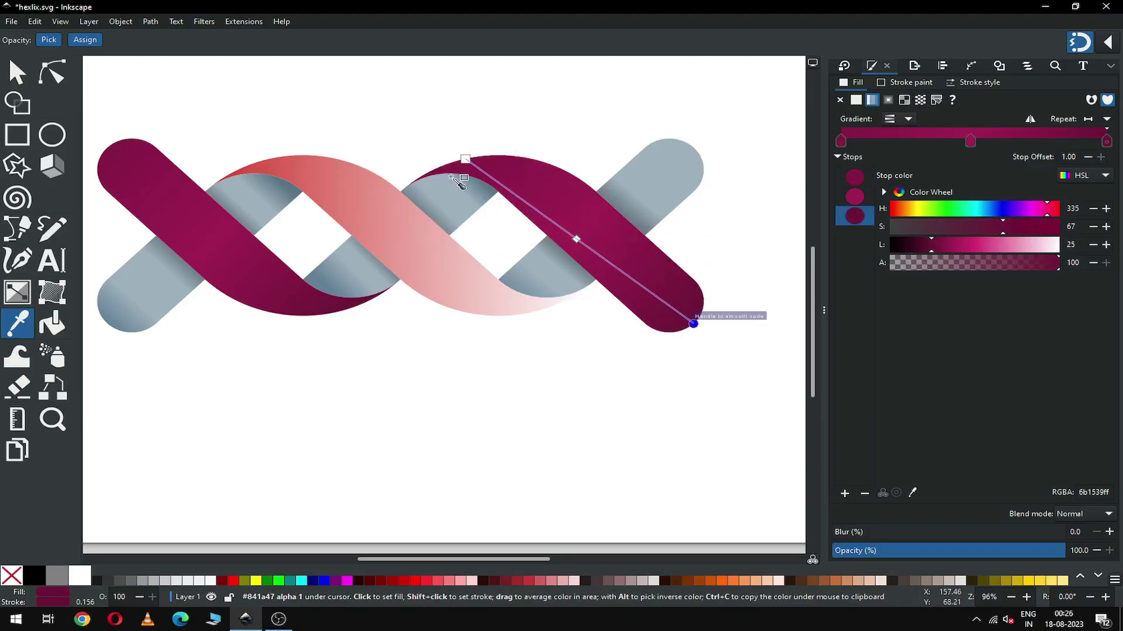
pyautogui.moveTo(466, 158); pyautogui.dragTo(485, 156)
pyautogui.click(486, 155)
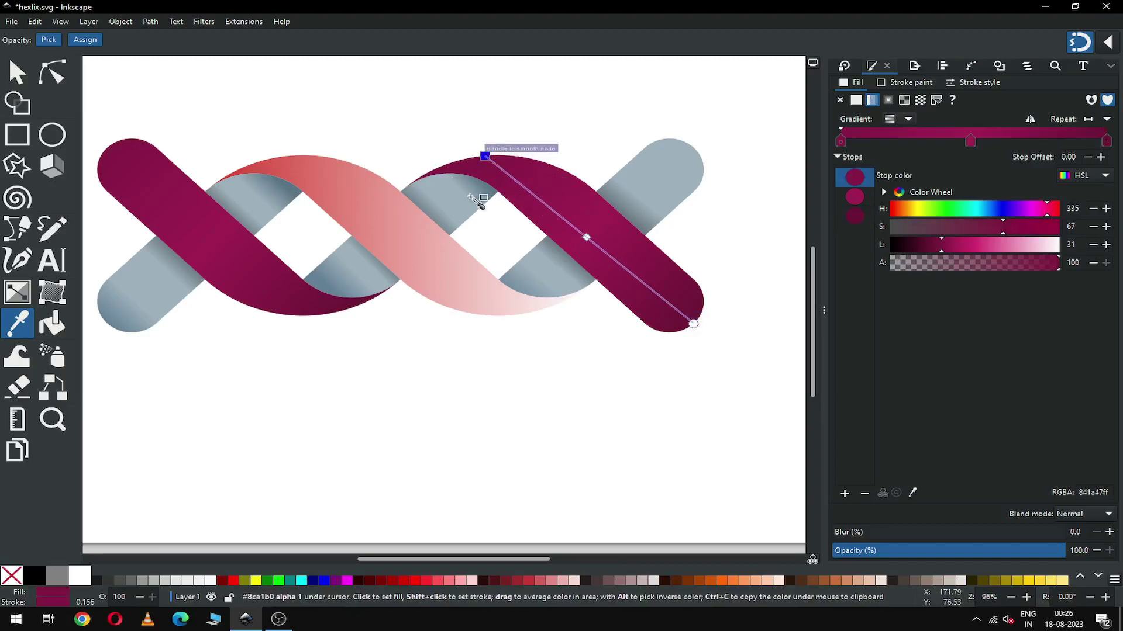
pyautogui.press('s')
pyautogui.click(327, 103)
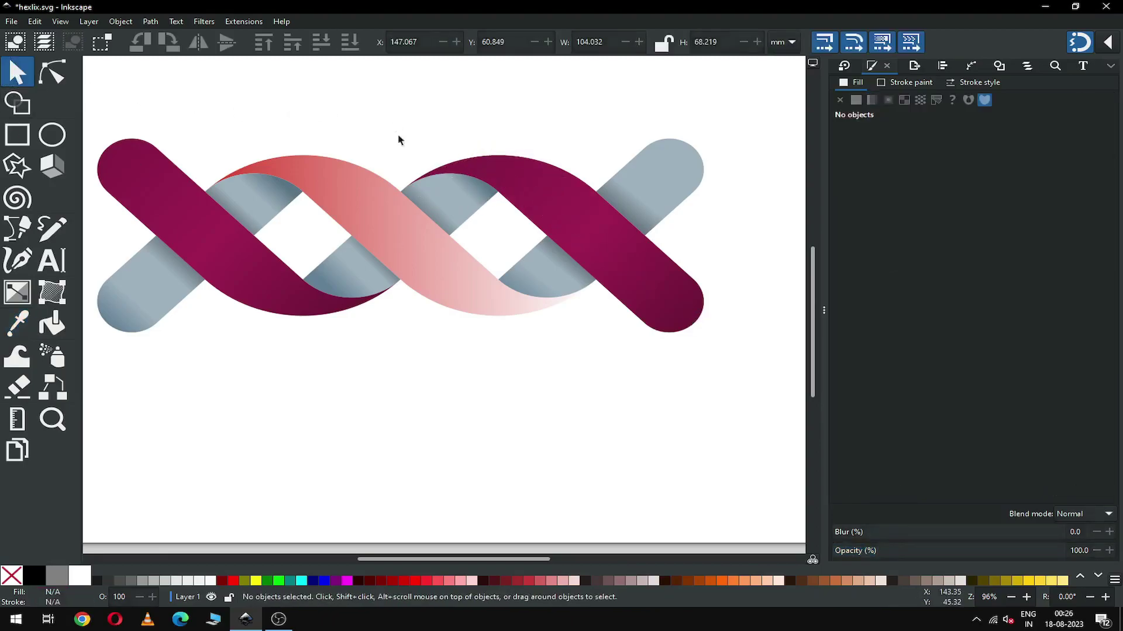
# - Angle the red strand's gradient diagonally from its upper-left curve to its lower-right curve, and set the end stop's alpha to 100
pyautogui.click(401, 233)
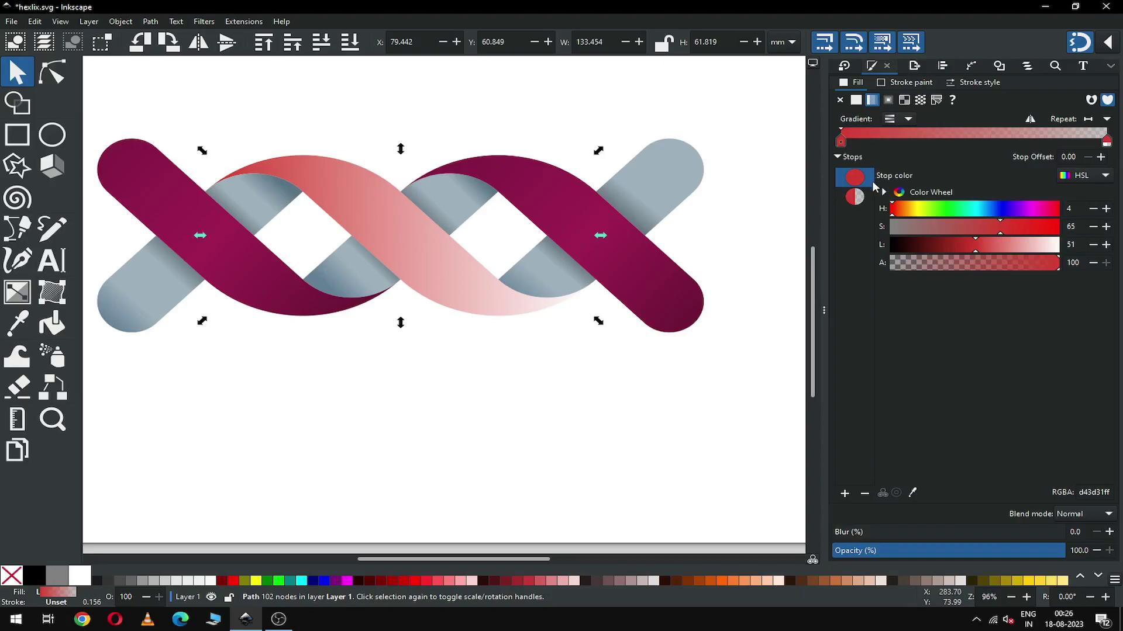
pyautogui.click(18, 290)
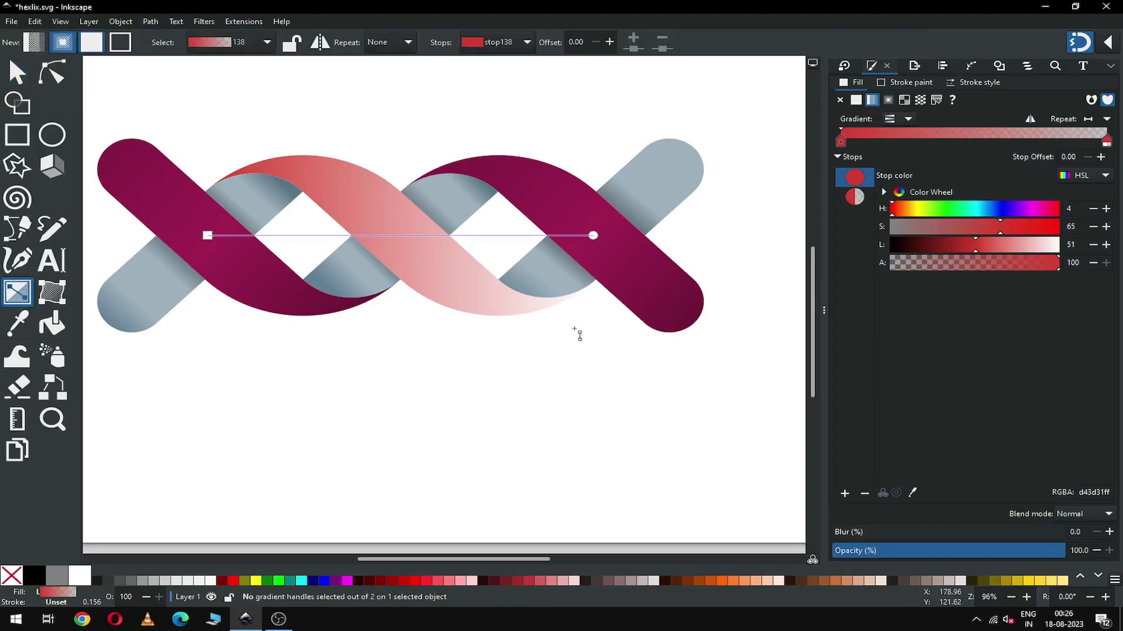
pyautogui.moveTo(208, 236); pyautogui.dragTo(283, 156)
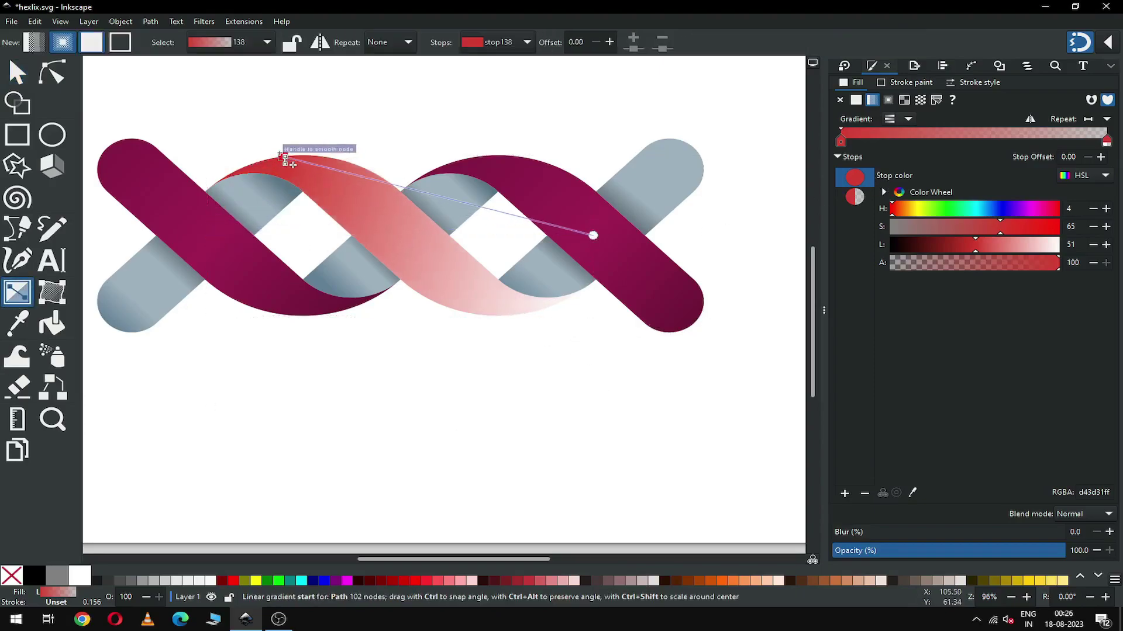
pyautogui.moveTo(594, 236); pyautogui.dragTo(537, 311)
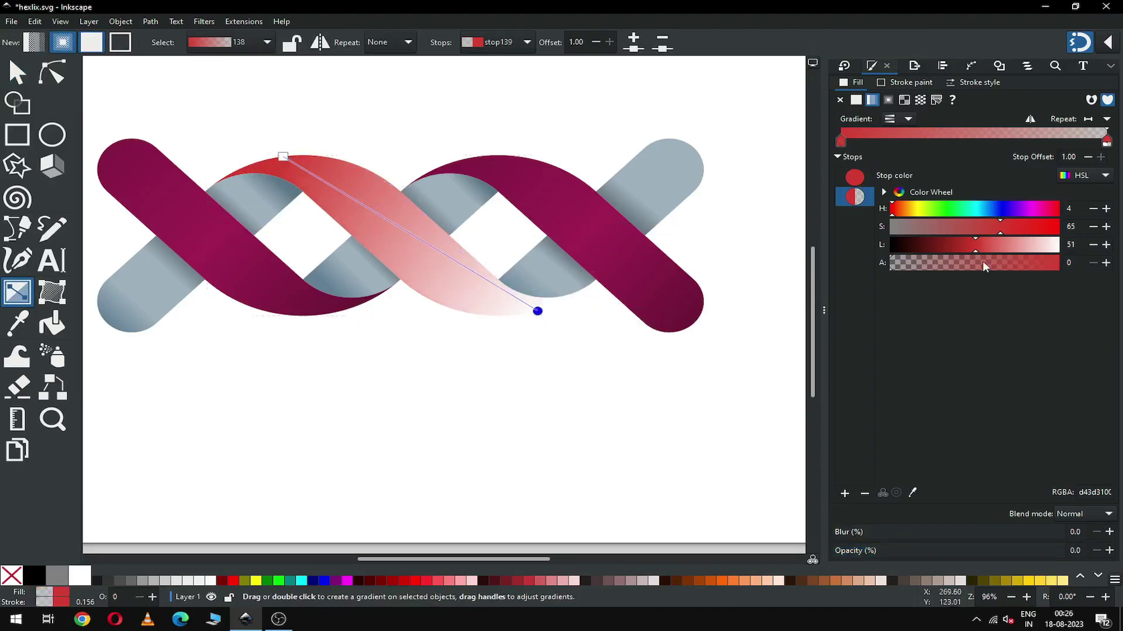
pyautogui.moveTo(974, 263); pyautogui.dragTo(1076, 265)
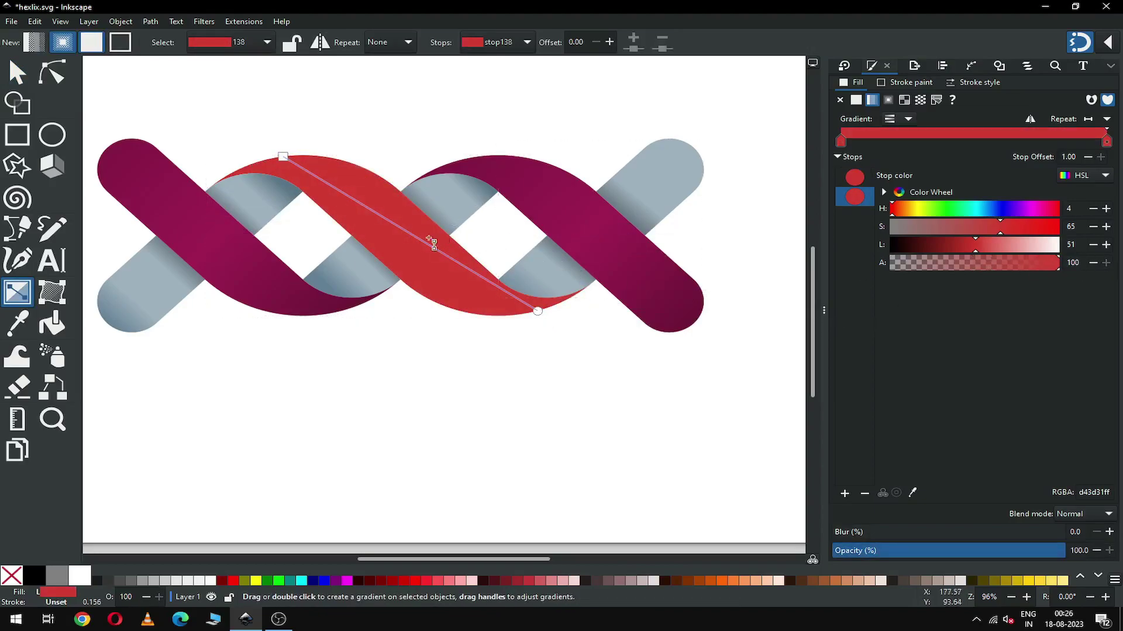
# - Add a stop at offset 0.46 to the red strand's gradient, and set lightness to 46 for the end stop and 42 for the start stop
pyautogui.doubleClick(400, 228)
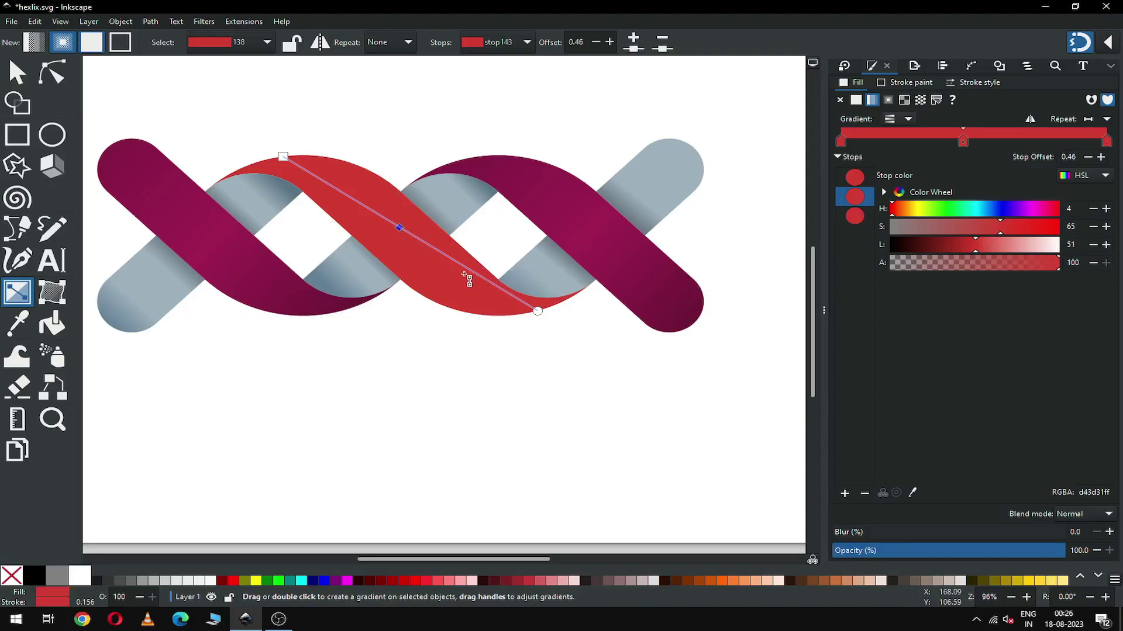
pyautogui.click(537, 311)
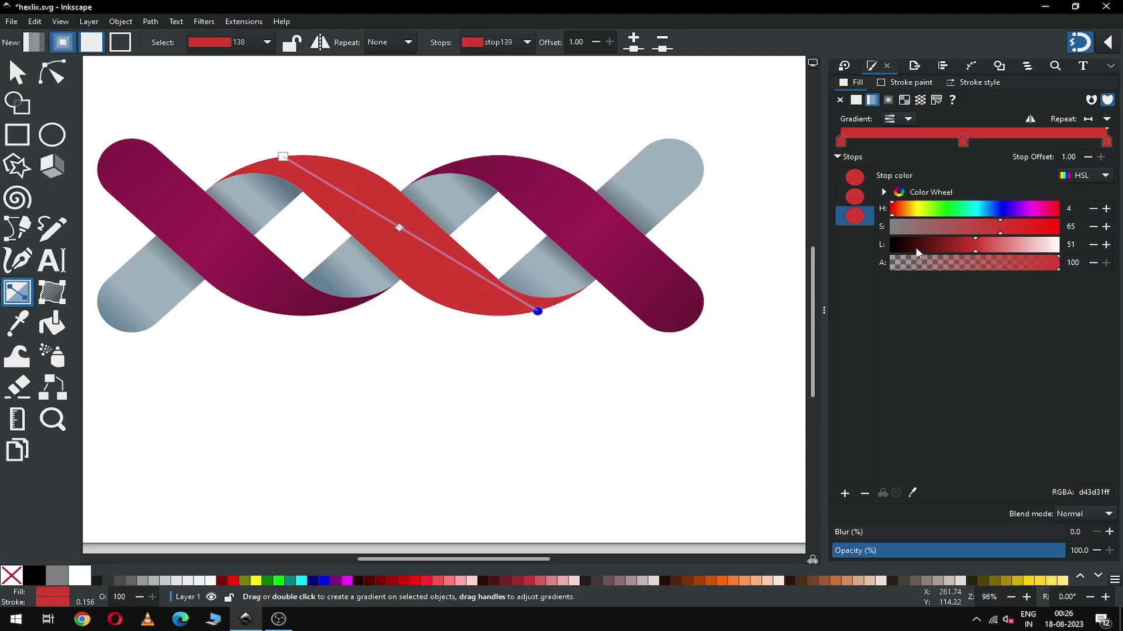
pyautogui.click(966, 245)
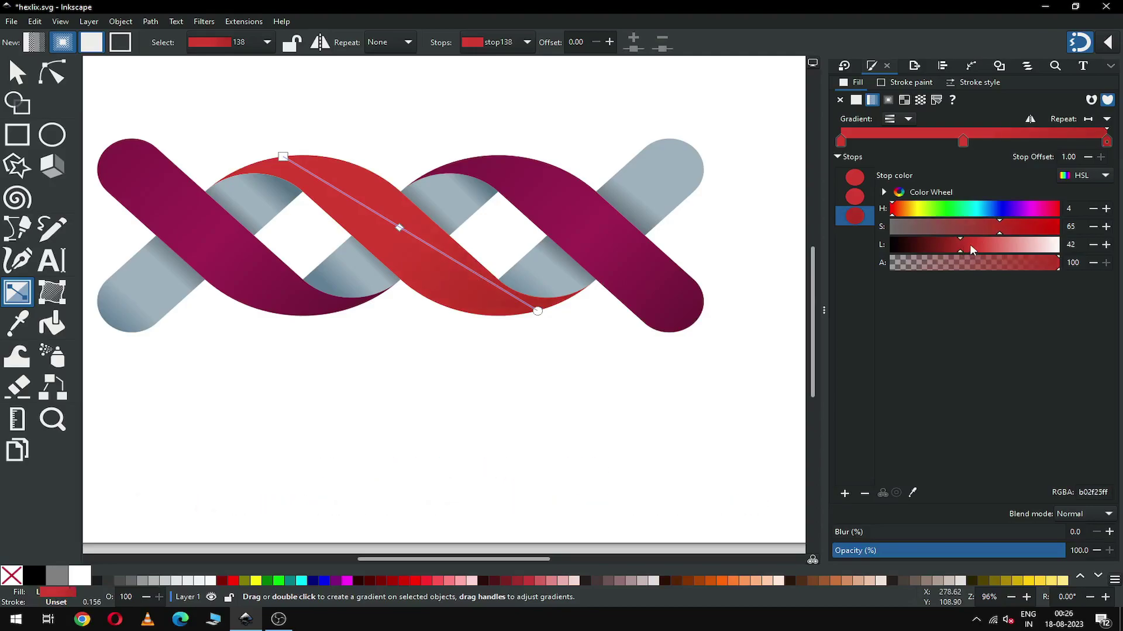
pyautogui.click(969, 246)
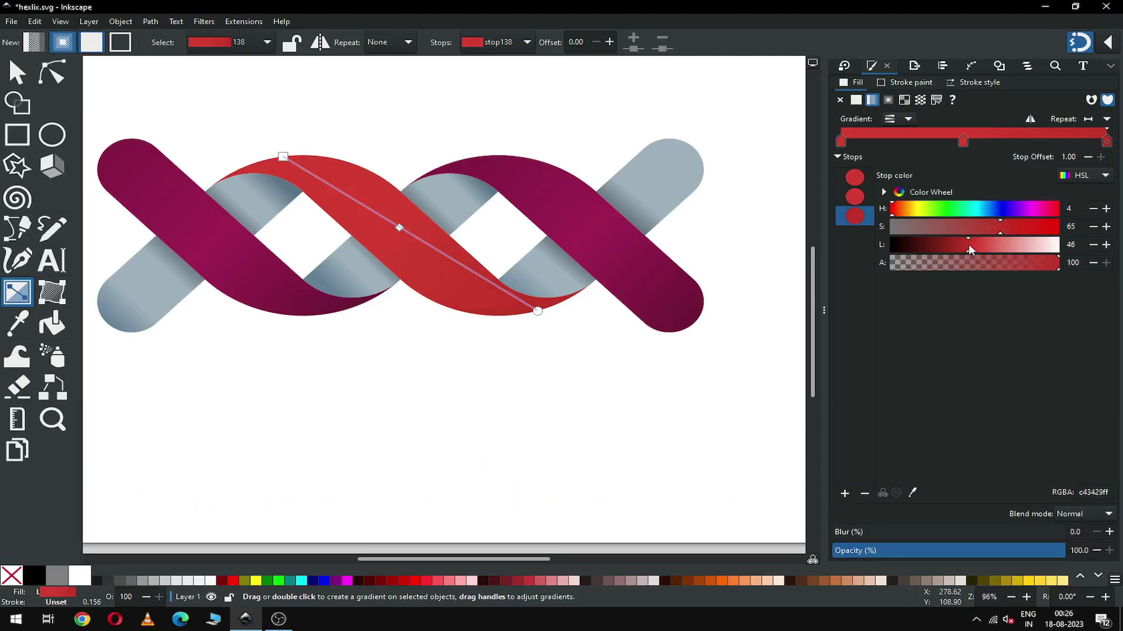
pyautogui.click(283, 156)
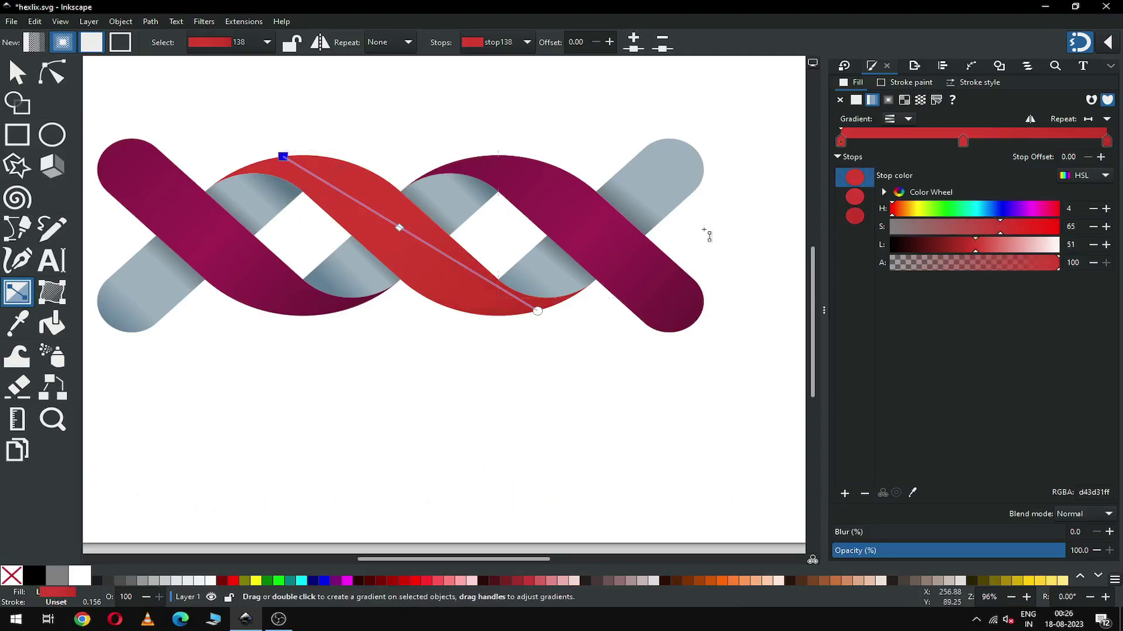
pyautogui.click(962, 247)
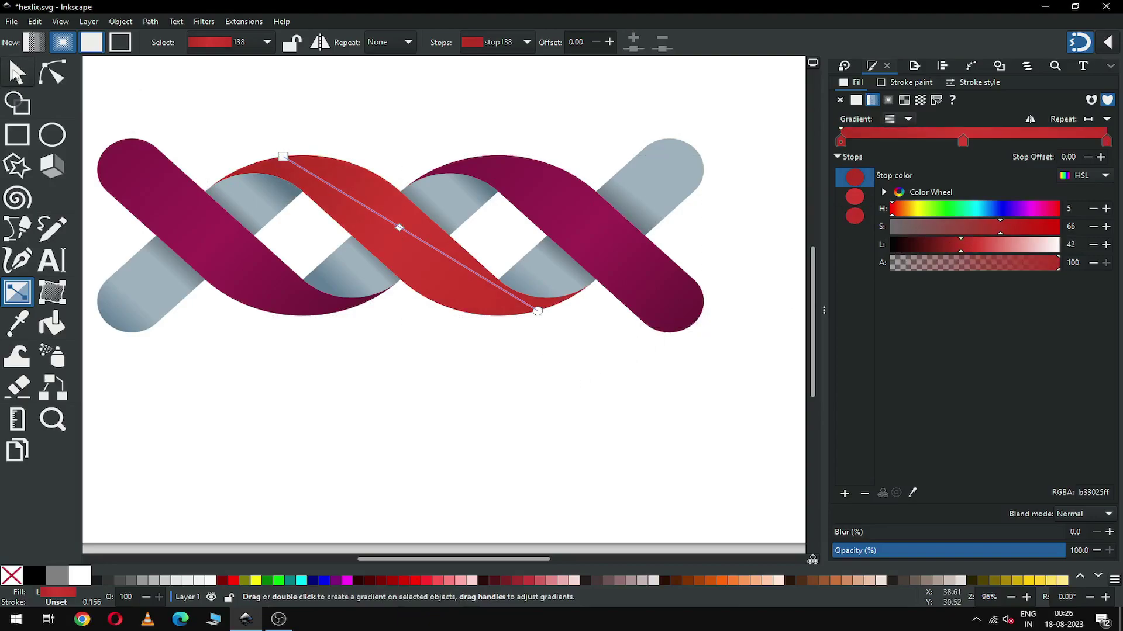
pyautogui.press('s')
pyautogui.click(440, 389)
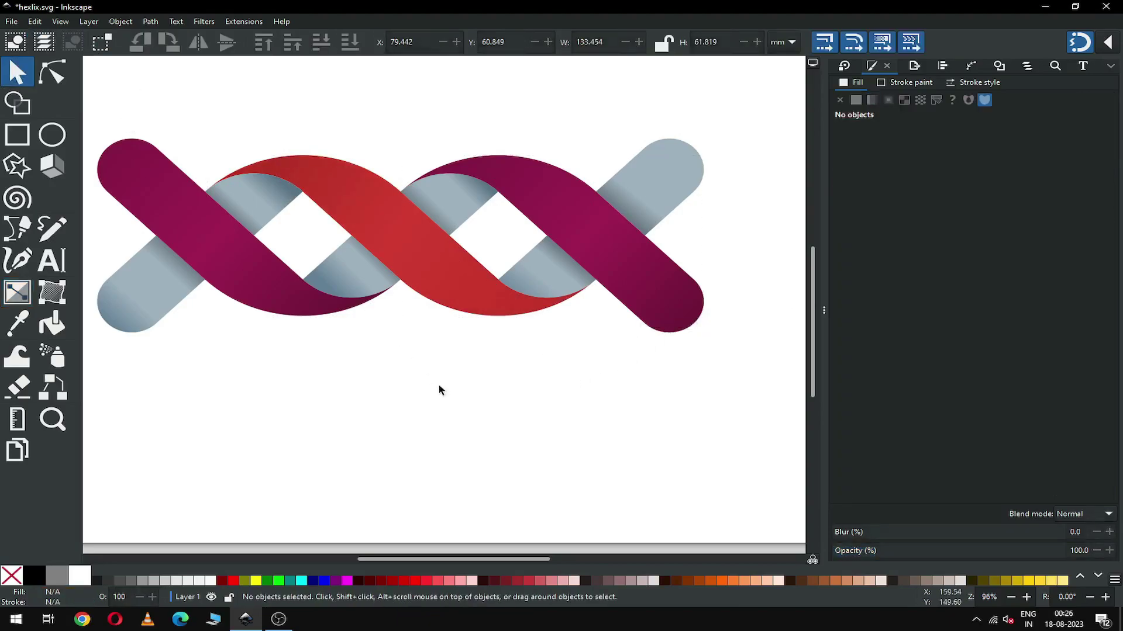
pyautogui.press('-')
pyautogui.press('-')
pyautogui.press('-')
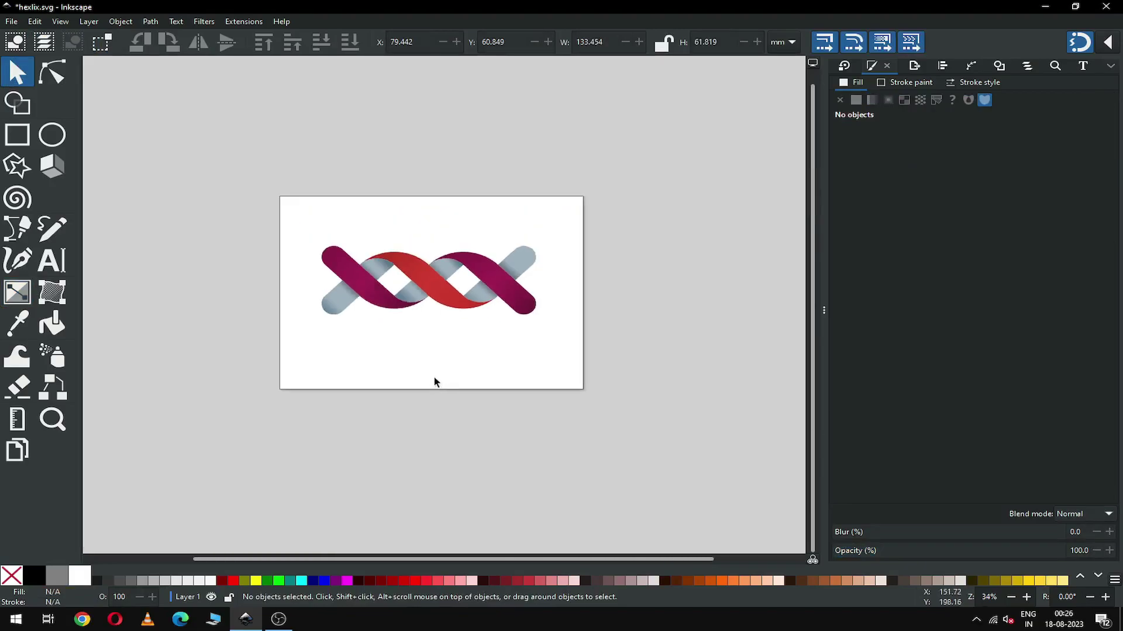